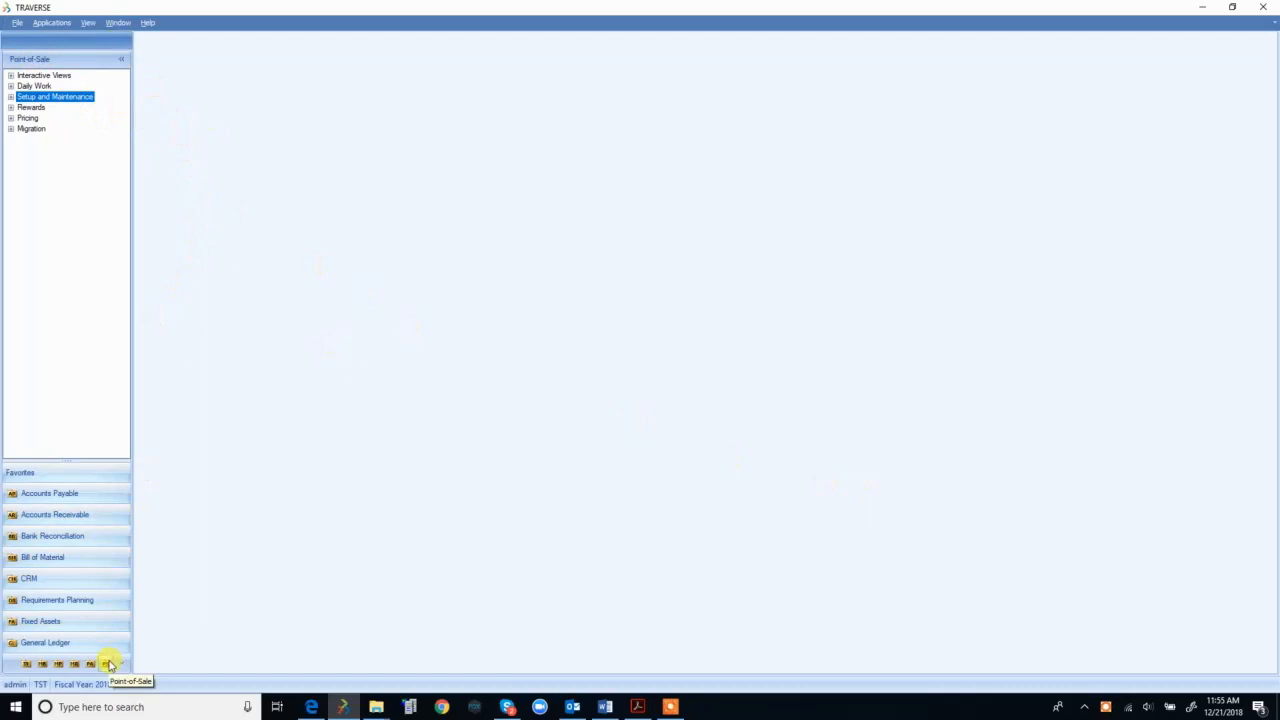
# Step: Expand Setup and Maintenance and open the PS Users form with the existing user record
pyautogui.doubleClick(72, 101)
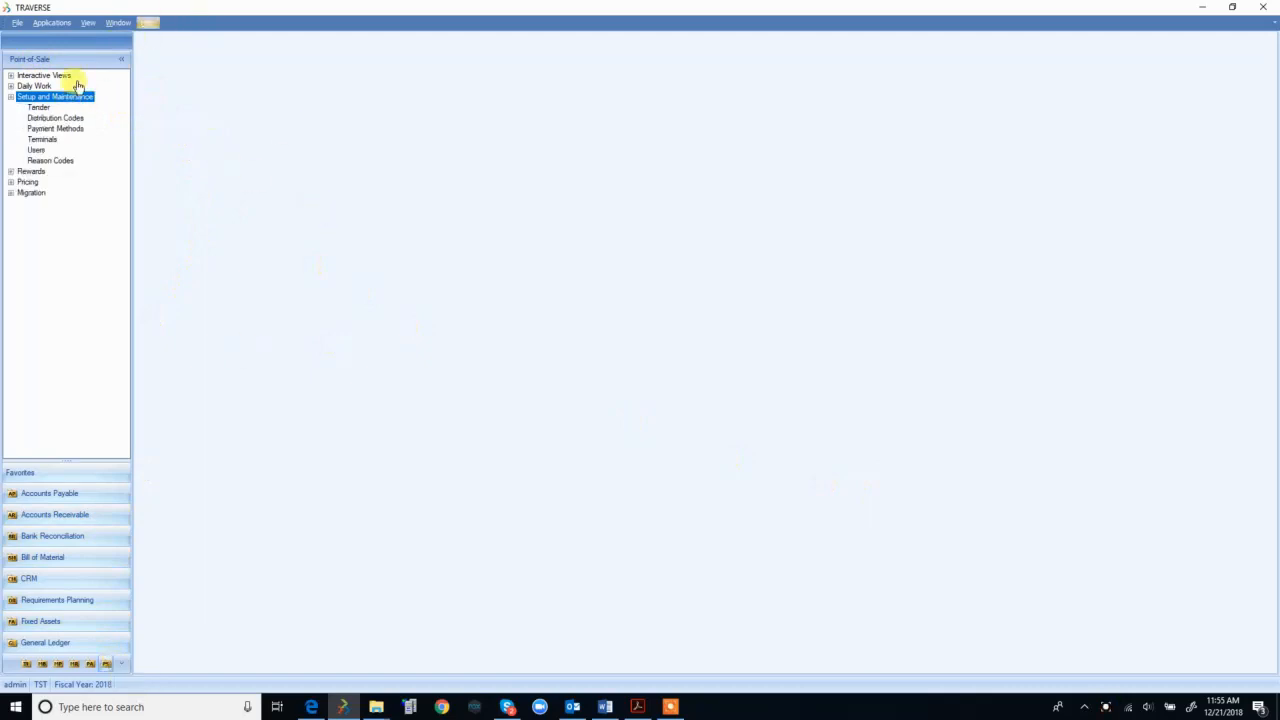
pyautogui.doubleClick(36, 151)
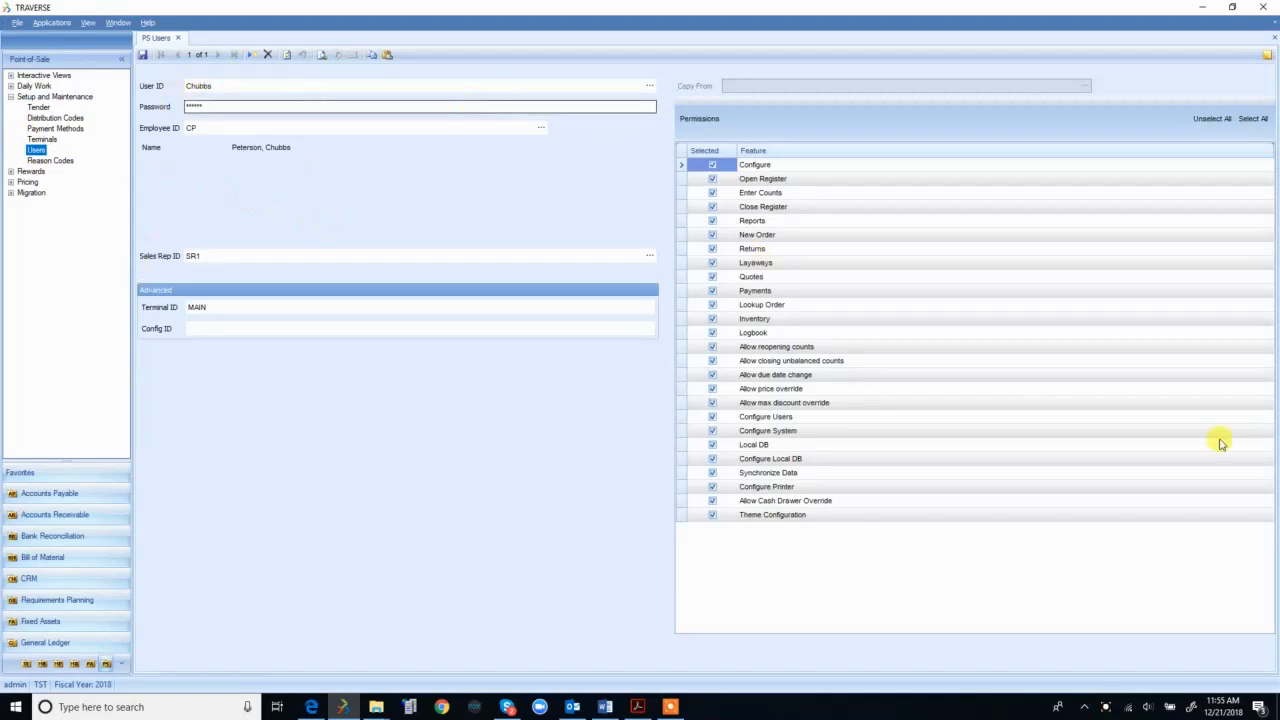
# Step: Create a new user TEST with a password and link it to an employee from the lookup
pyautogui.click(250, 56)
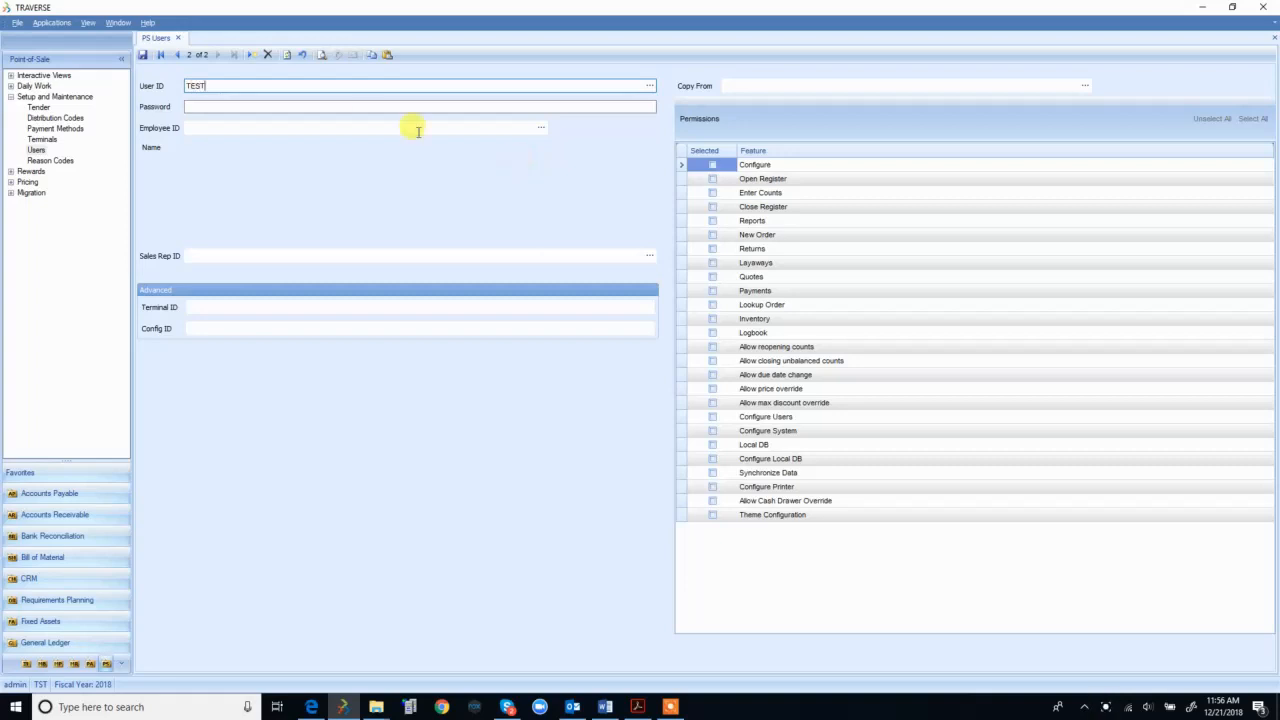
pyautogui.click(362, 106)
pyautogui.write('**')
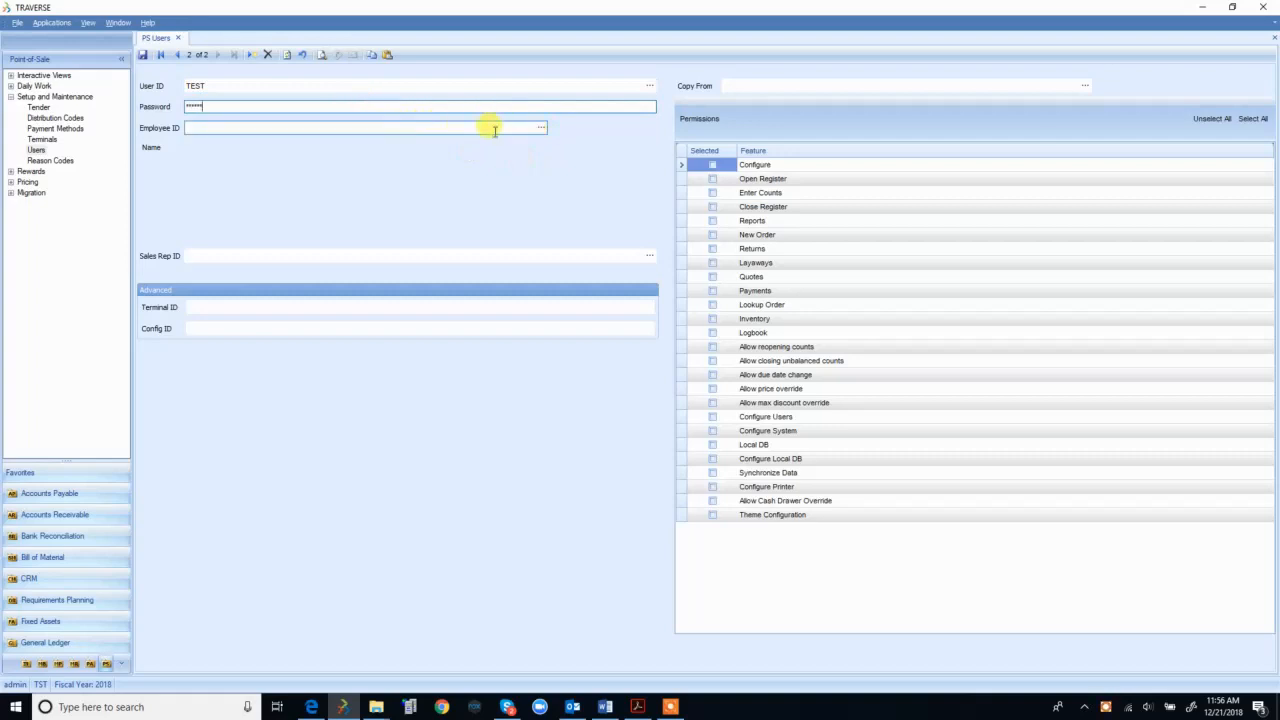
pyautogui.click(541, 127)
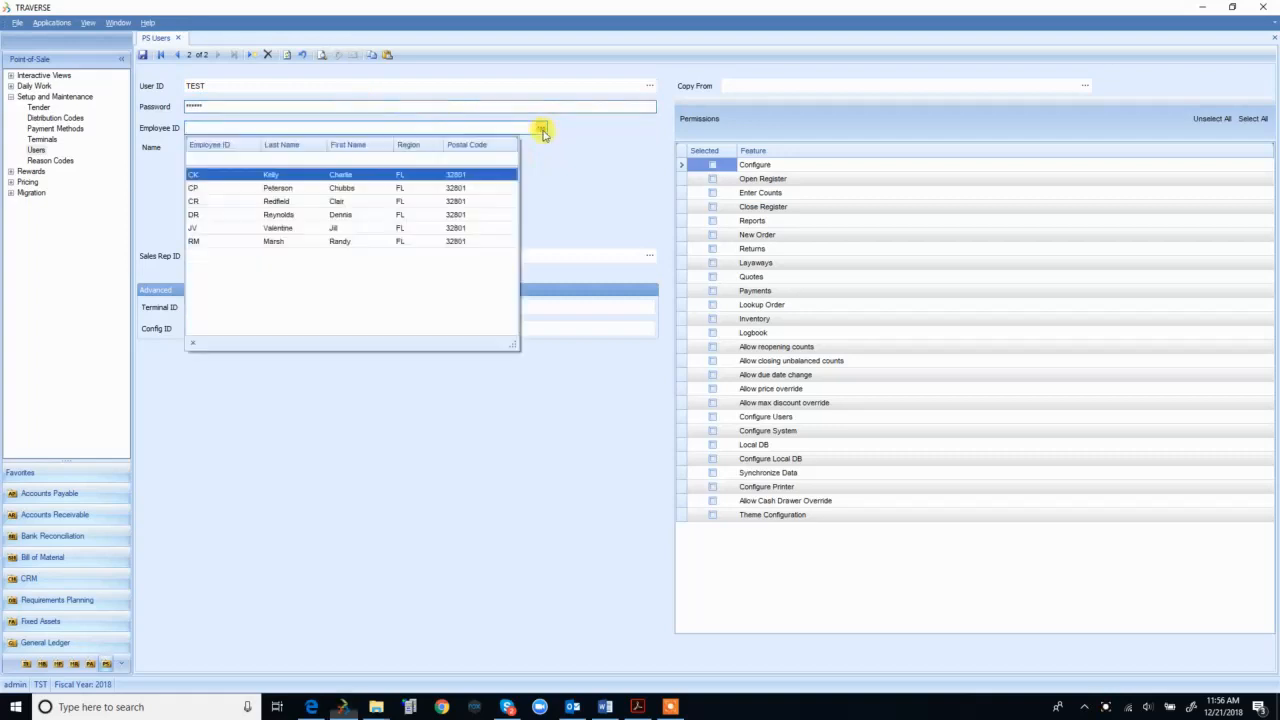
pyautogui.click(345, 180)
pyautogui.click(322, 253)
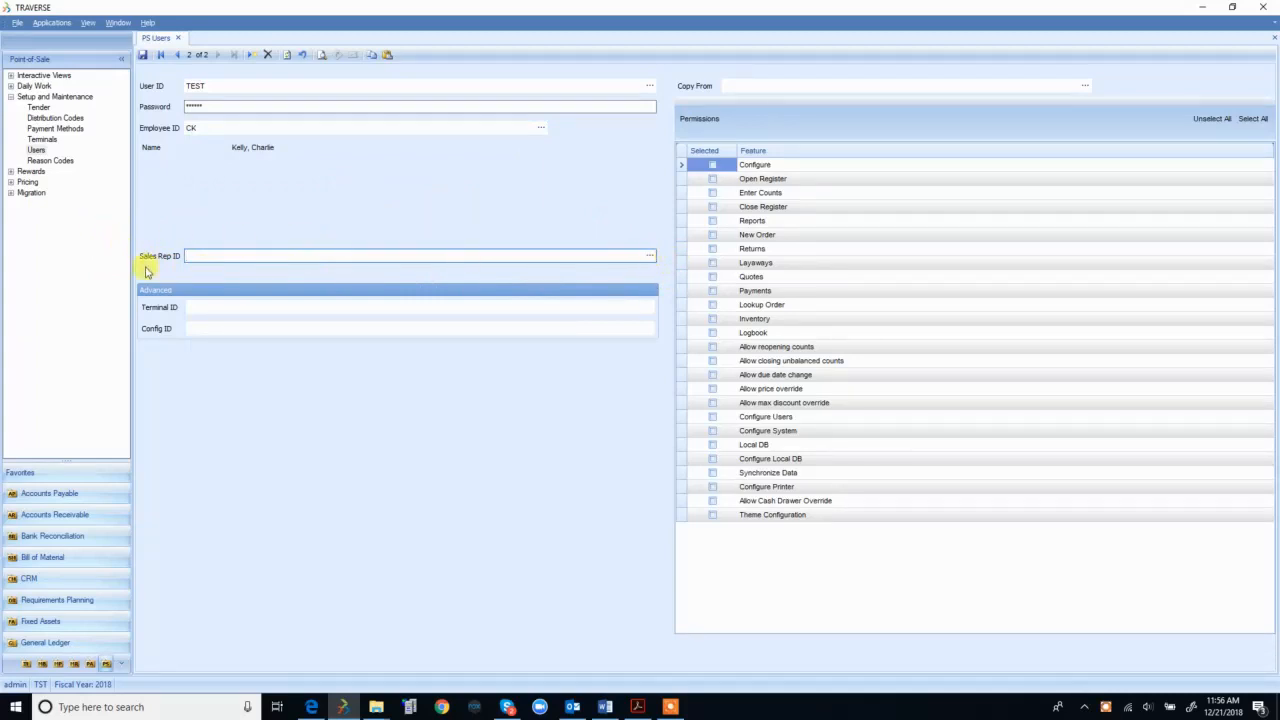
# Step: Assign sales rep SR2 and terminal ID MAIN to user TEST
pyautogui.click(650, 256)
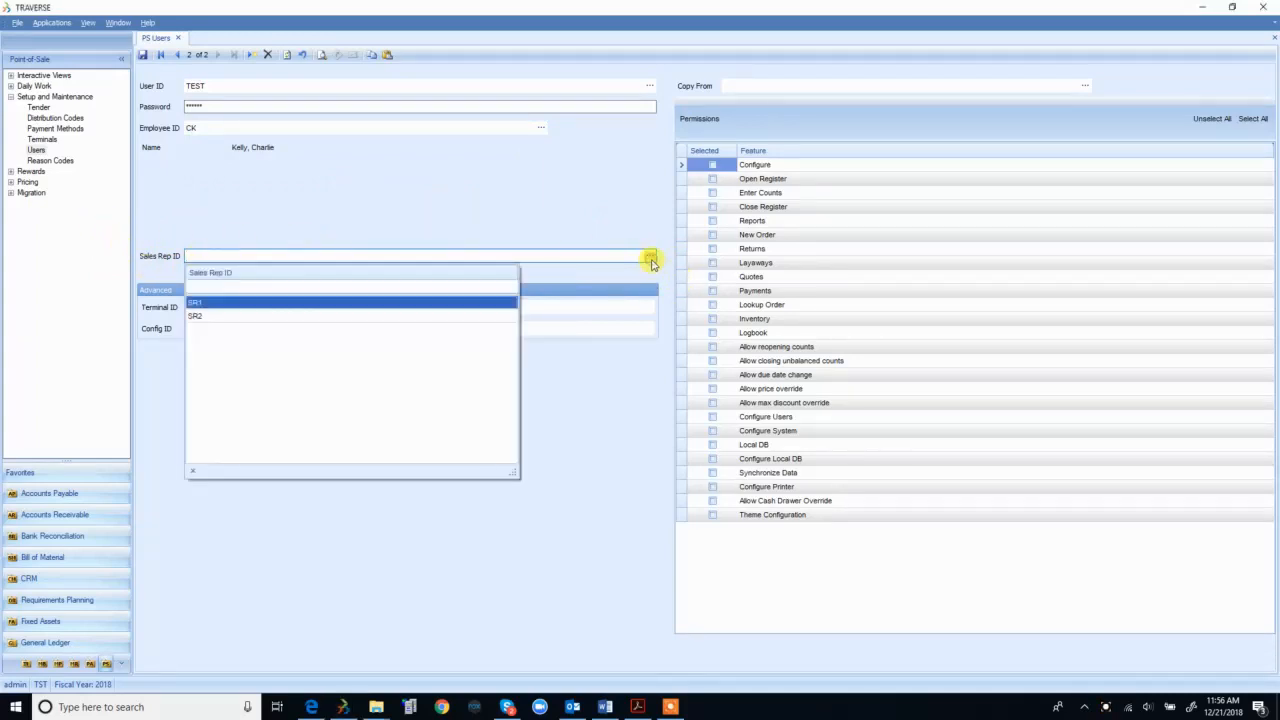
pyautogui.click(203, 317)
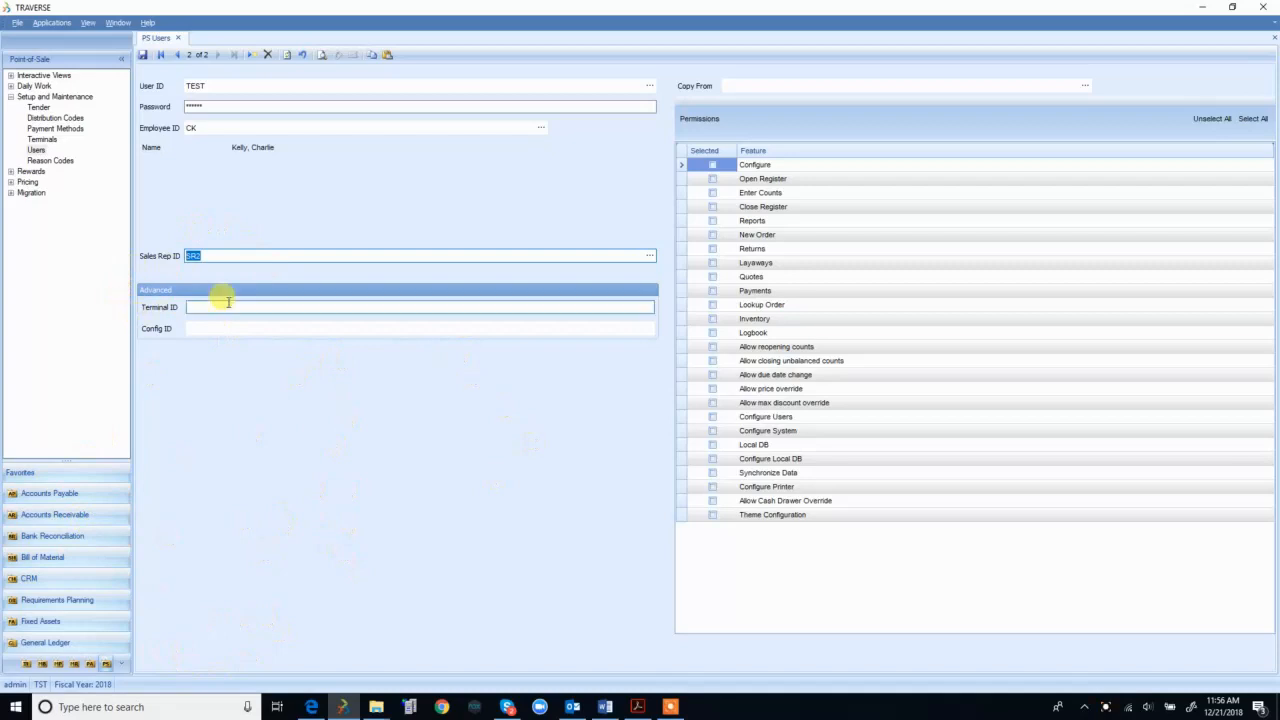
pyautogui.click(523, 306)
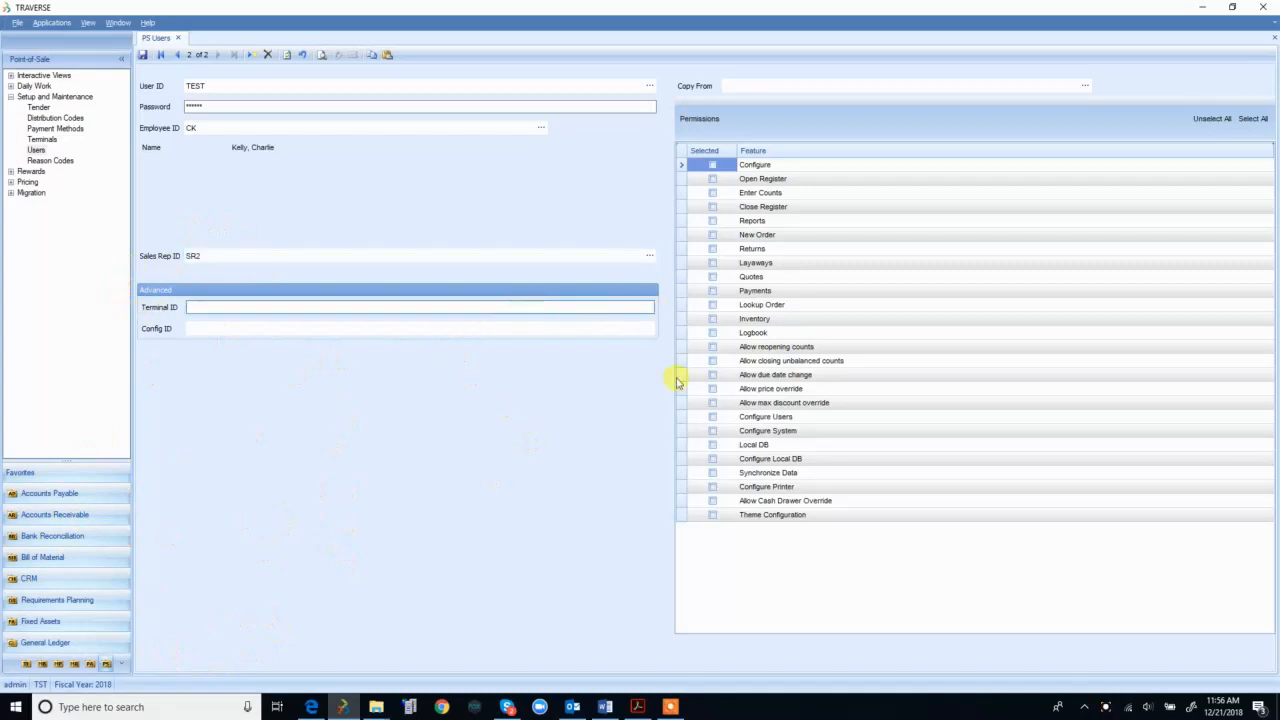
pyautogui.write('MAIN')
pyautogui.doubleClick(190, 306)
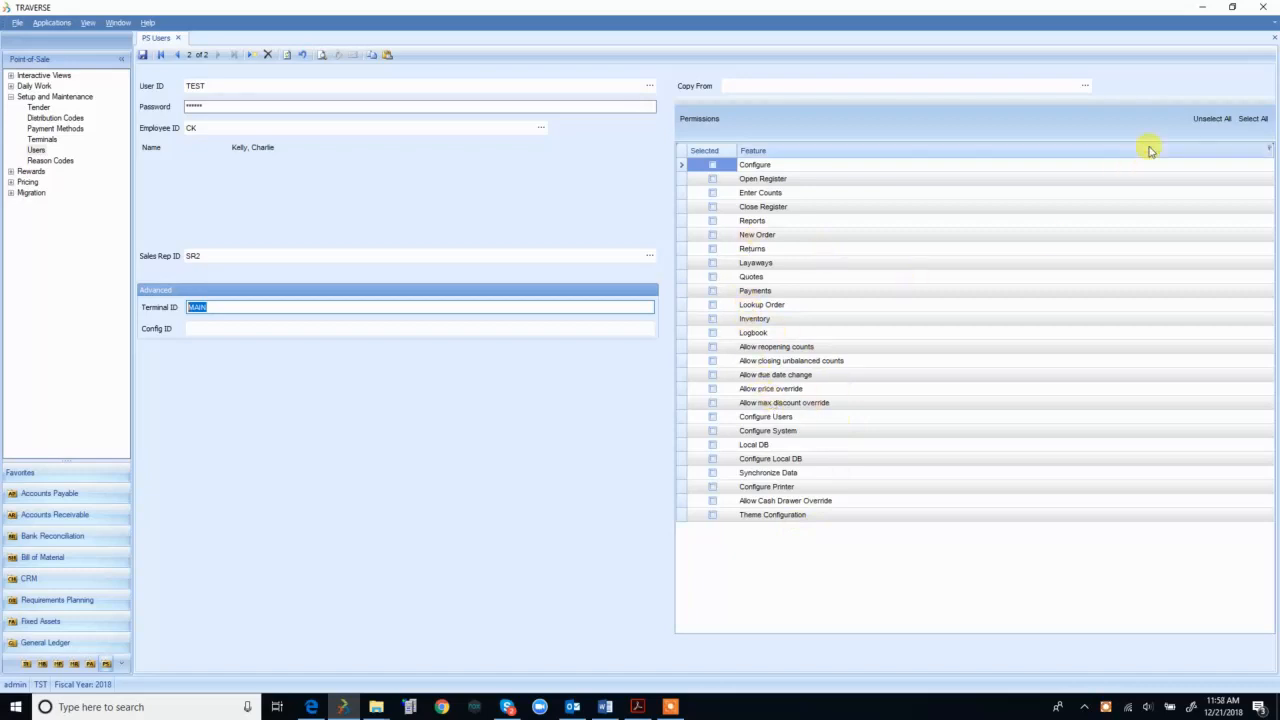
# Step: Select all permissions for TEST, save the user, and dismiss the Copy From list
pyautogui.click(1248, 121)
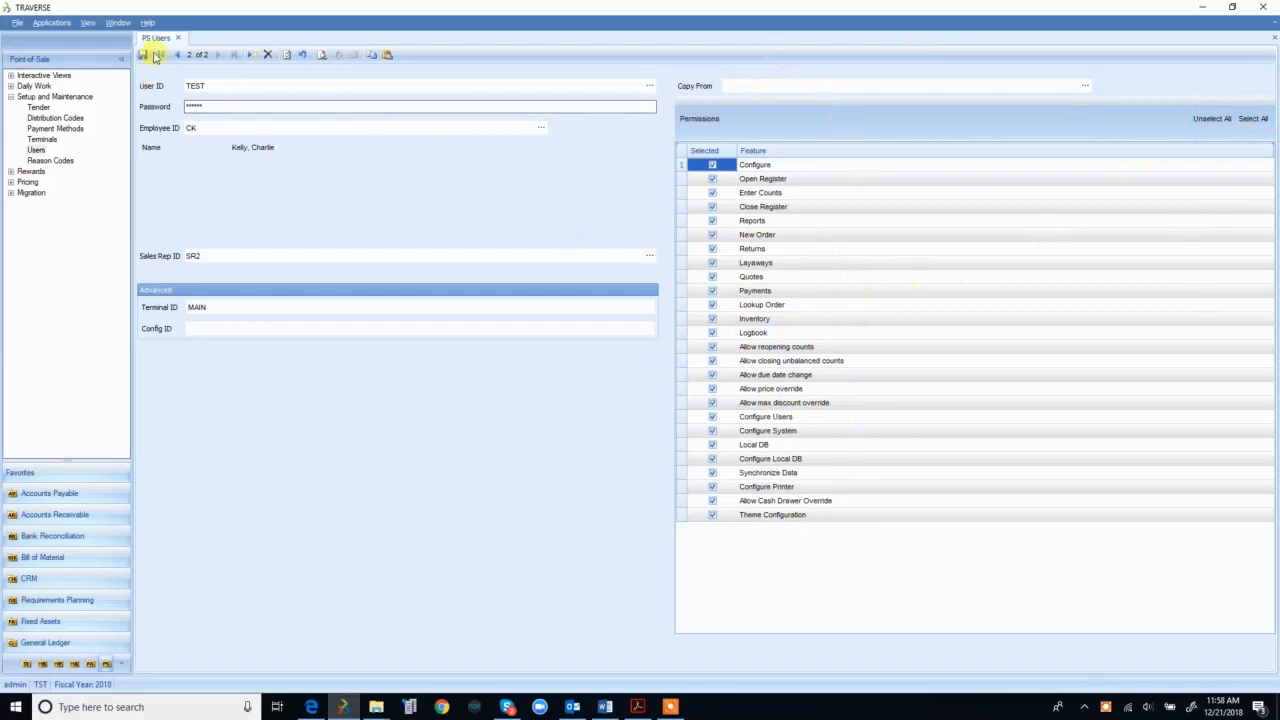
pyautogui.click(140, 58)
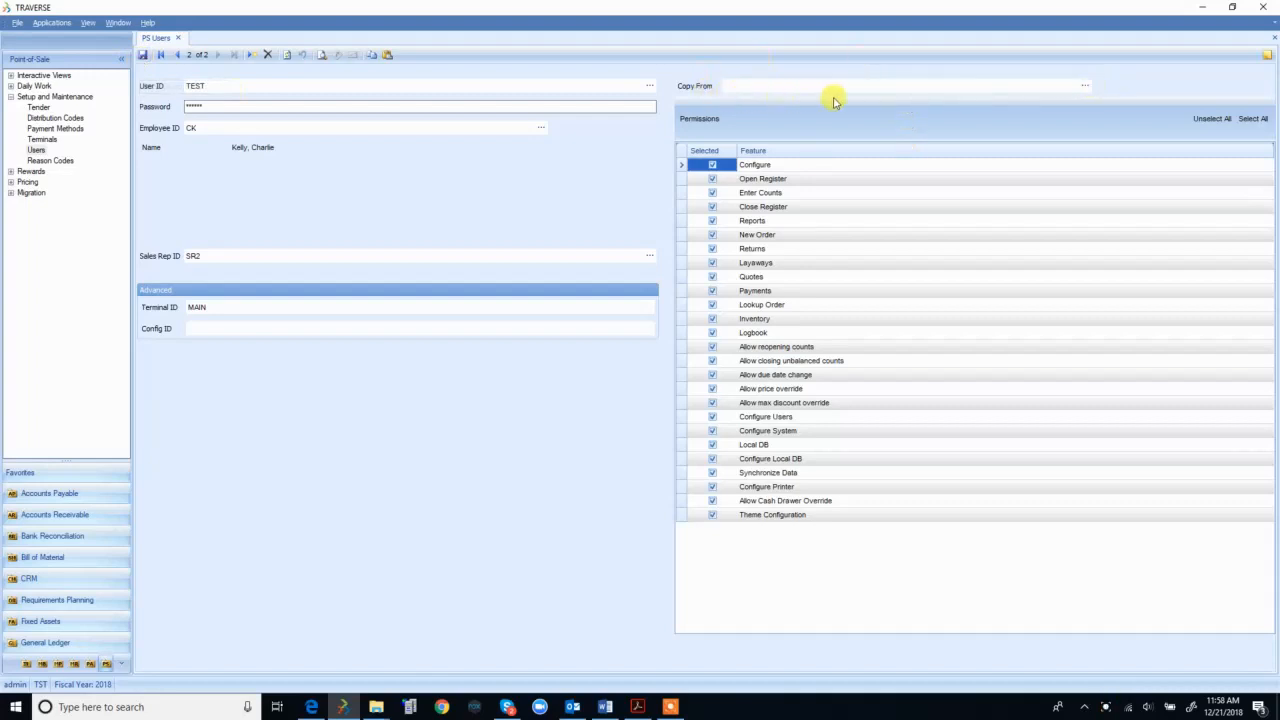
pyautogui.click(1086, 86)
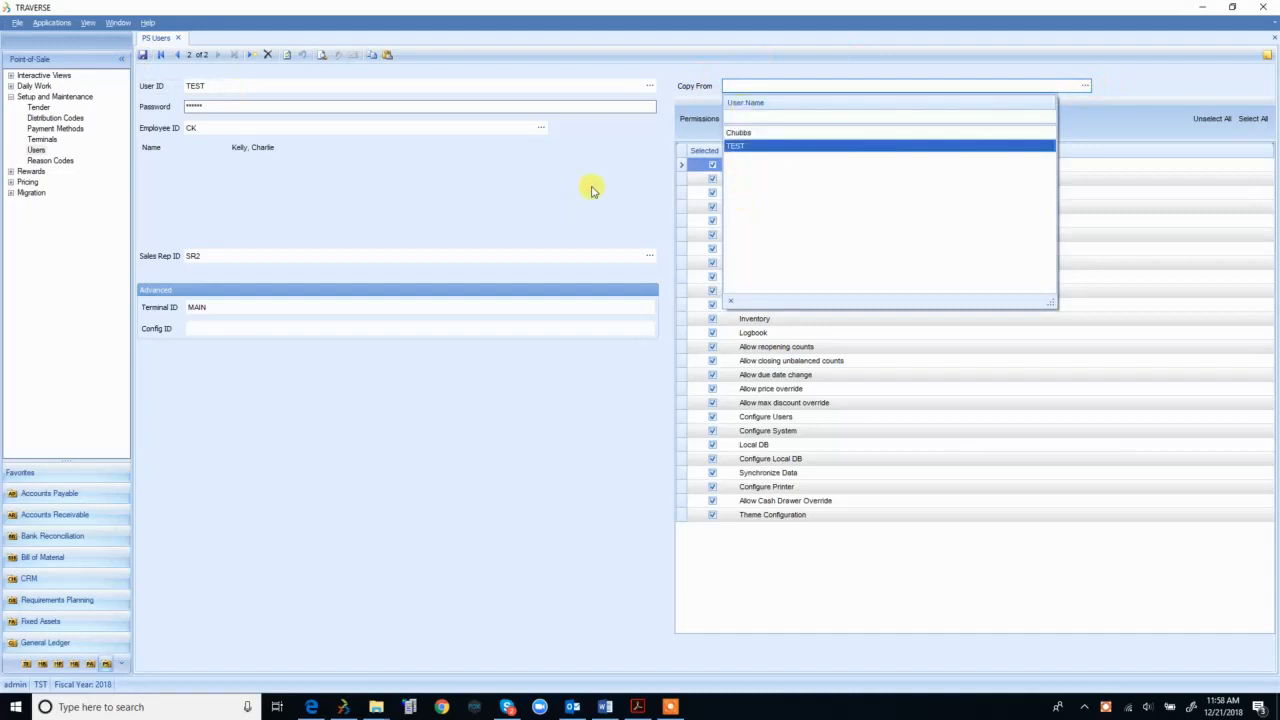
pyautogui.click(683, 106)
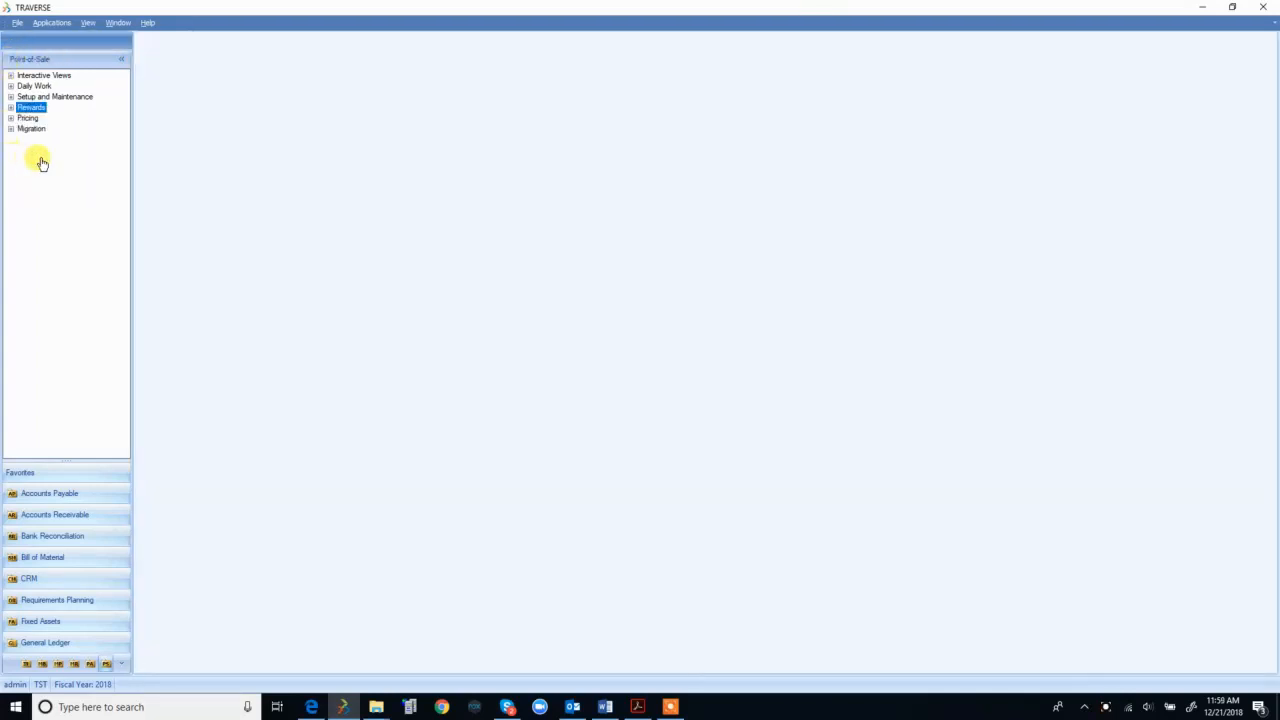
pyautogui.click(71, 99)
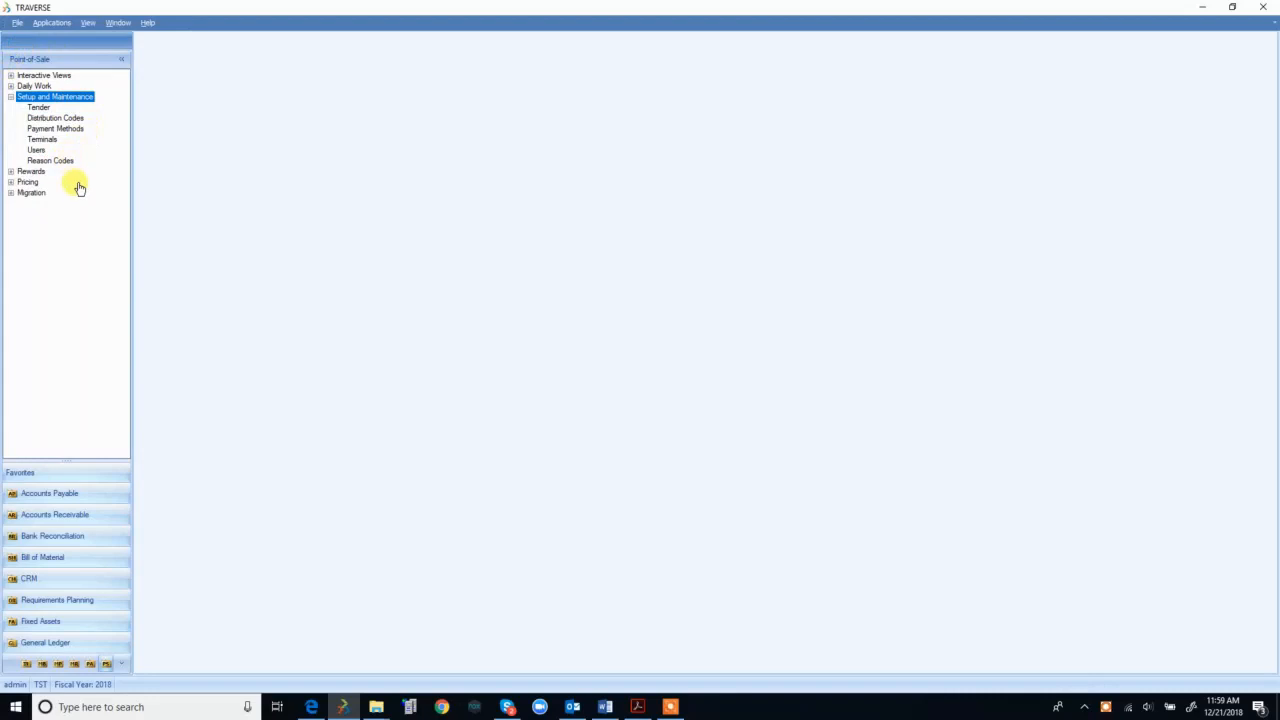
pyautogui.doubleClick(89, 98)
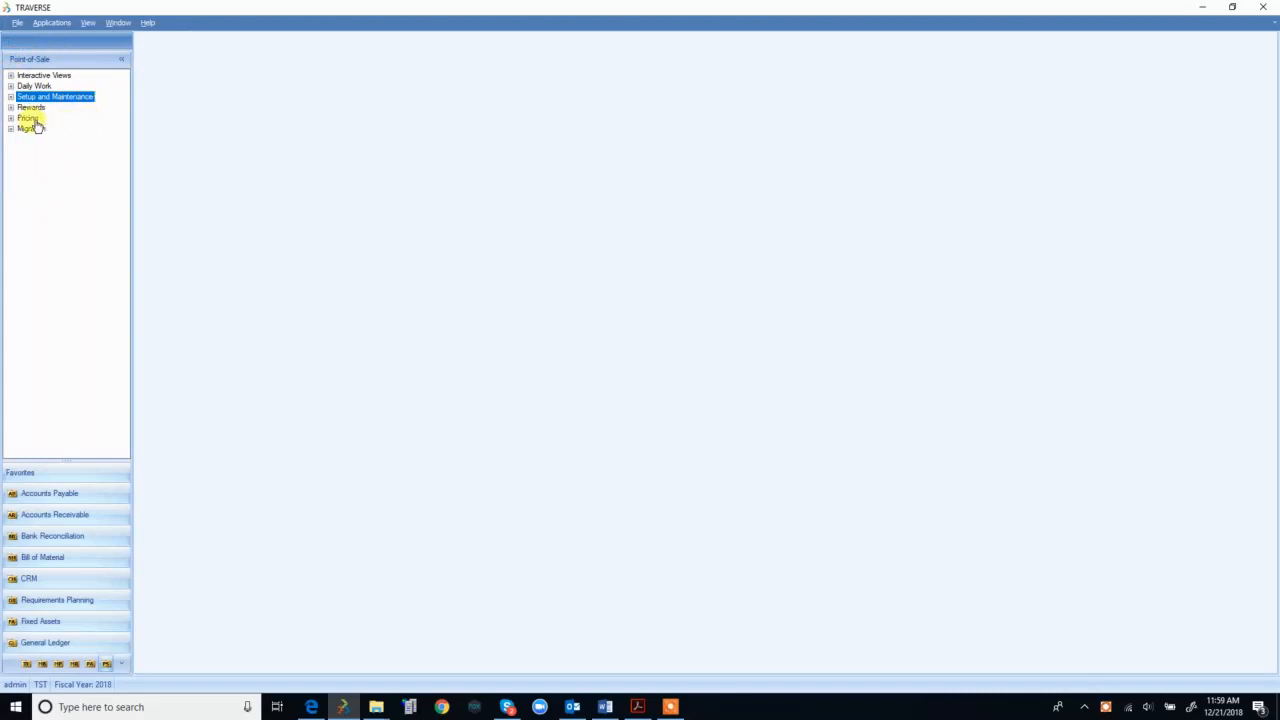
pyautogui.doubleClick(70, 98)
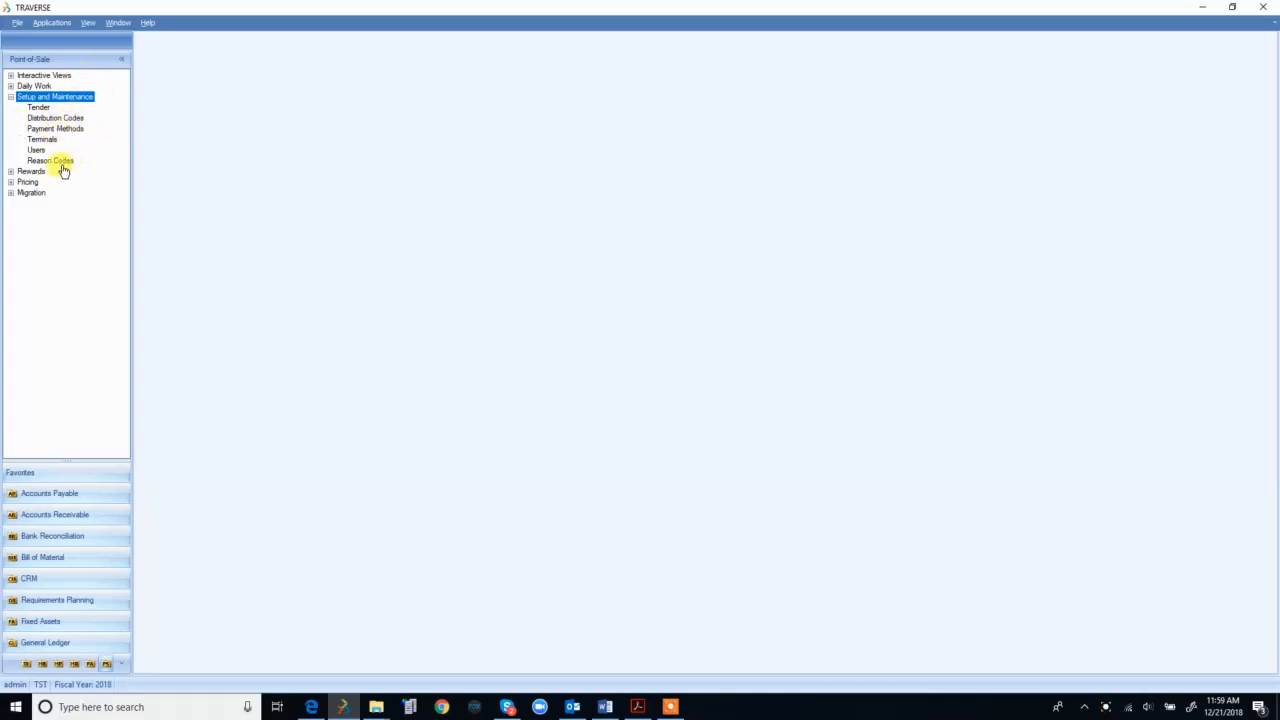
pyautogui.doubleClick(75, 97)
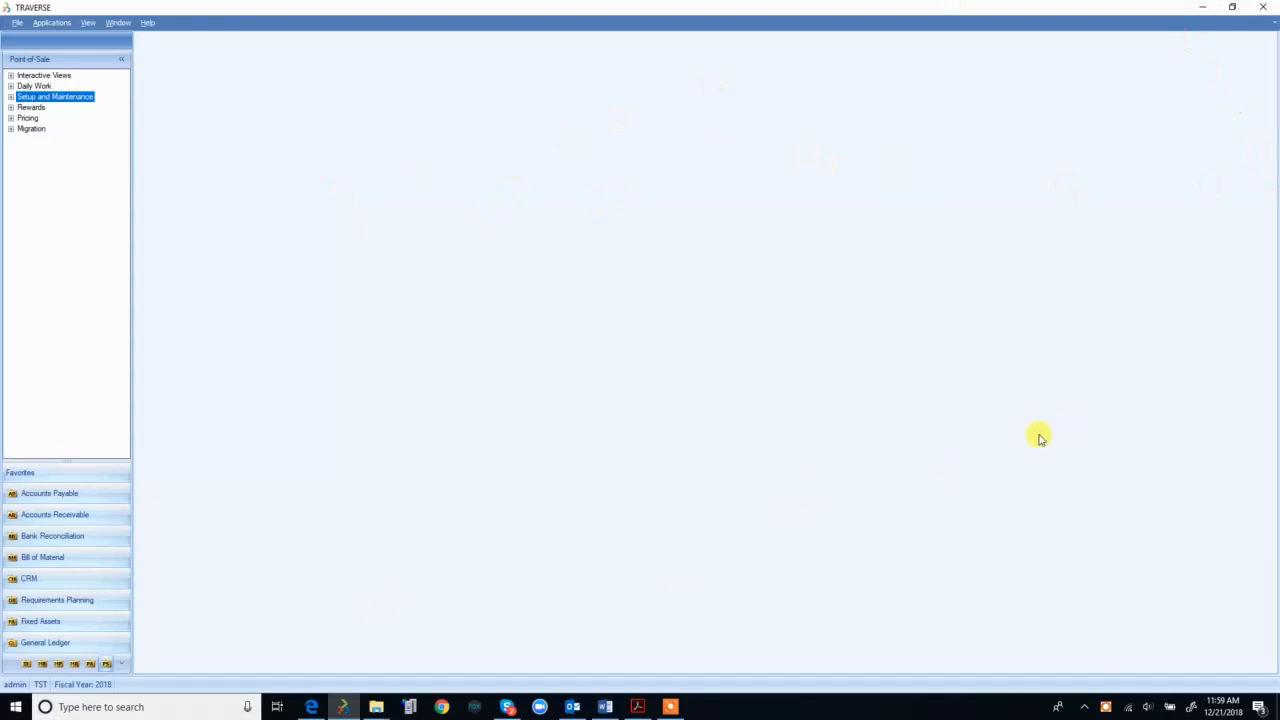
pyautogui.click(1205, 10)
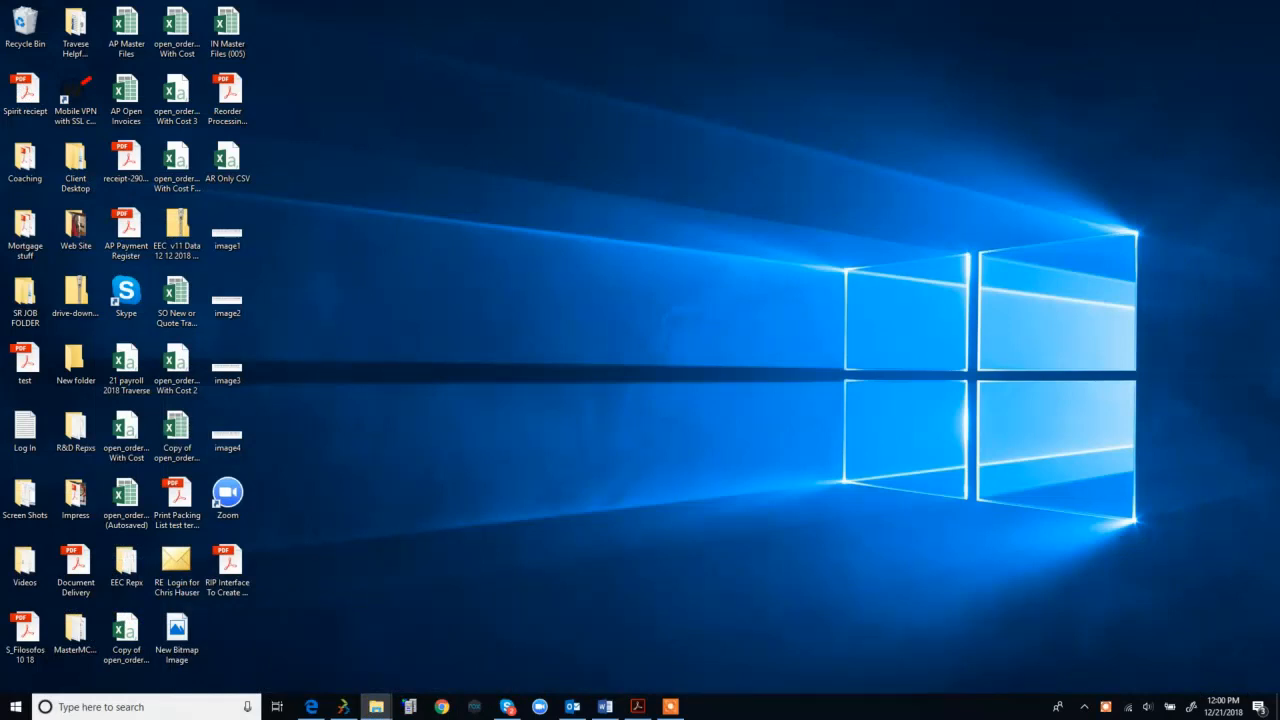
# Step: Browse to C:\Client\V11\TRAVERSE in File Explorer and launch TRAVERSE.POS
pyautogui.moveTo(1279, 250); pyautogui.dragTo(706, 92)
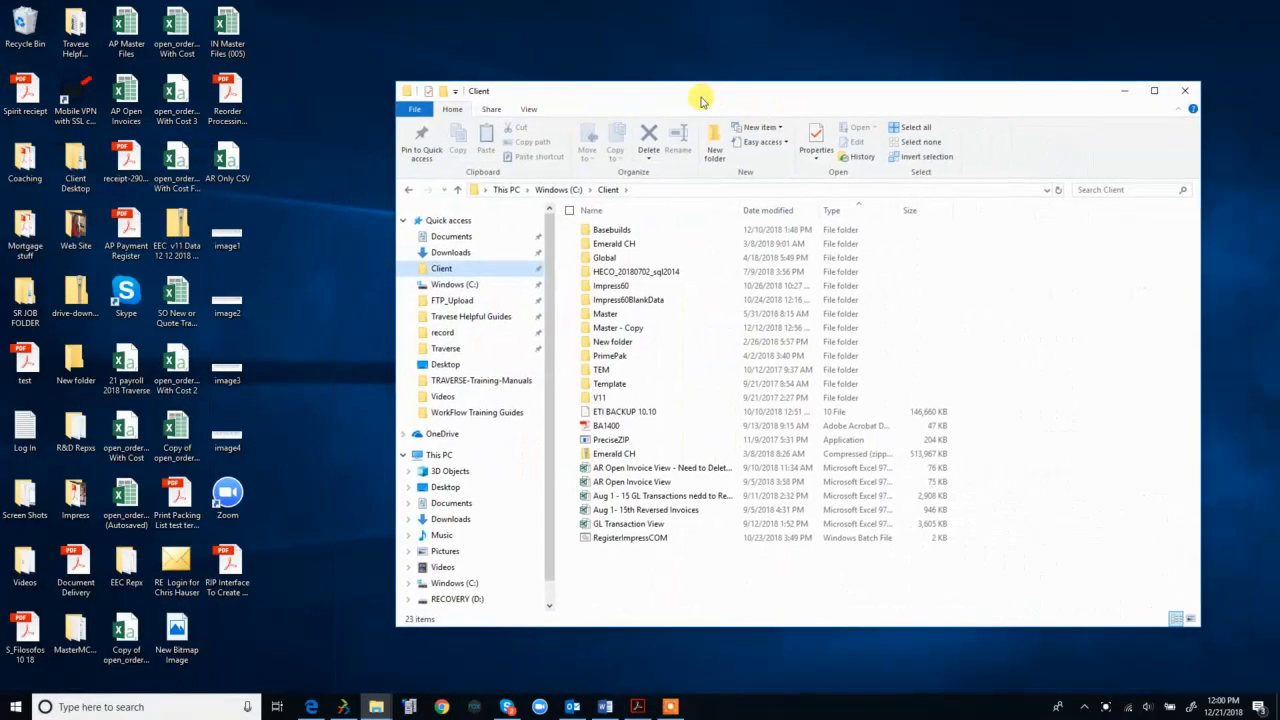
pyautogui.doubleClick(603, 398)
pyautogui.doubleClick(611, 232)
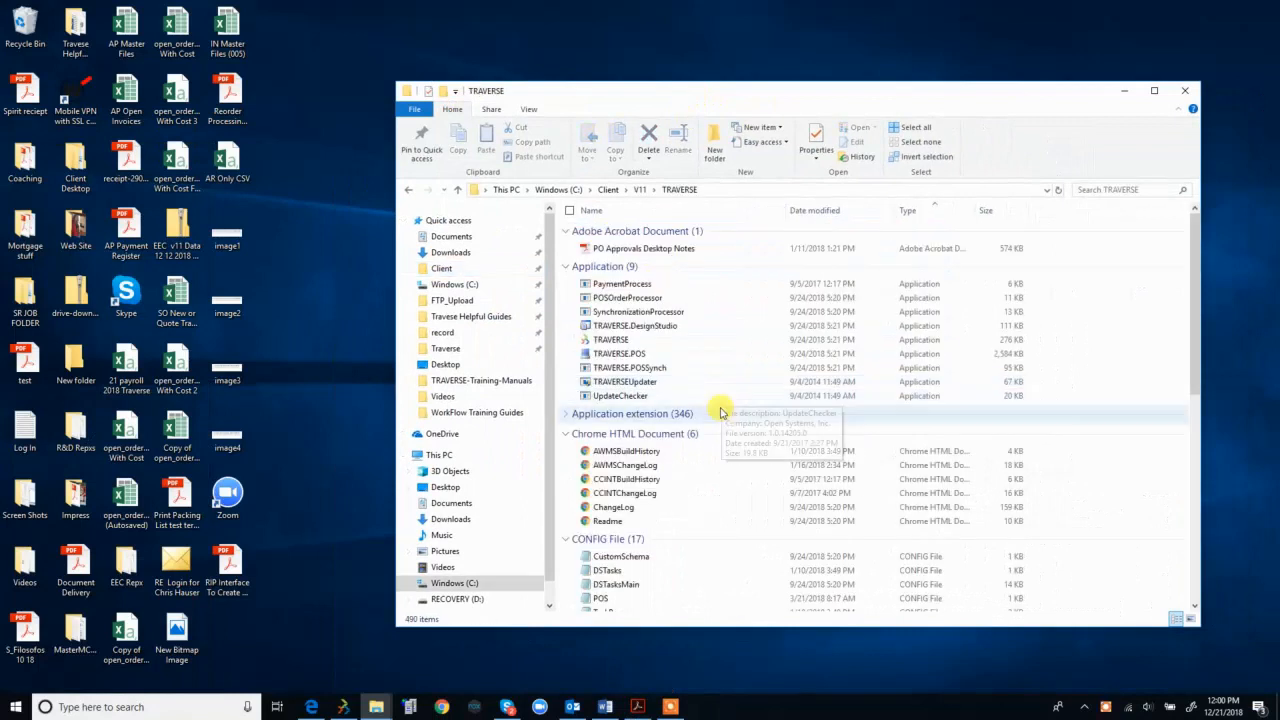
pyautogui.moveTo(710, 82); pyautogui.dragTo(710, 77)
pyautogui.click(633, 355)
pyautogui.doubleClick(633, 352)
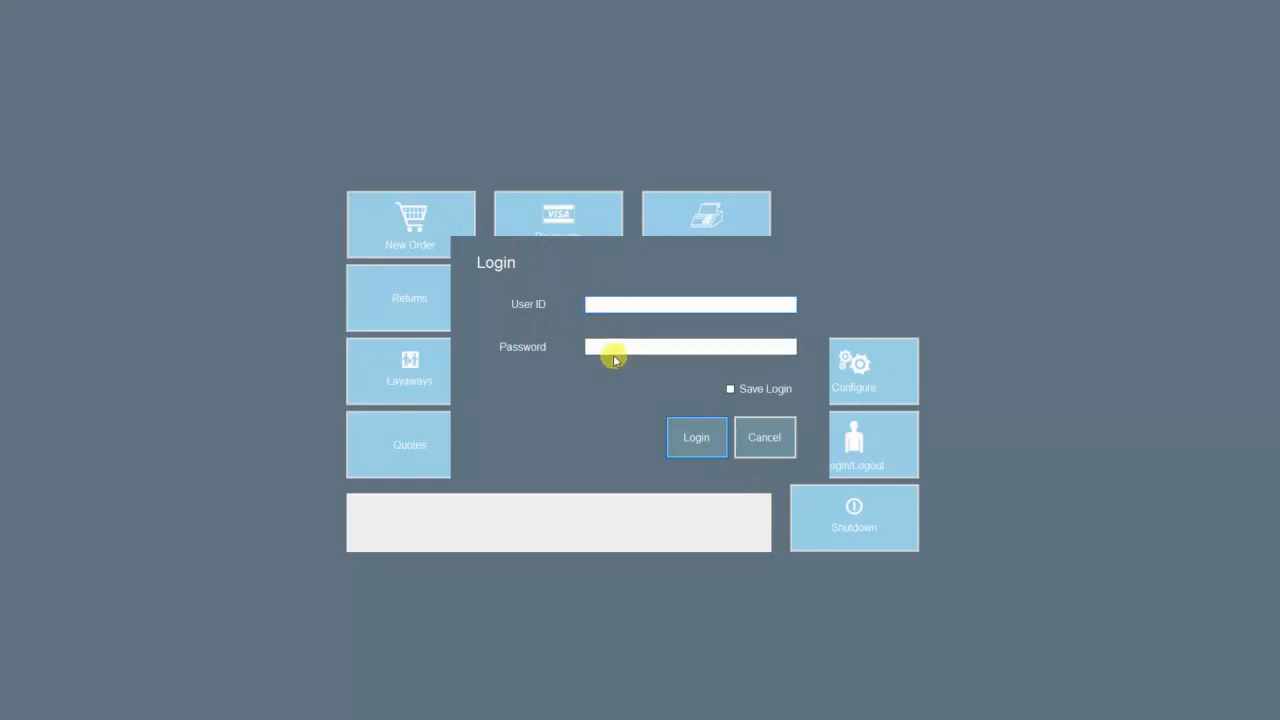
# Step: Sign in to Traverse POS as user test with its password
pyautogui.write('test')
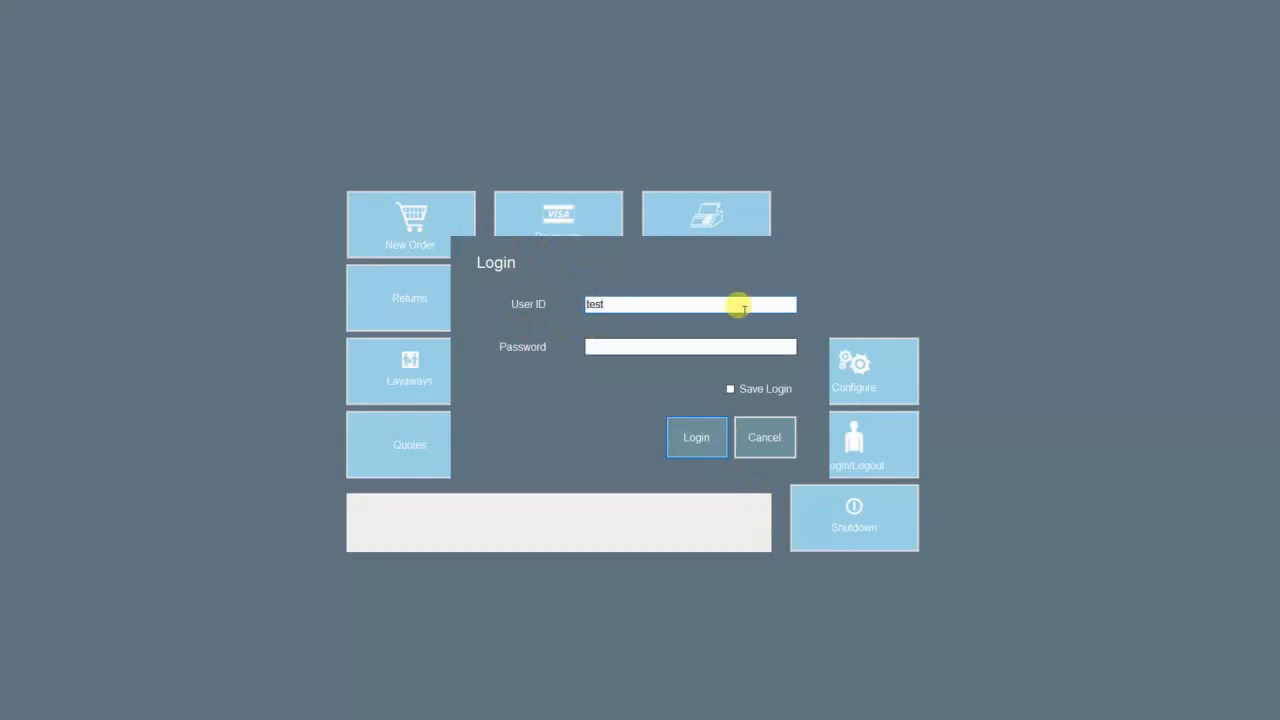
pyautogui.click(645, 348)
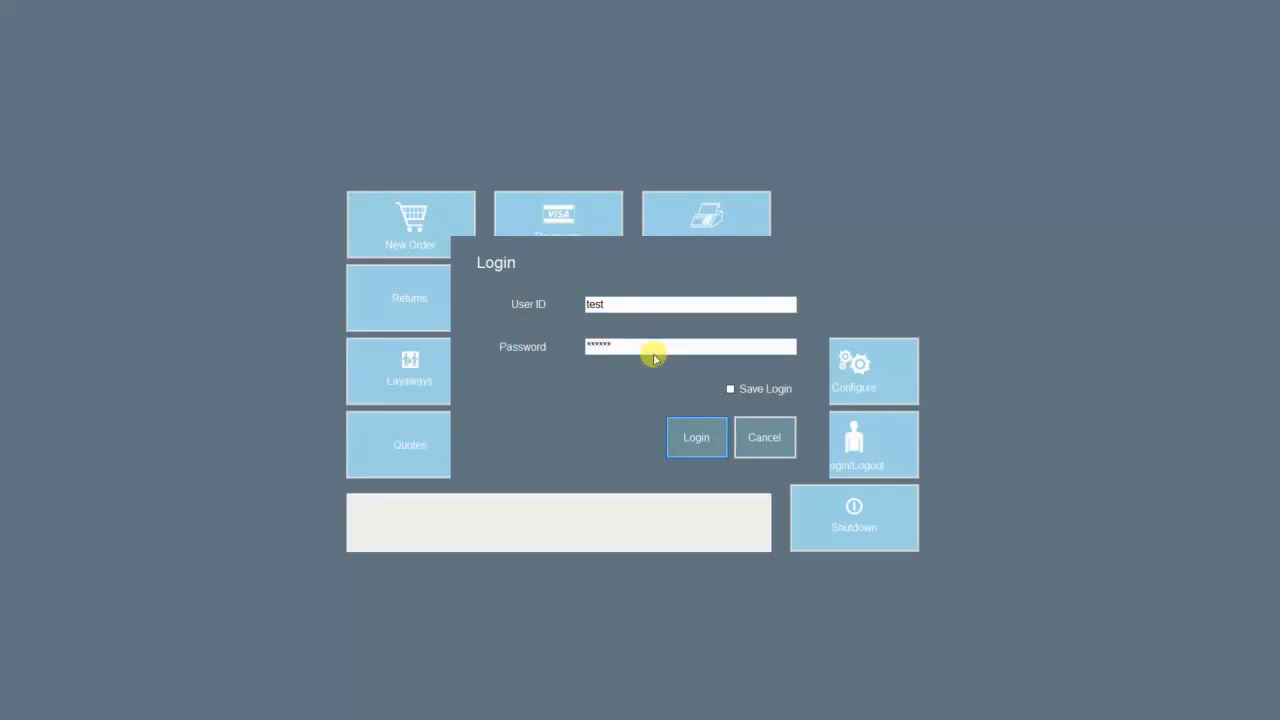
pyautogui.click(686, 439)
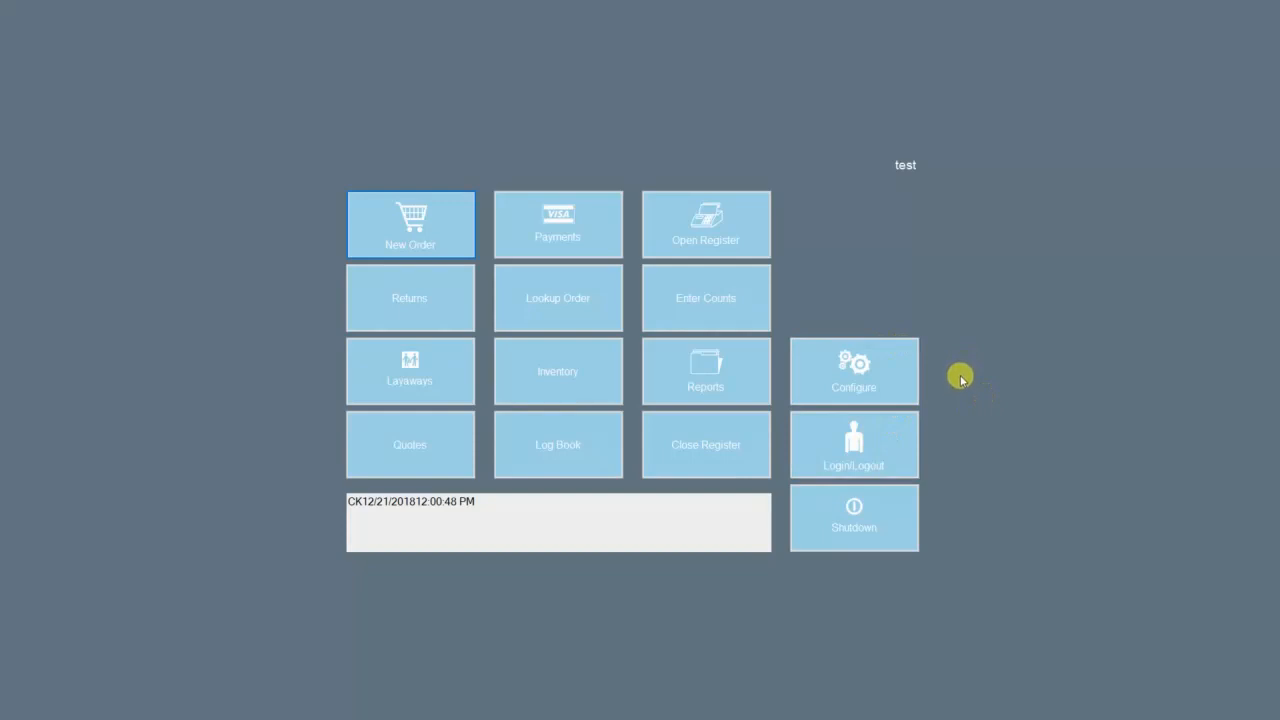
# Step: Review User Configuration for both users, then open System Configuration for terminal MAIN
pyautogui.click(869, 378)
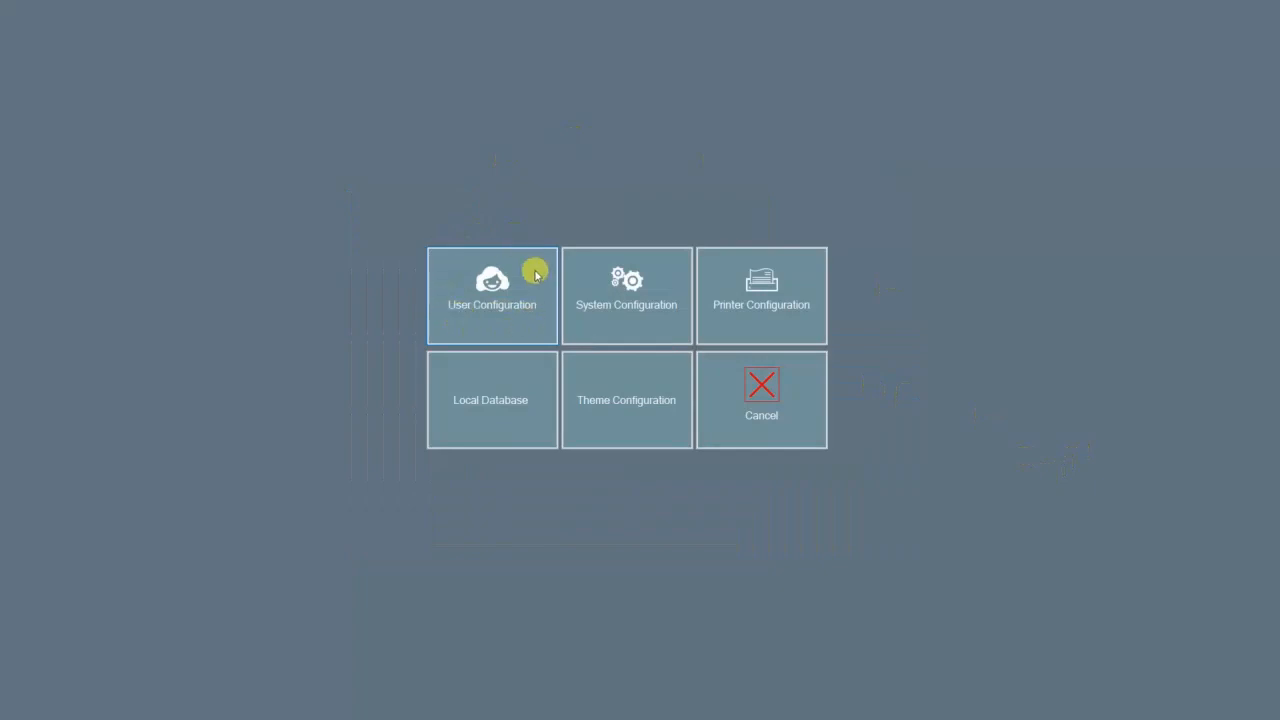
pyautogui.click(489, 302)
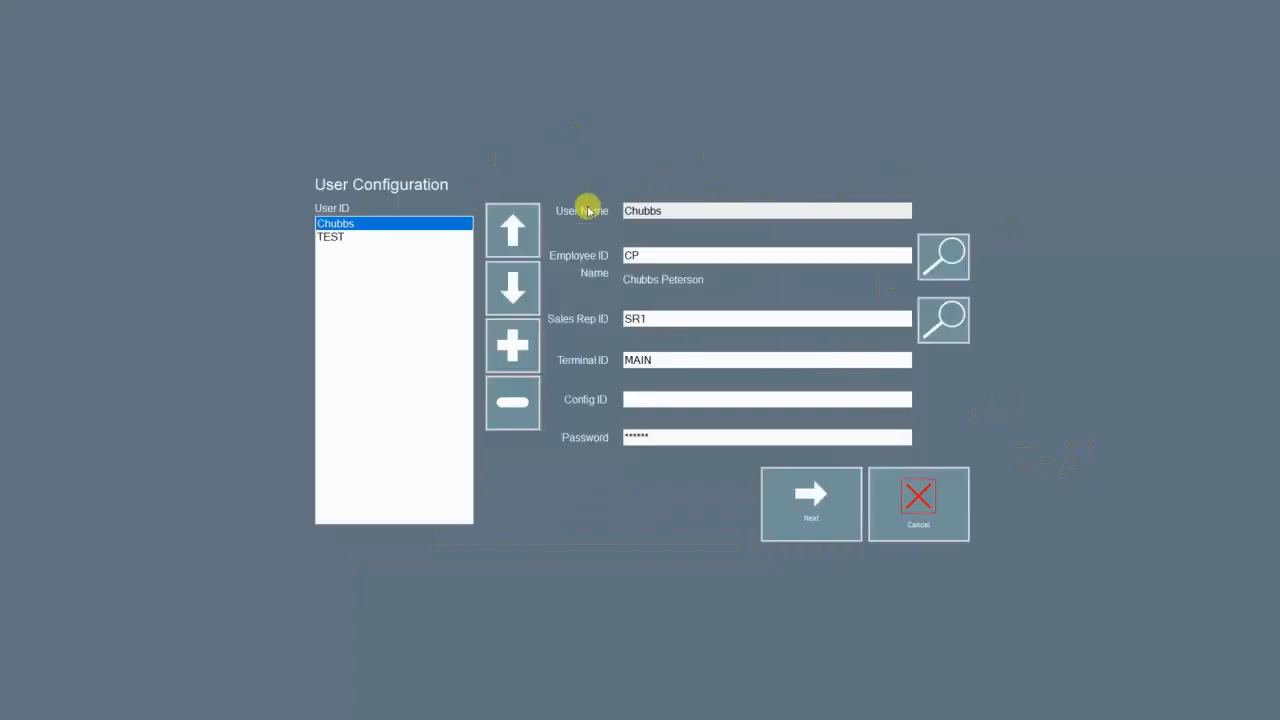
pyautogui.click(368, 240)
pyautogui.click(418, 226)
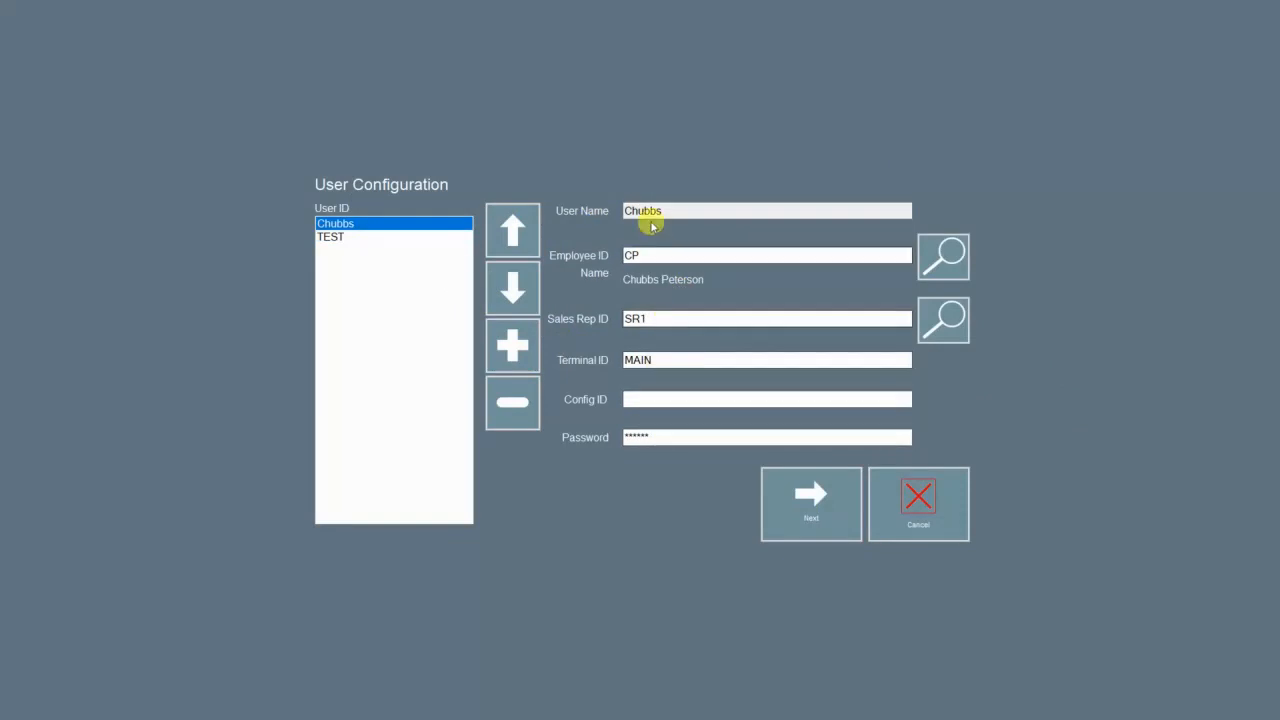
pyautogui.click(921, 519)
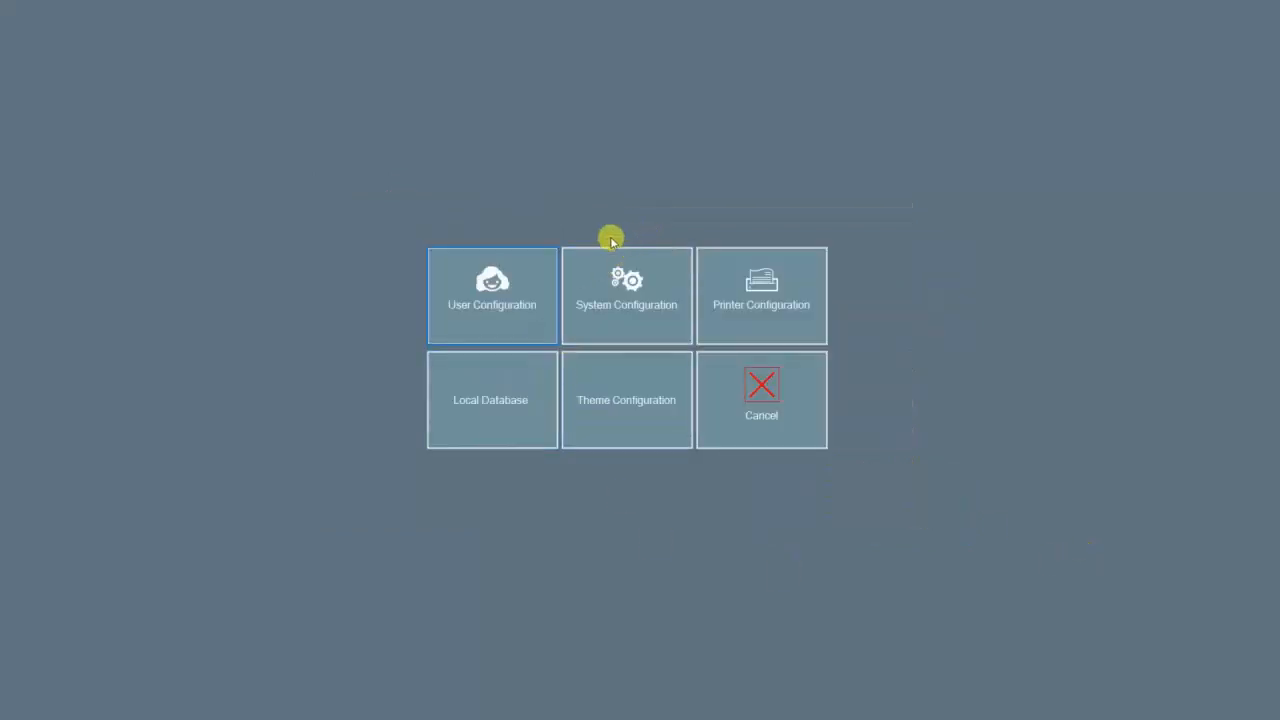
pyautogui.click(629, 302)
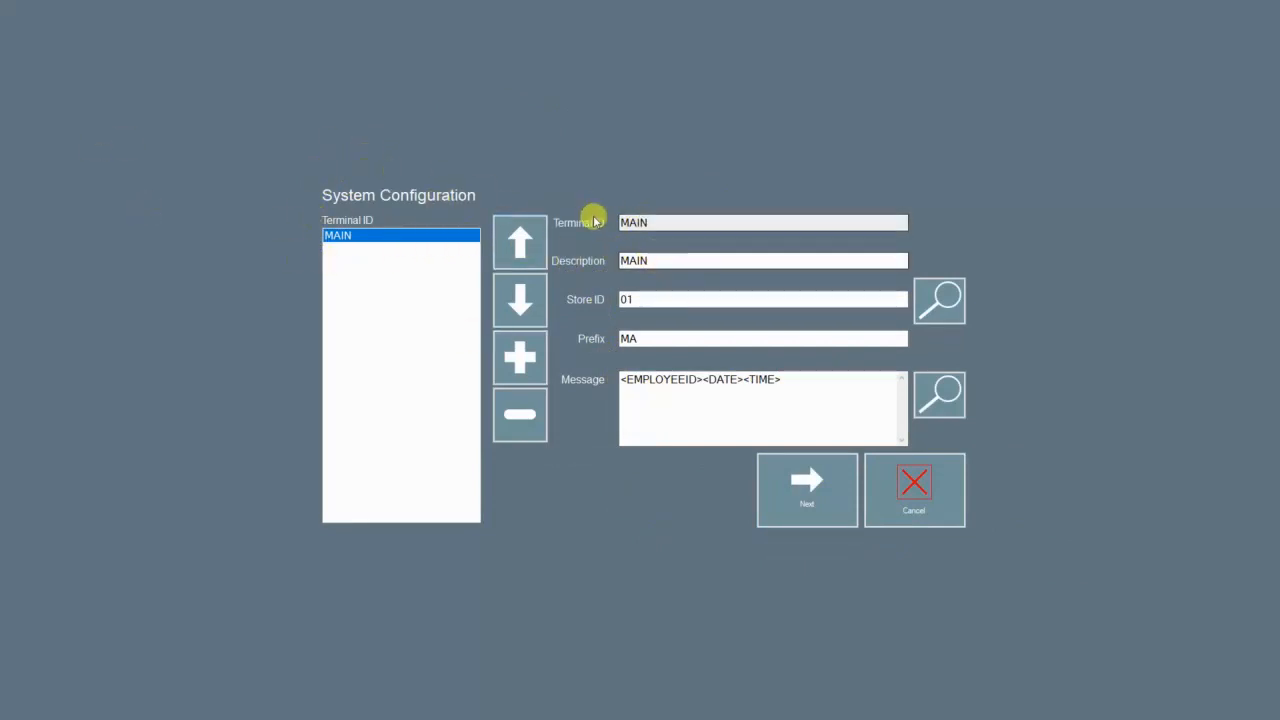
# Step: Inspect store ID 01, prefix MA and the message template, then cancel without saving
pyautogui.click(655, 300)
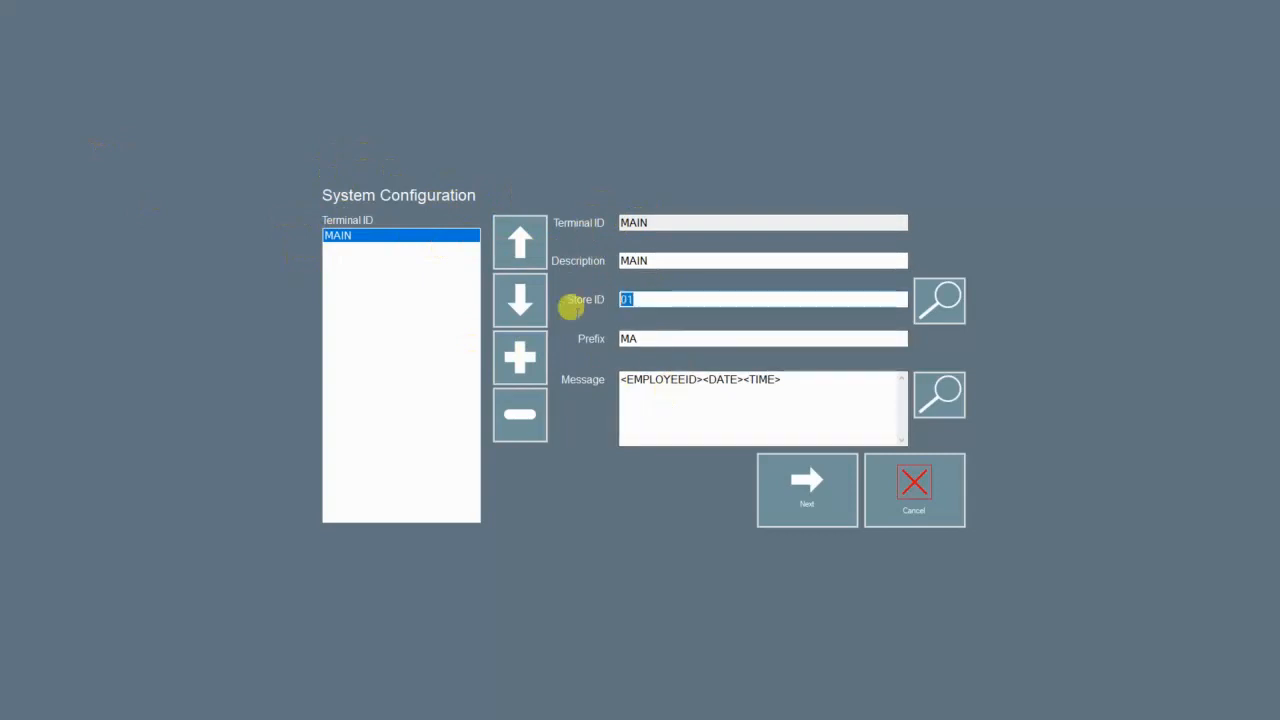
pyautogui.click(654, 336)
pyautogui.moveTo(866, 389); pyautogui.dragTo(546, 437)
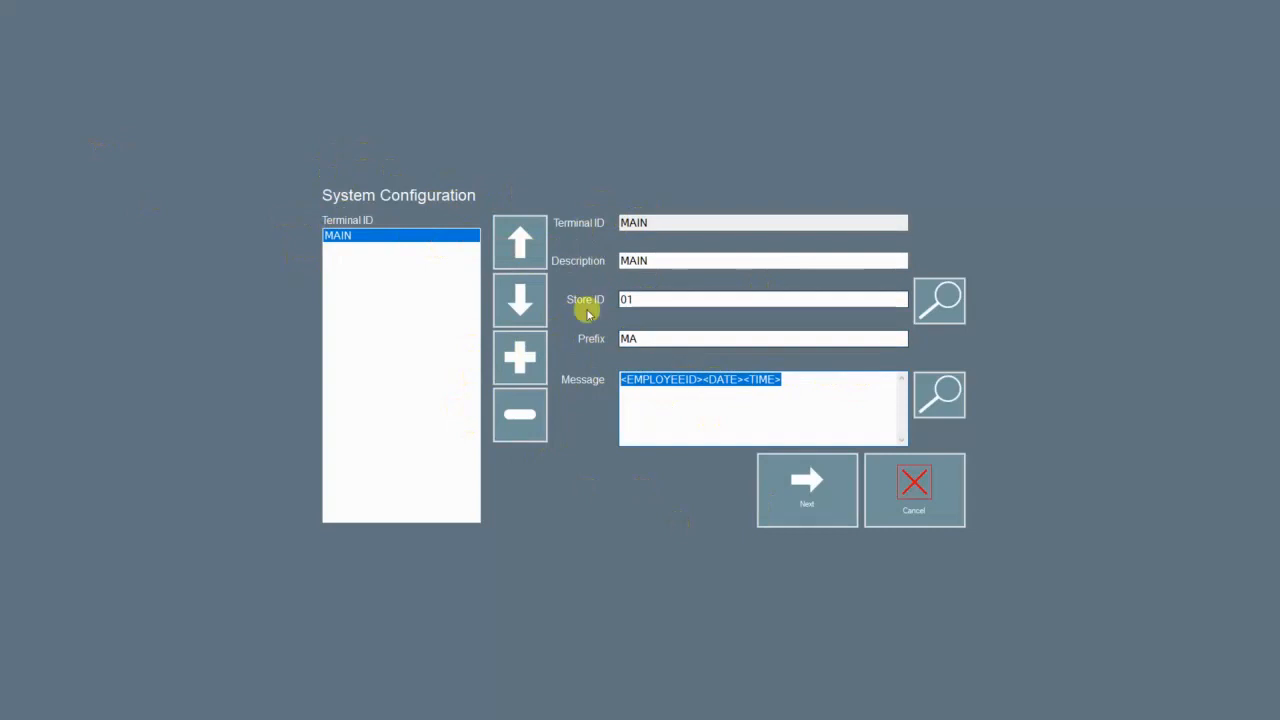
pyautogui.click(924, 489)
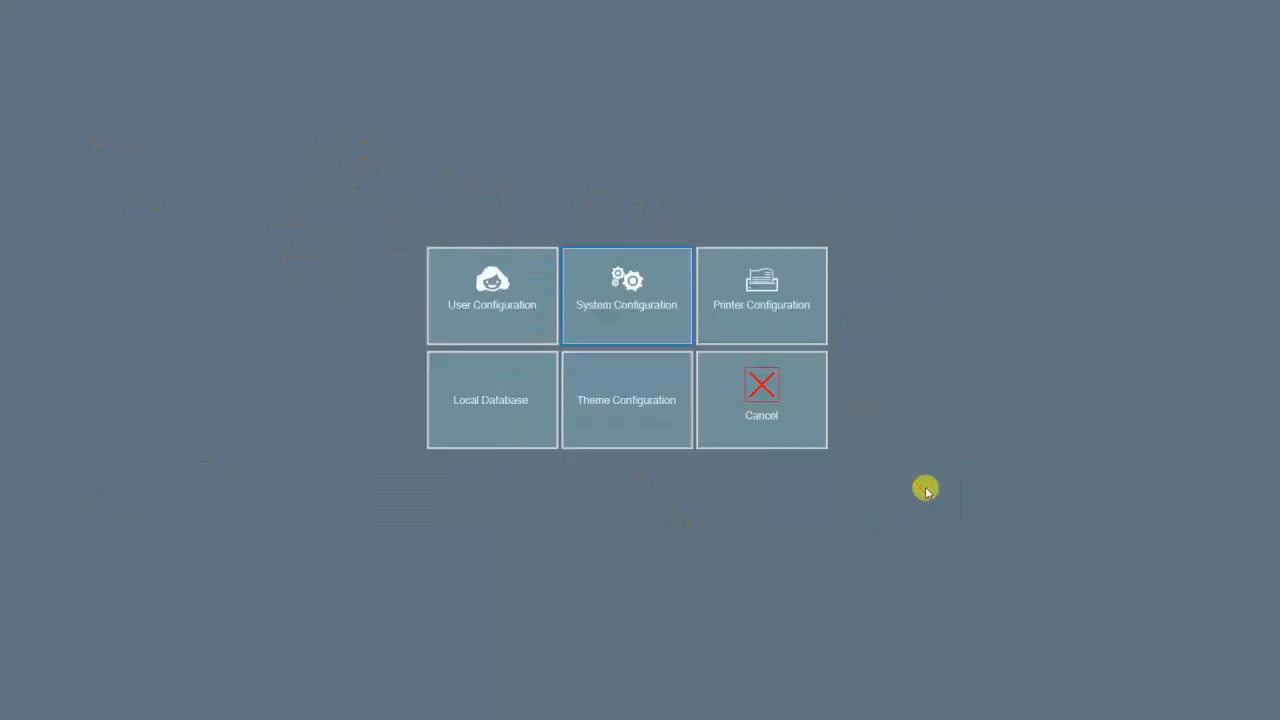
# Step: Go to Printer Configuration and open the Receipt printer settings
pyautogui.click(747, 322)
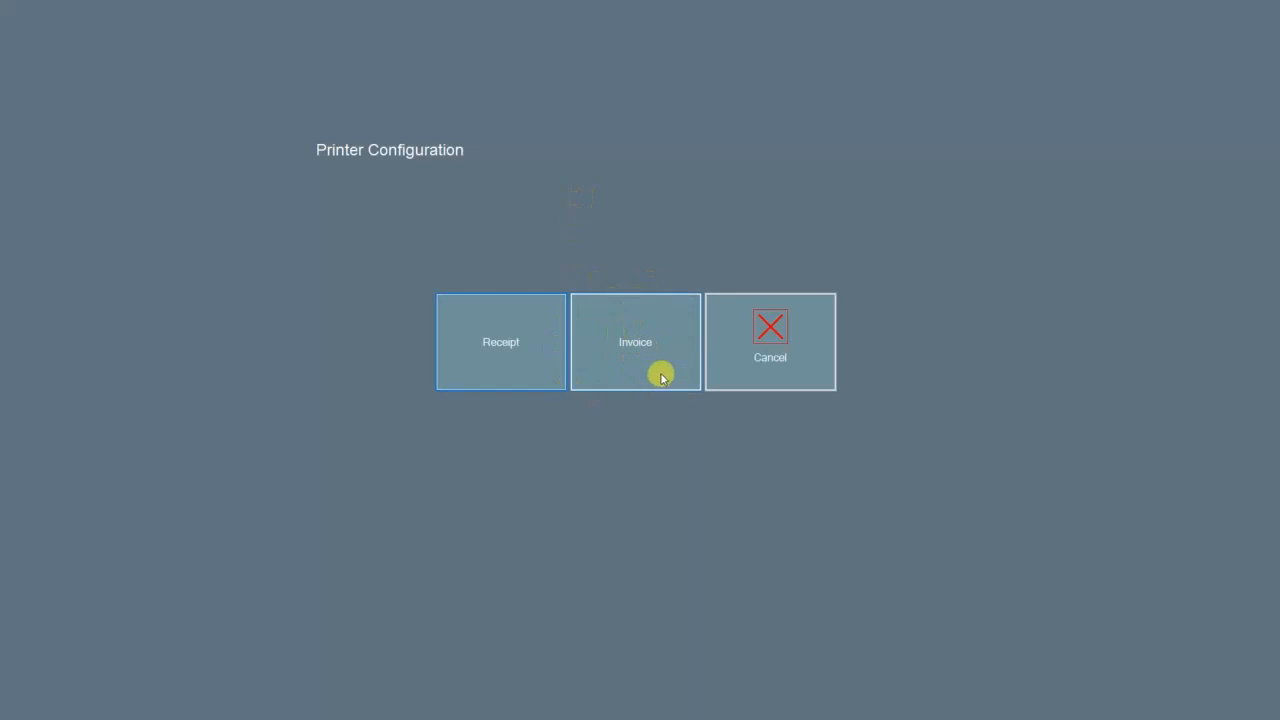
pyautogui.click(449, 351)
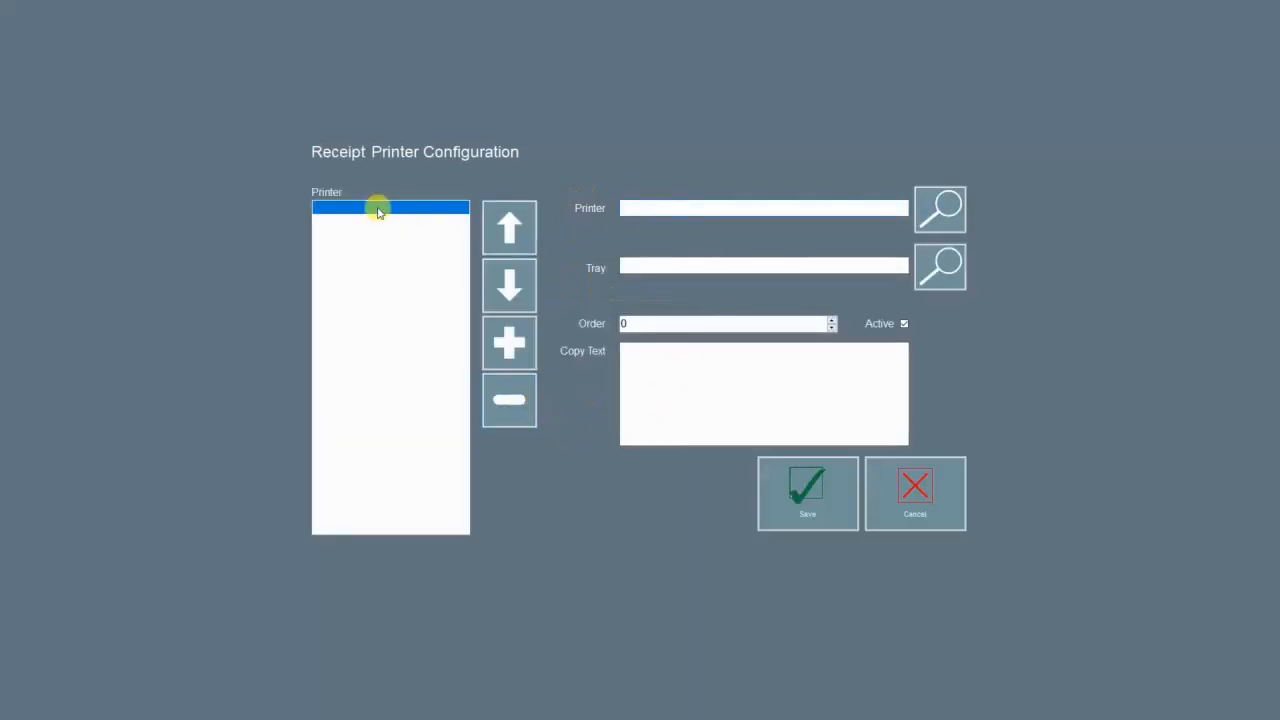
# Step: Choose Microsoft Print to PDF as the receipt printer and save the receipt printer settings
pyautogui.click(937, 207)
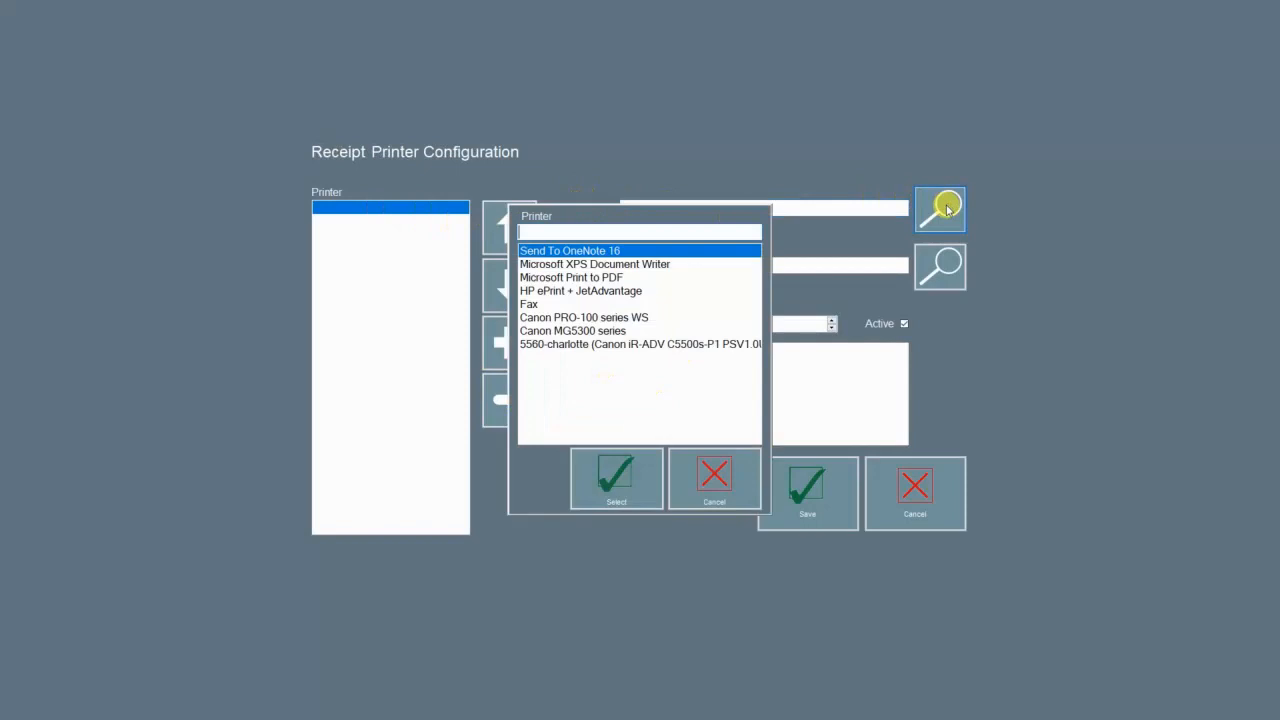
pyautogui.click(570, 279)
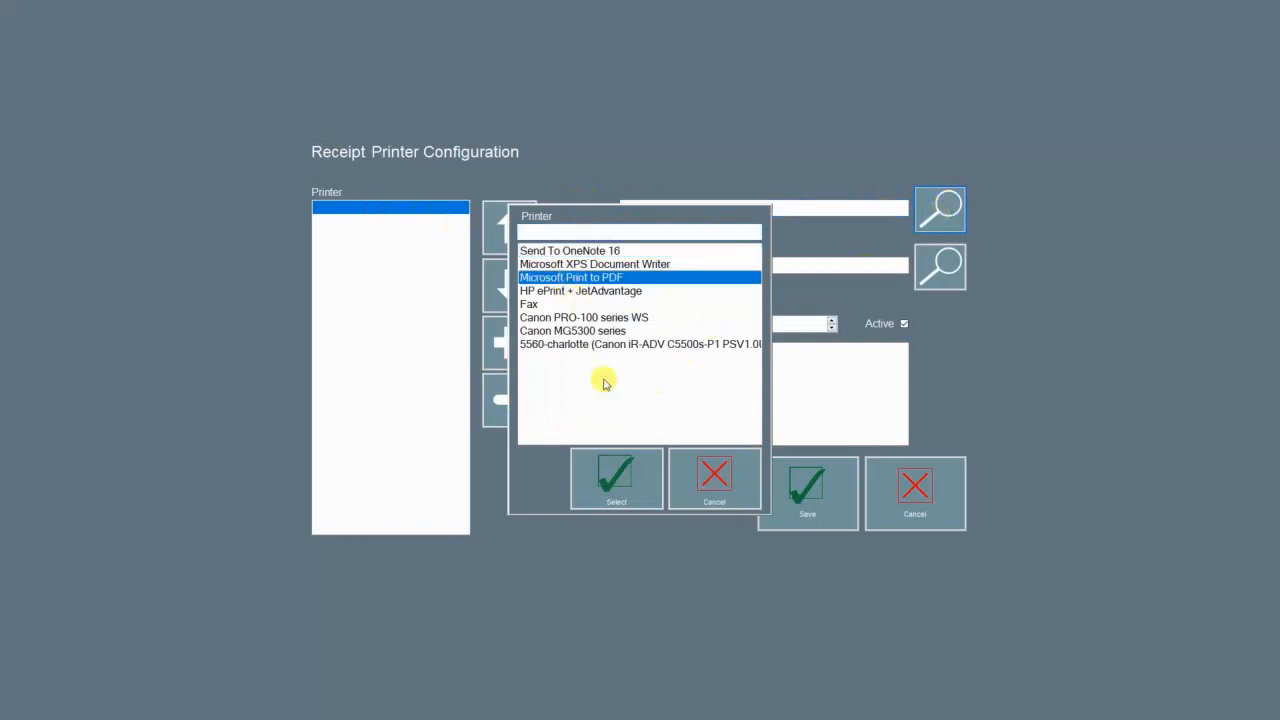
pyautogui.click(610, 468)
pyautogui.click(680, 323)
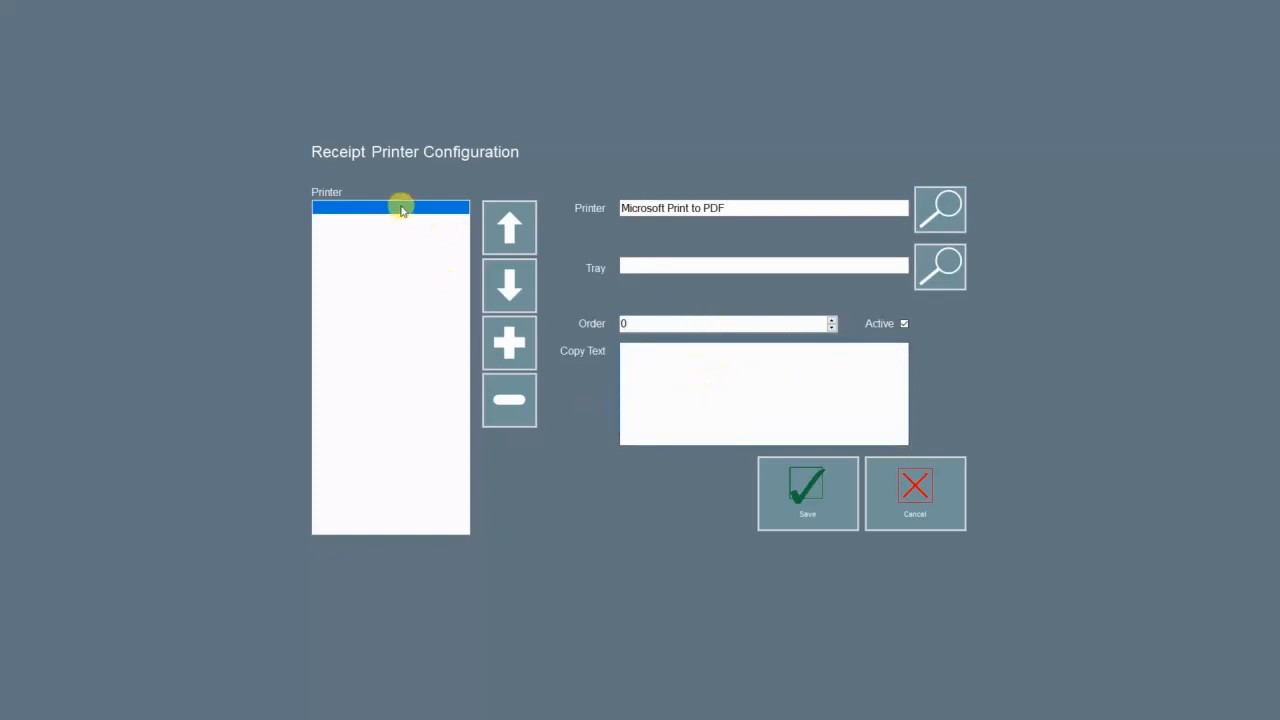
pyautogui.click(531, 340)
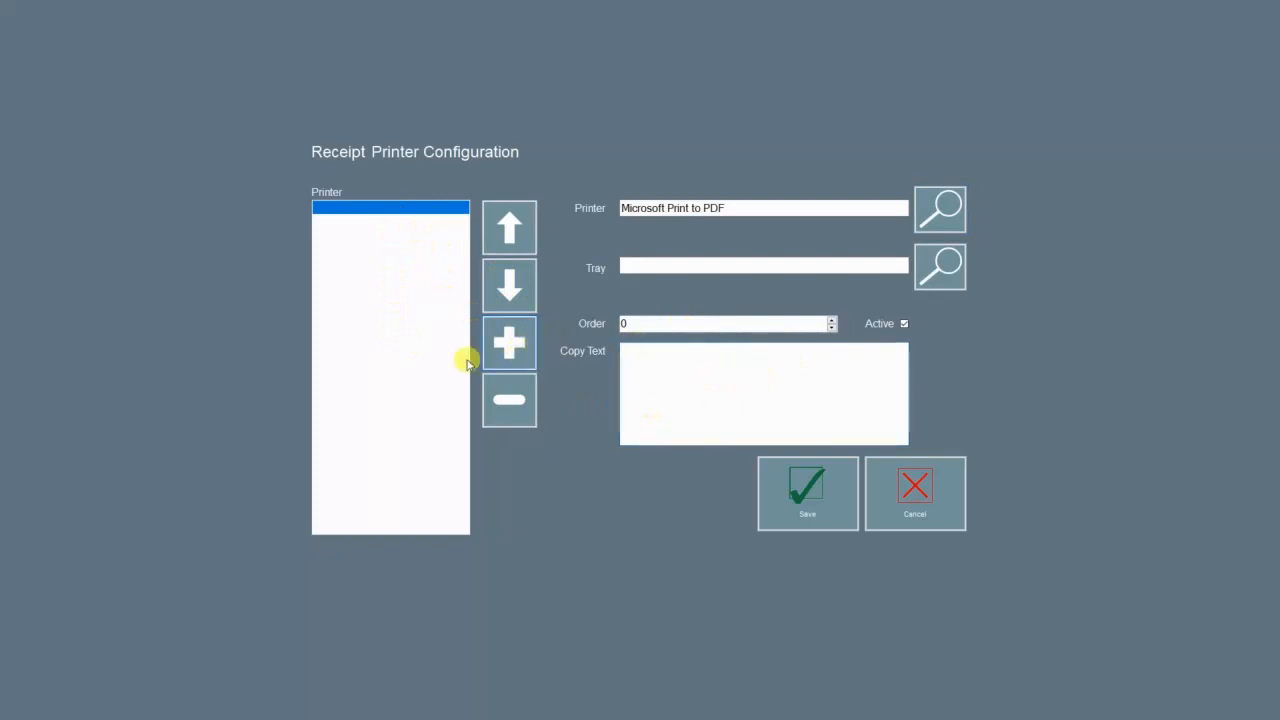
pyautogui.click(630, 352)
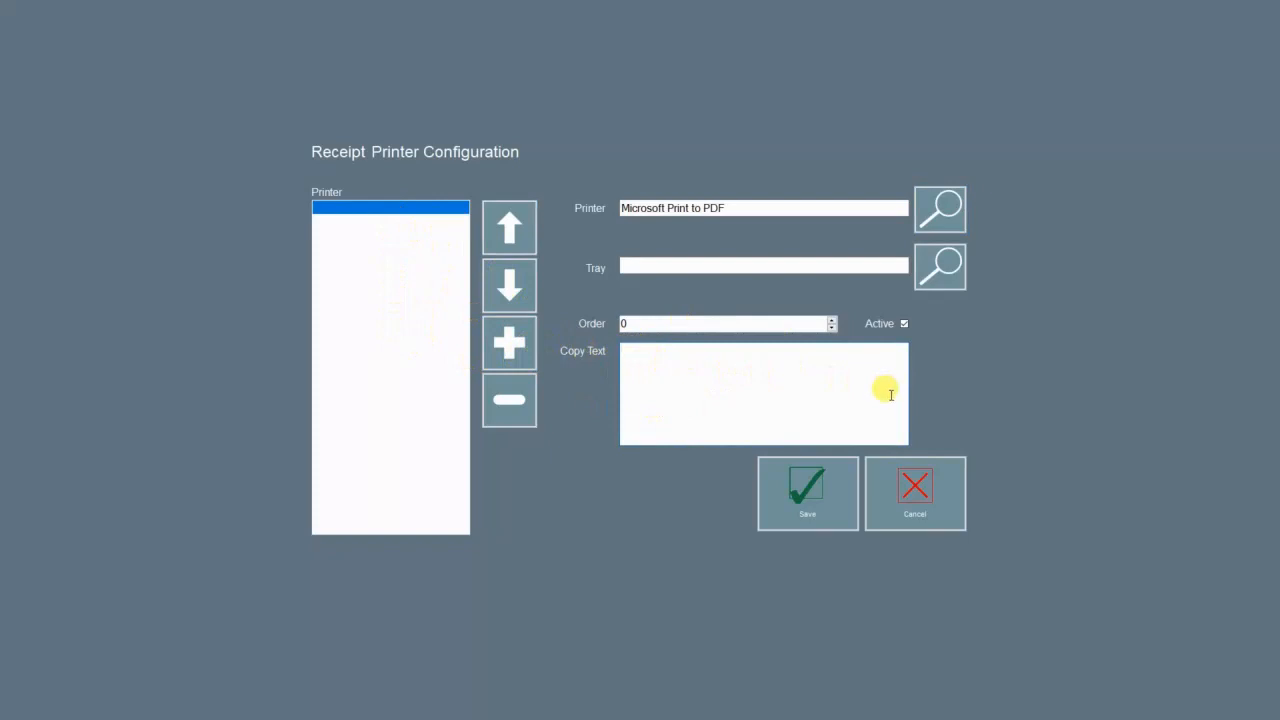
pyautogui.click(830, 511)
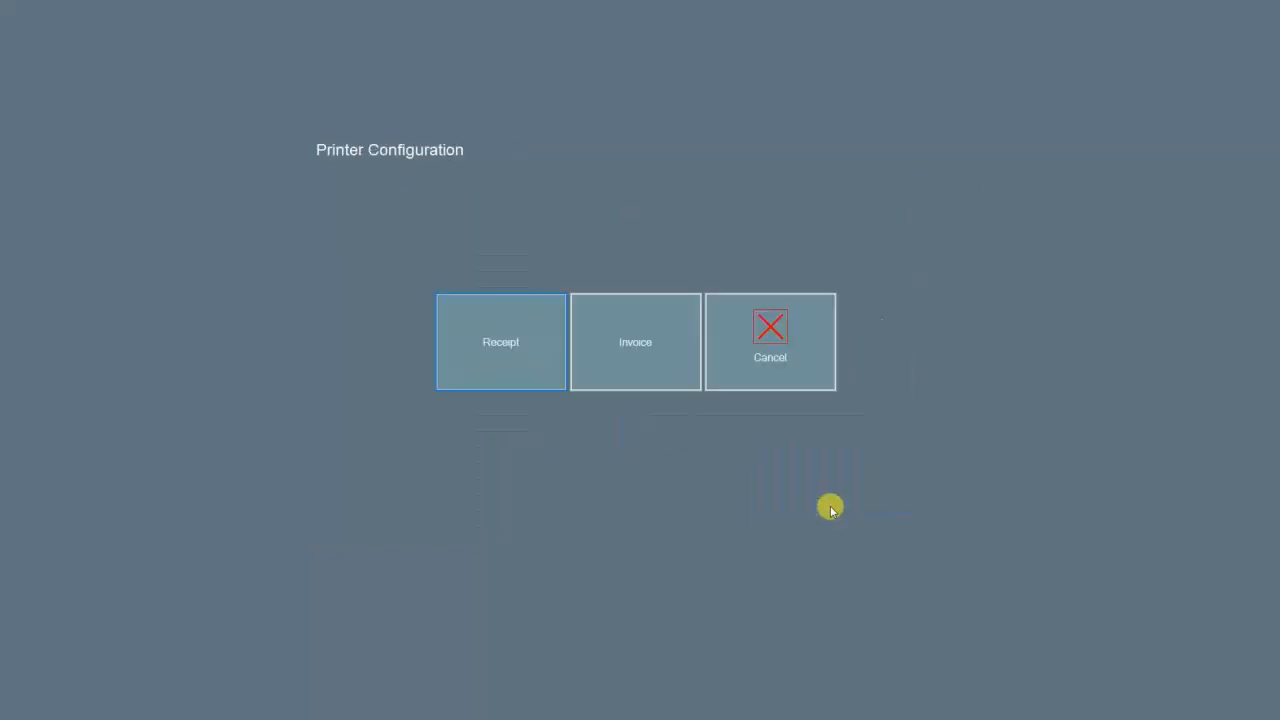
# Step: Review the Invoice Printer Configuration and cancel it without changing anything
pyautogui.click(652, 344)
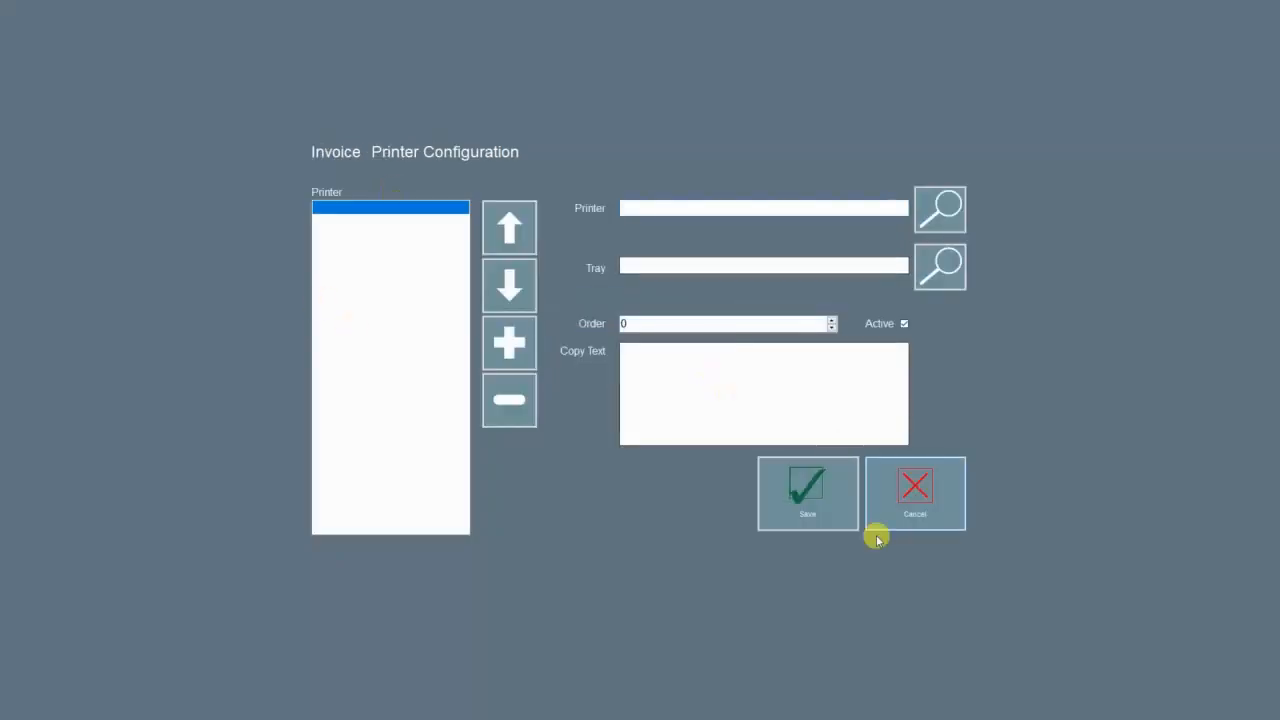
pyautogui.click(952, 492)
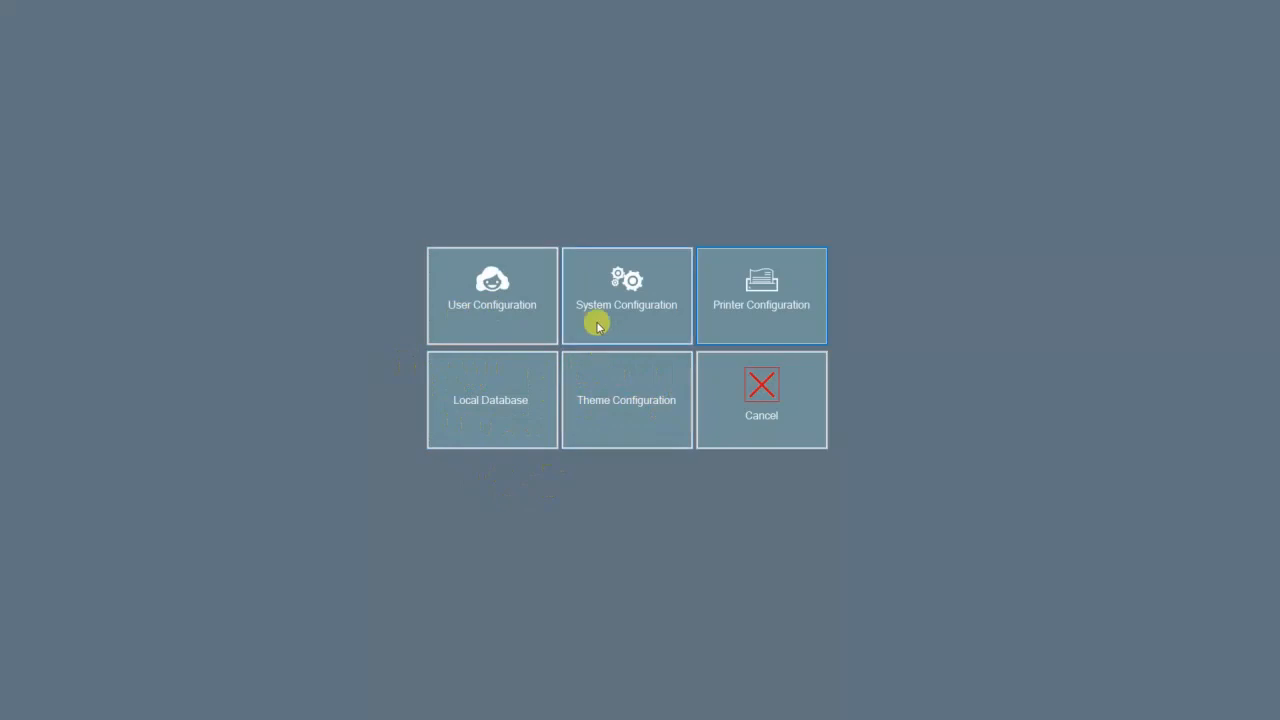
# Step: Inspect the Button Fore Color, Shell Fore Color and Font fields, abandon loading a theme file, and cancel
pyautogui.click(626, 400)
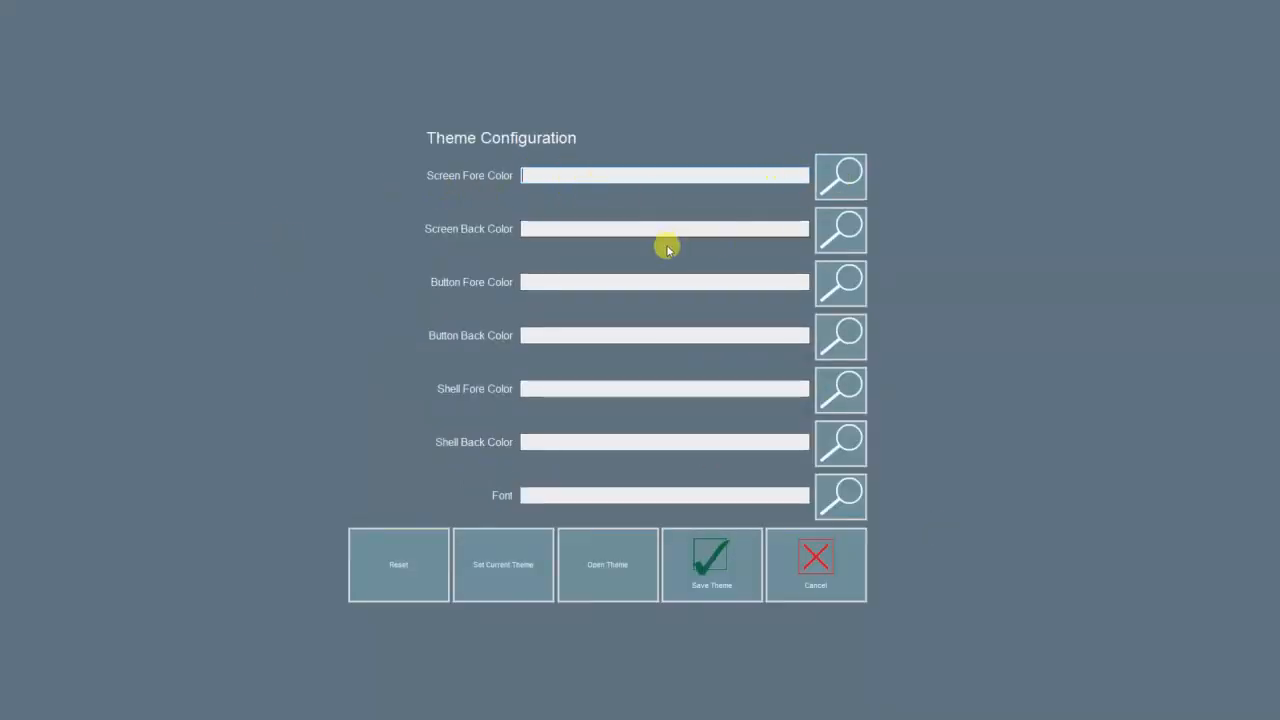
pyautogui.click(774, 283)
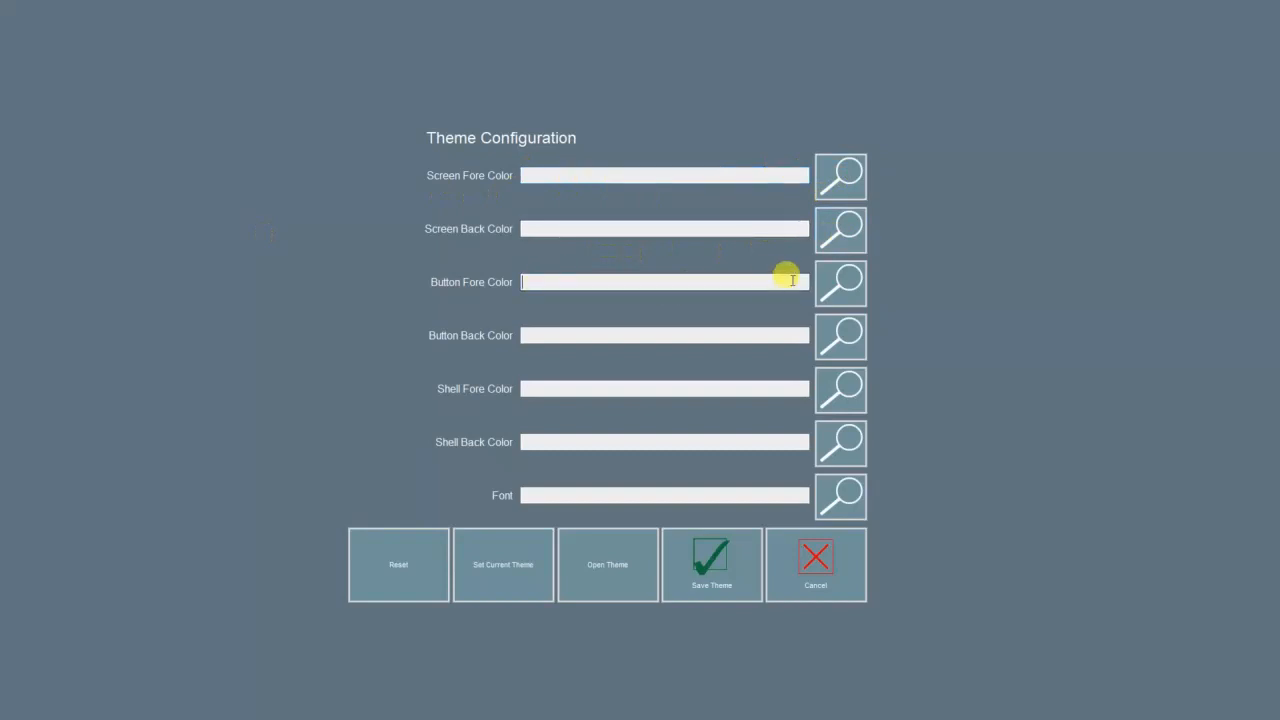
pyautogui.click(580, 386)
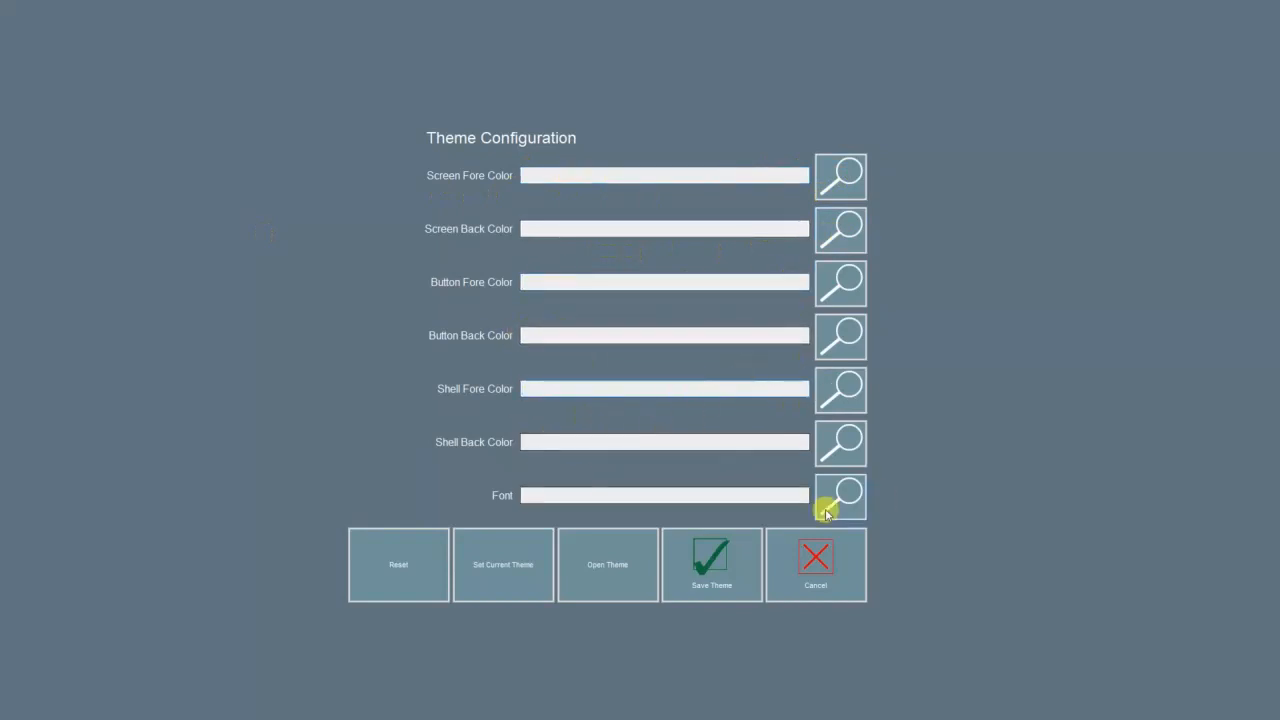
pyautogui.click(577, 499)
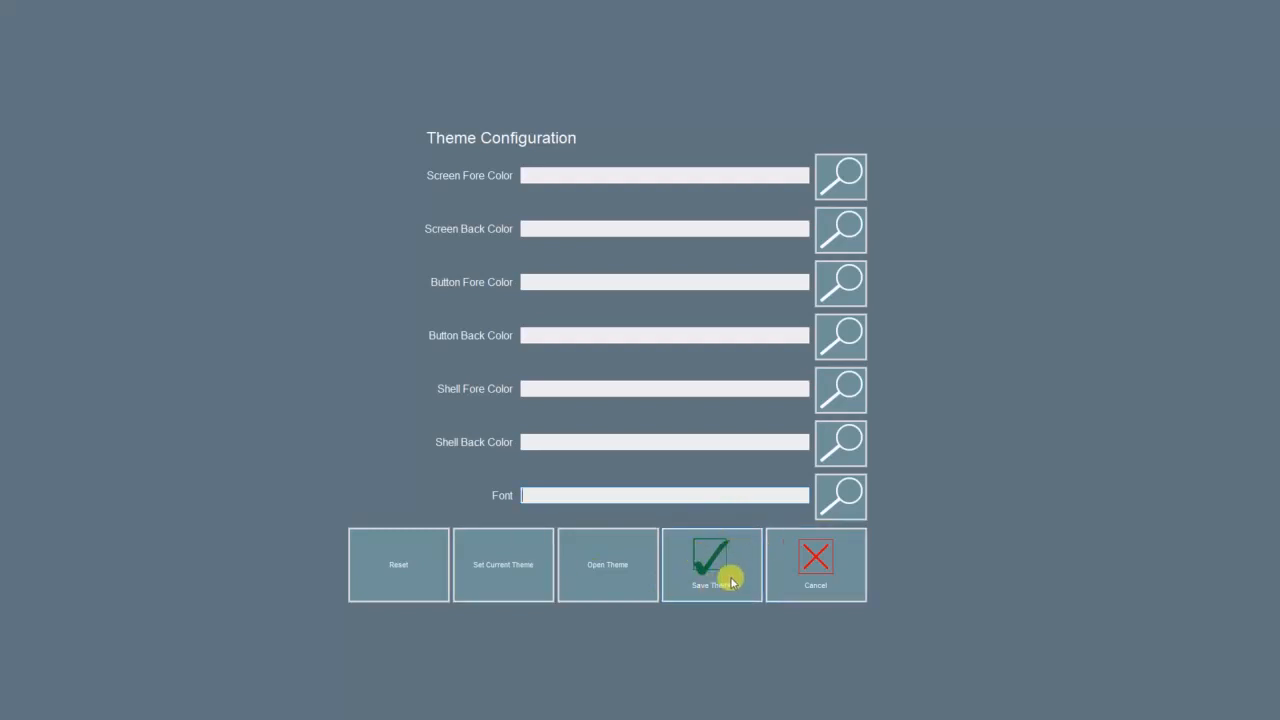
pyautogui.click(614, 578)
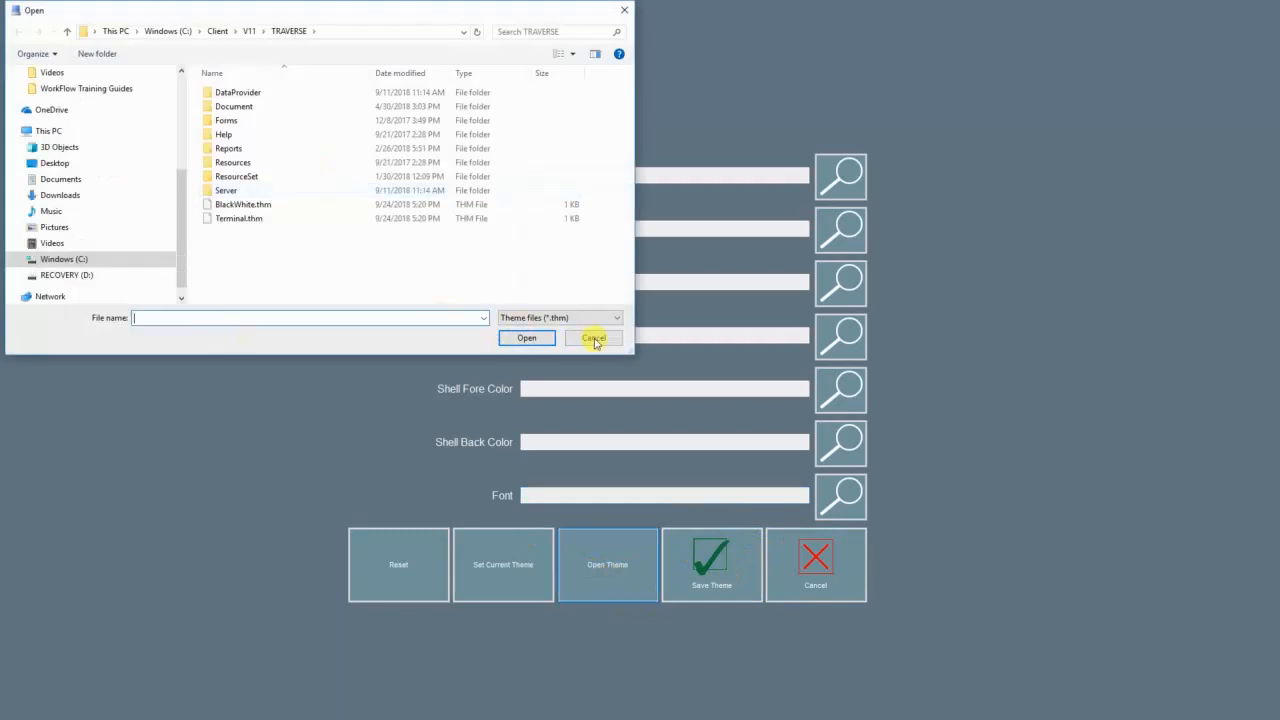
pyautogui.click(594, 339)
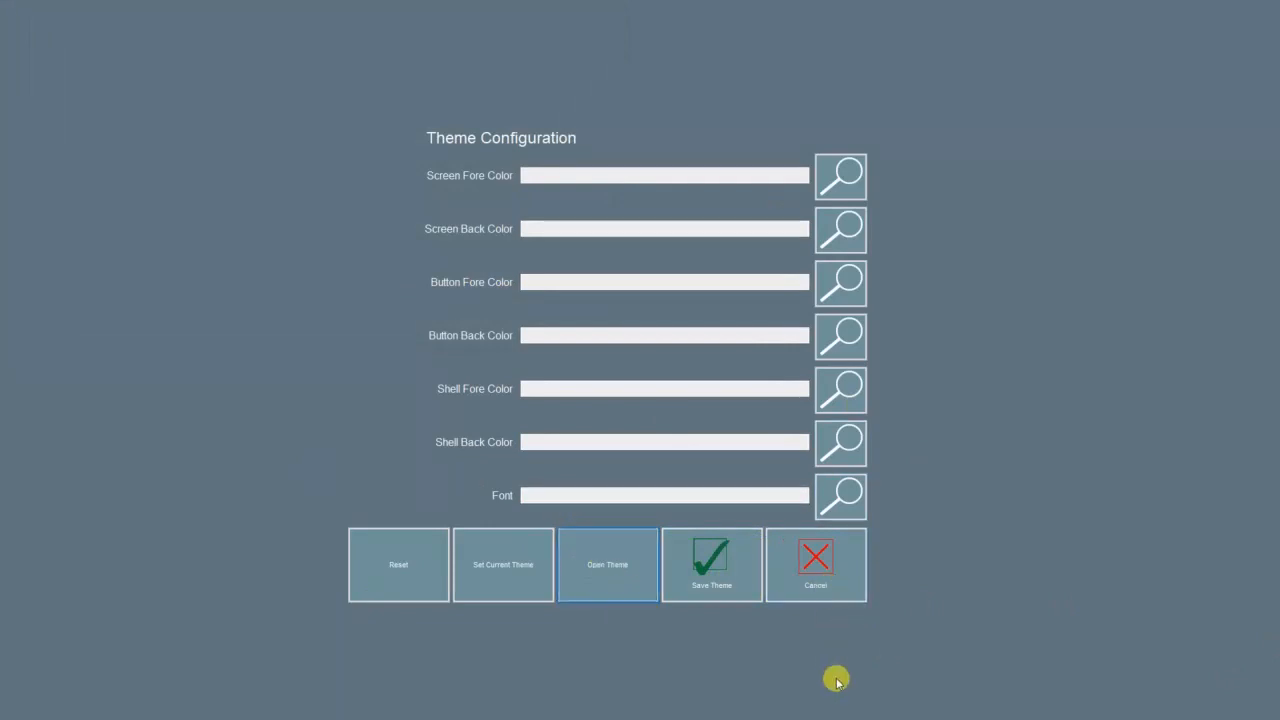
pyautogui.click(822, 549)
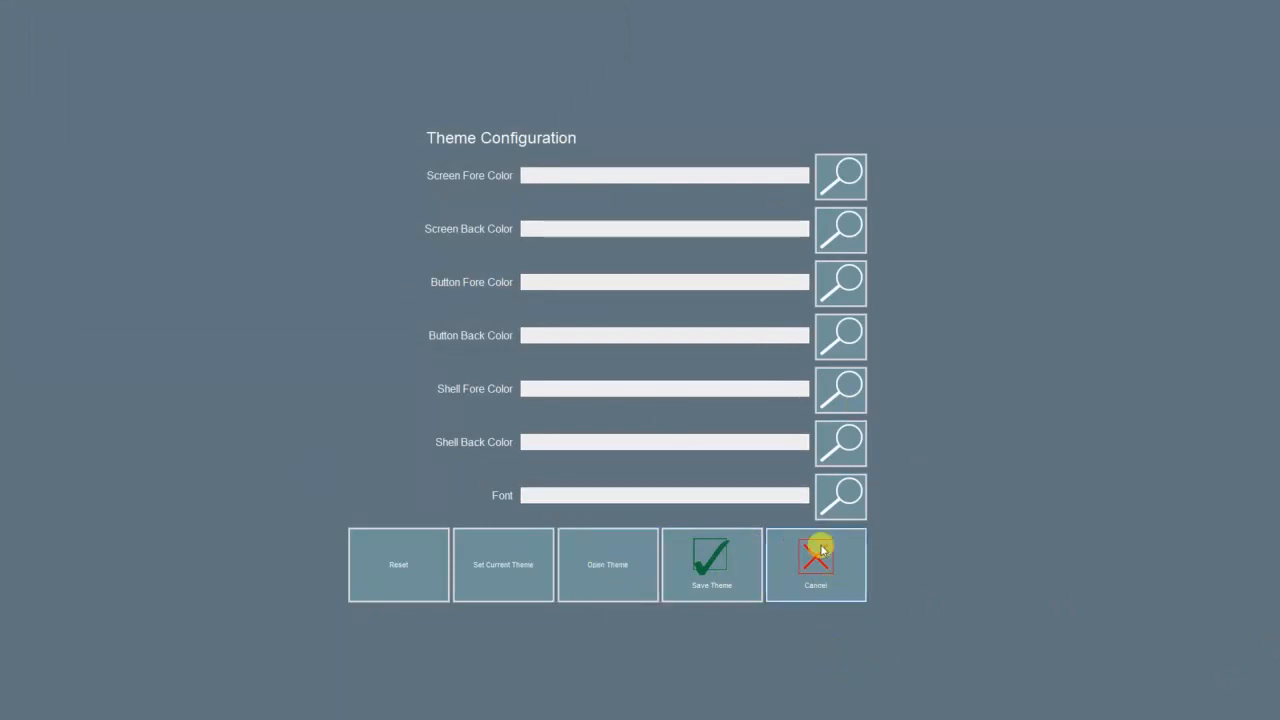
# Step: Cancel out of the configuration menu back to the main point-of-sale menu
pyautogui.click(806, 434)
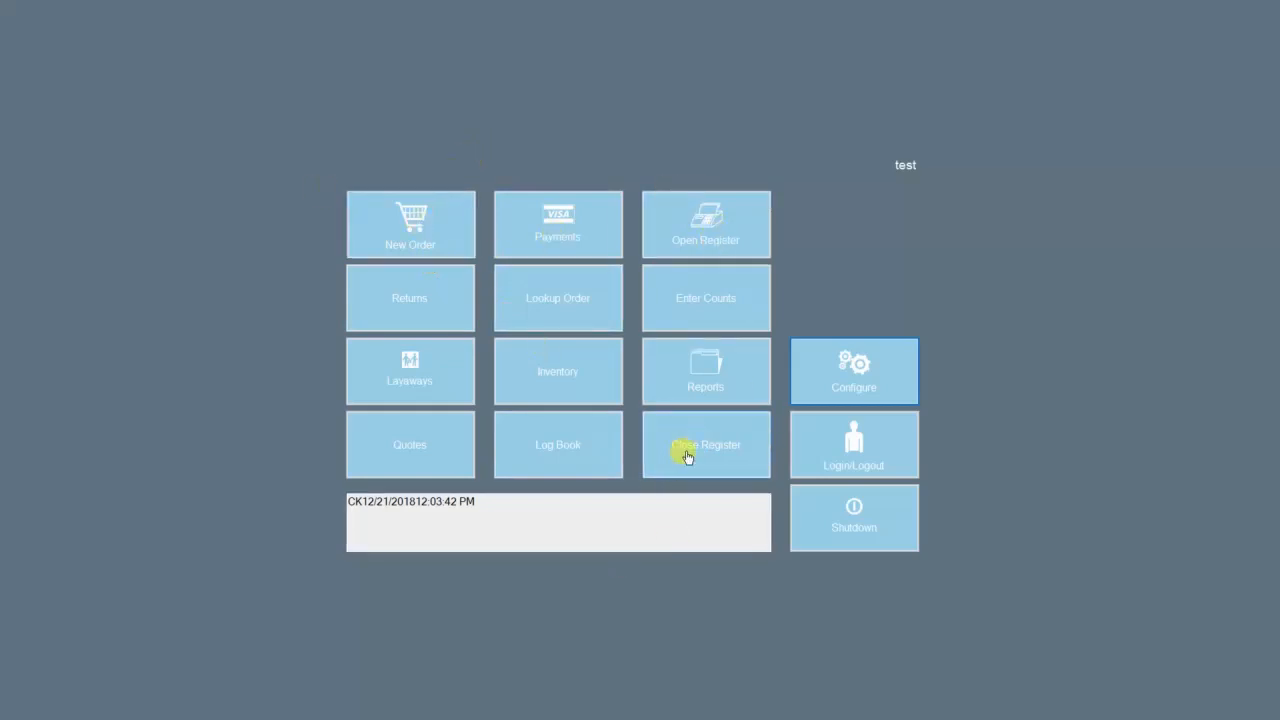
# Step: Open the register for terminal MAIN, acknowledge the success message, and start its opening counts
pyautogui.click(704, 218)
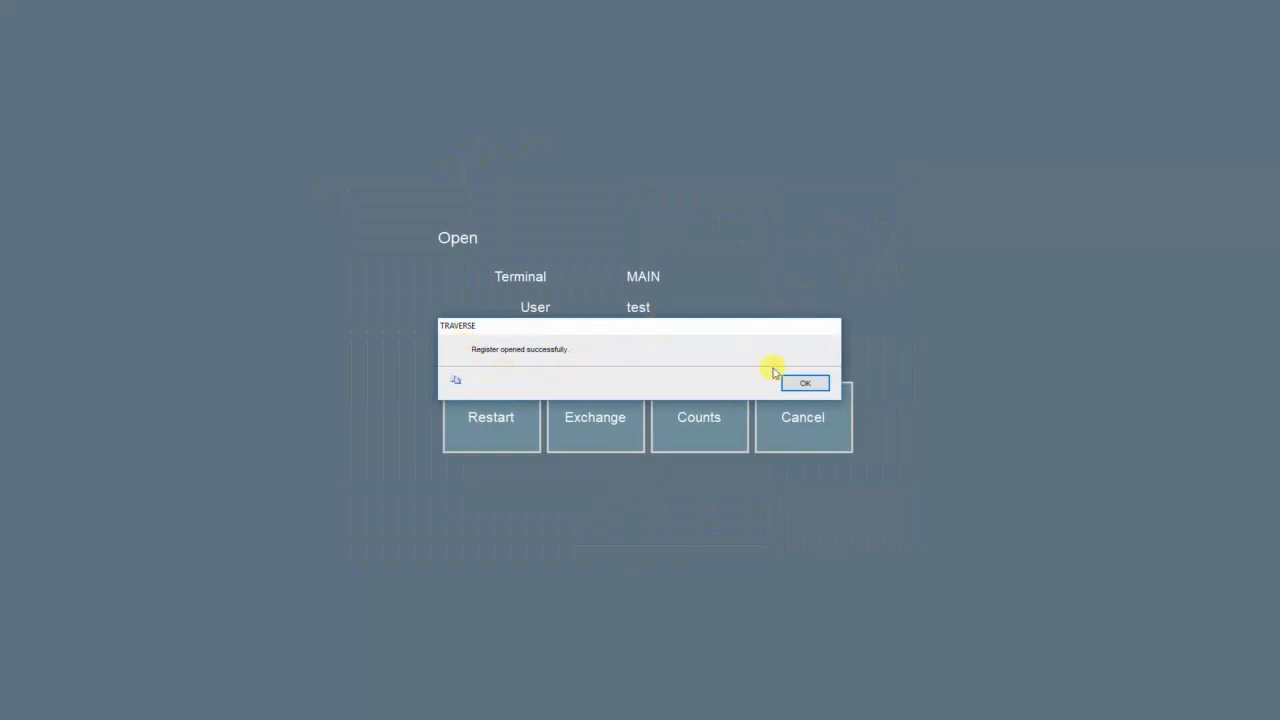
pyautogui.click(806, 382)
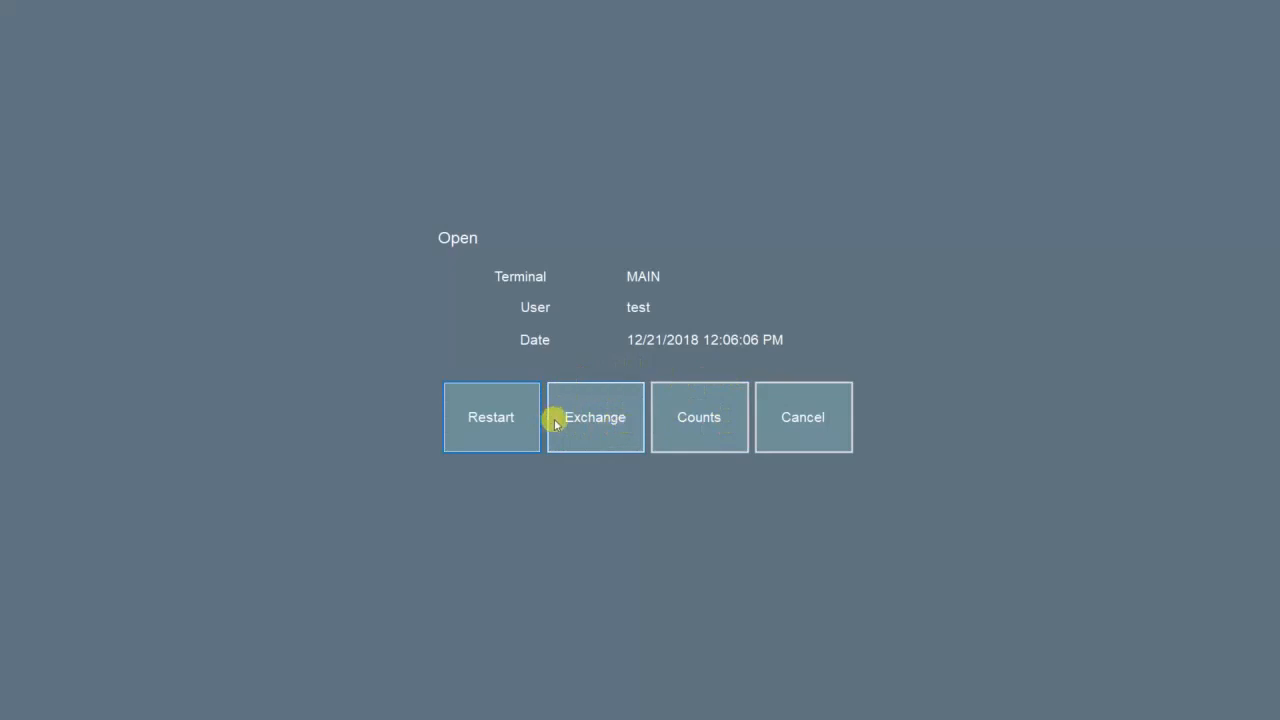
pyautogui.click(705, 418)
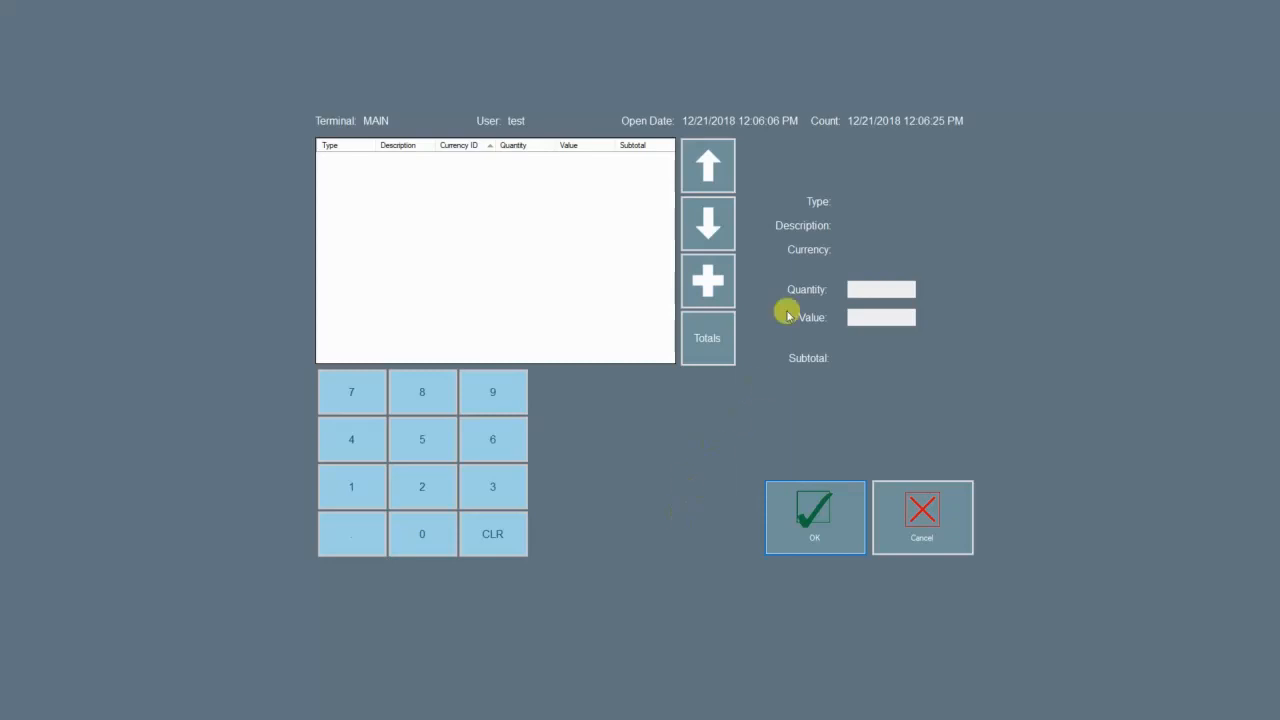
# Step: Add a Penny line to the cash count with quantity 35
pyautogui.click(708, 281)
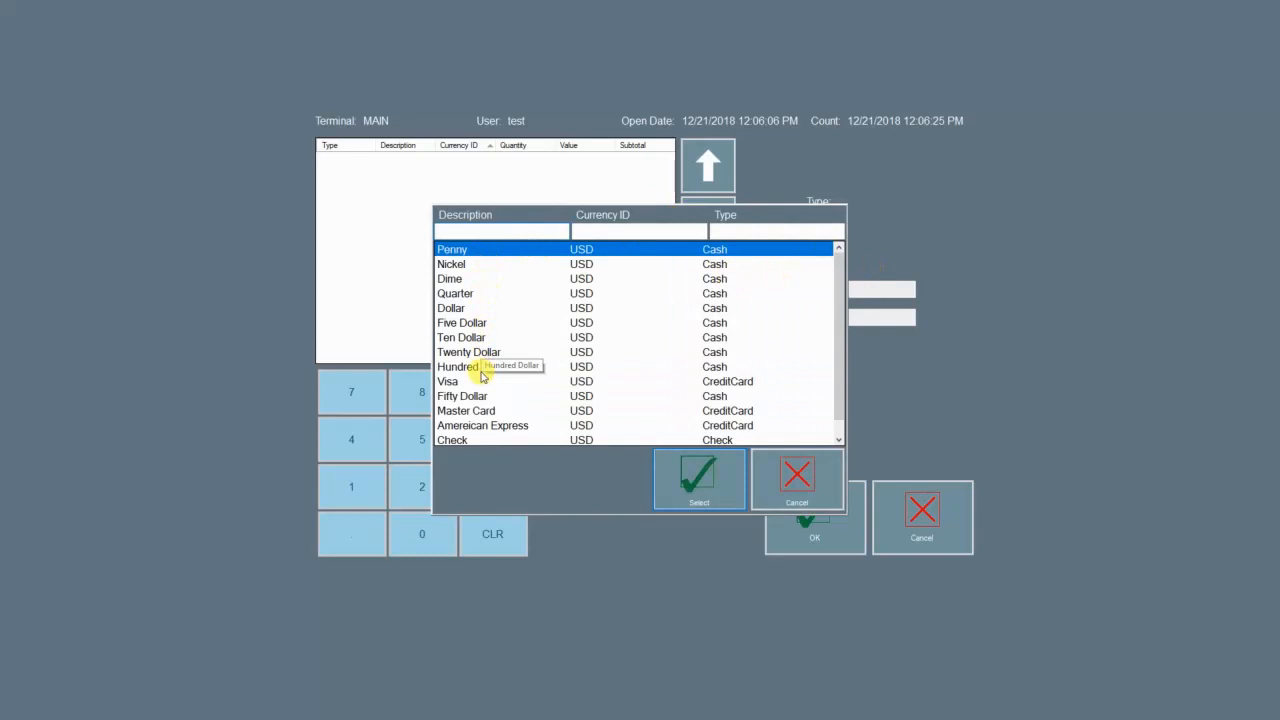
pyautogui.scroll(-1, 482, 283)
pyautogui.scroll(1, 470, 312)
pyautogui.click(470, 263)
pyautogui.click(458, 278)
pyautogui.click(460, 308)
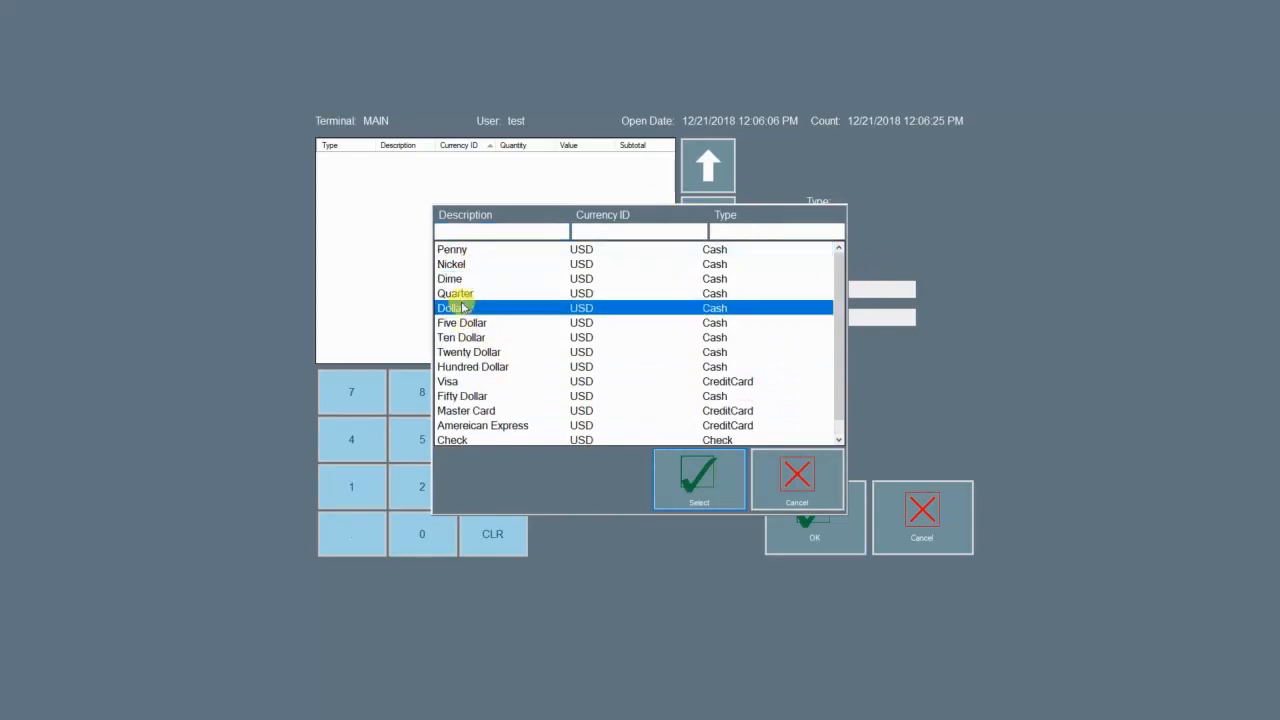
pyautogui.click(476, 250)
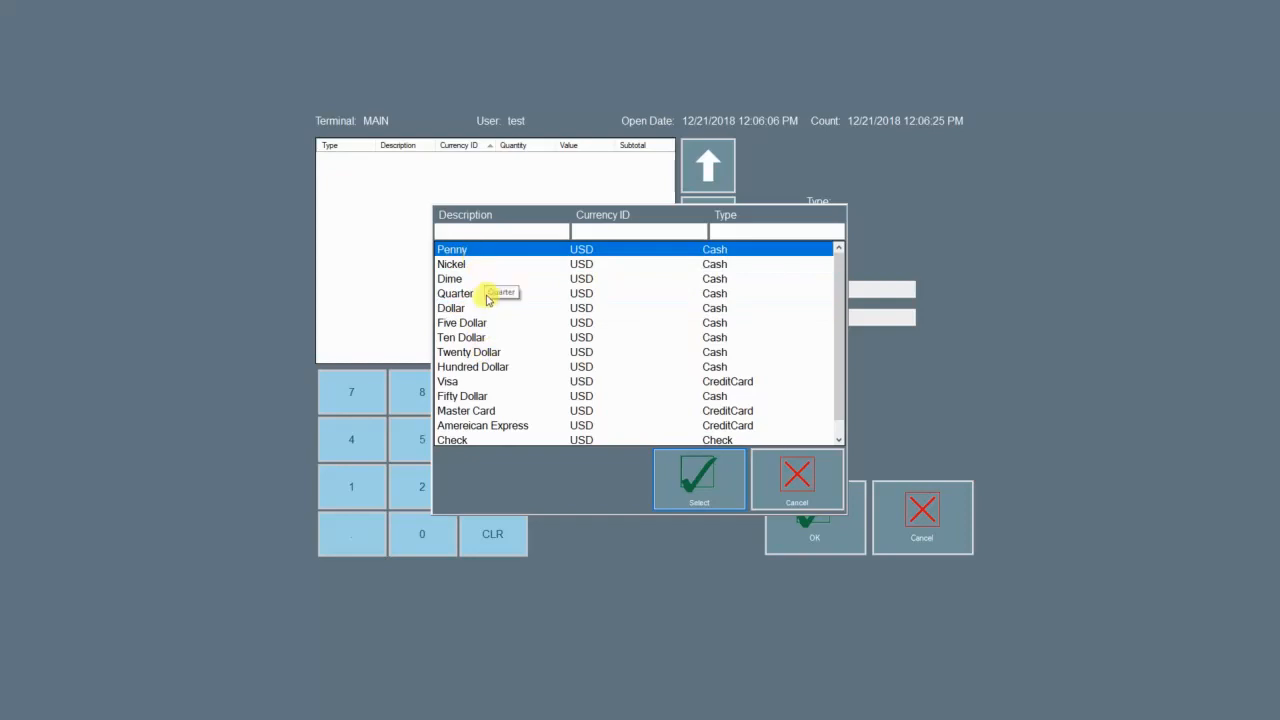
pyautogui.click(700, 490)
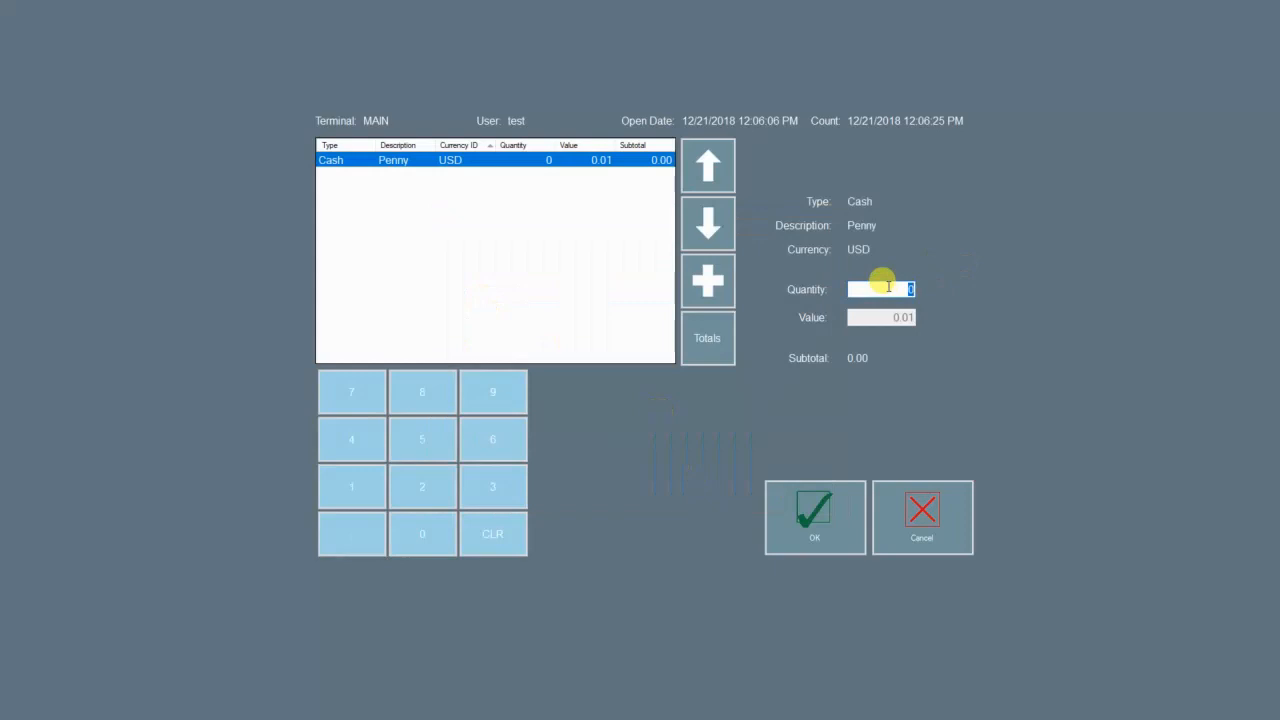
pyautogui.write('35')
# Step: Add Nickel (15) and Dime (30) lines to the cash count
pyautogui.click(710, 280)
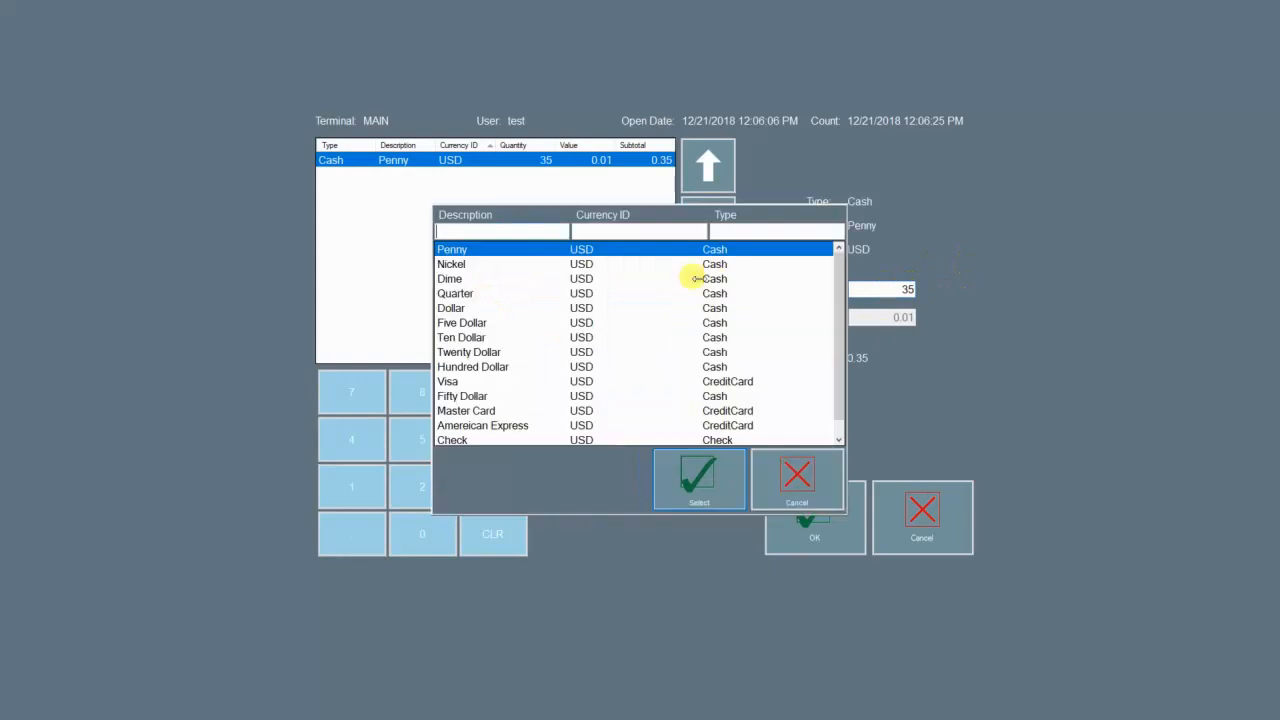
pyautogui.click(495, 265)
pyautogui.click(697, 482)
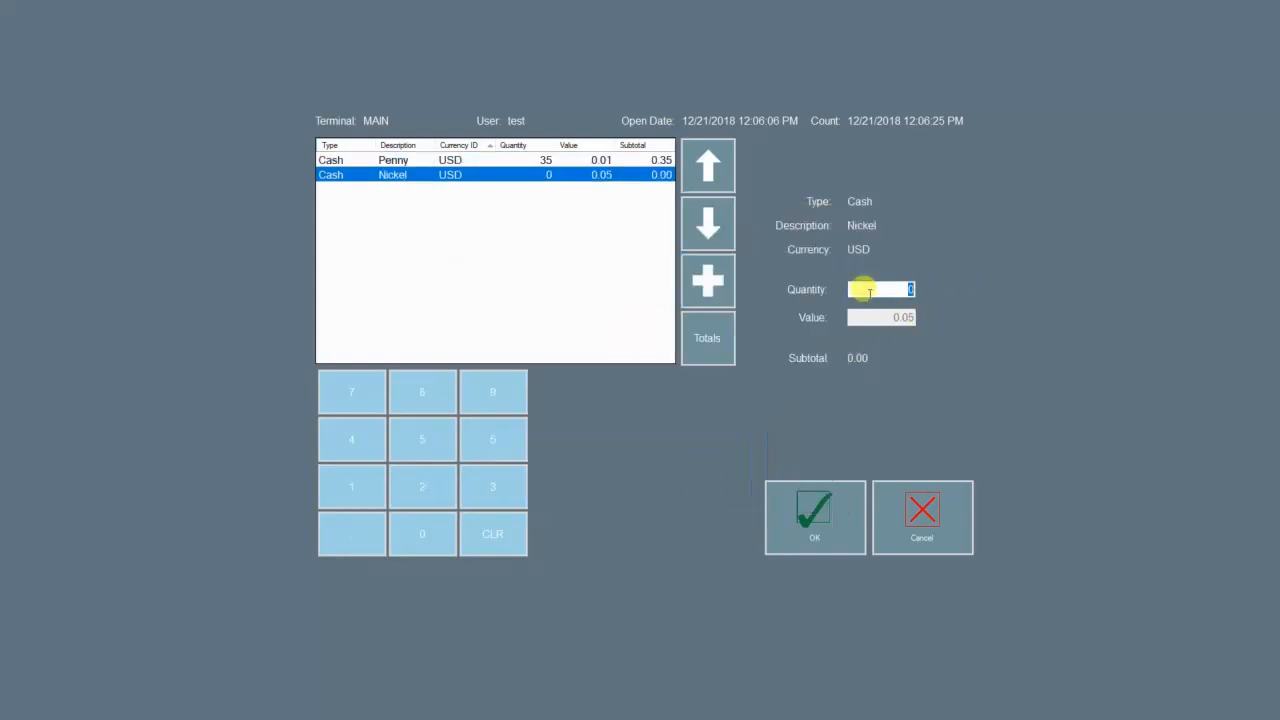
pyautogui.write('15')
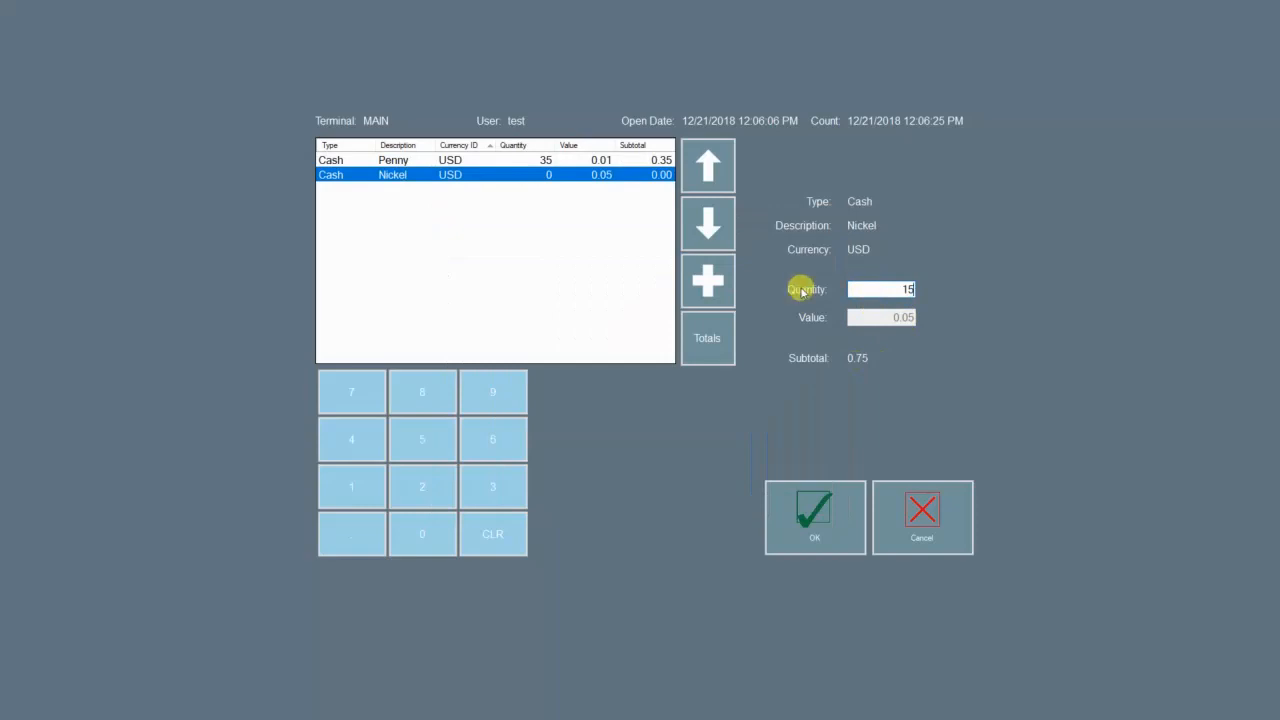
pyautogui.click(702, 268)
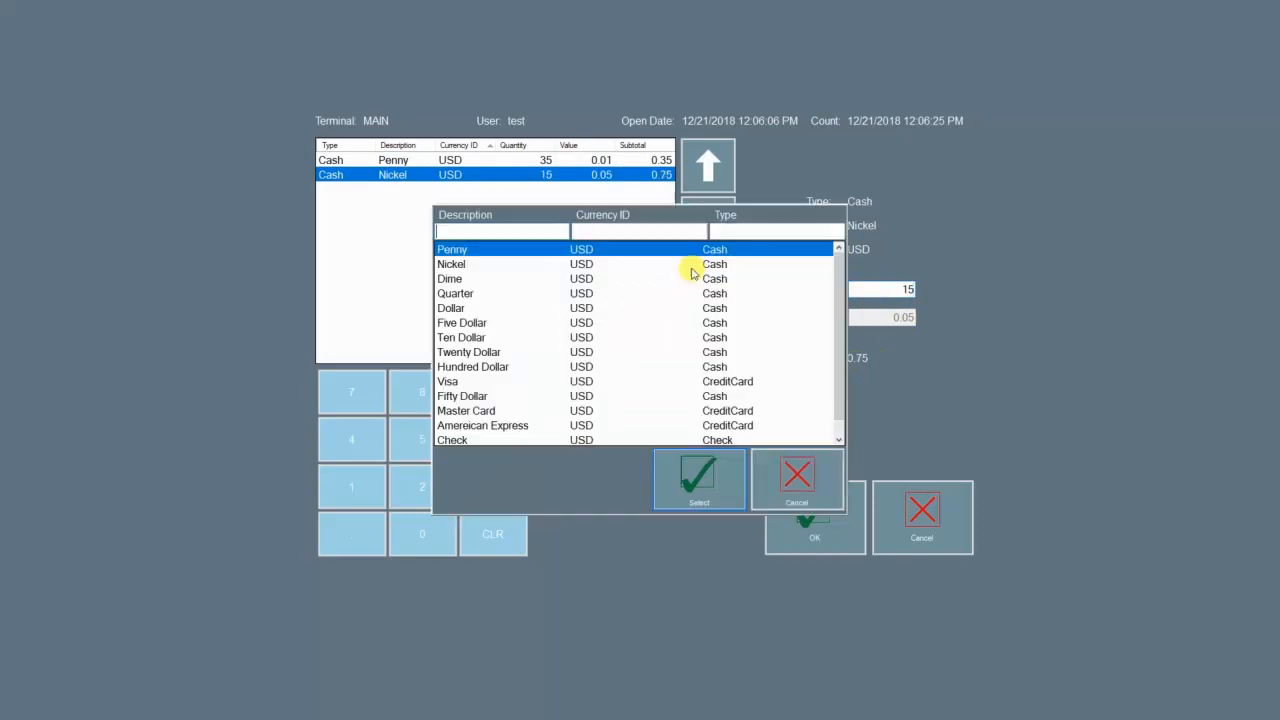
pyautogui.click(578, 281)
pyautogui.click(699, 482)
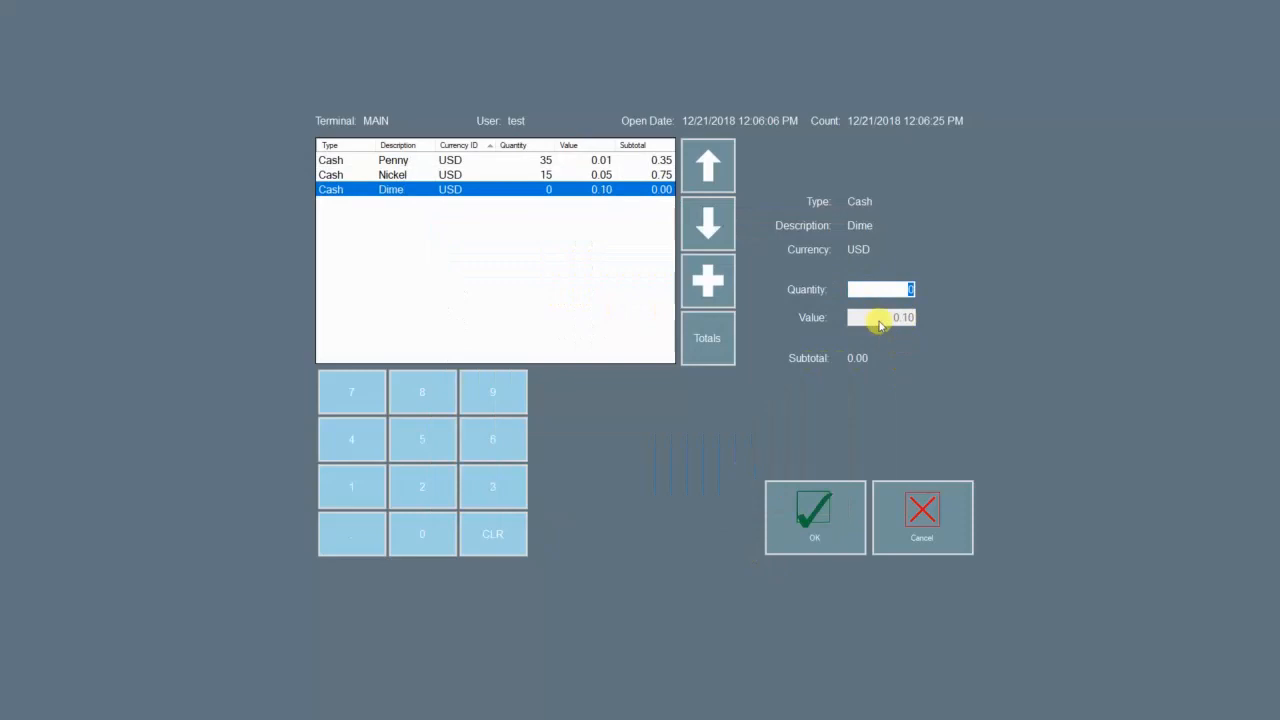
# Step: Add Quarter (40) and Dollar (20) lines to the cash count
pyautogui.click(700, 279)
pyautogui.click(474, 308)
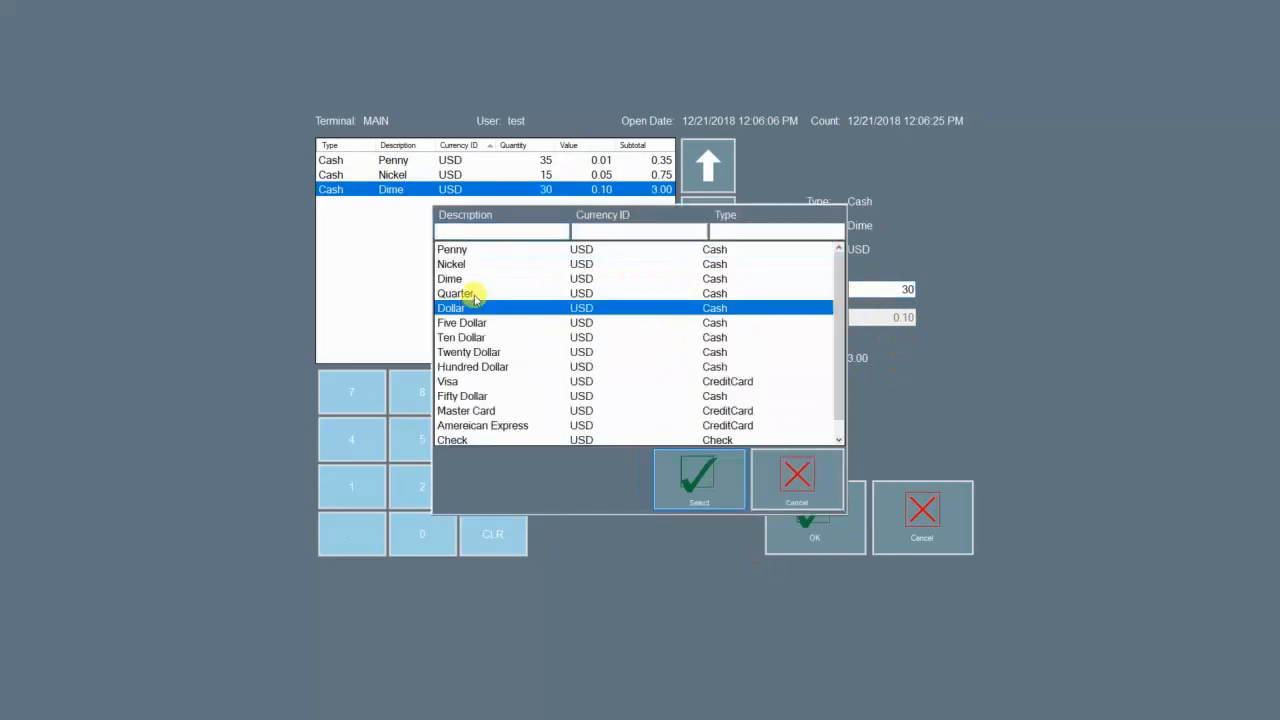
pyautogui.click(468, 293)
pyautogui.click(680, 475)
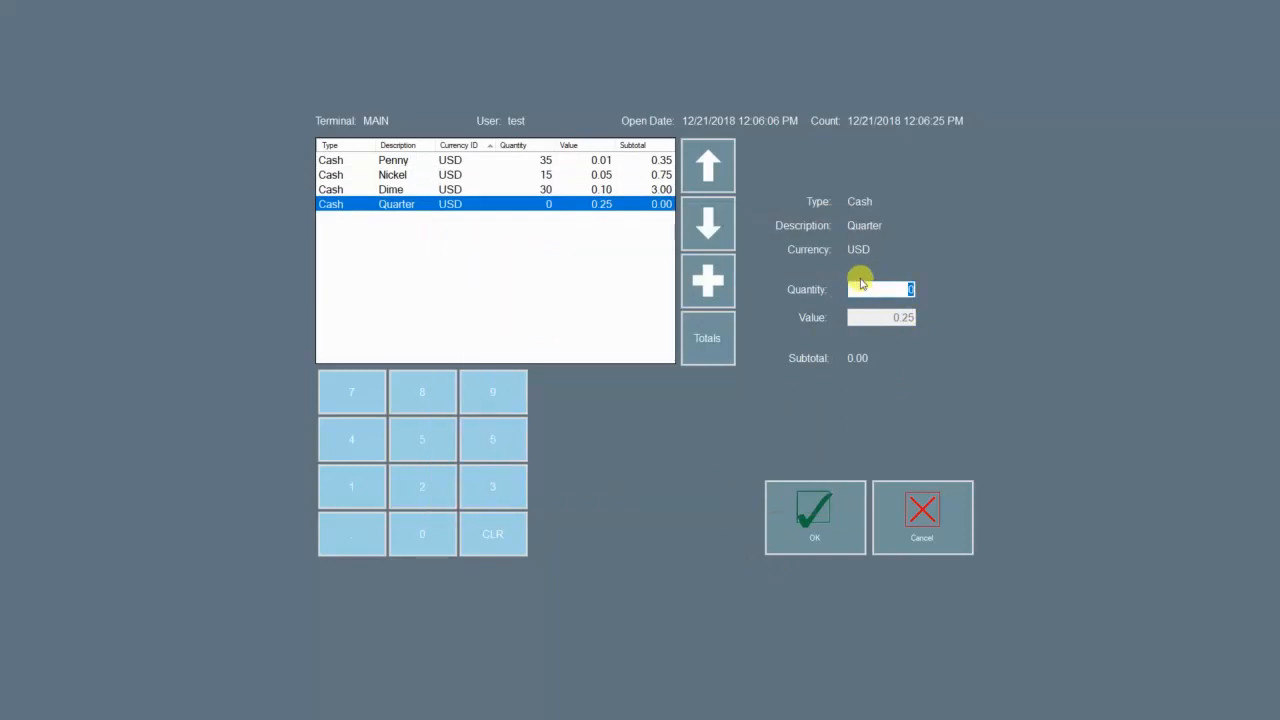
pyautogui.click(720, 290)
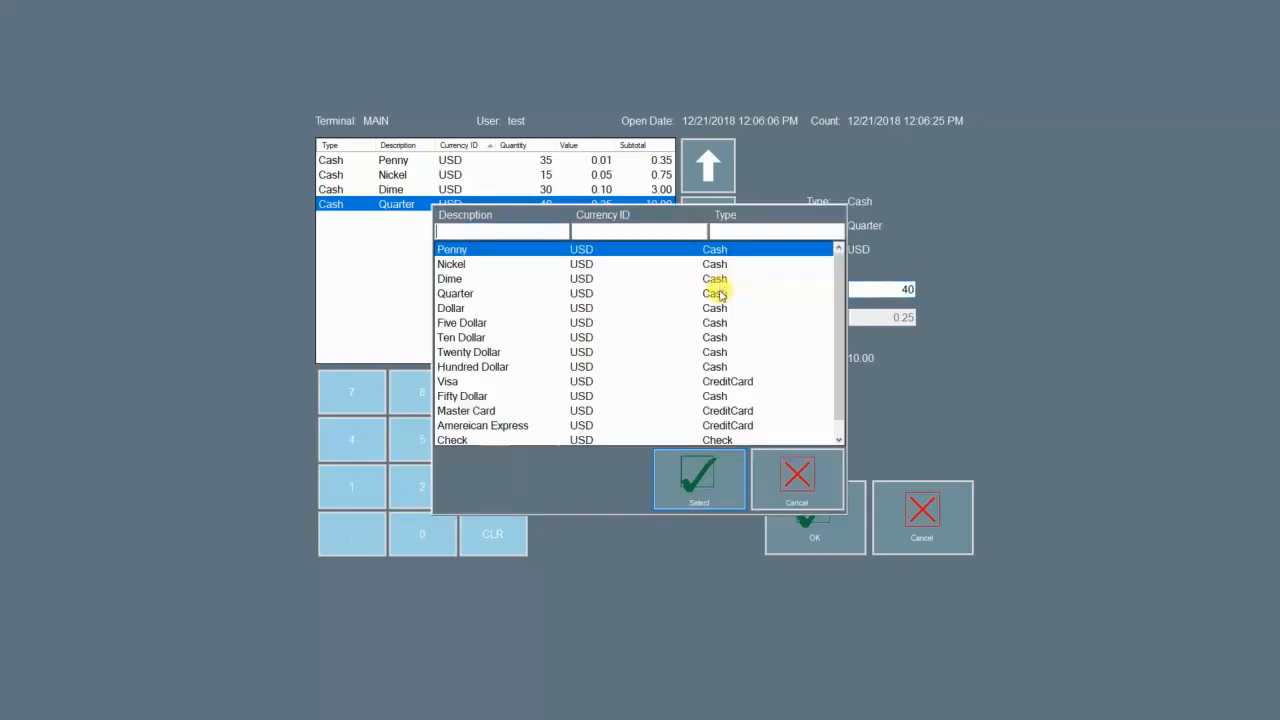
pyautogui.click(470, 310)
pyautogui.click(699, 478)
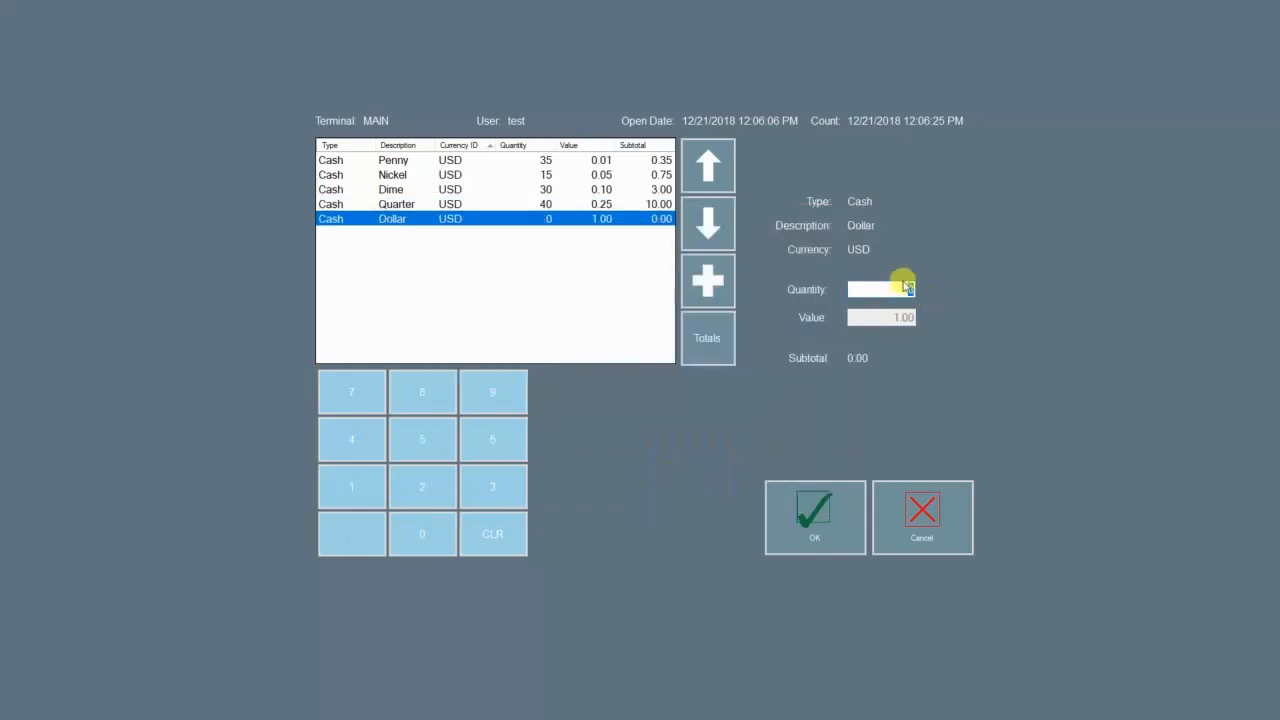
# Step: Add Five Dollar (20), Twenty Dollar (10) and Hundred Dollar (1) lines to the count
pyautogui.click(708, 279)
pyautogui.click(462, 322)
pyautogui.click(699, 478)
pyautogui.write('20')
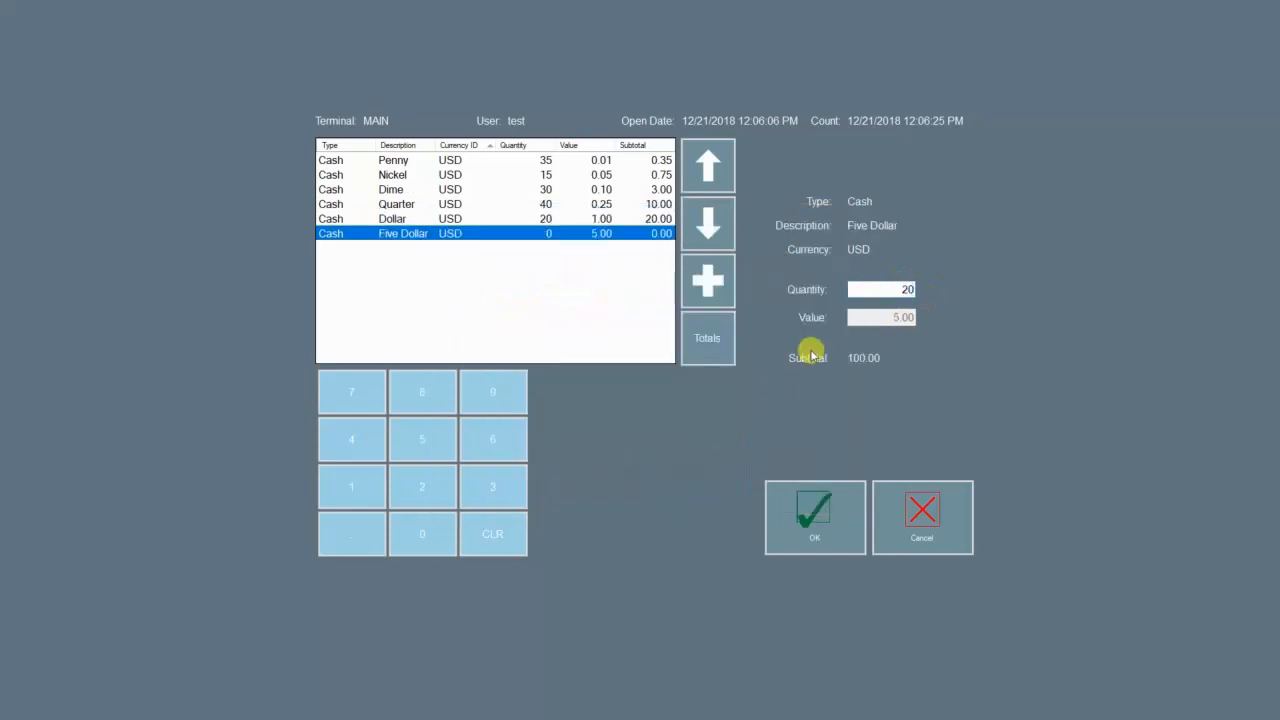
pyautogui.click(708, 279)
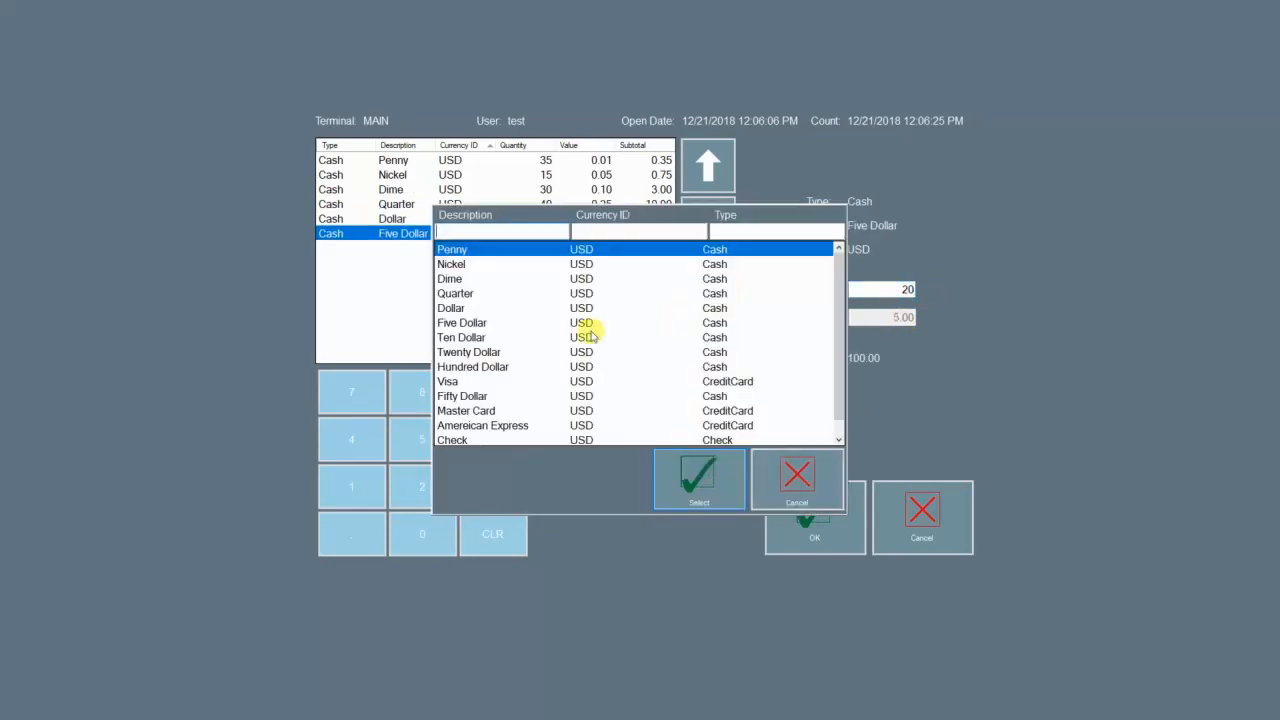
pyautogui.click(470, 352)
pyautogui.click(700, 480)
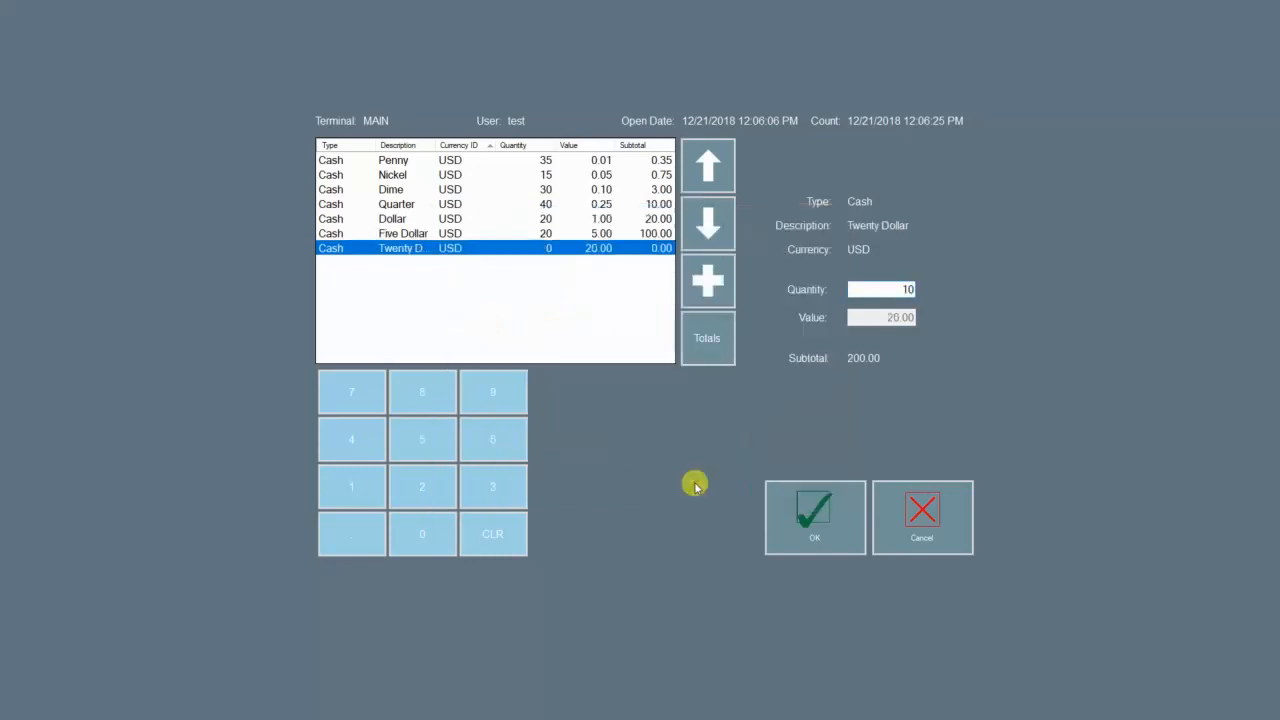
pyautogui.click(700, 285)
pyautogui.click(482, 367)
pyautogui.click(658, 484)
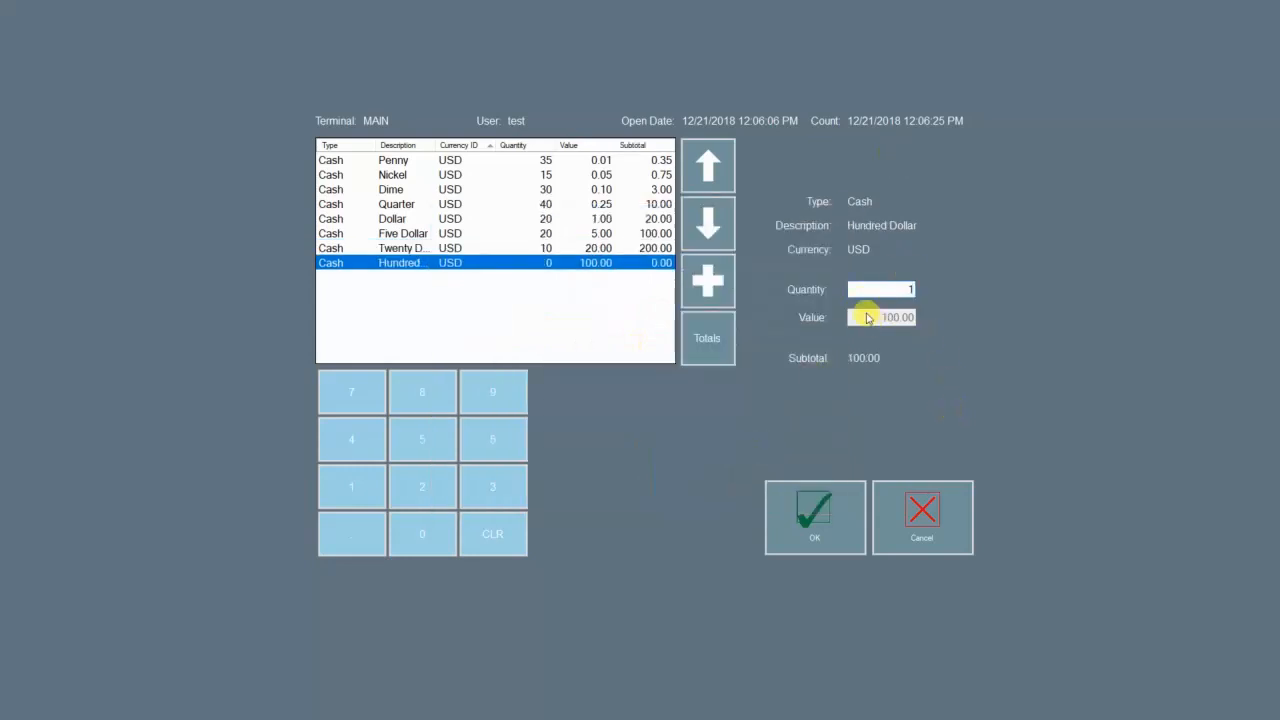
pyautogui.click(622, 249)
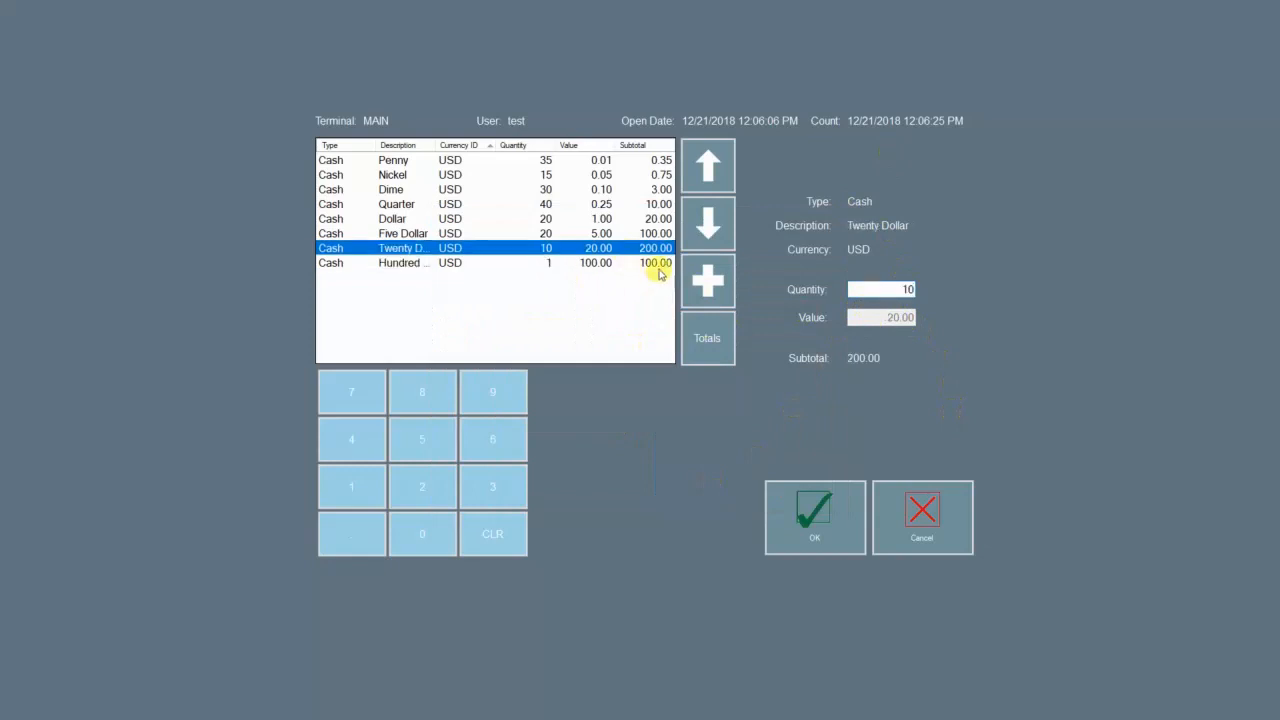
# Step: Check the count totals, confirming the Cash USD total and subtotal of 434.10
pyautogui.click(707, 343)
pyautogui.click(776, 246)
pyautogui.click(748, 236)
pyautogui.click(772, 249)
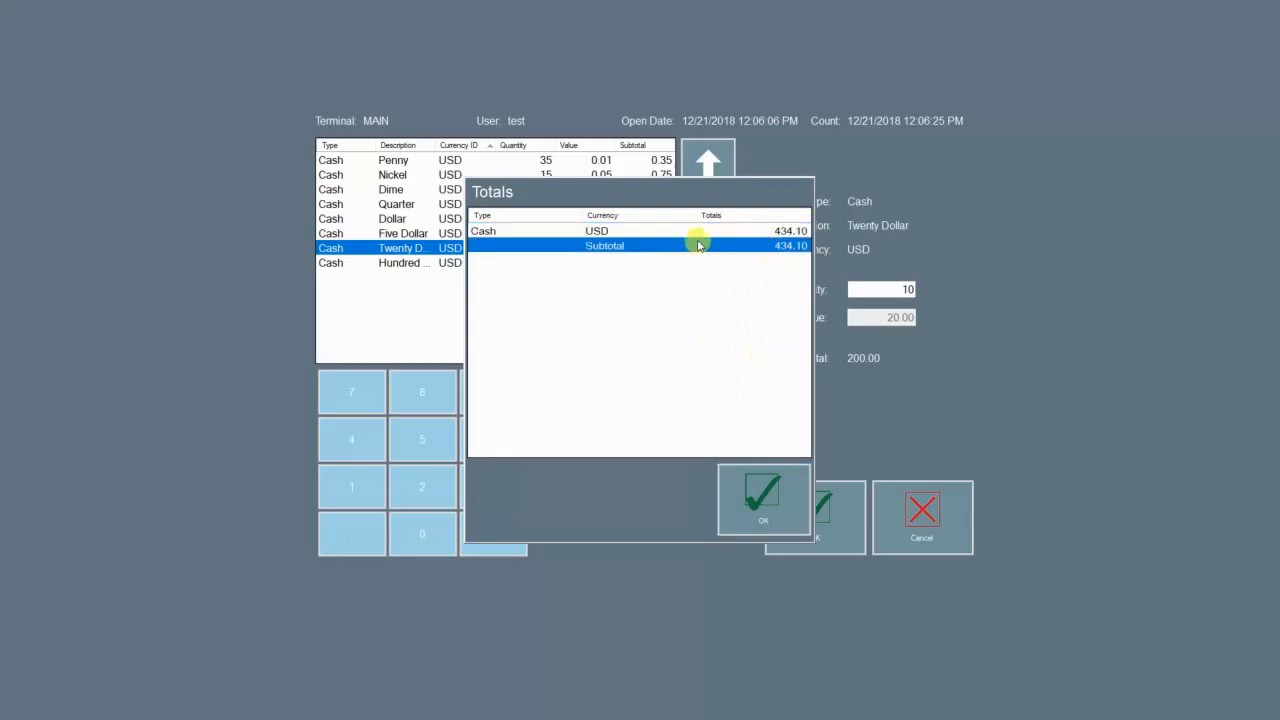
pyautogui.click(710, 233)
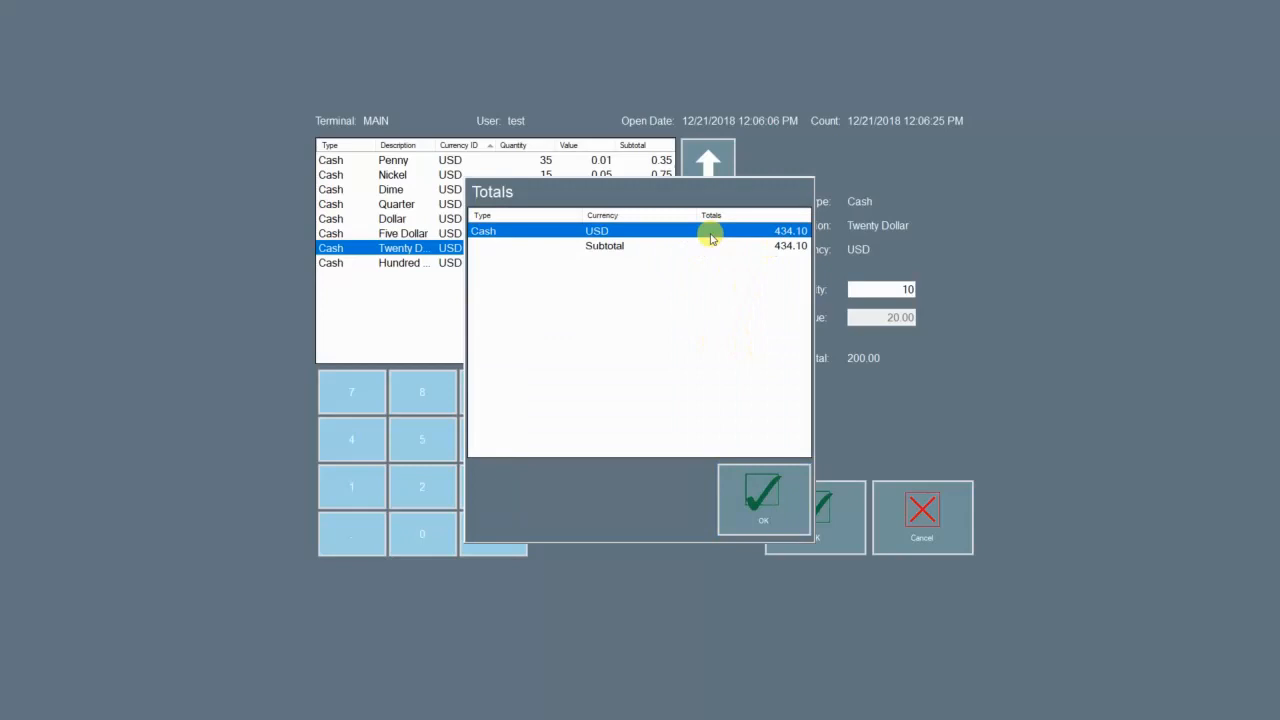
pyautogui.click(775, 249)
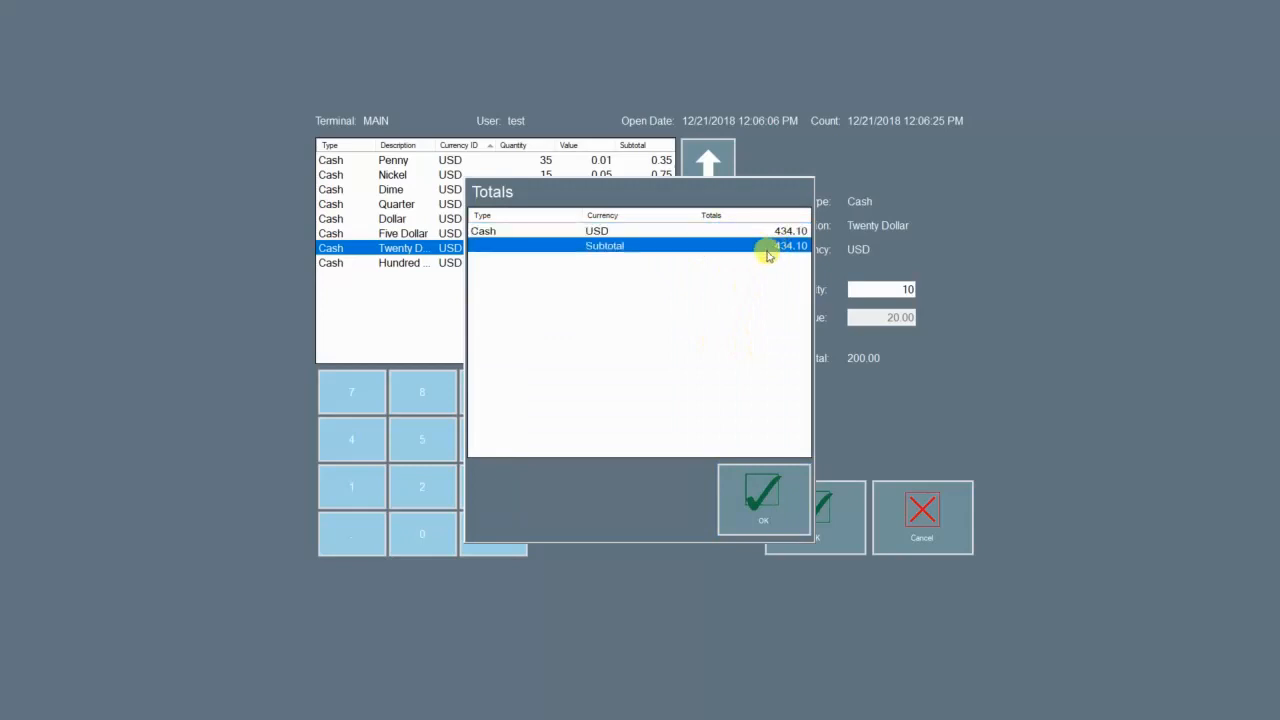
pyautogui.click(779, 232)
pyautogui.click(773, 248)
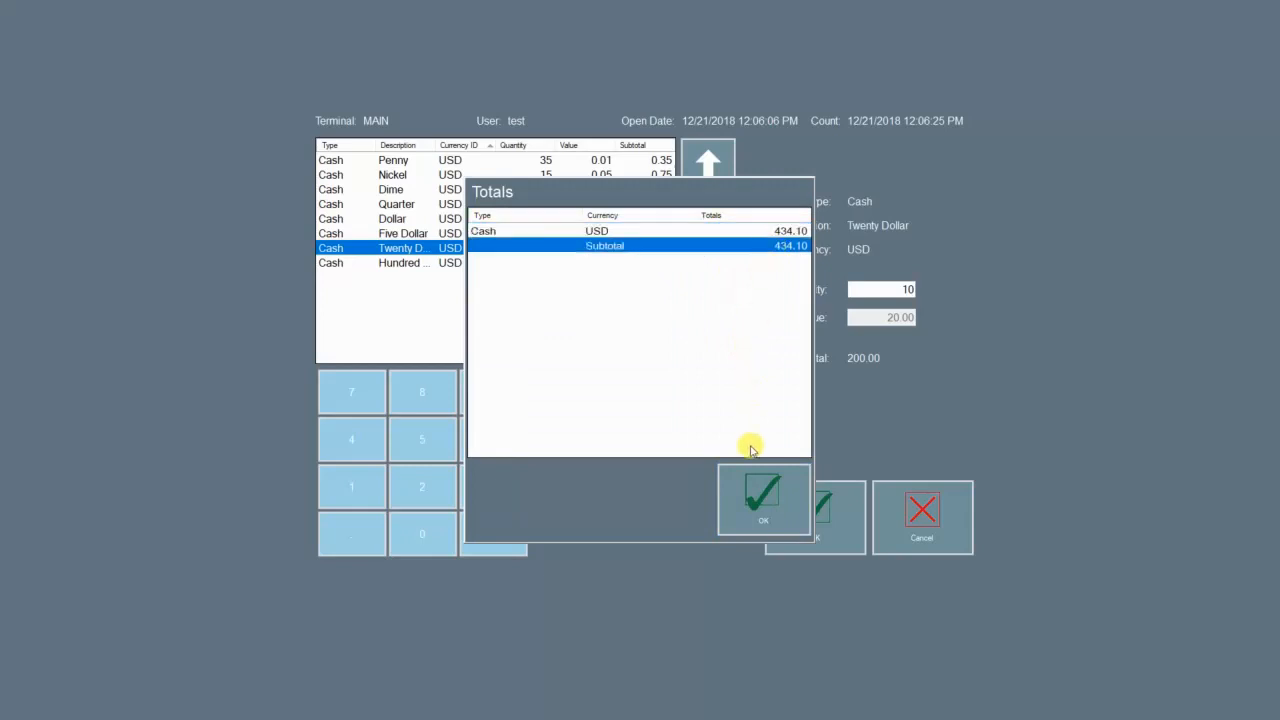
pyautogui.click(750, 497)
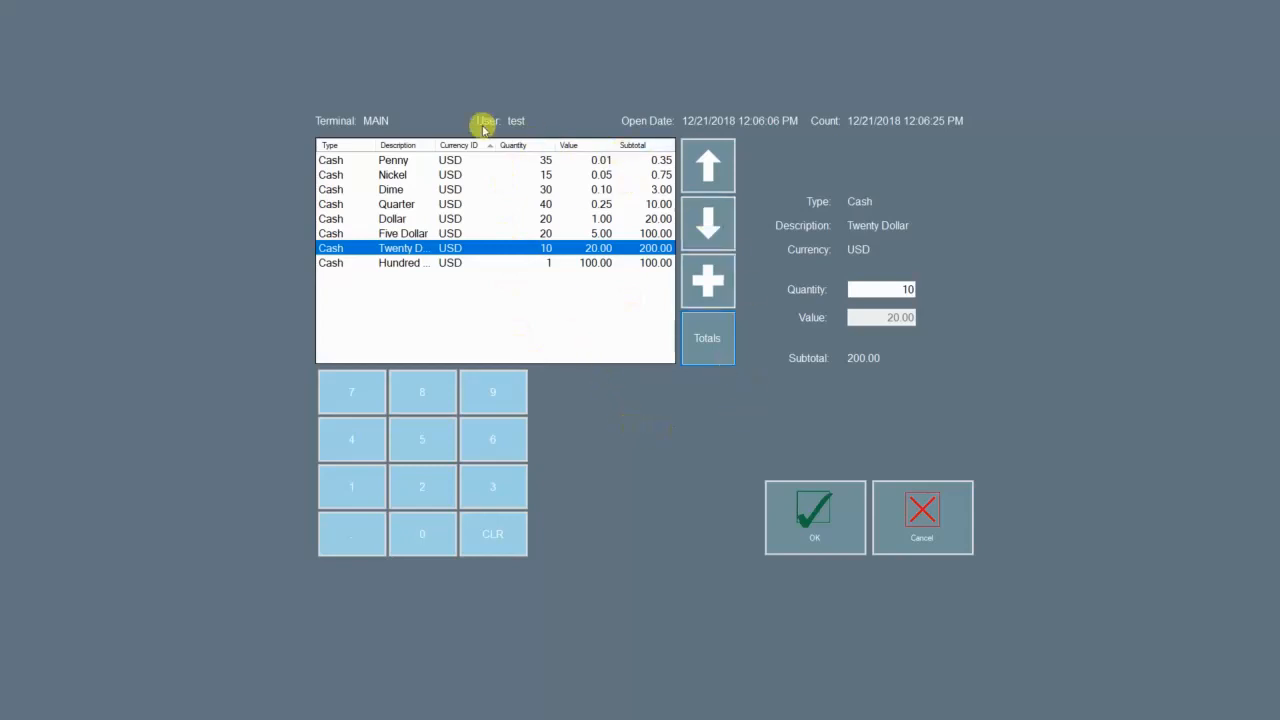
# Step: Save the cash count and leave the register screen for a blank new order
pyautogui.click(795, 525)
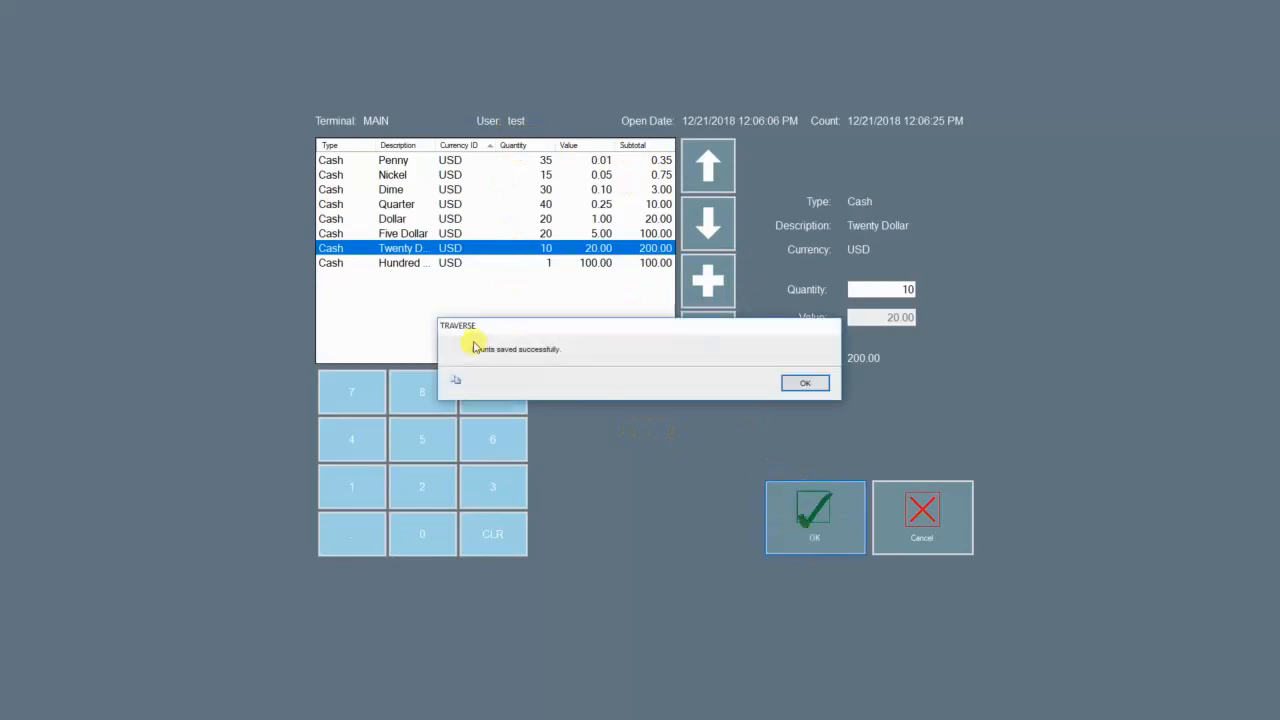
pyautogui.click(810, 381)
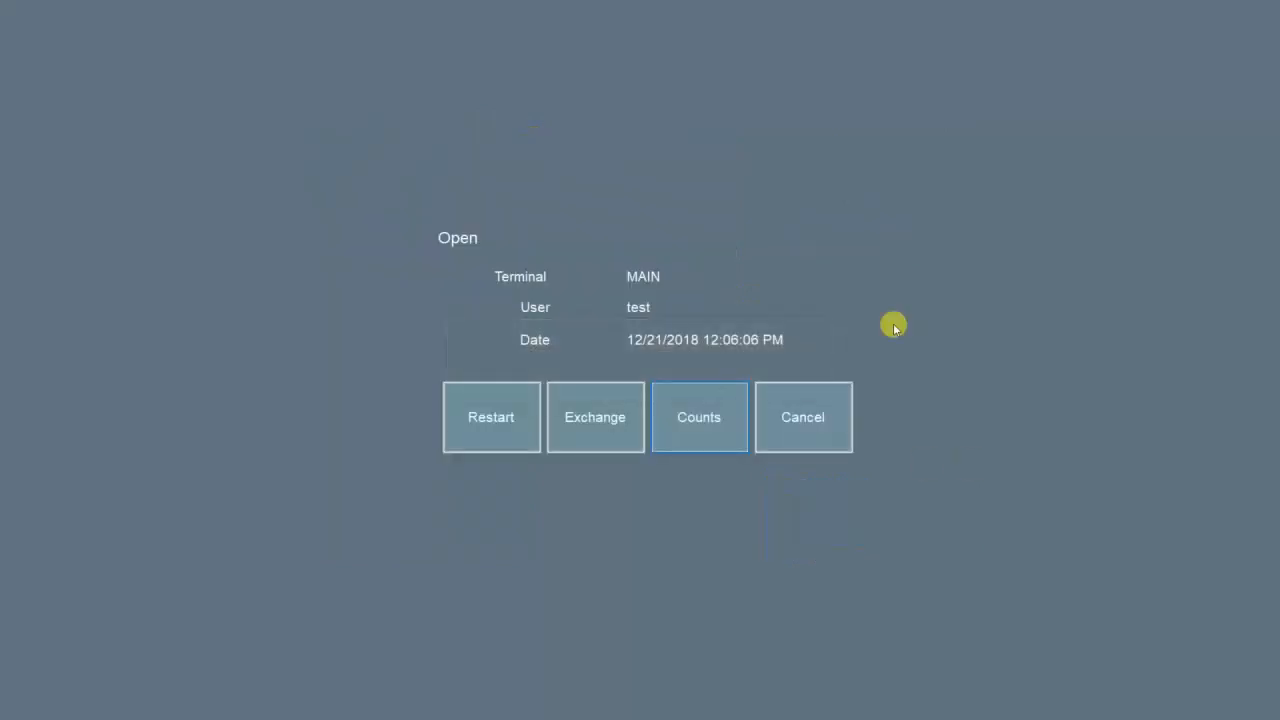
pyautogui.click(806, 428)
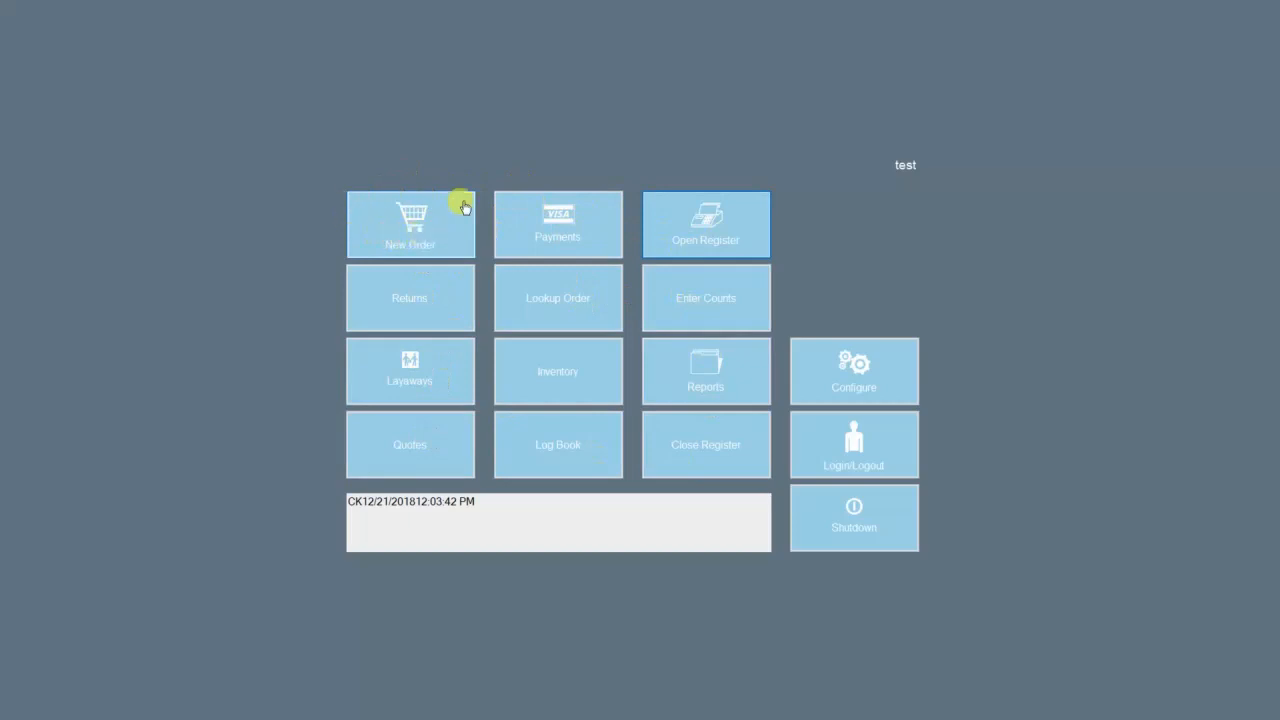
pyautogui.click(405, 226)
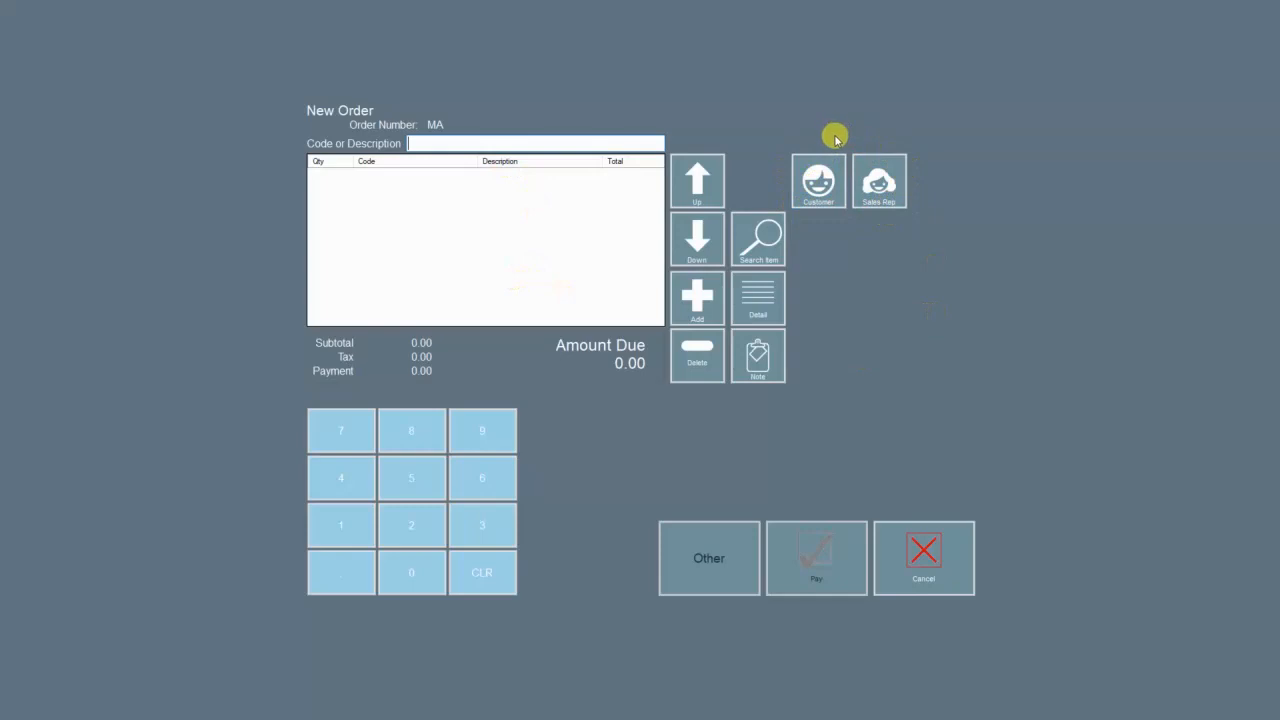
# Step: Review the Sales Rep 1 and Sale Rep 2 choices and close them without changing the order
pyautogui.click(875, 195)
pyautogui.click(541, 360)
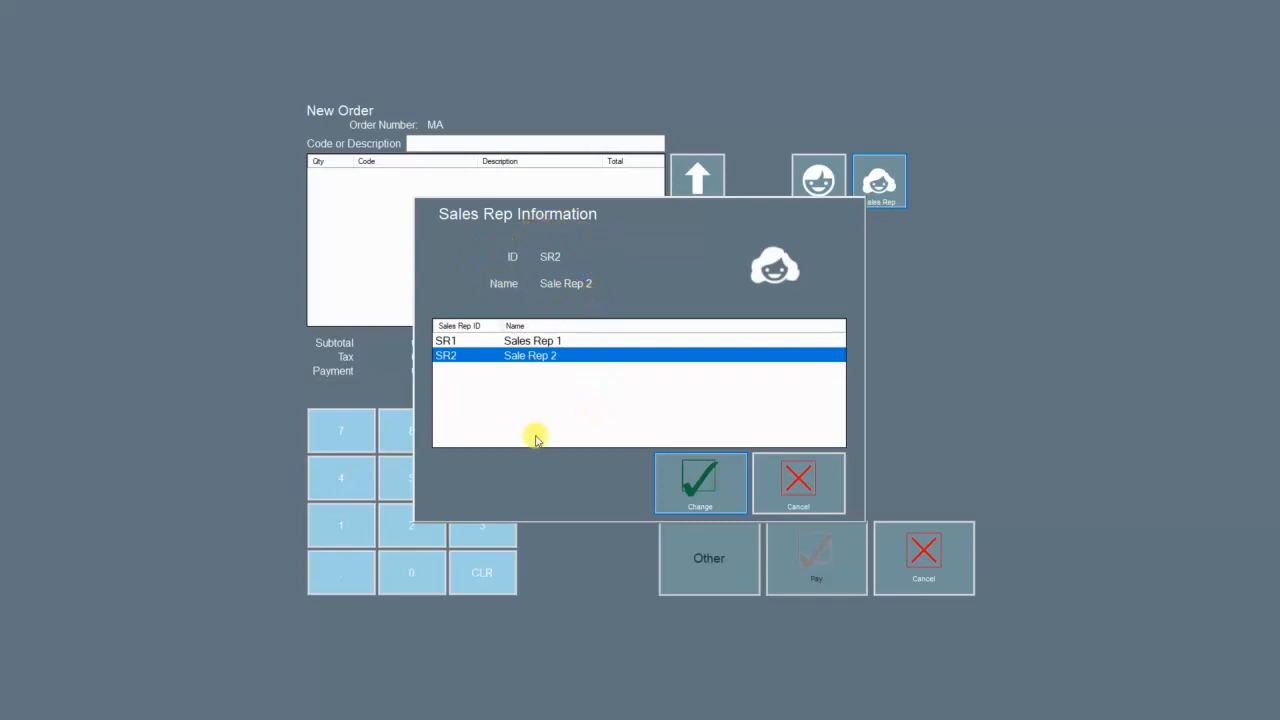
pyautogui.click(519, 343)
pyautogui.click(519, 357)
pyautogui.click(521, 341)
pyautogui.click(521, 356)
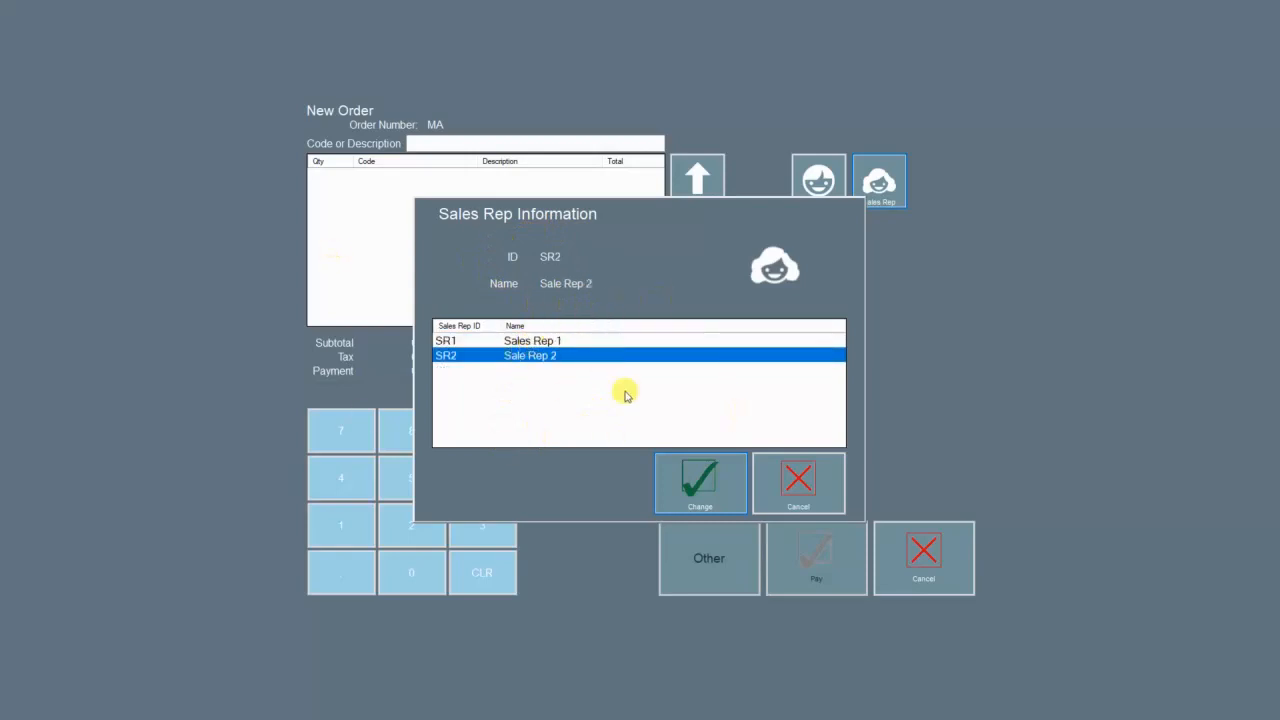
pyautogui.click(799, 485)
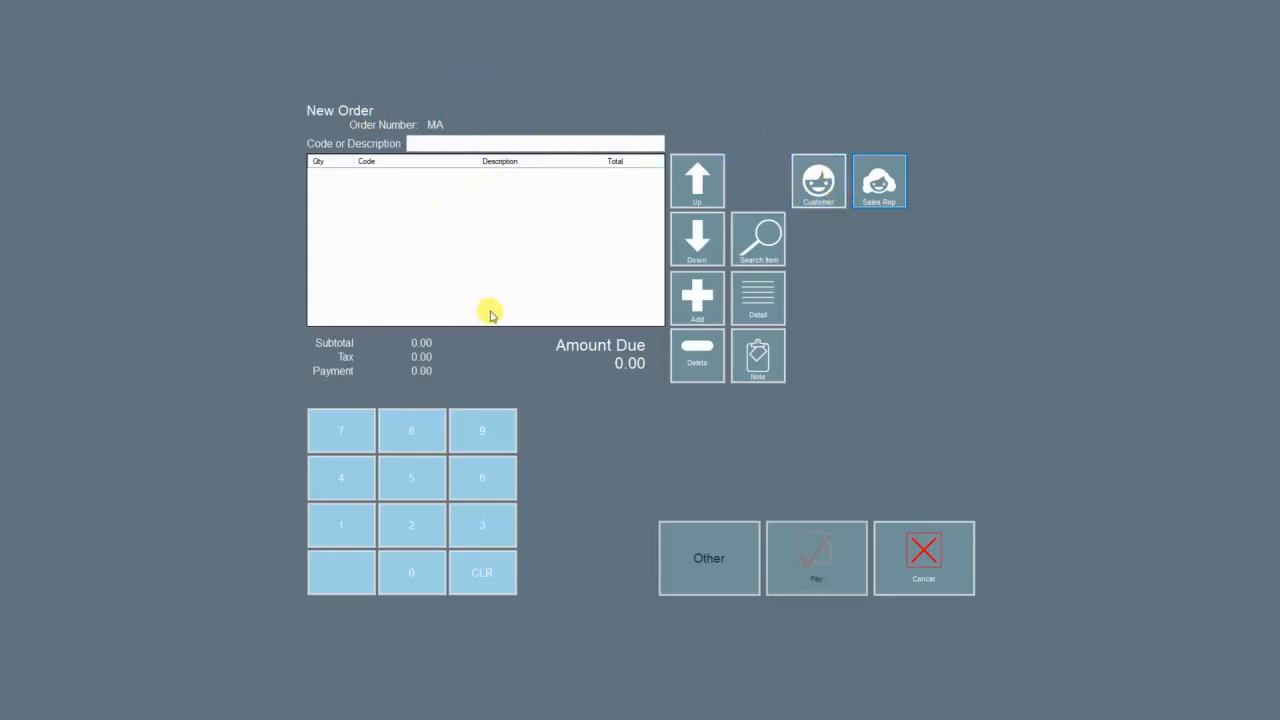
pyautogui.click(818, 200)
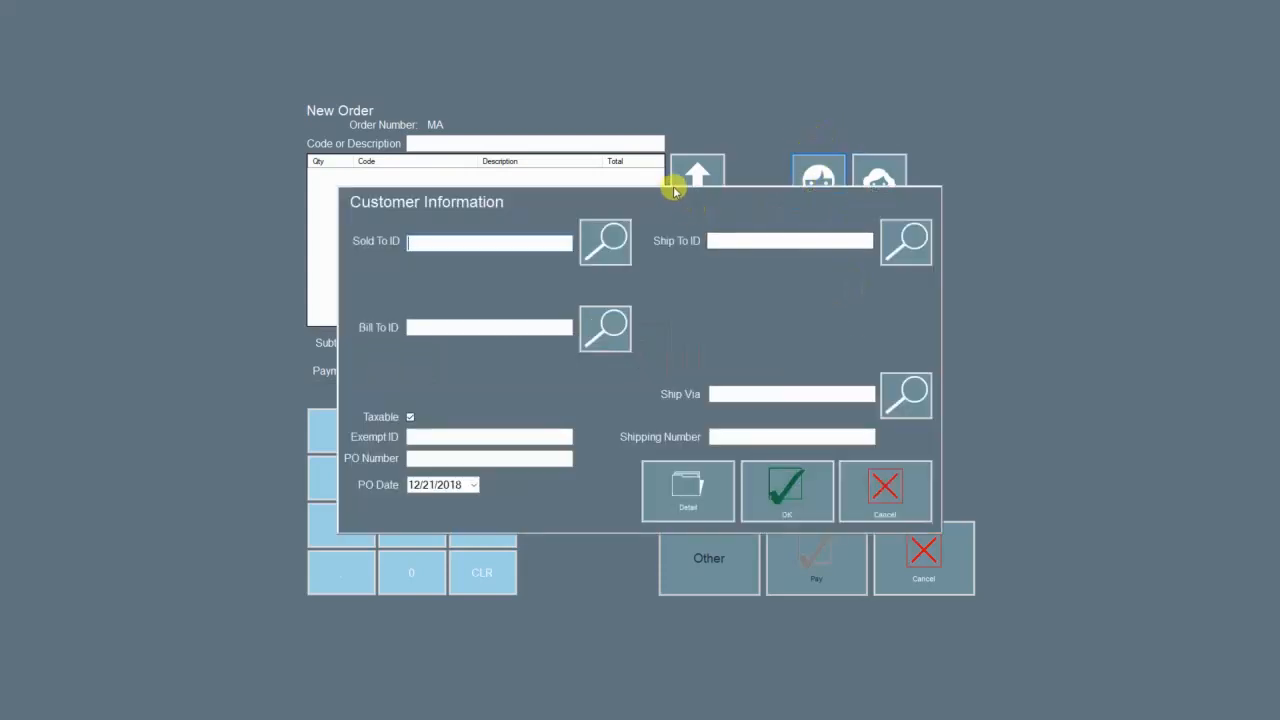
# Step: Look up the sold-to customer and select ACE (Ace Home Remodeling)
pyautogui.click(615, 254)
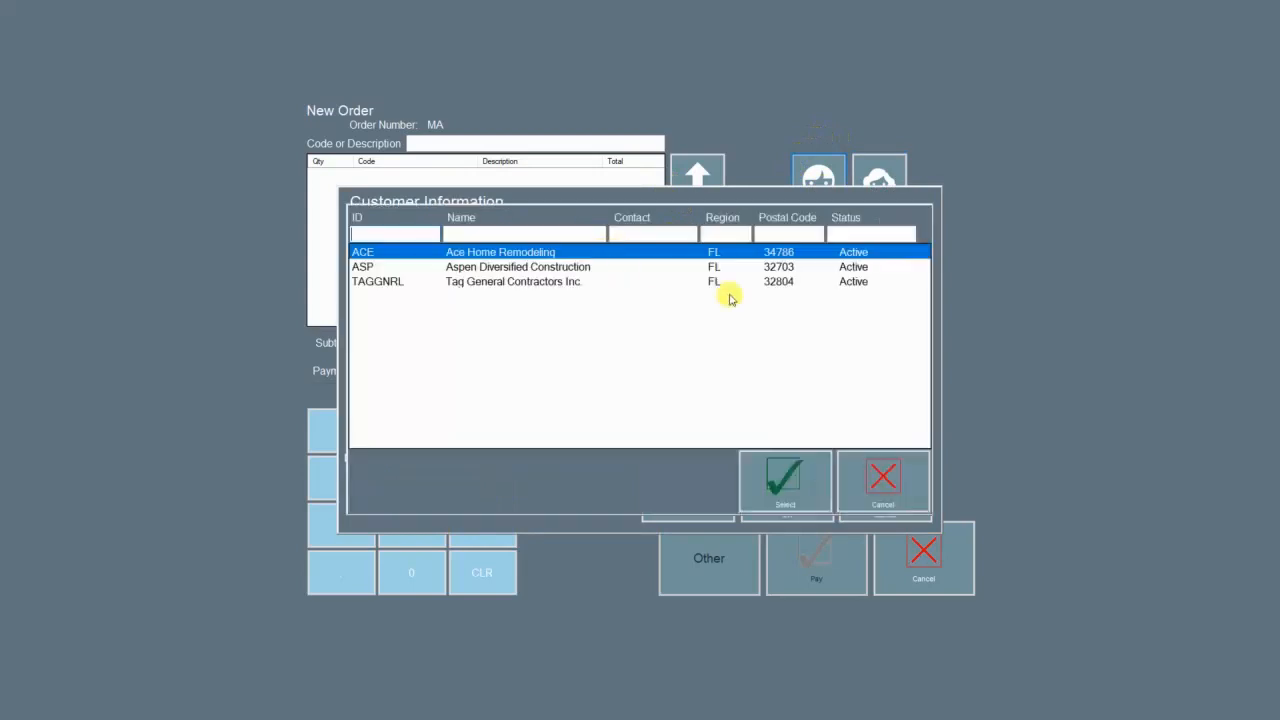
pyautogui.click(371, 266)
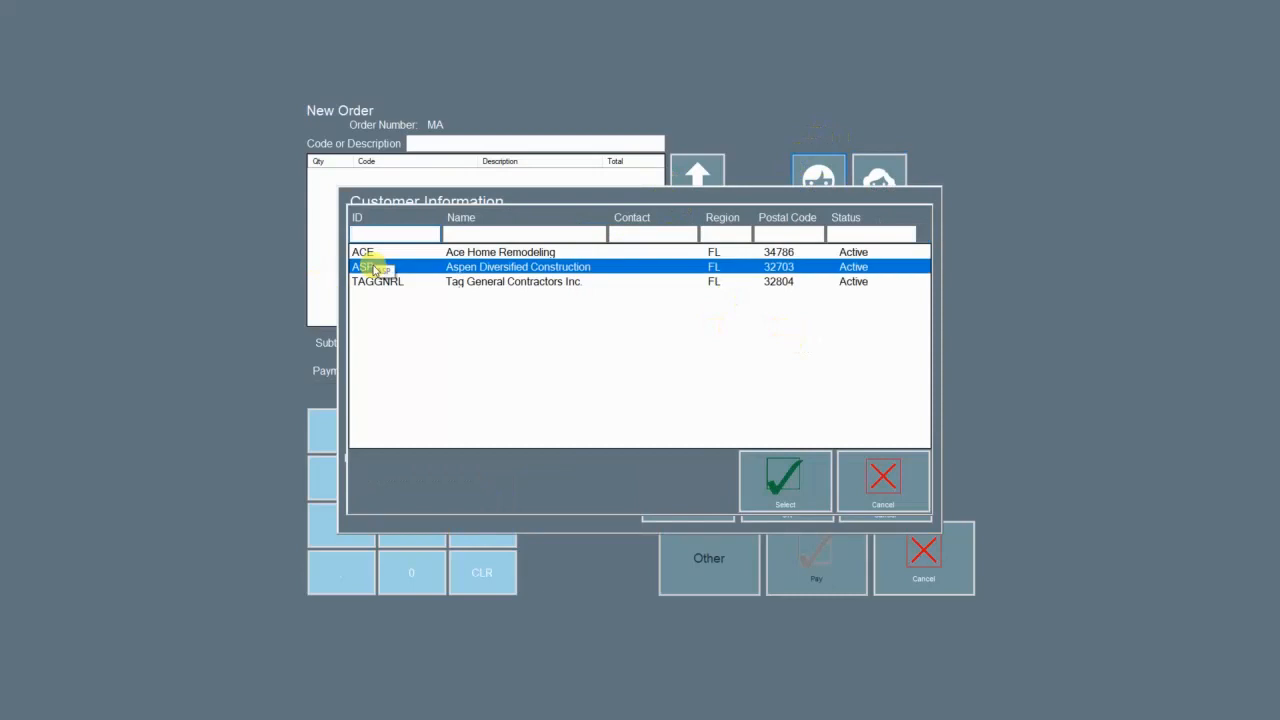
pyautogui.click(380, 280)
pyautogui.click(382, 269)
pyautogui.click(387, 257)
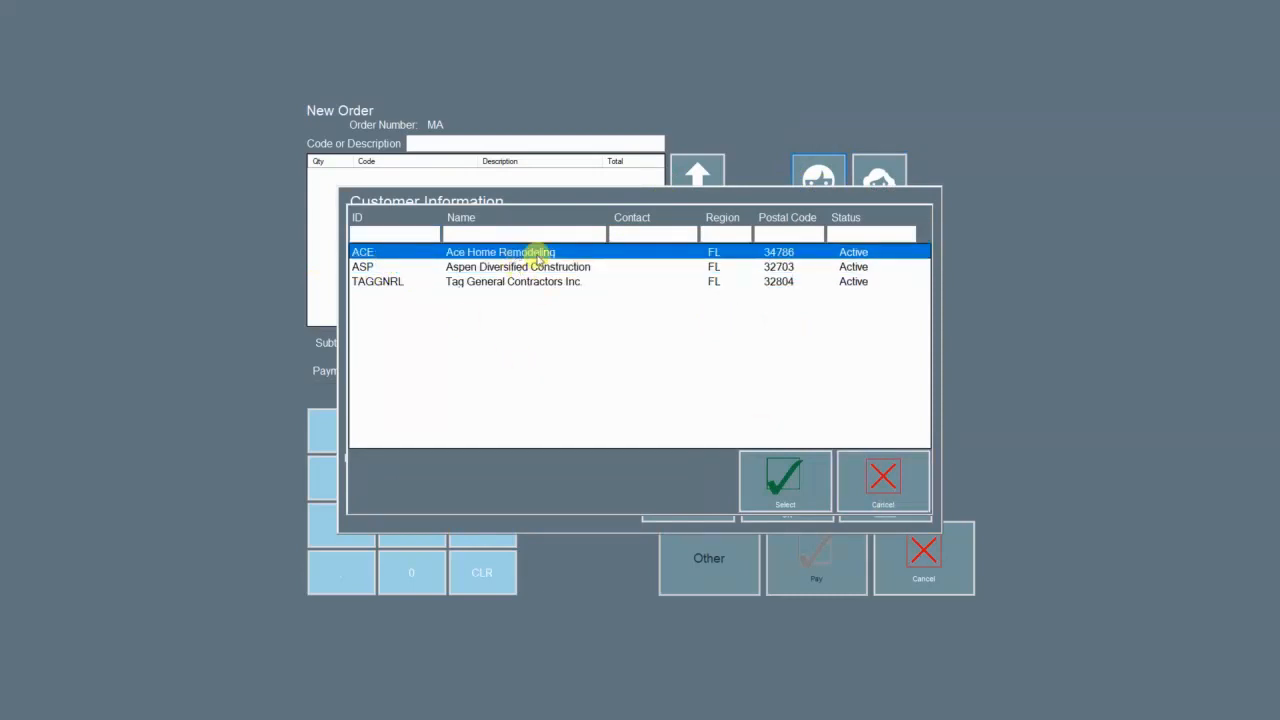
pyautogui.click(803, 500)
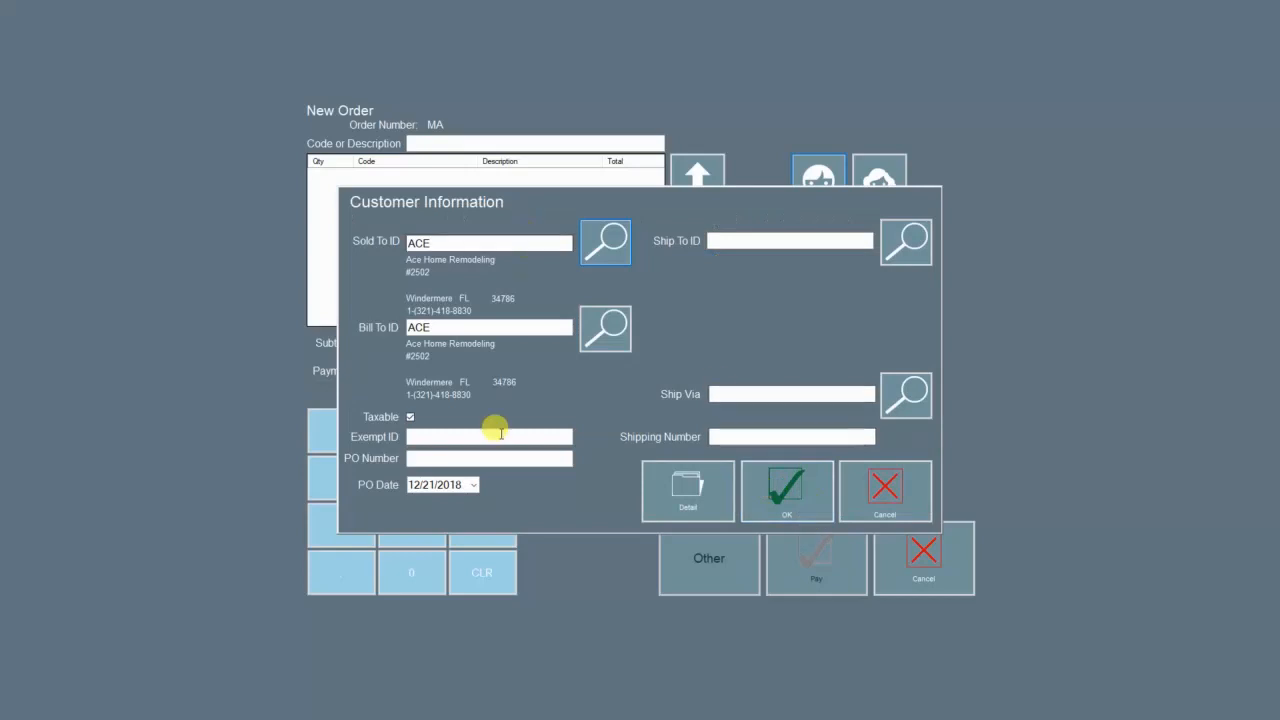
# Step: Review ship-to, shipping methods and ACE's contact details, then accept the customer information
pyautogui.click(906, 240)
pyautogui.click(810, 485)
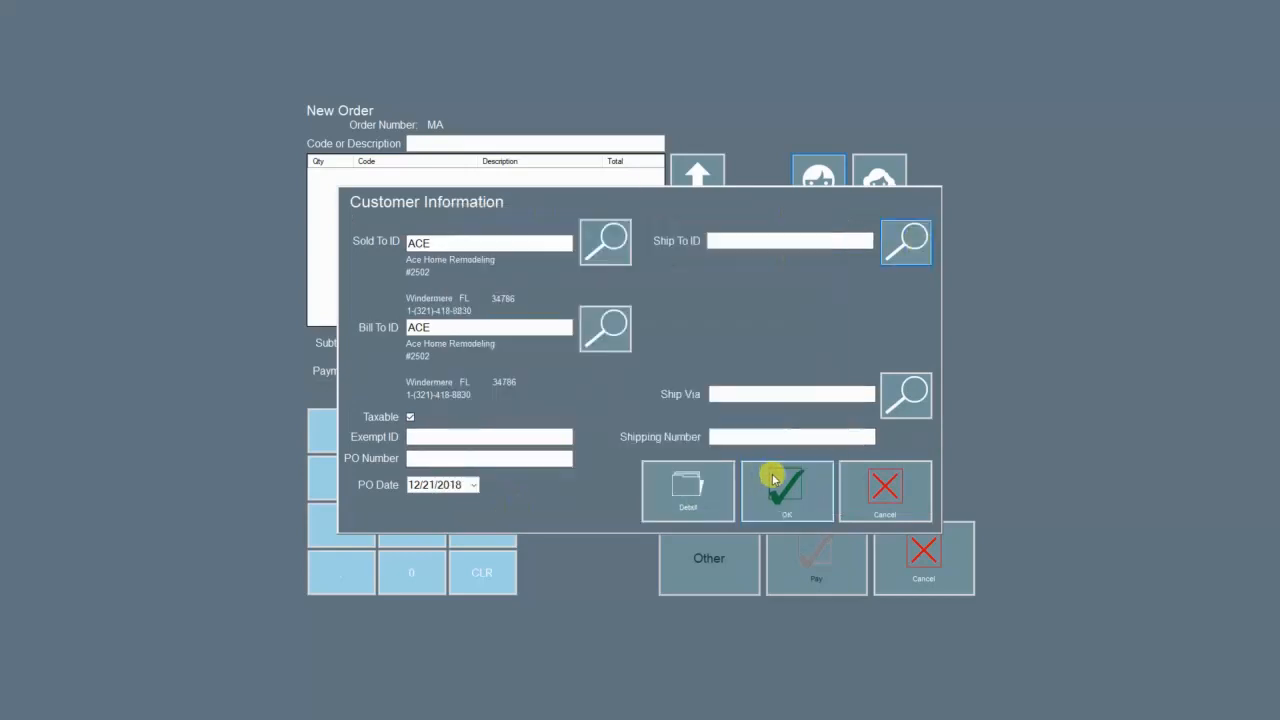
pyautogui.click(908, 395)
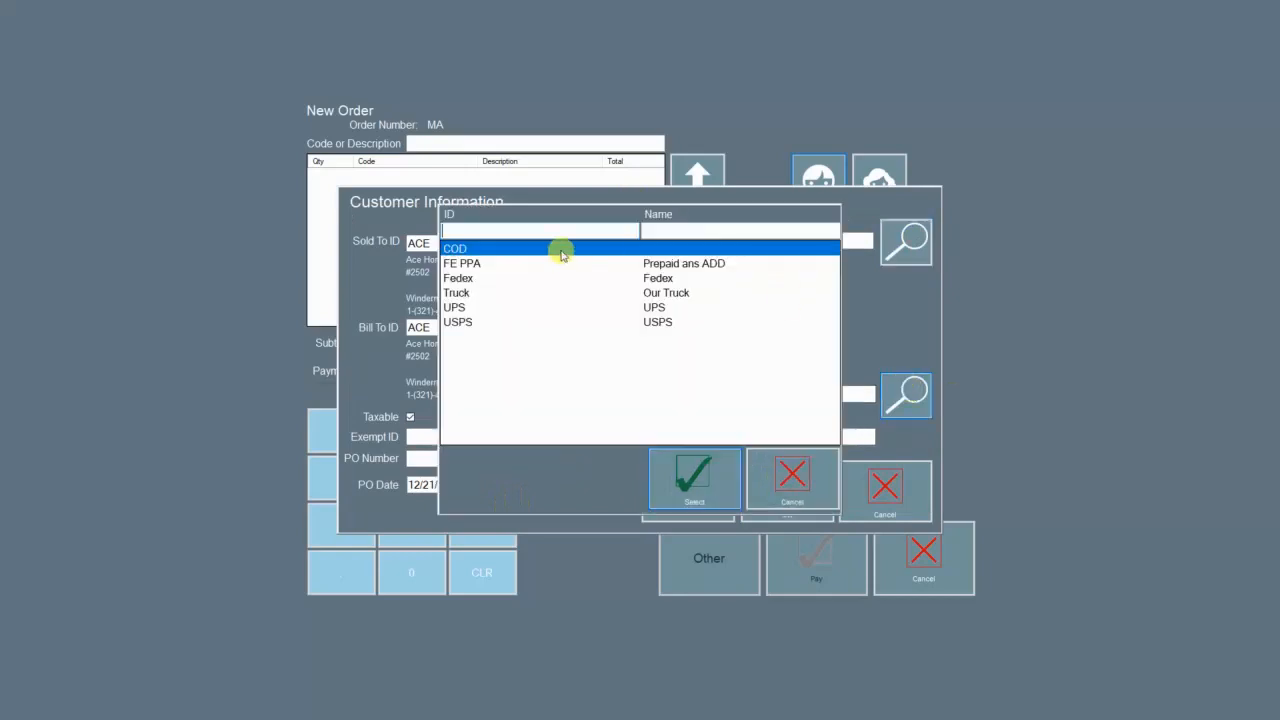
pyautogui.click(790, 476)
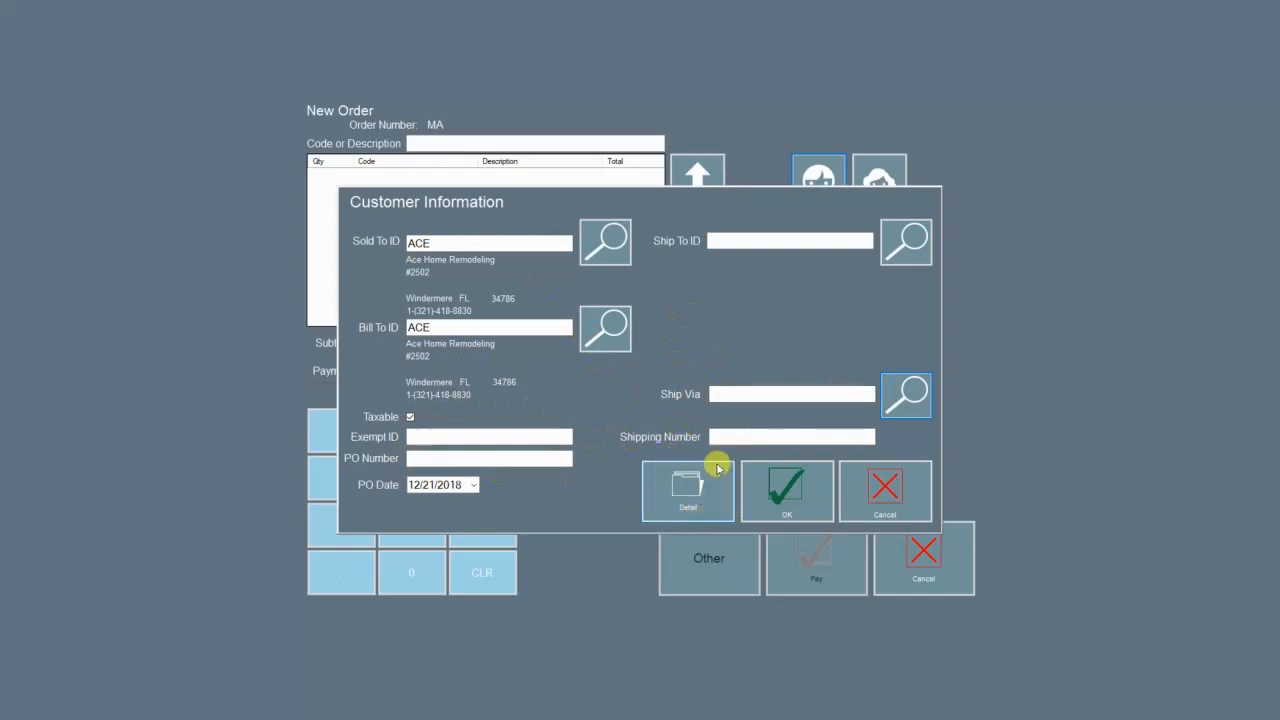
pyautogui.click(709, 495)
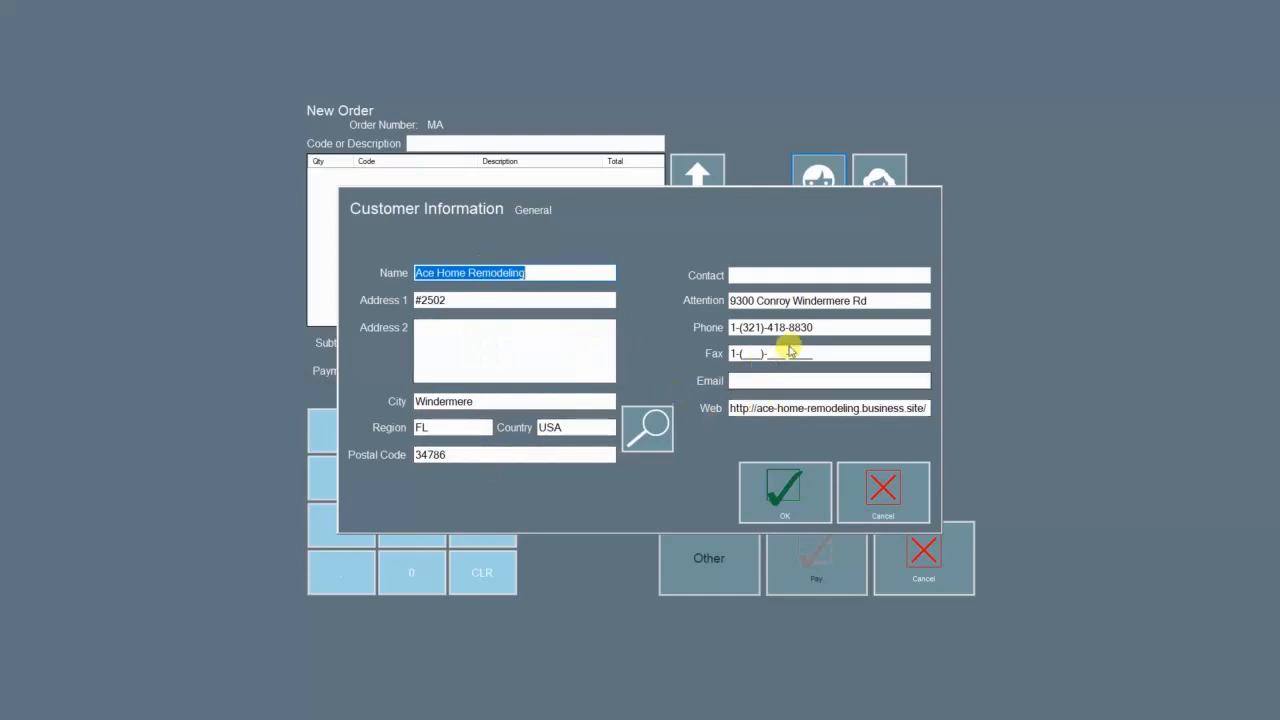
pyautogui.click(818, 353)
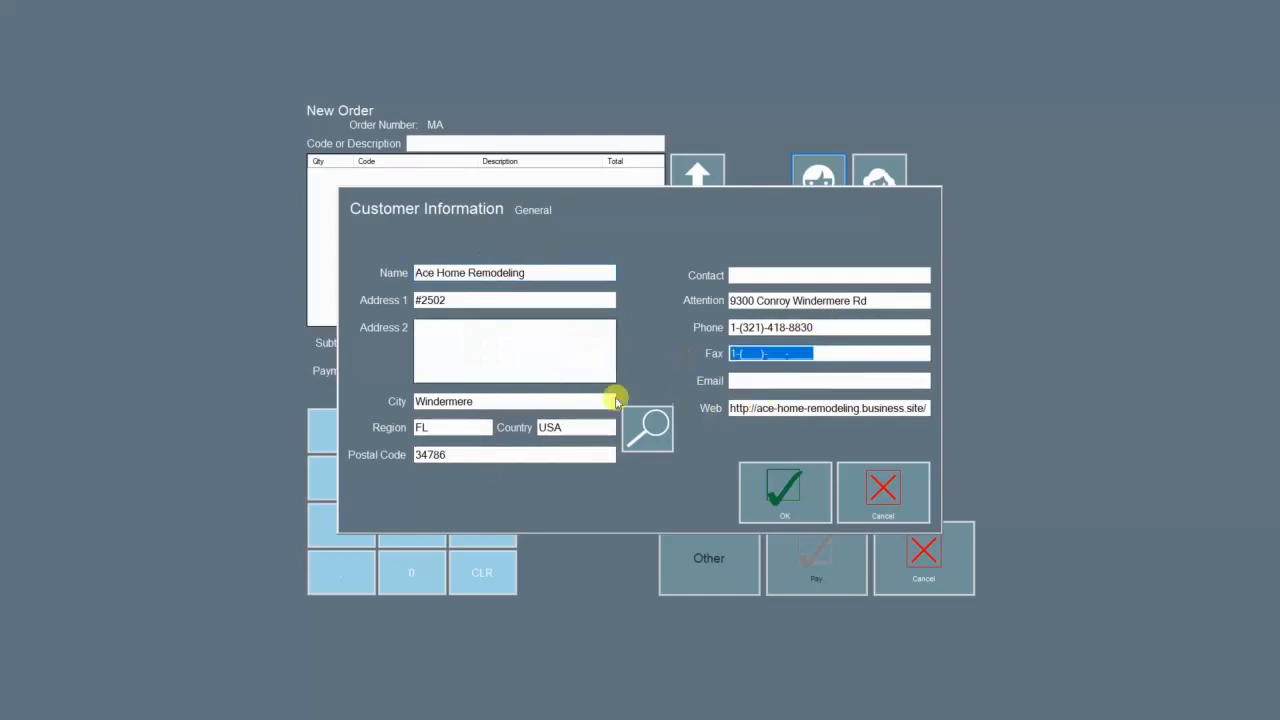
pyautogui.click(767, 486)
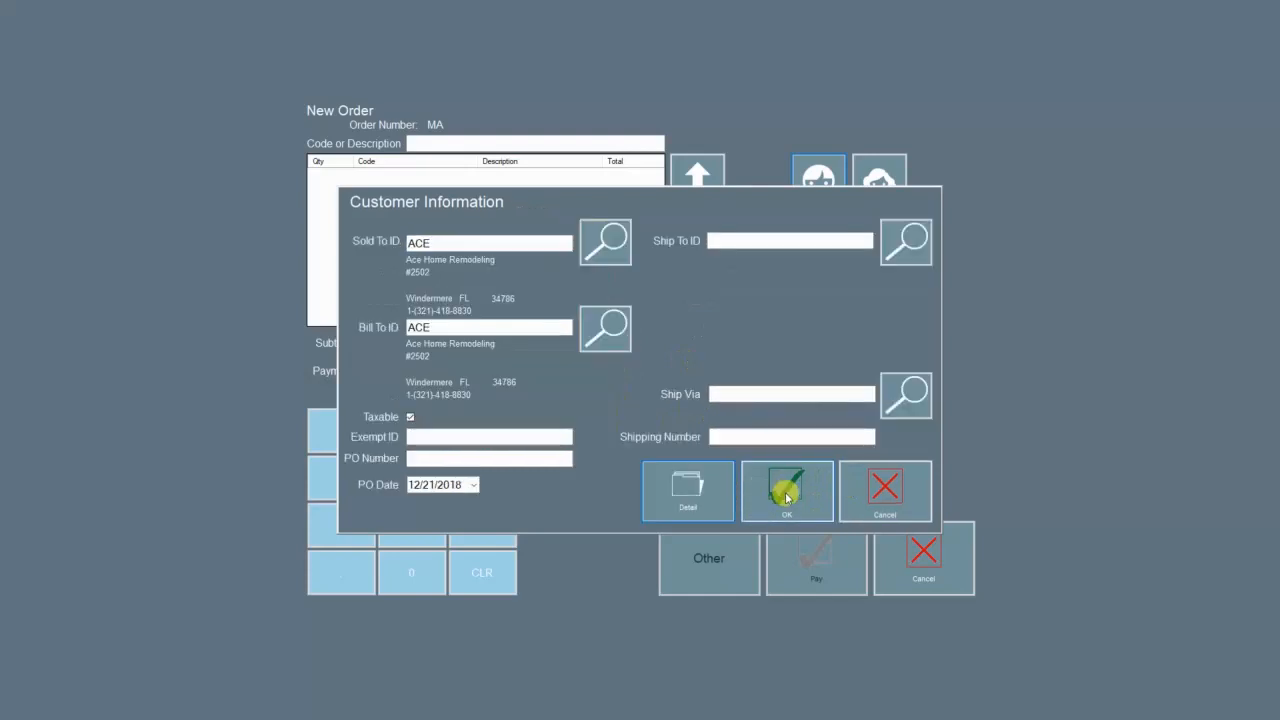
pyautogui.click(787, 497)
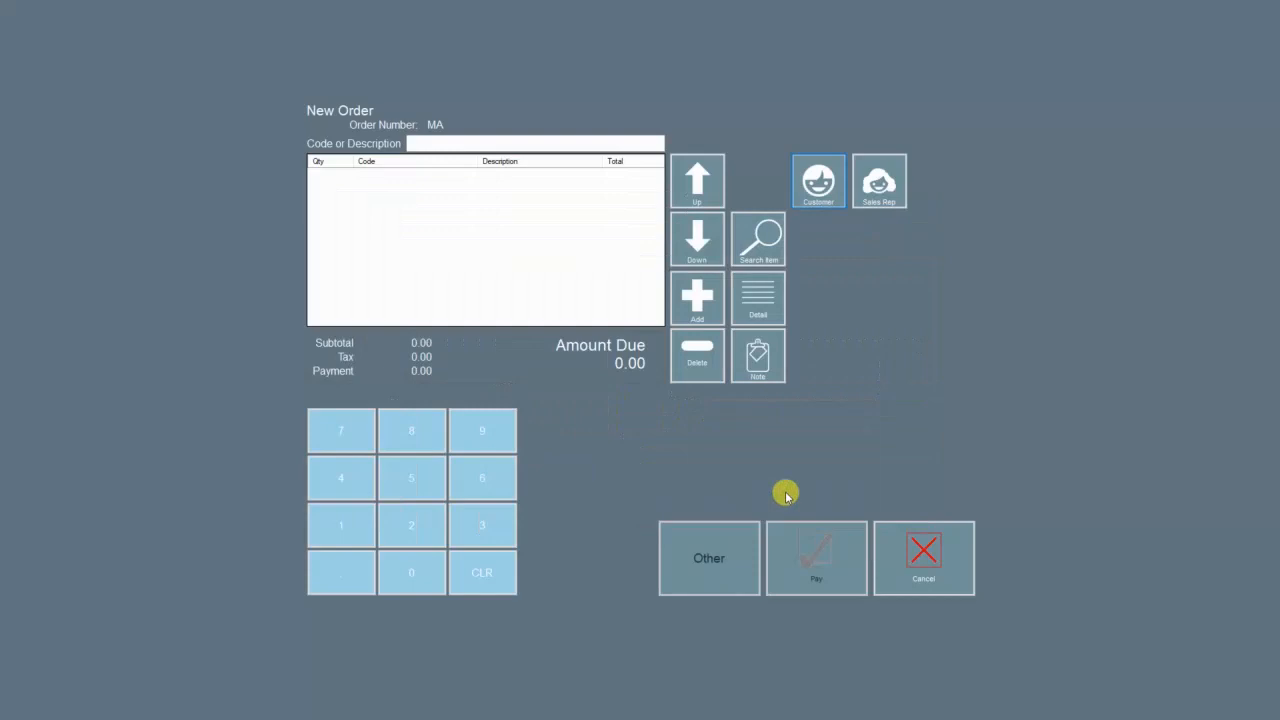
pyautogui.click(819, 181)
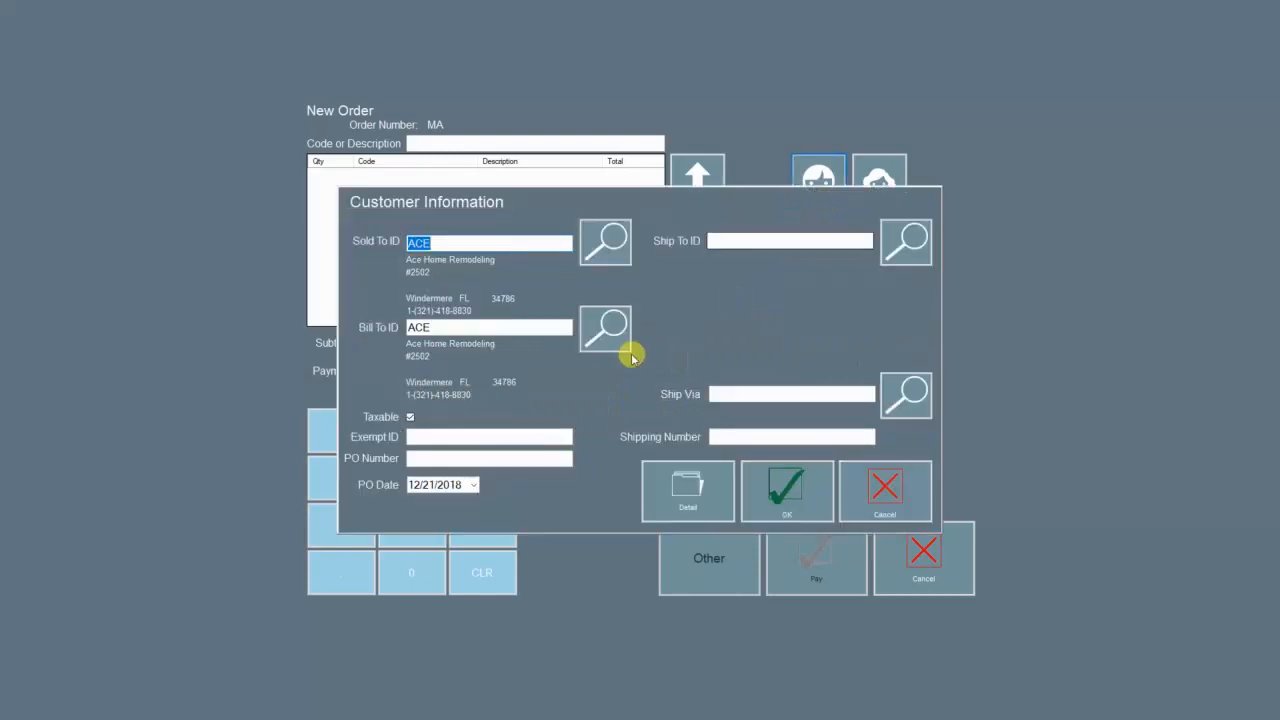
pyautogui.click(780, 488)
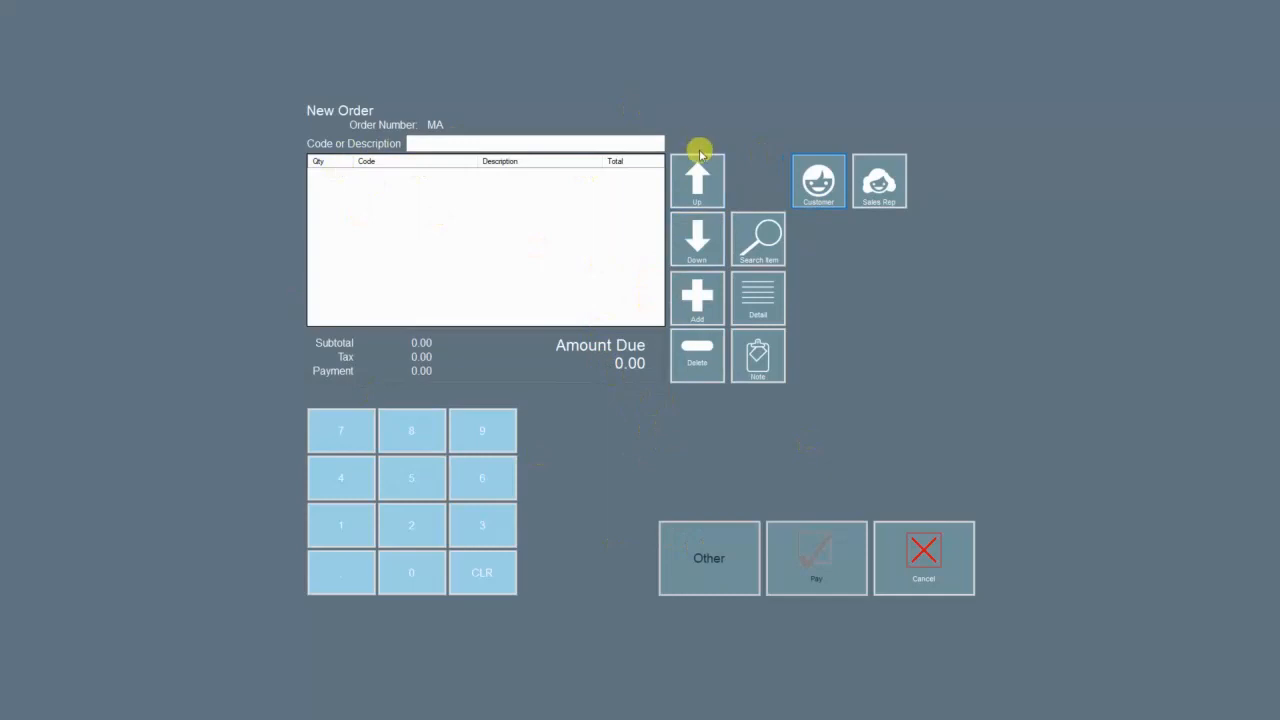
# Step: Add a new Line Item row to the order
pyautogui.click(711, 320)
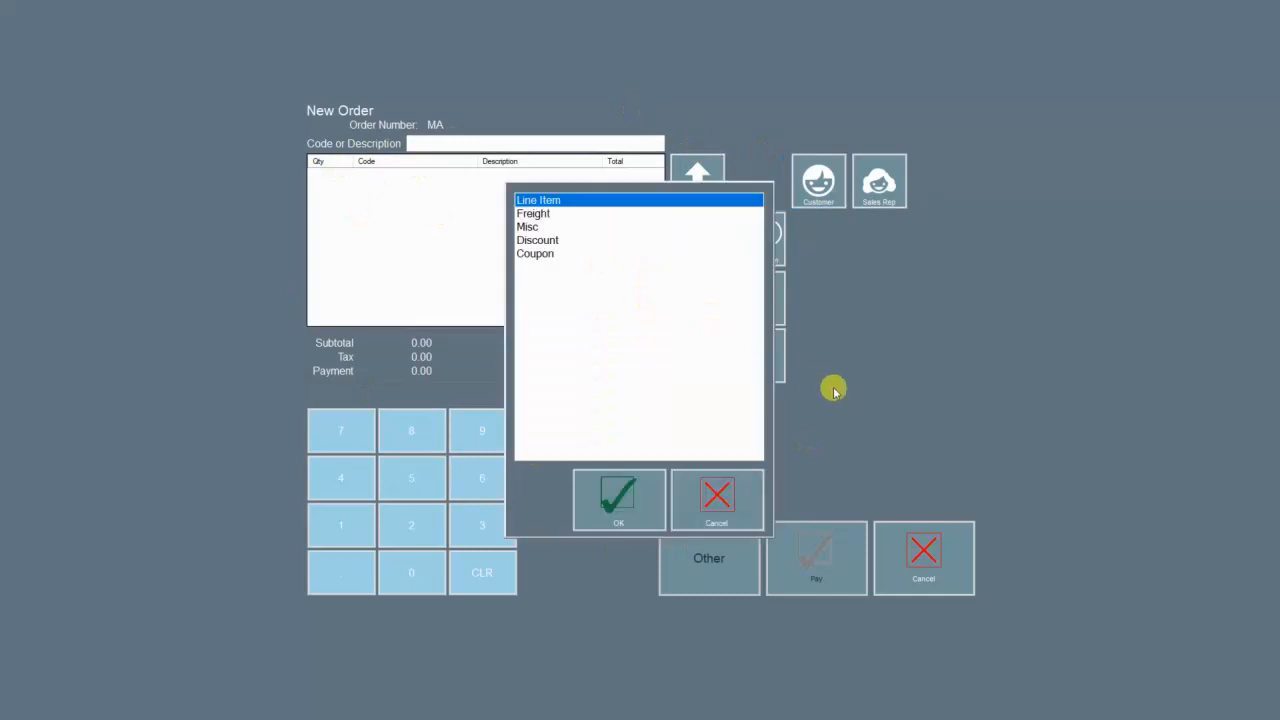
pyautogui.click(545, 217)
pyautogui.click(536, 229)
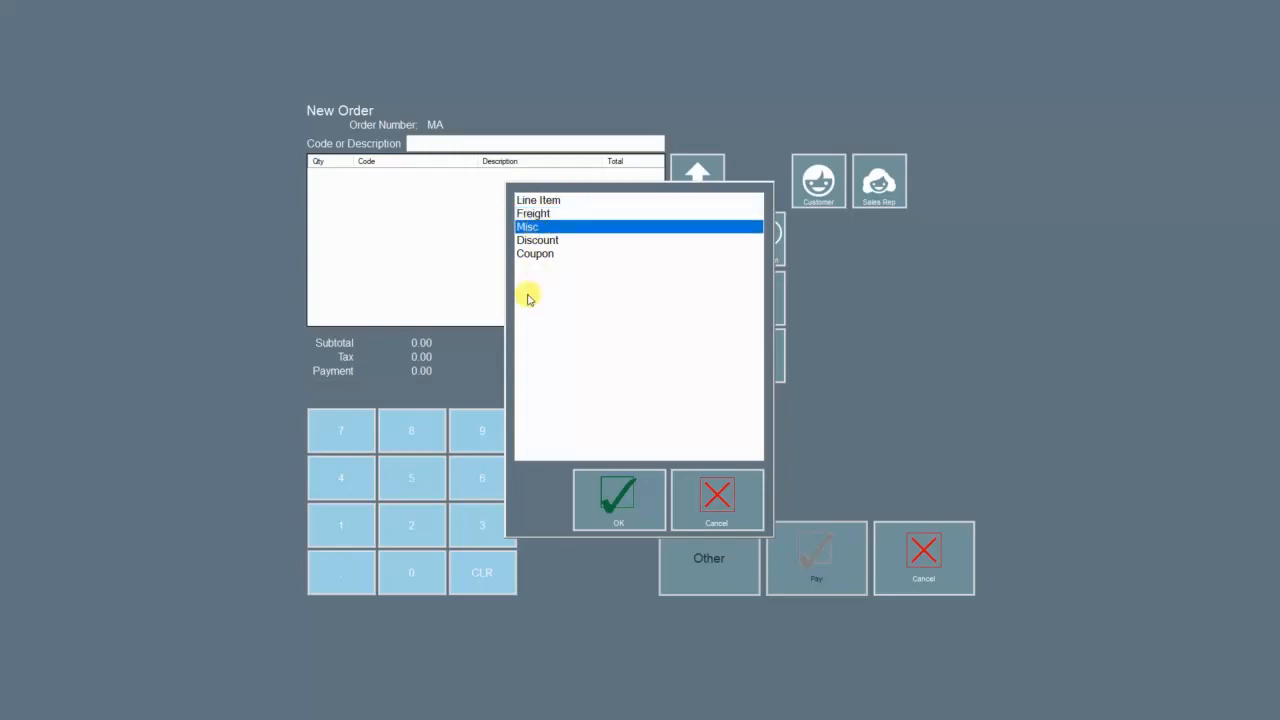
pyautogui.click(538, 242)
pyautogui.click(550, 255)
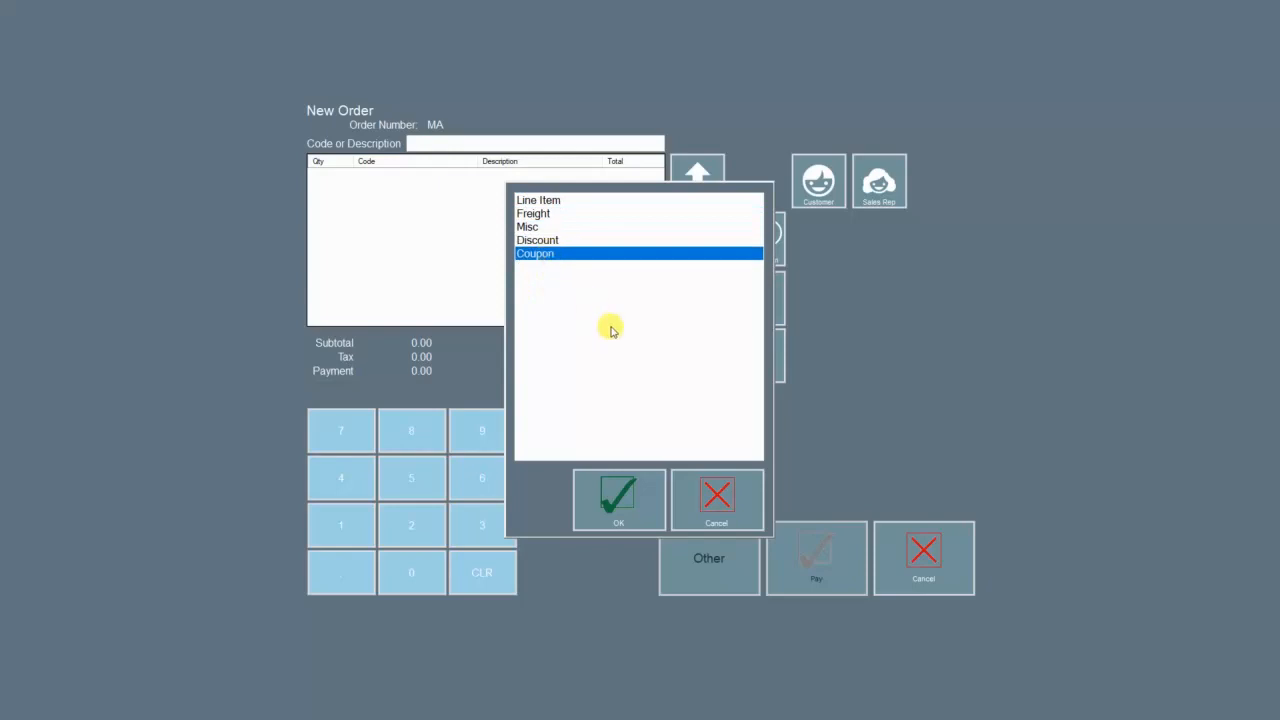
pyautogui.click(524, 203)
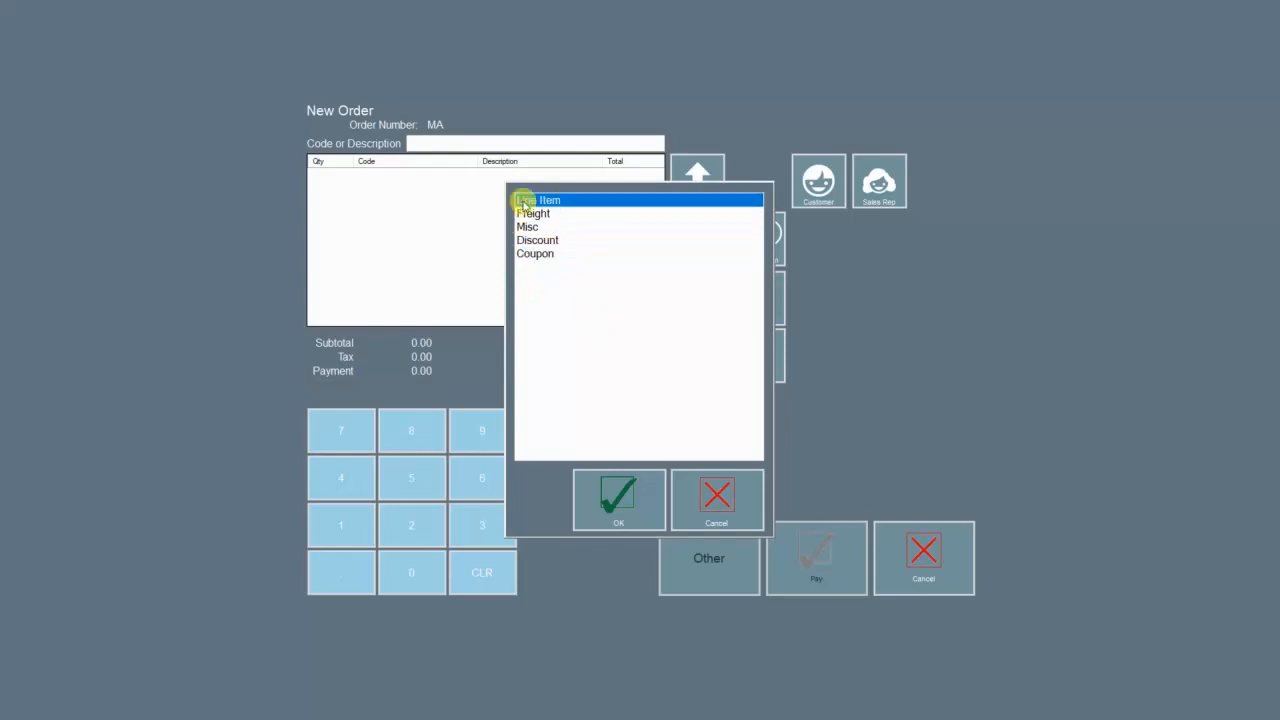
pyautogui.click(589, 507)
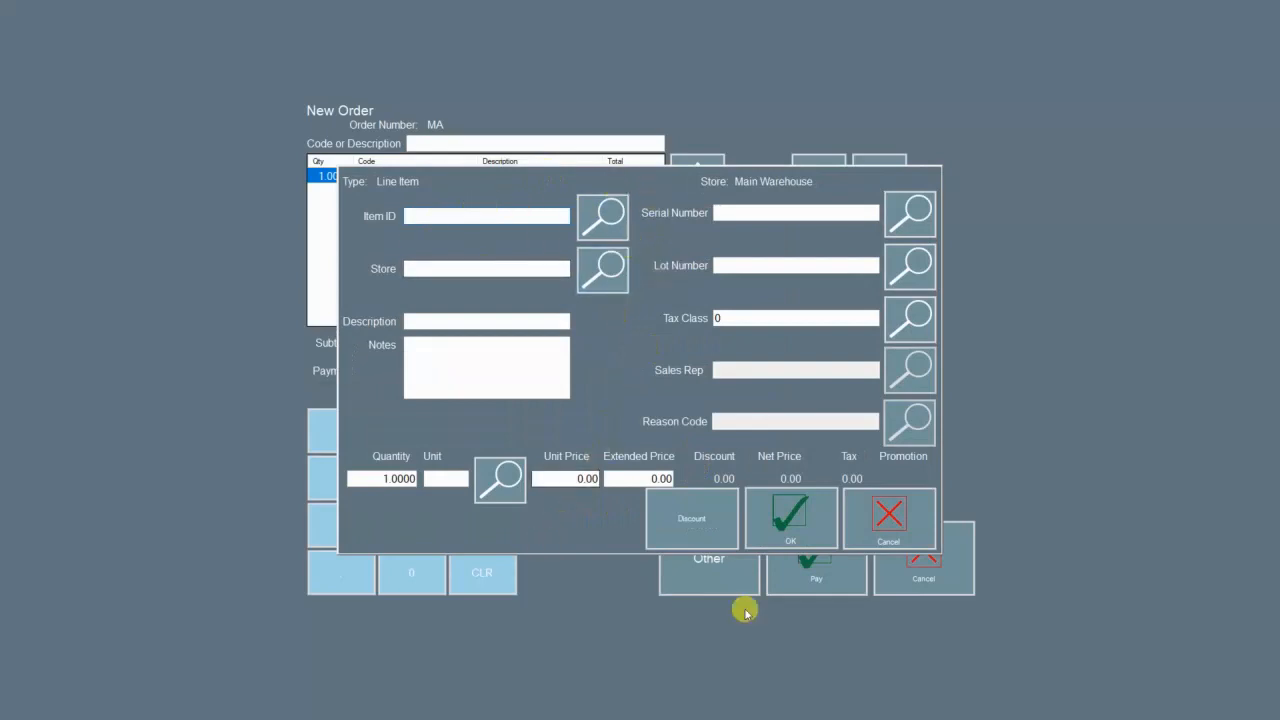
# Step: Choose LG Bottom-Freezer Refrigerator 712897 at 1,439.00, bringing the amount due to 1,532.54
pyautogui.click(597, 212)
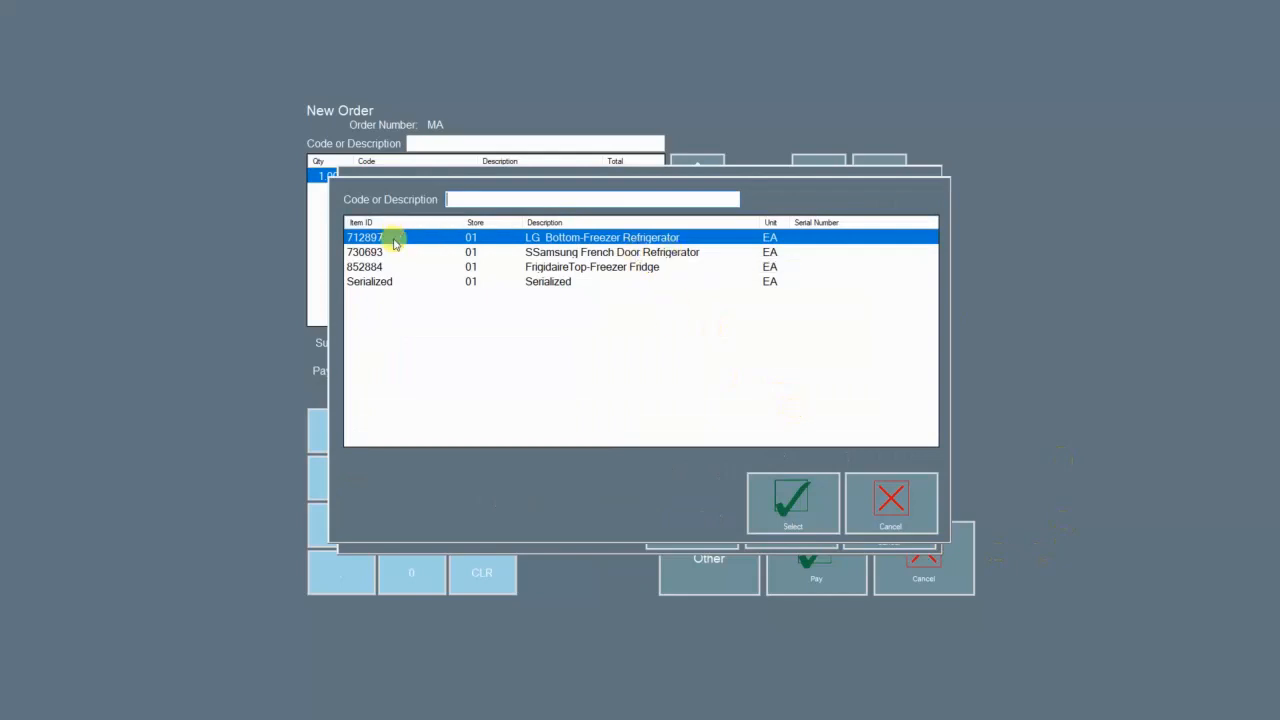
pyautogui.click(771, 492)
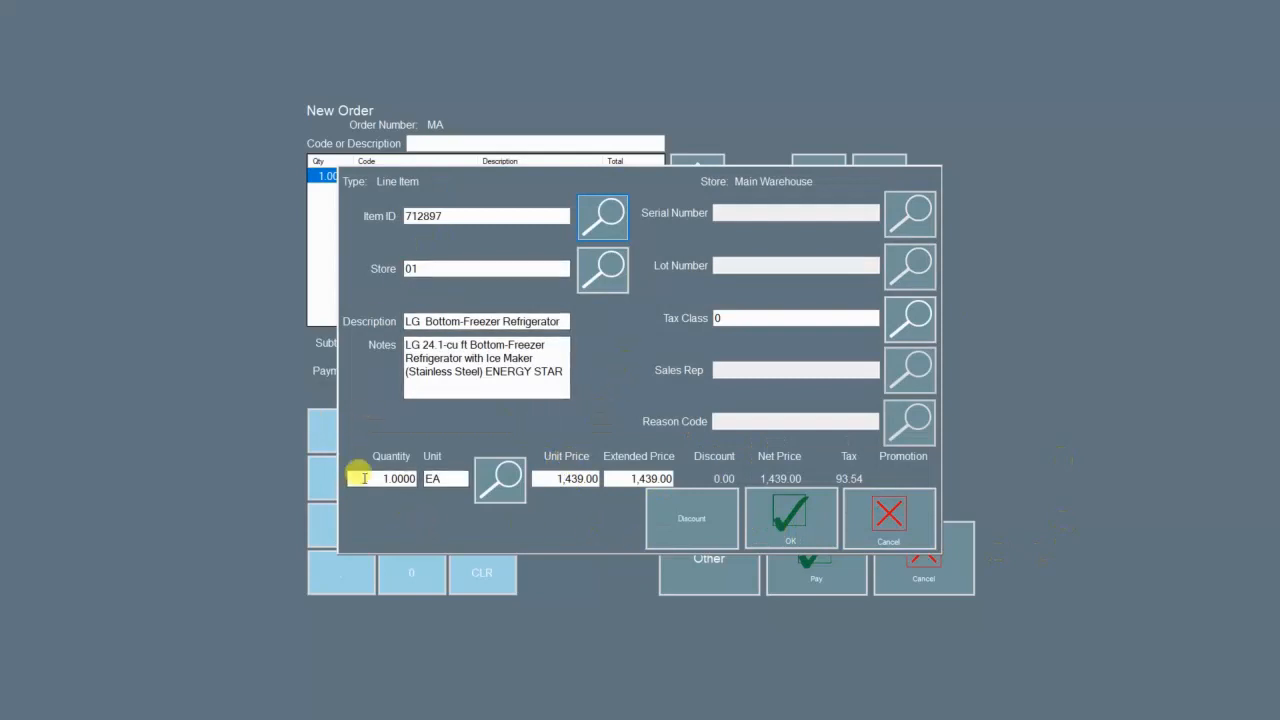
pyautogui.click(364, 478)
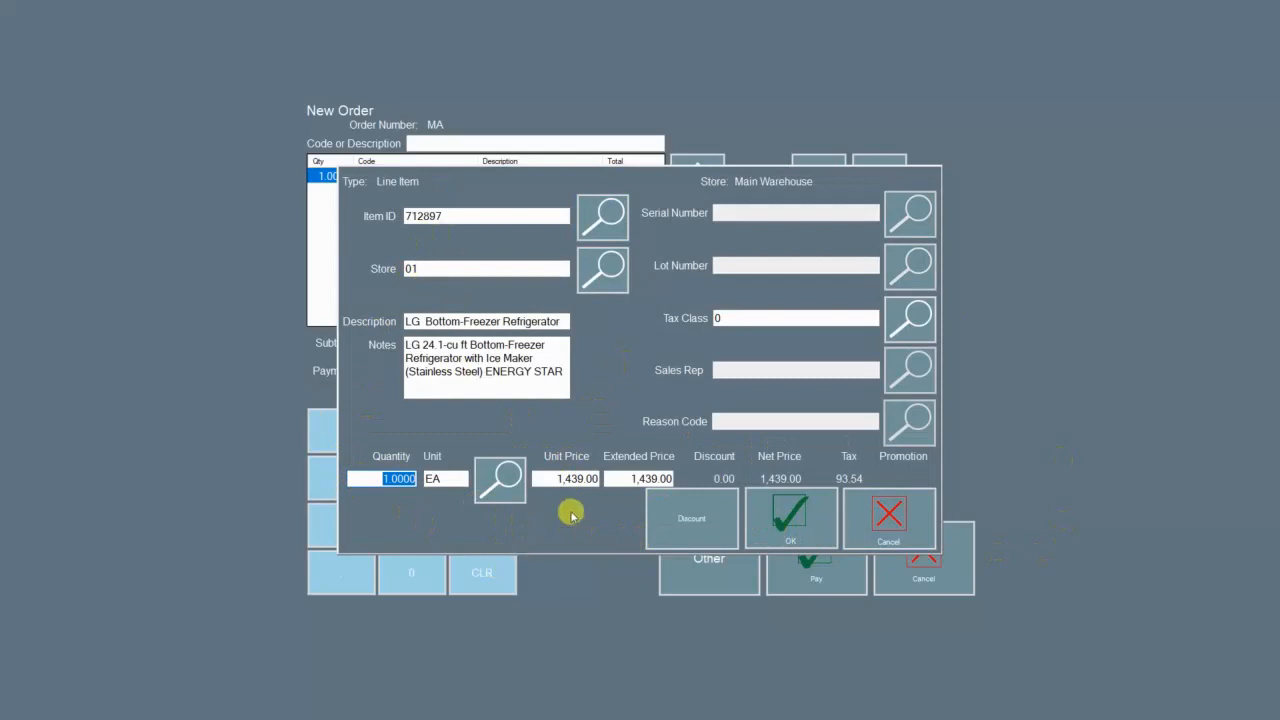
pyautogui.click(560, 478)
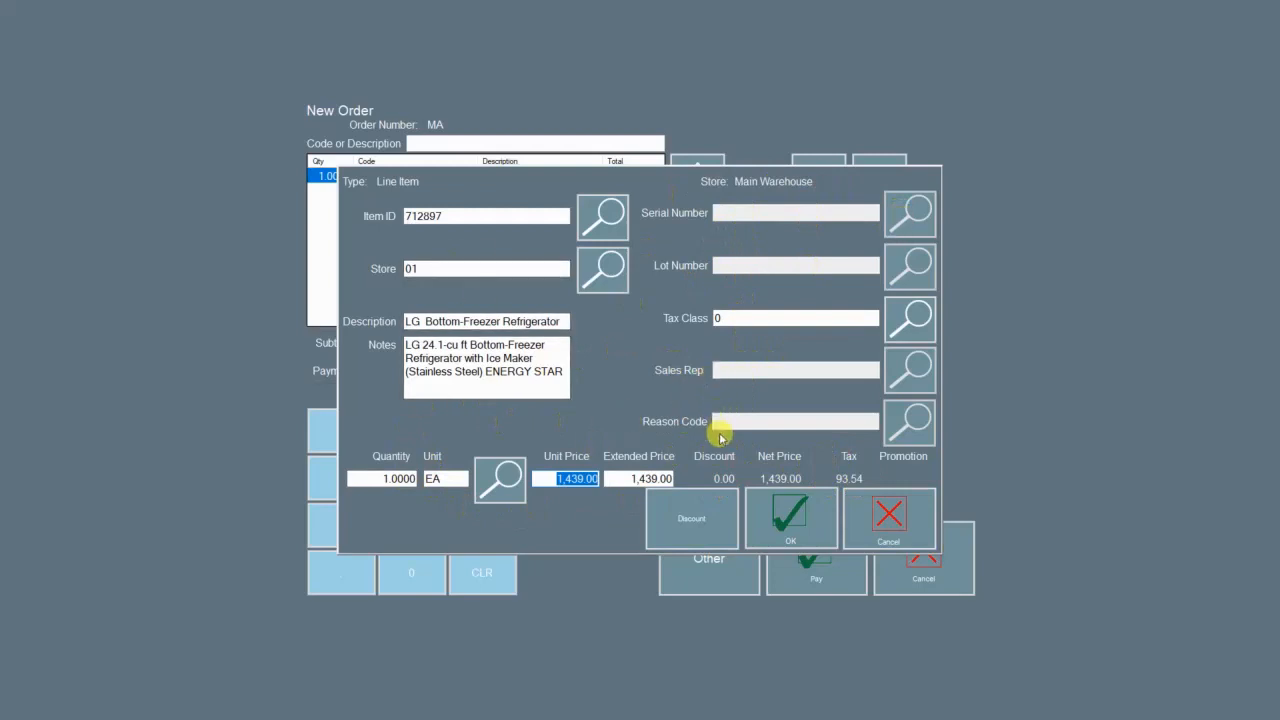
pyautogui.click(781, 522)
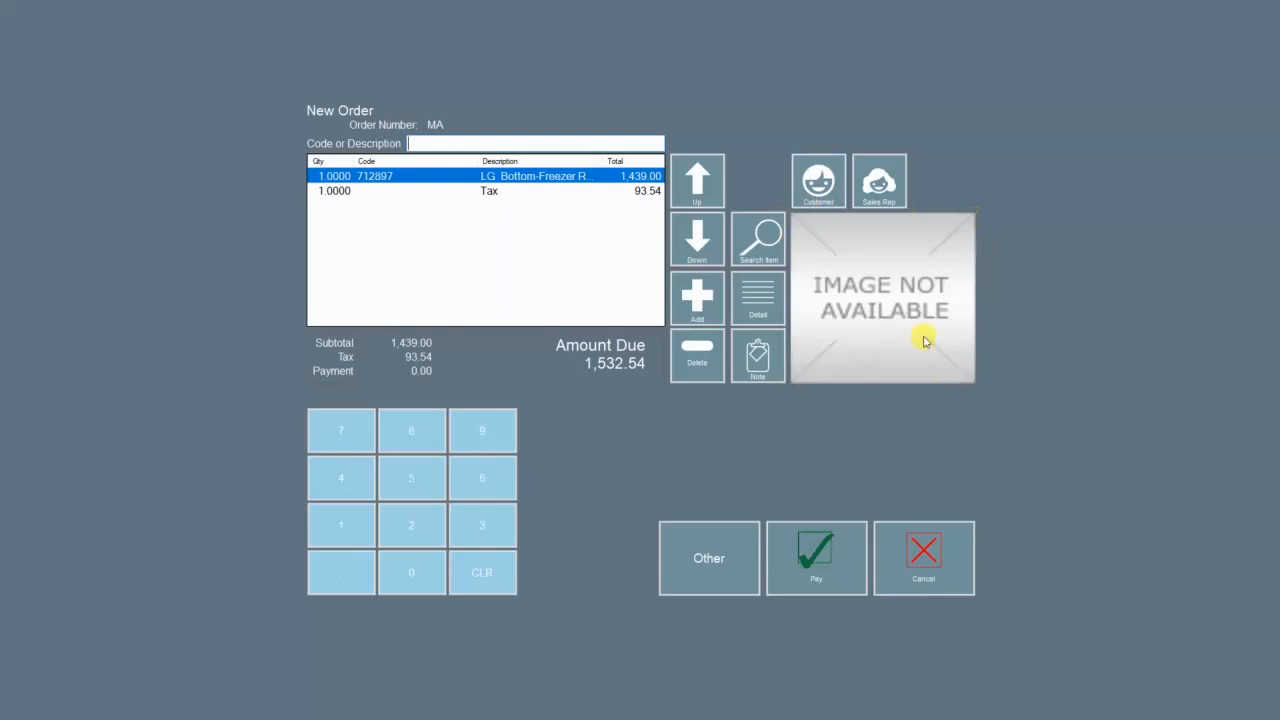
# Step: Add a Samsung French Door refrigerator (730693, 1,699.00) line to the order
pyautogui.click(697, 296)
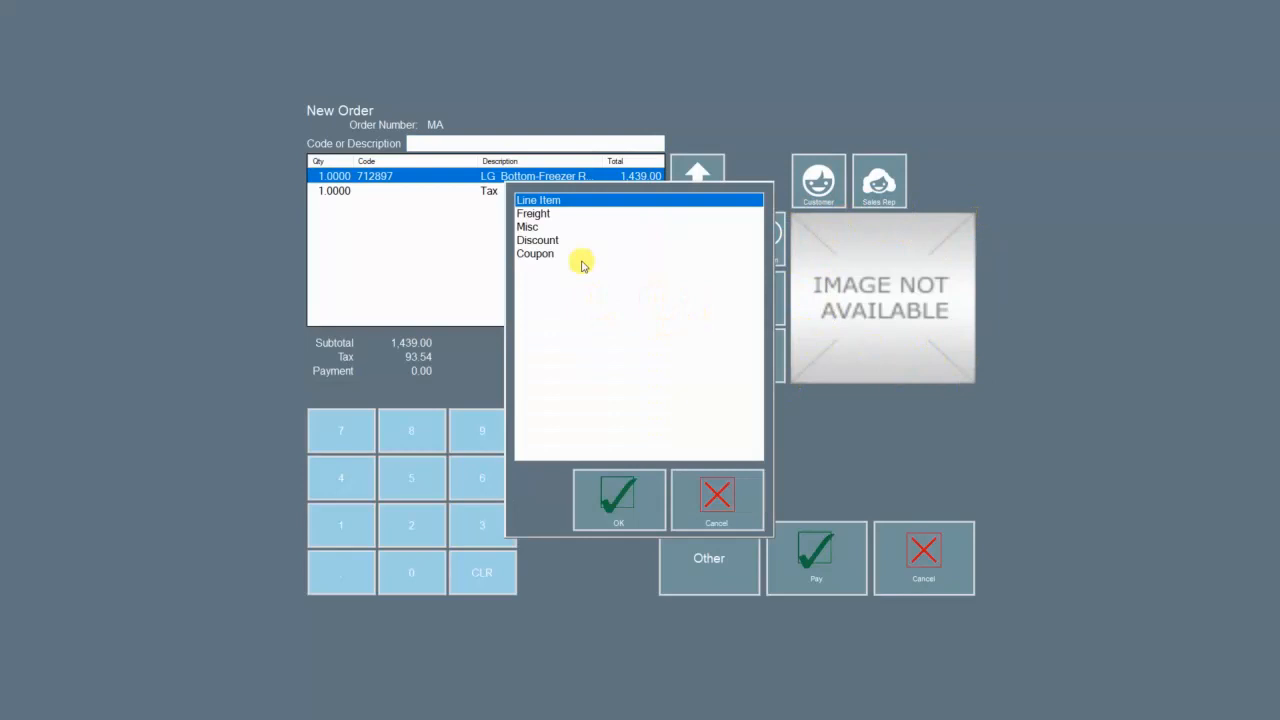
pyautogui.click(617, 497)
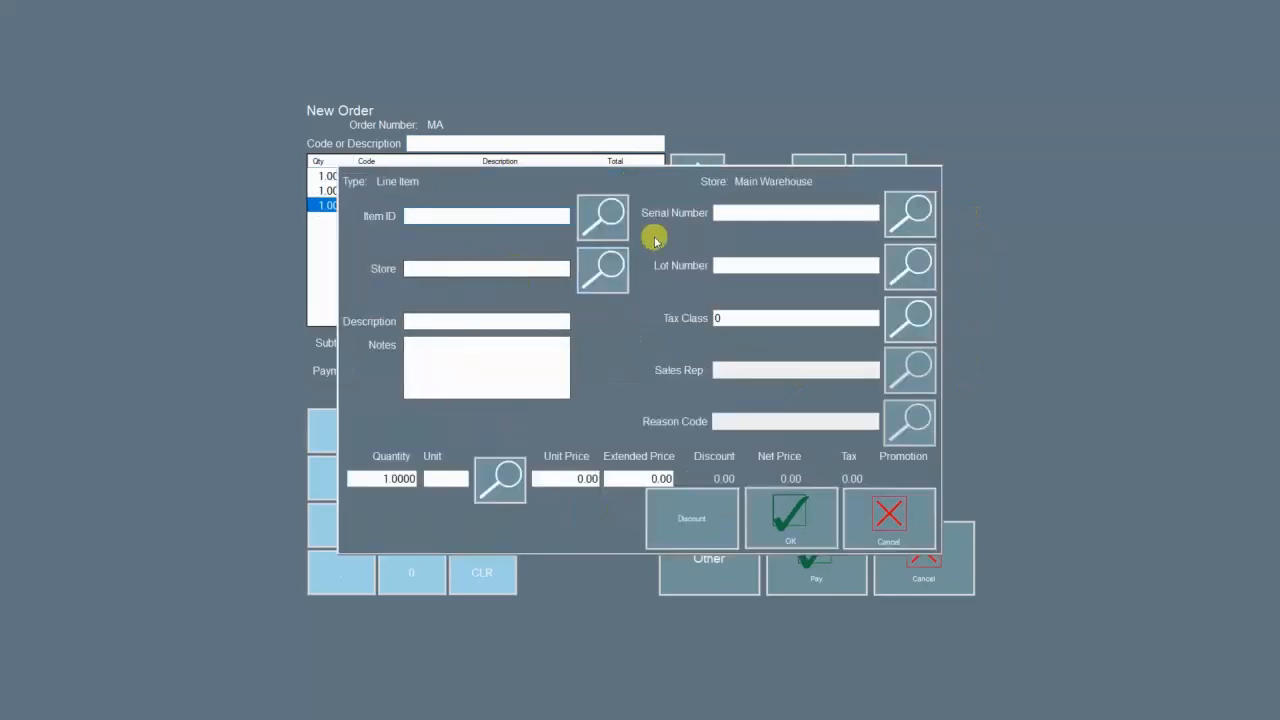
pyautogui.click(622, 238)
pyautogui.click(571, 257)
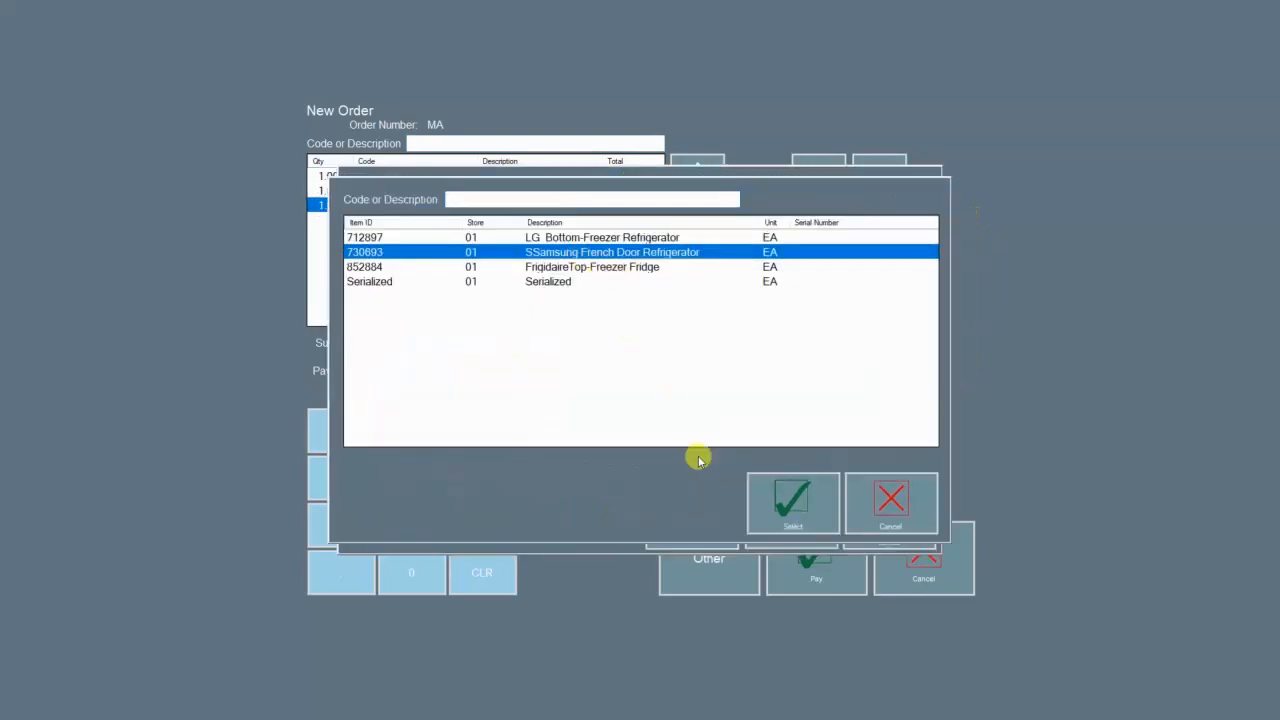
pyautogui.click(768, 500)
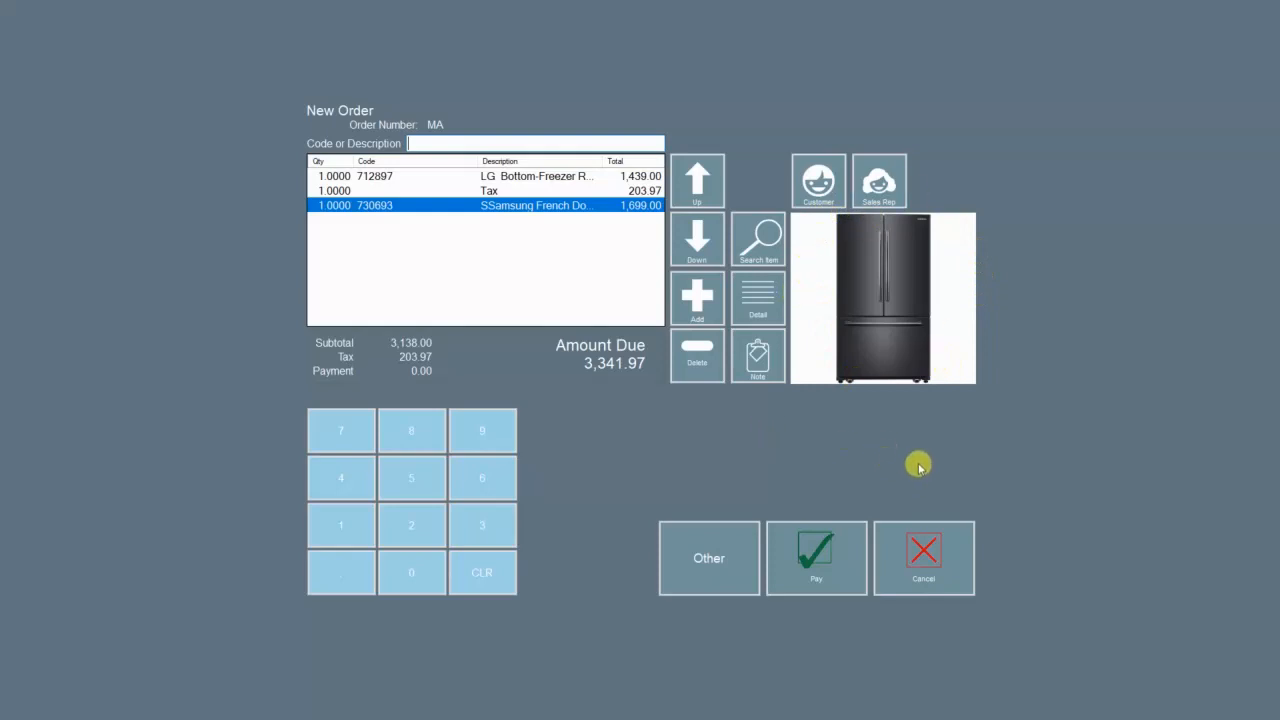
# Step: Delete the LG refrigerator line, leaving 1,809.44 due, and open the Samsung line's details
pyautogui.click(716, 197)
pyautogui.click(703, 185)
pyautogui.click(688, 240)
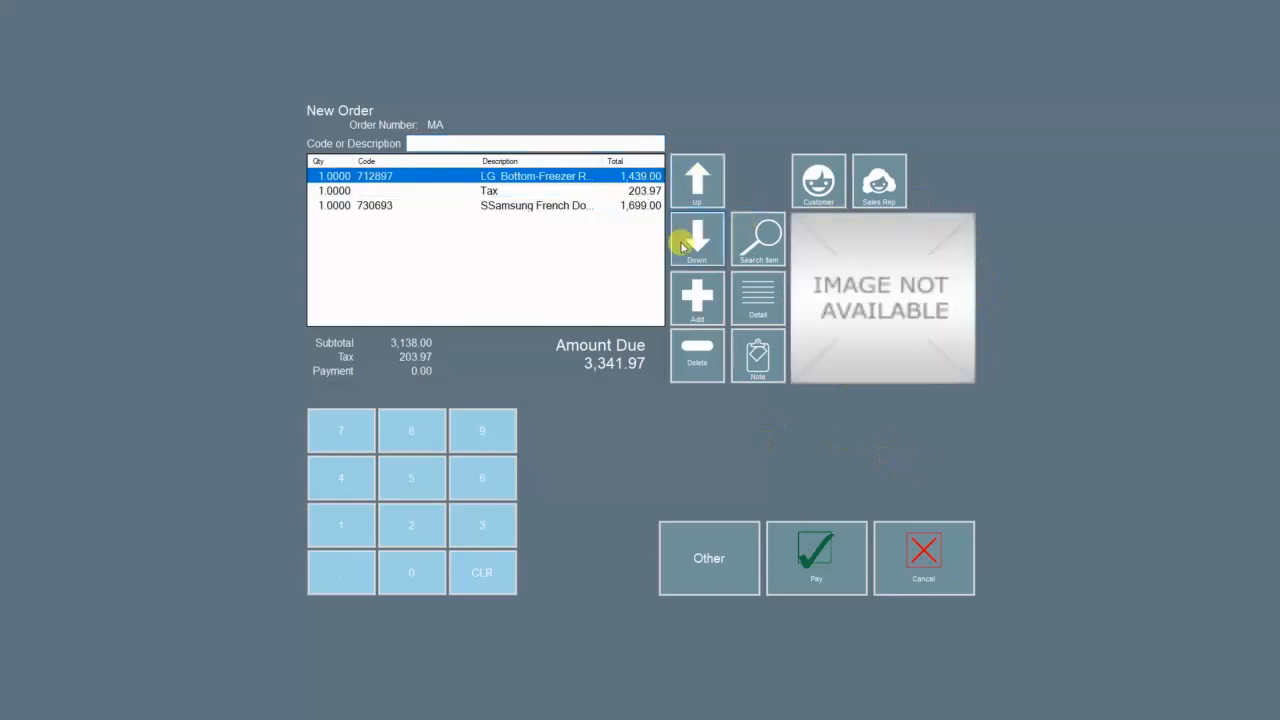
pyautogui.click(533, 176)
pyautogui.click(545, 205)
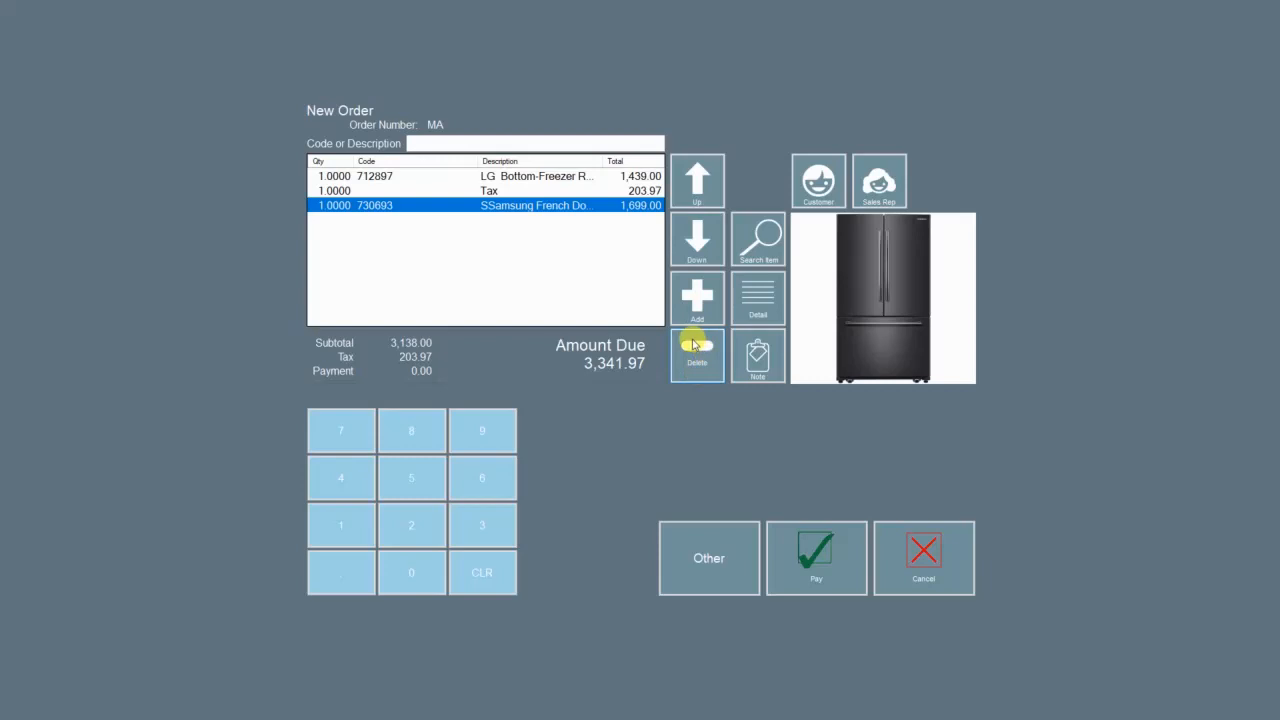
pyautogui.click(590, 177)
pyautogui.click(710, 366)
pyautogui.click(752, 389)
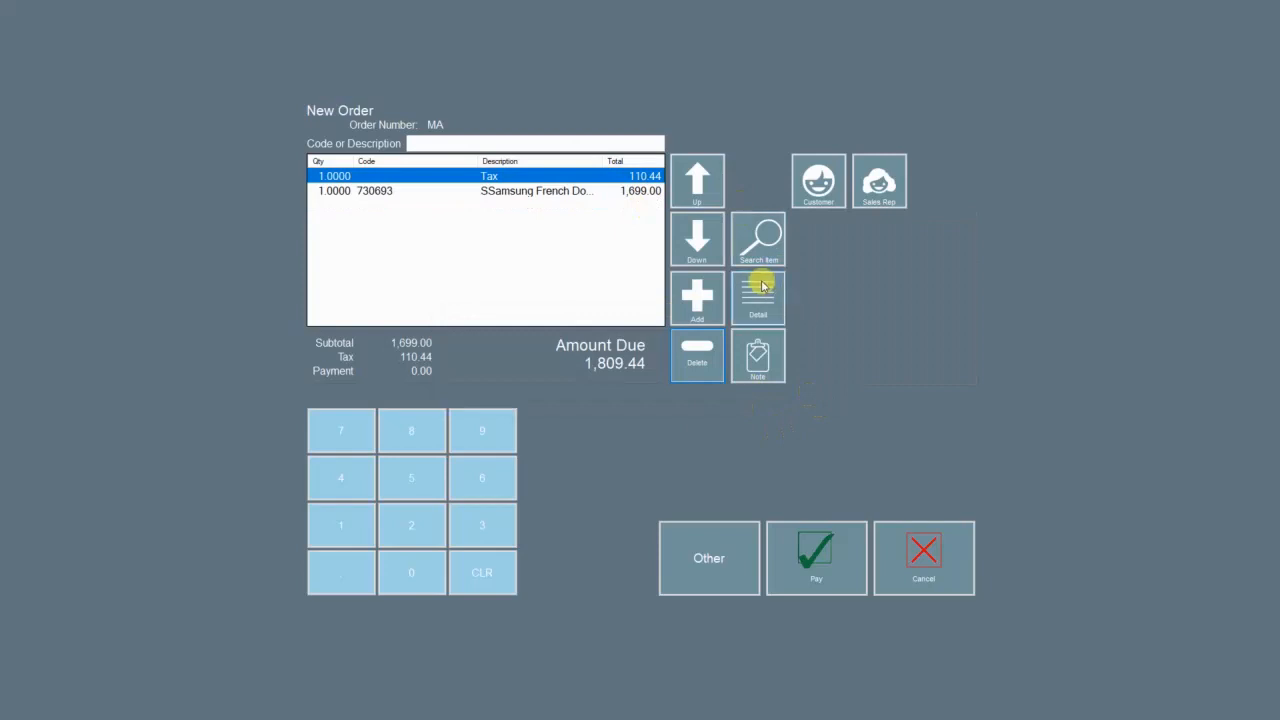
pyautogui.click(563, 191)
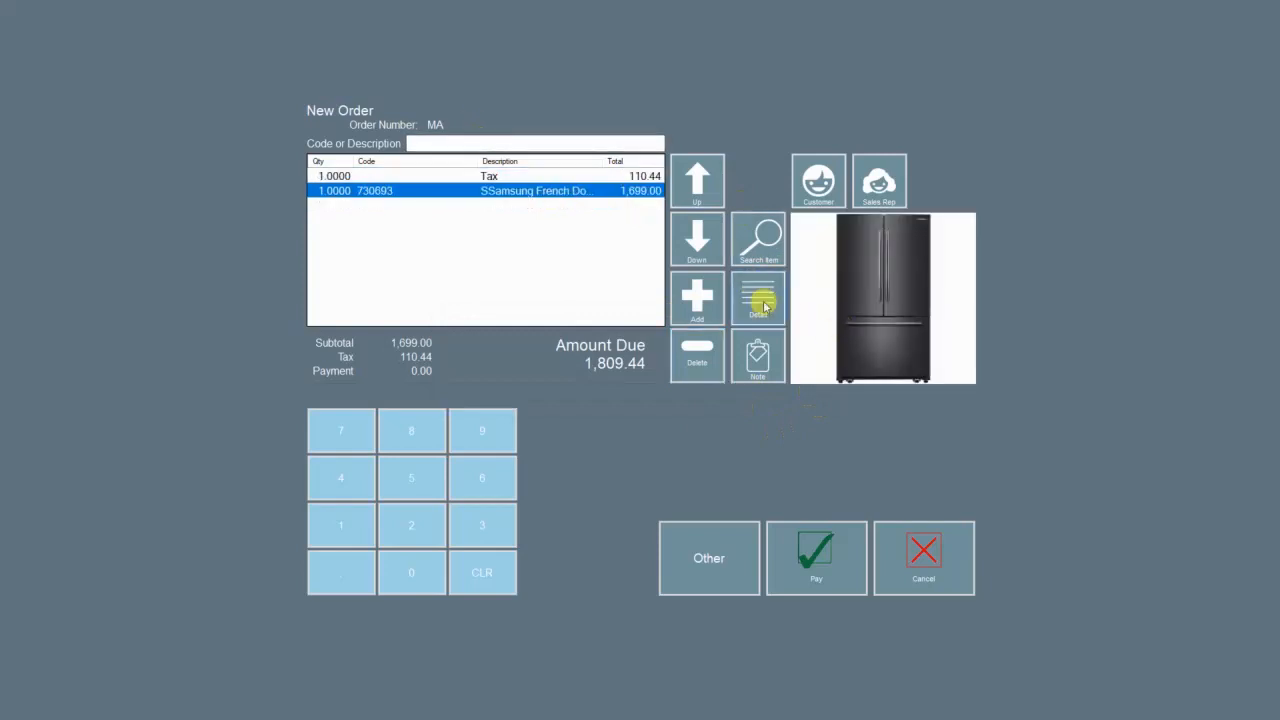
pyautogui.click(758, 298)
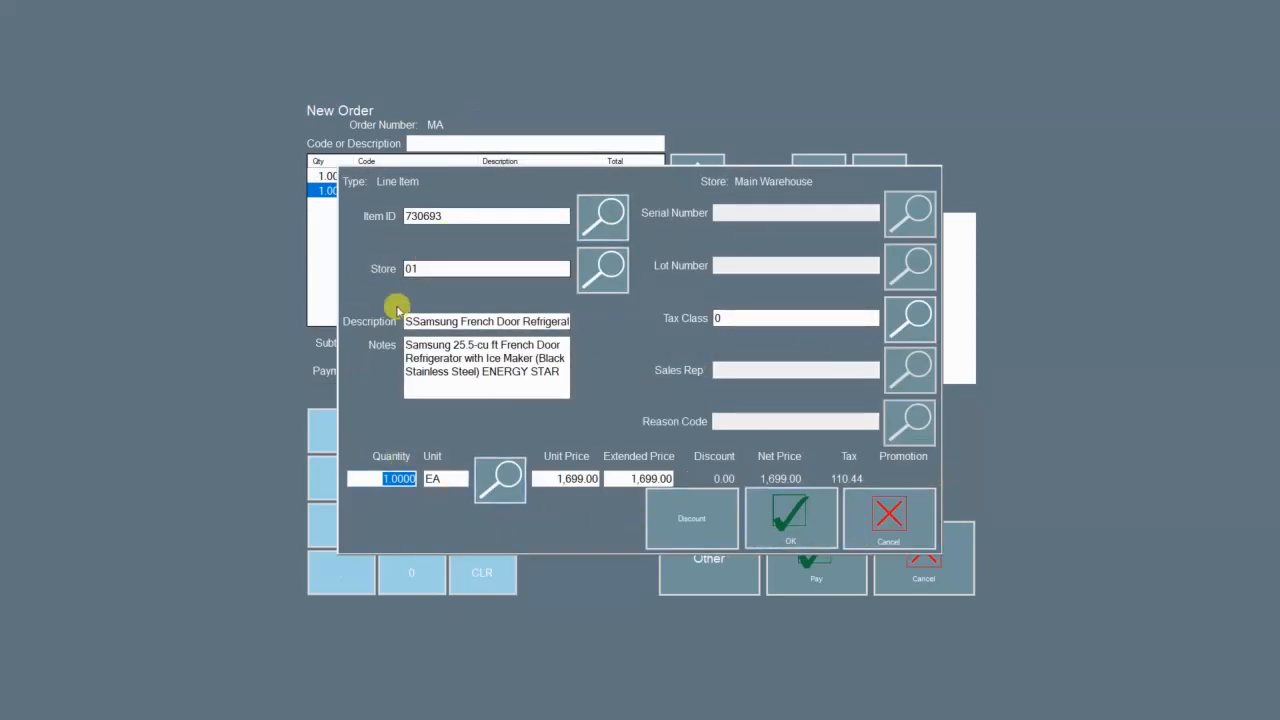
# Step: Dismiss the line item details and the note, then show the Suspend/Layaway/Quote/On Account options
pyautogui.click(877, 517)
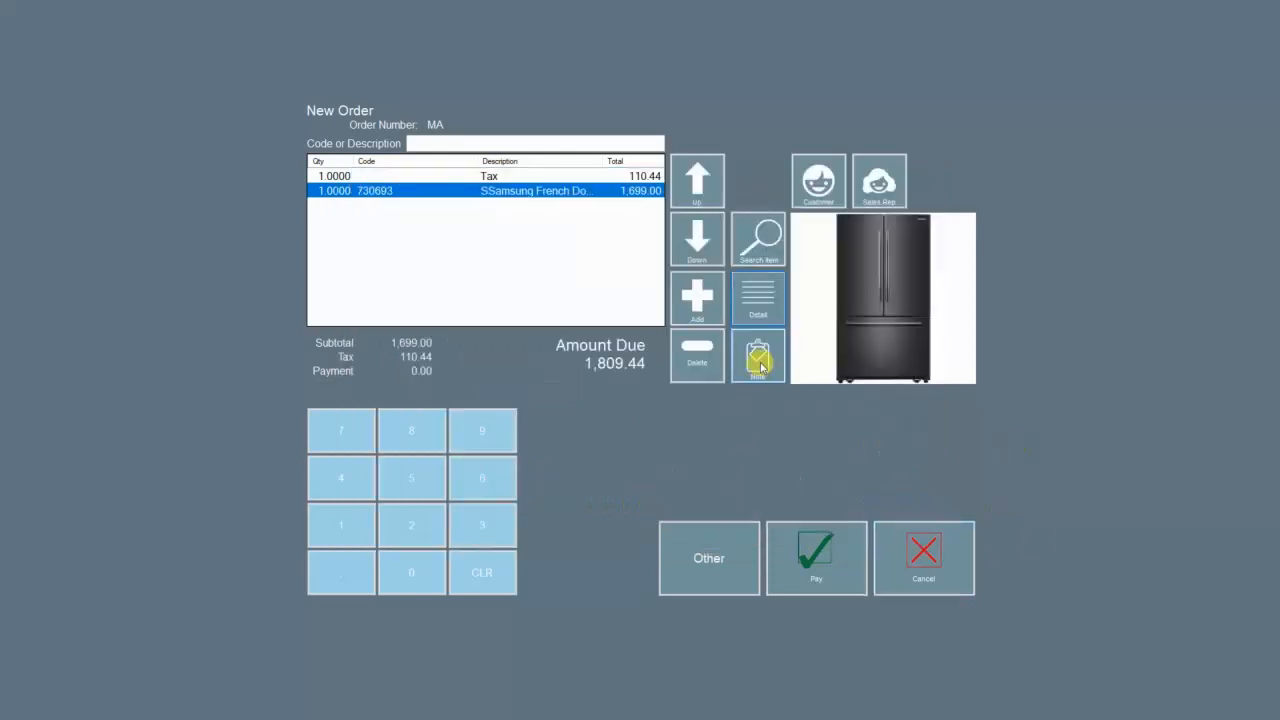
pyautogui.click(760, 367)
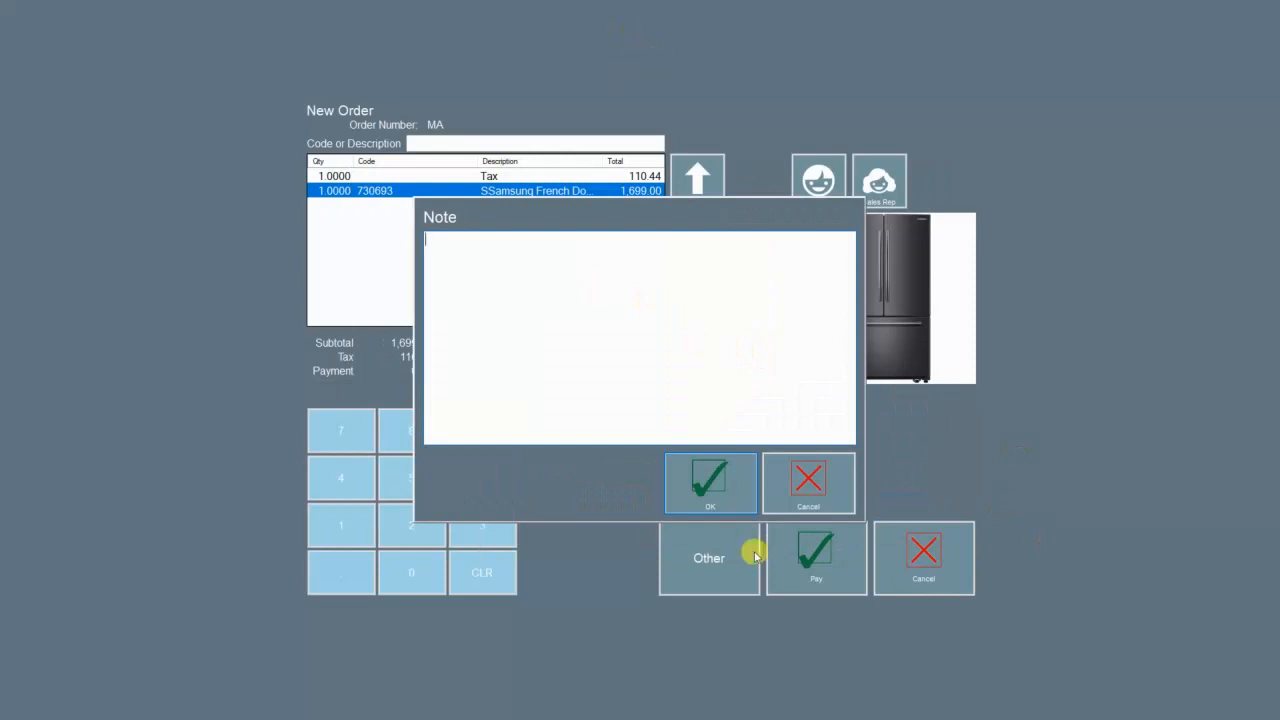
pyautogui.click(845, 492)
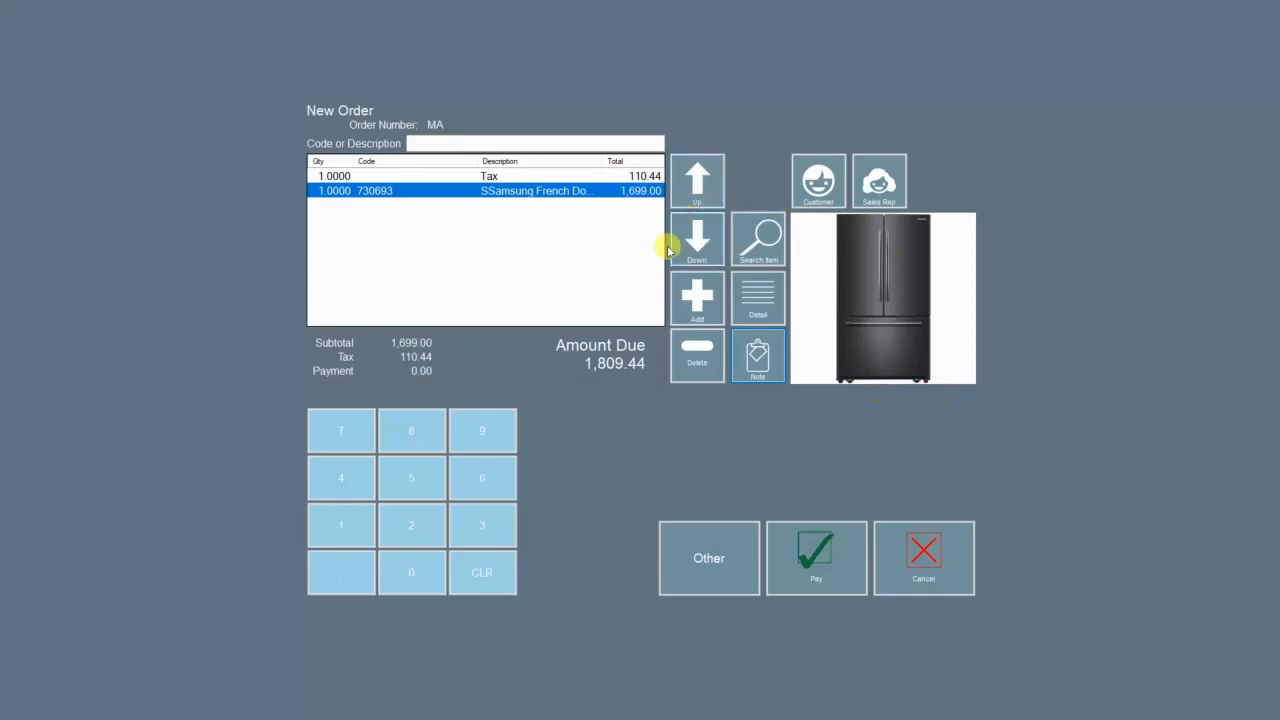
pyautogui.click(707, 556)
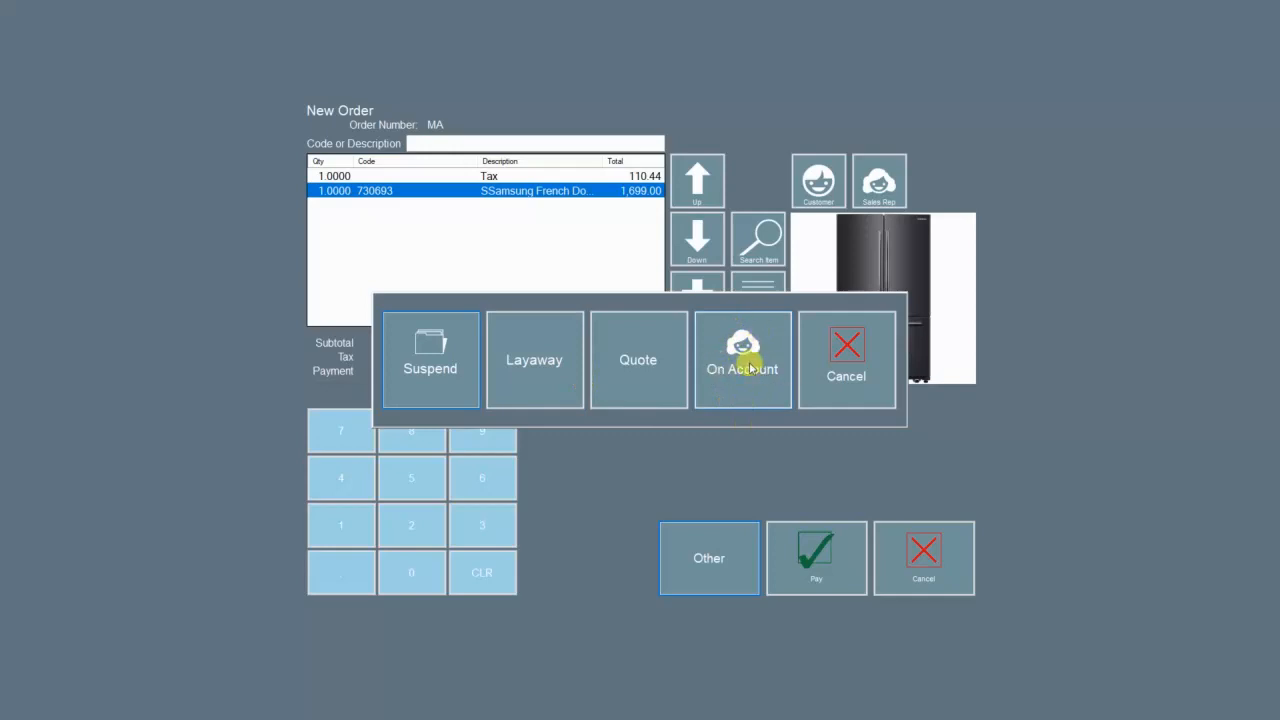
# Step: Start paying the 1,809.44 due and, after trying Cash and Credit Card, set the tender to Check
pyautogui.click(846, 376)
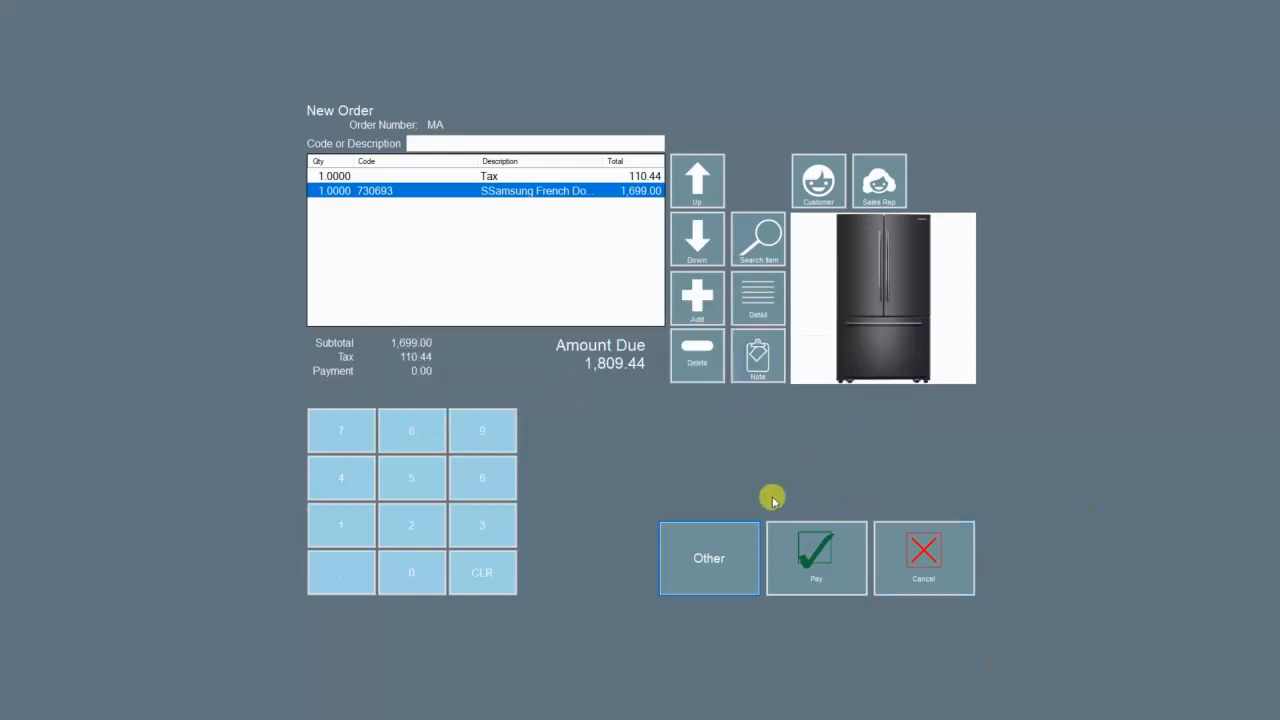
pyautogui.click(815, 567)
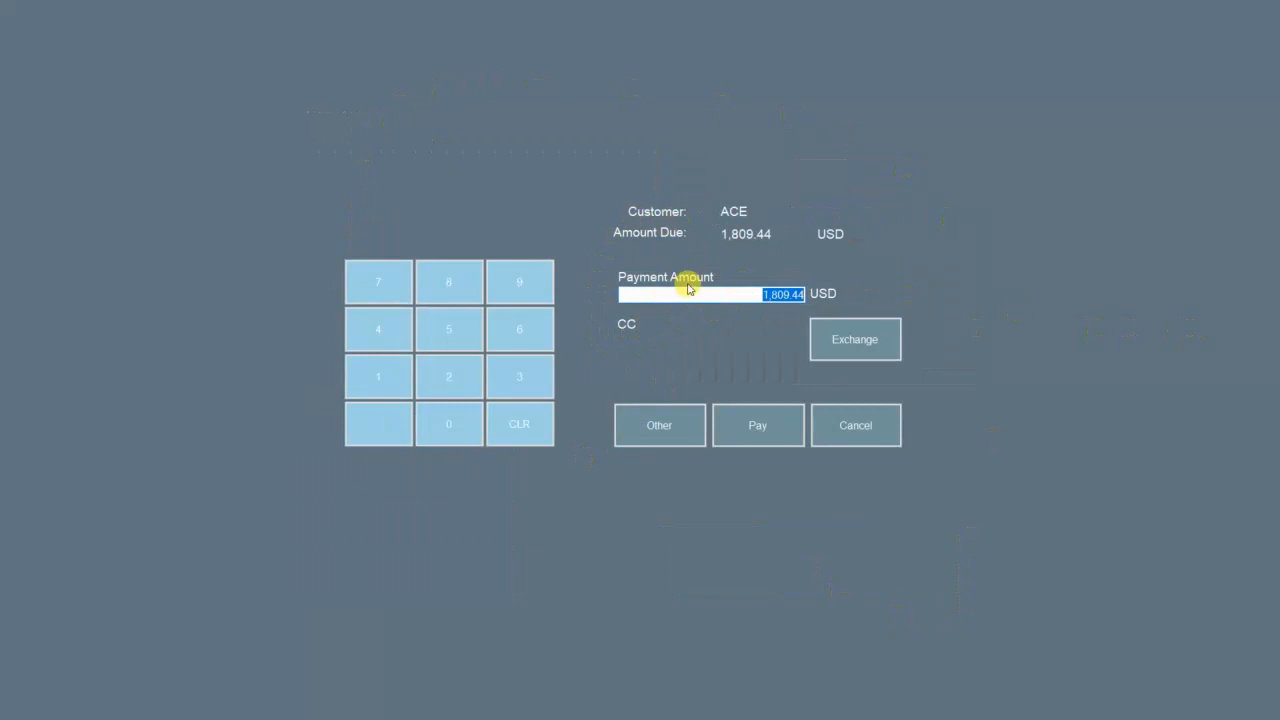
pyautogui.click(652, 430)
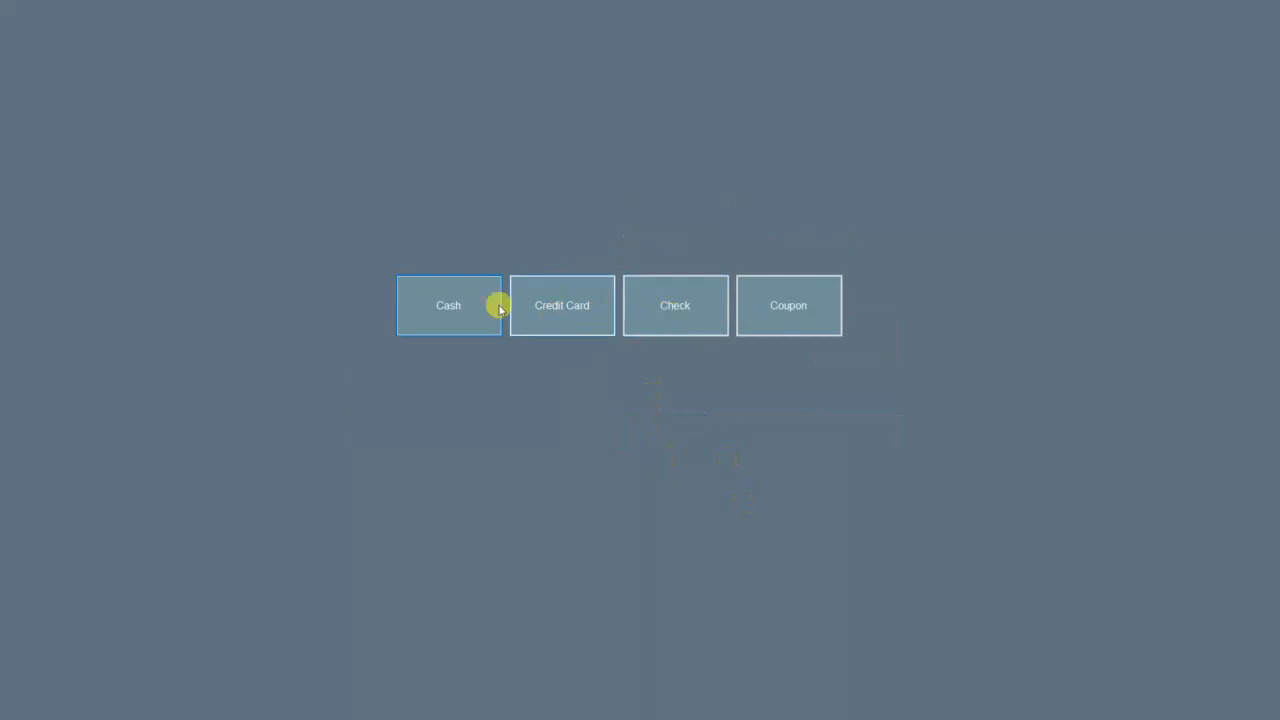
pyautogui.click(468, 325)
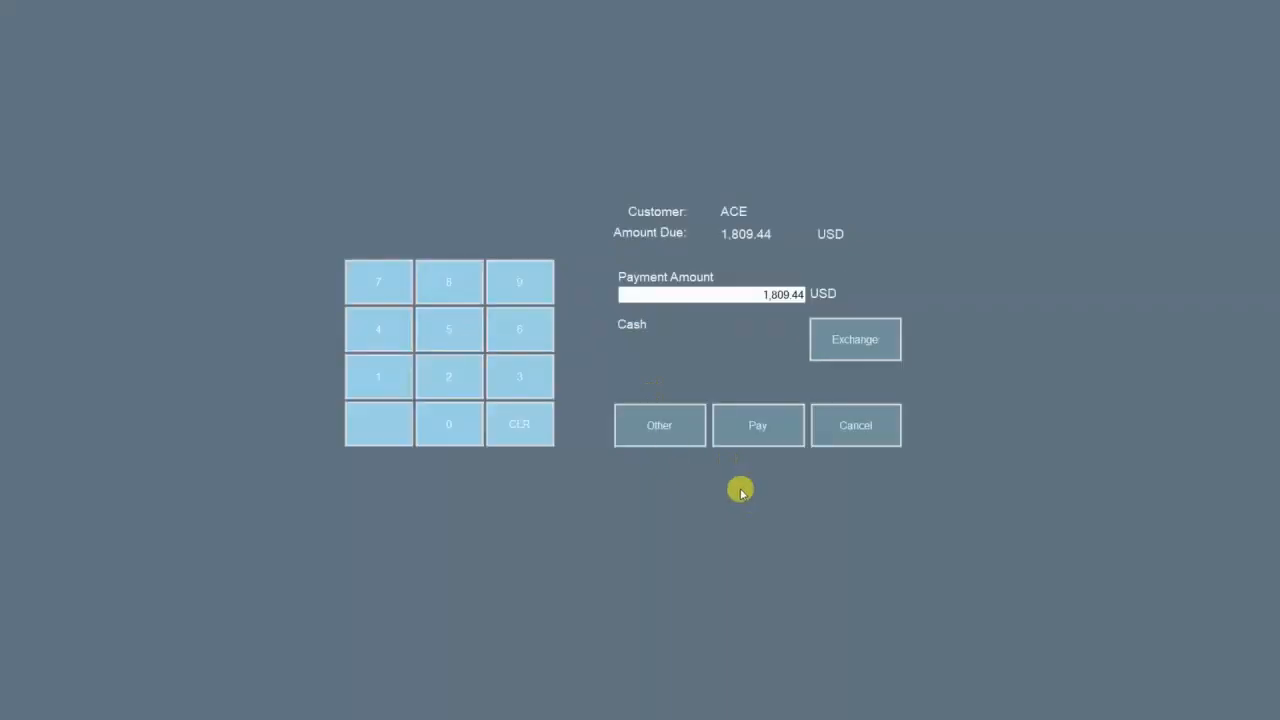
pyautogui.click(686, 432)
pyautogui.click(674, 303)
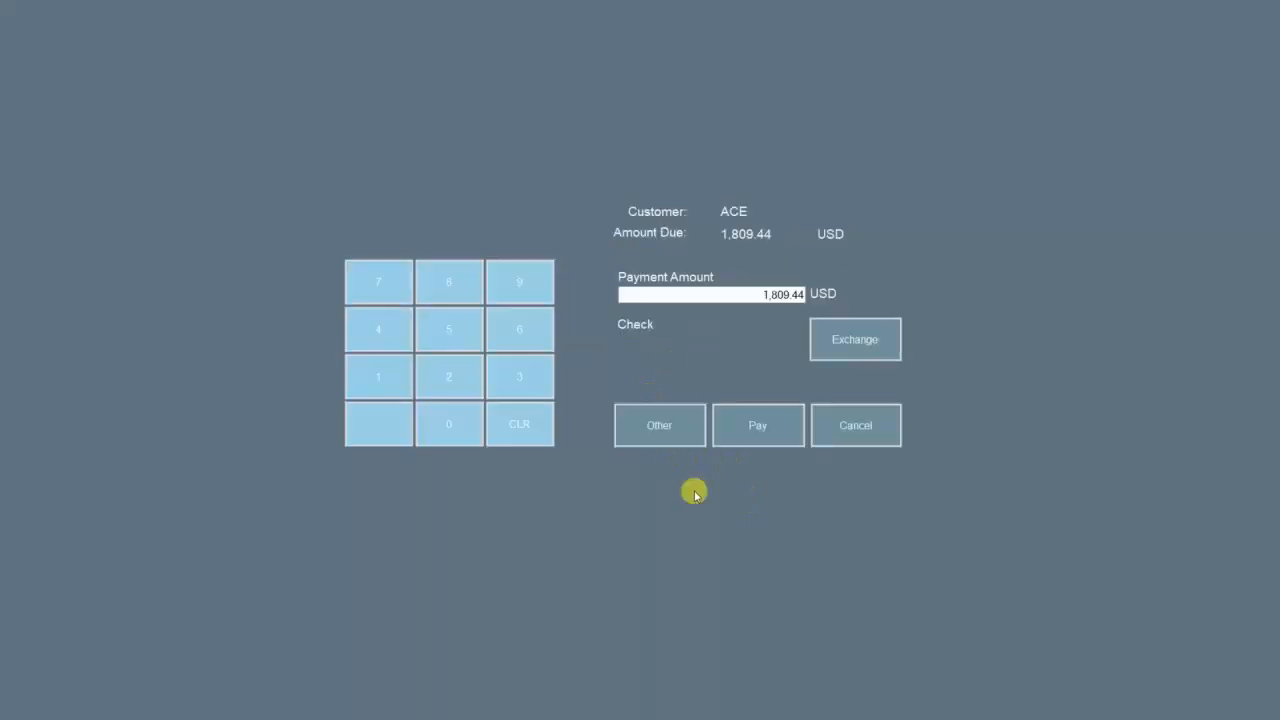
pyautogui.click(760, 294)
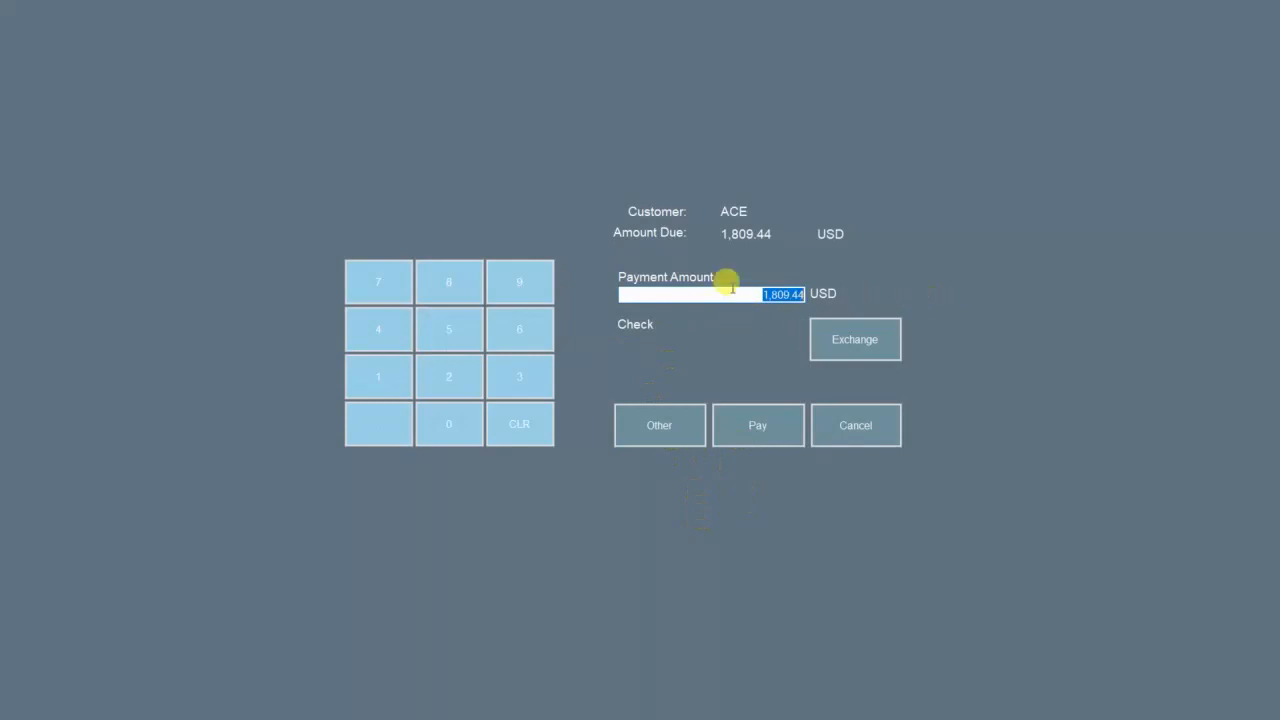
pyautogui.click(666, 420)
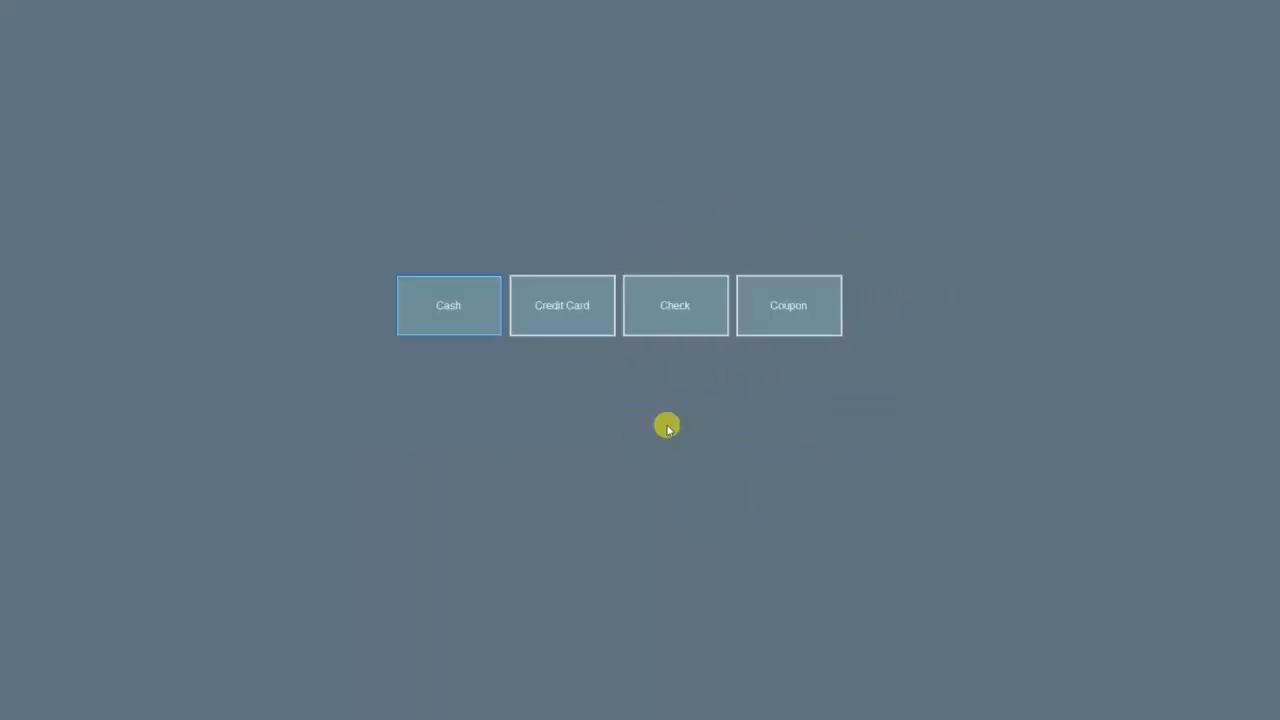
pyautogui.click(531, 291)
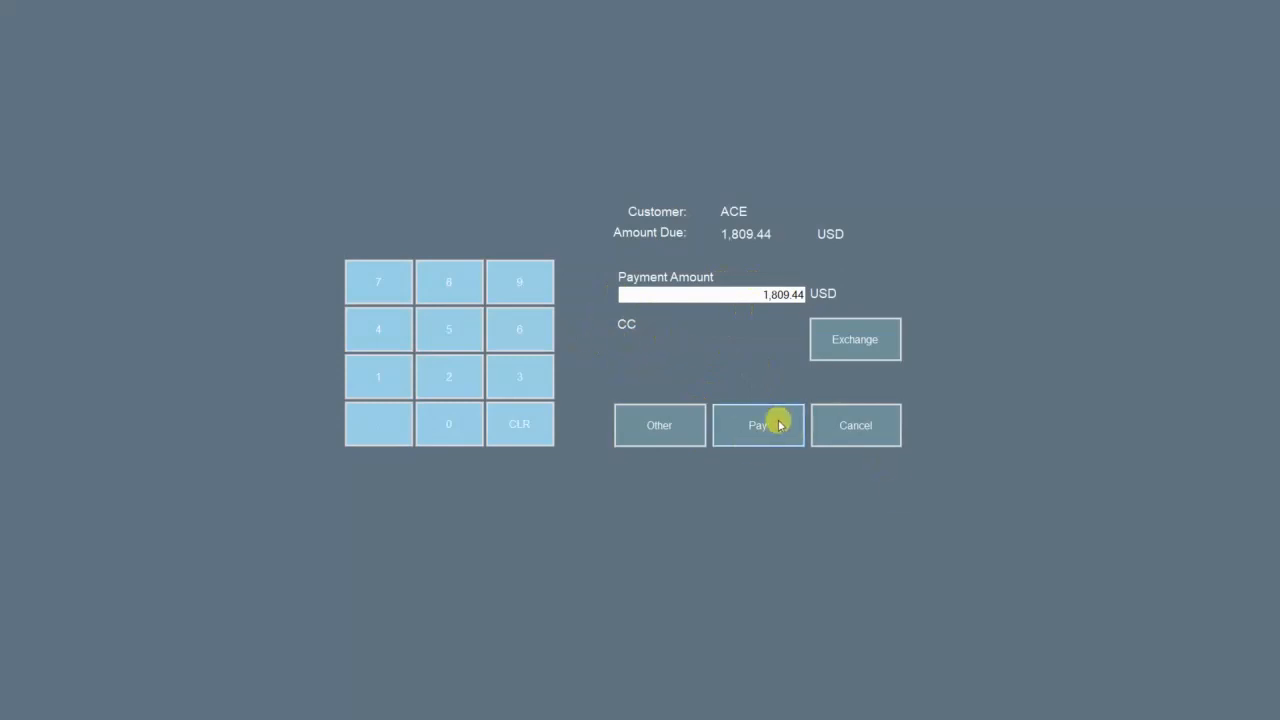
pyautogui.click(636, 424)
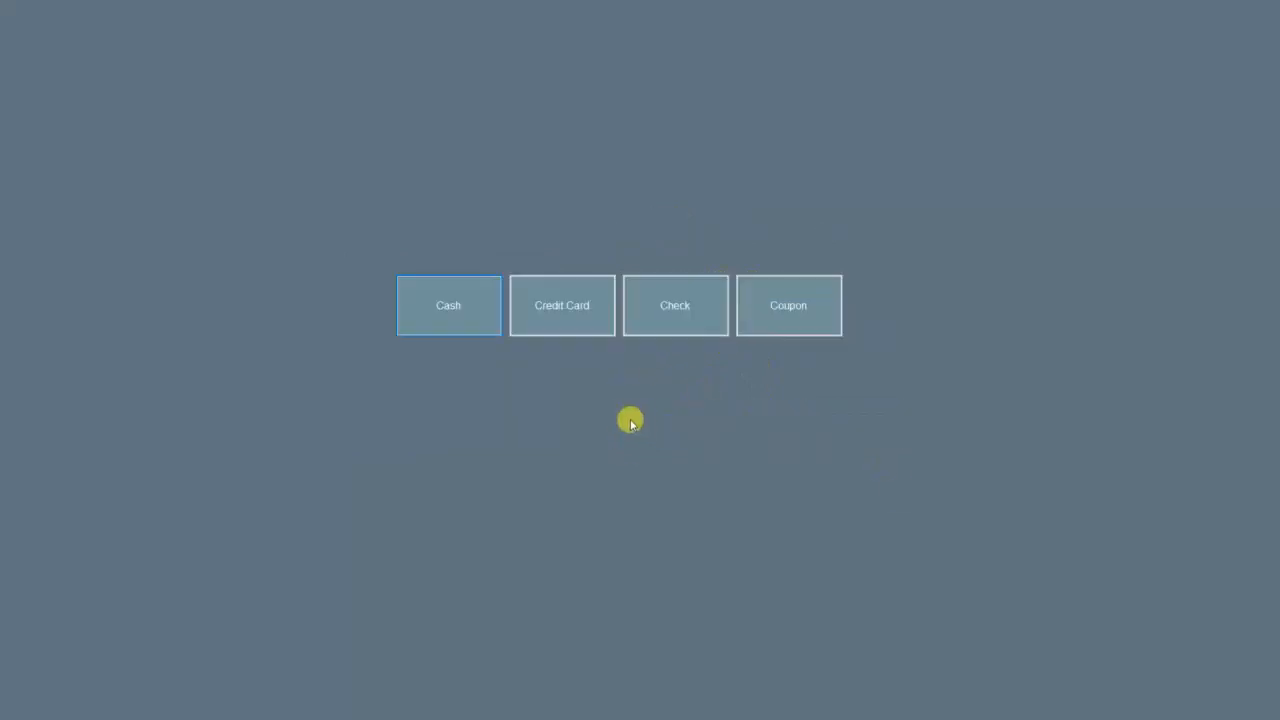
pyautogui.click(668, 302)
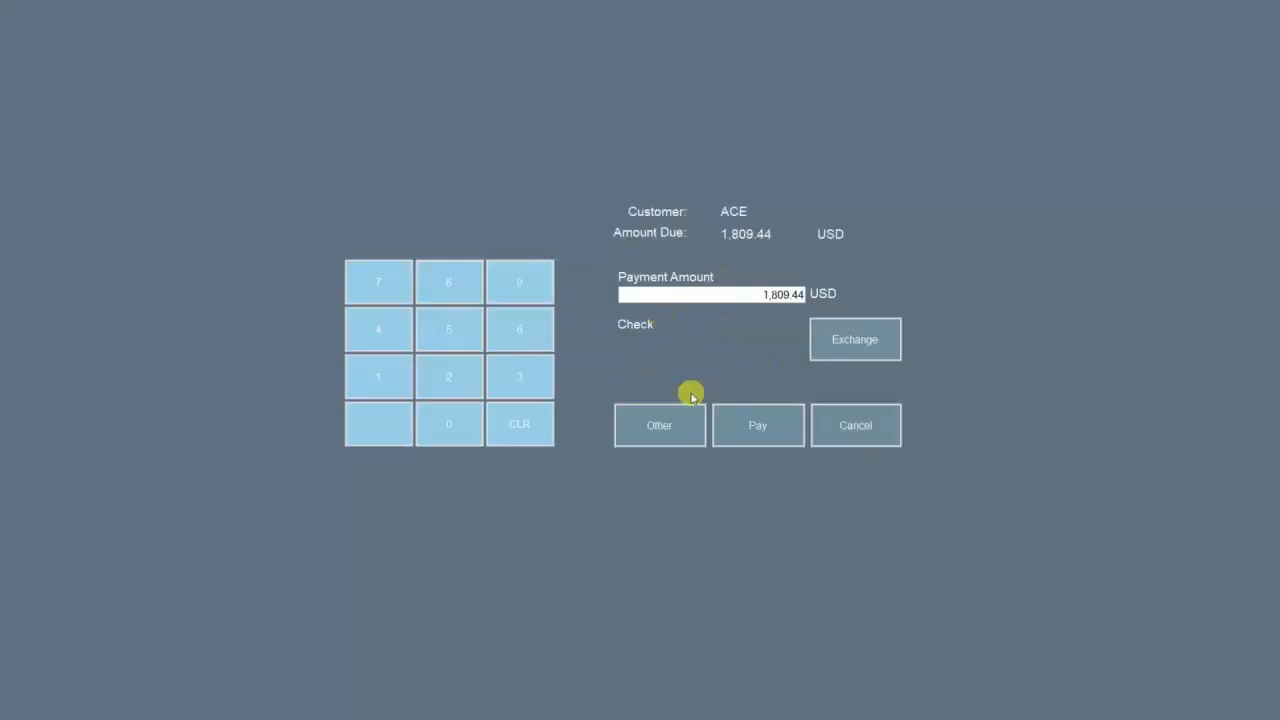
pyautogui.click(755, 427)
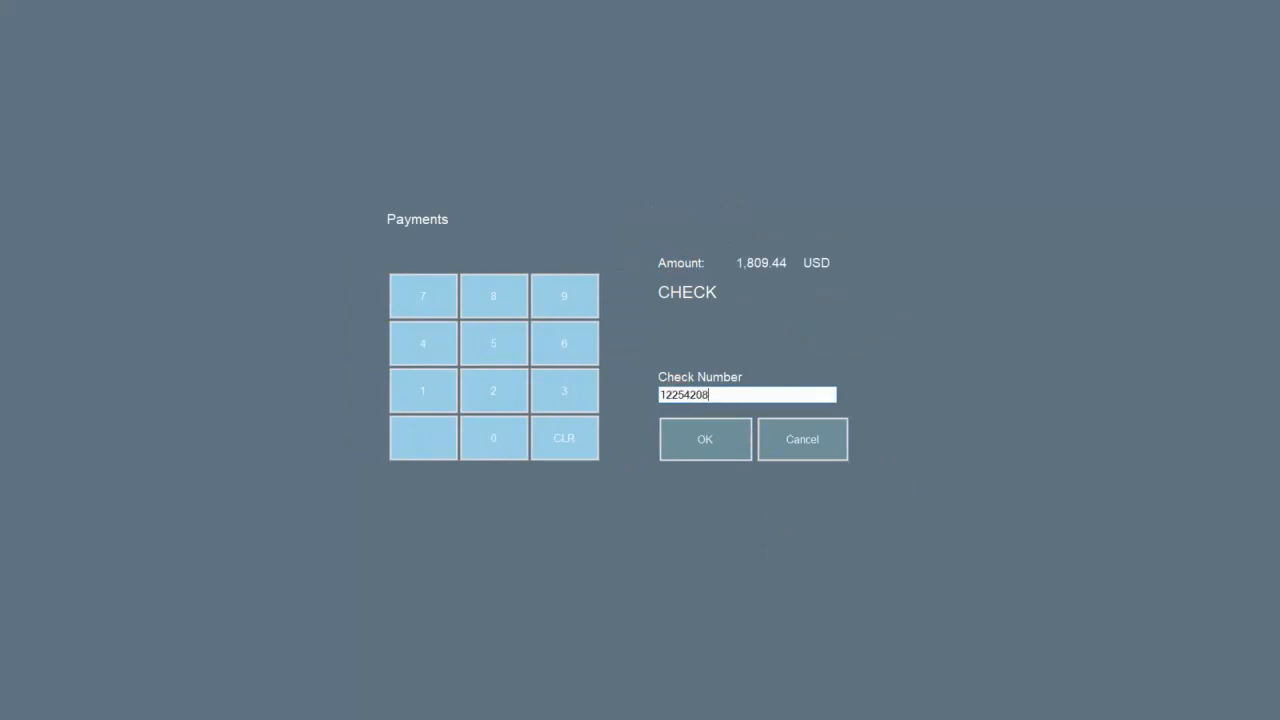
# Step: Confirm the check number, print the receipt but not the invoice, and close the receipt preview
pyautogui.click(741, 447)
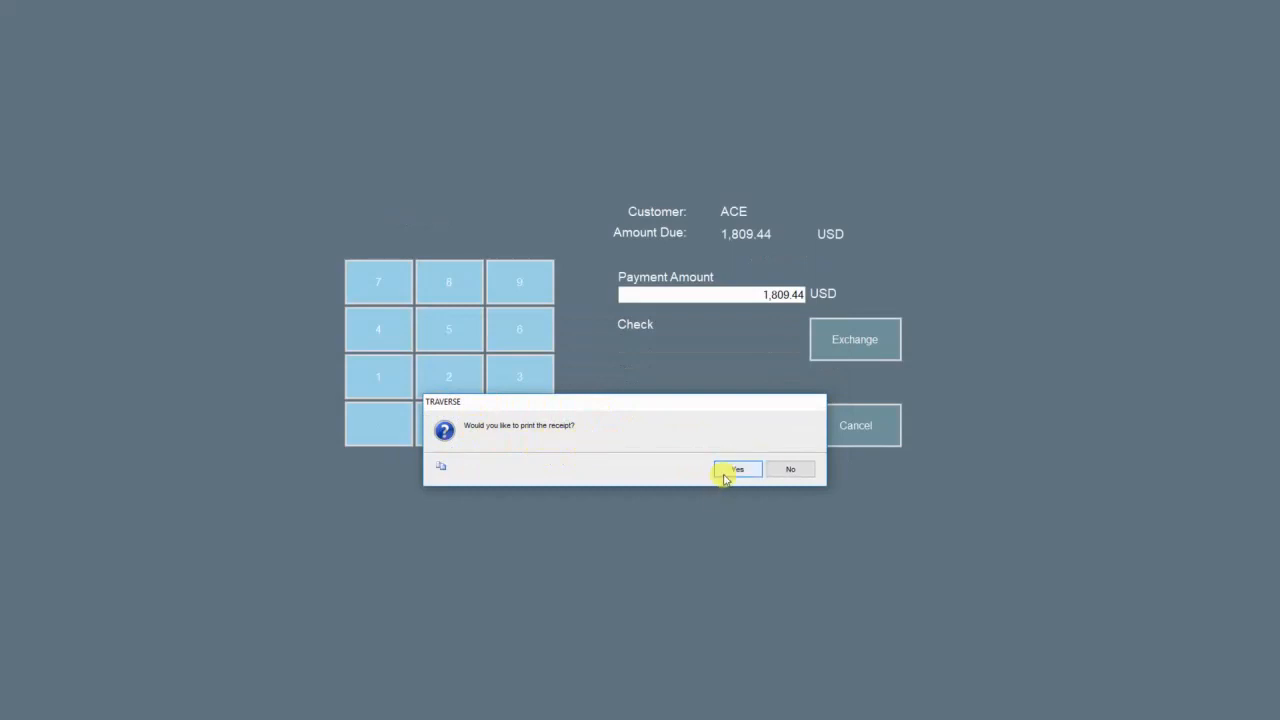
pyautogui.click(753, 471)
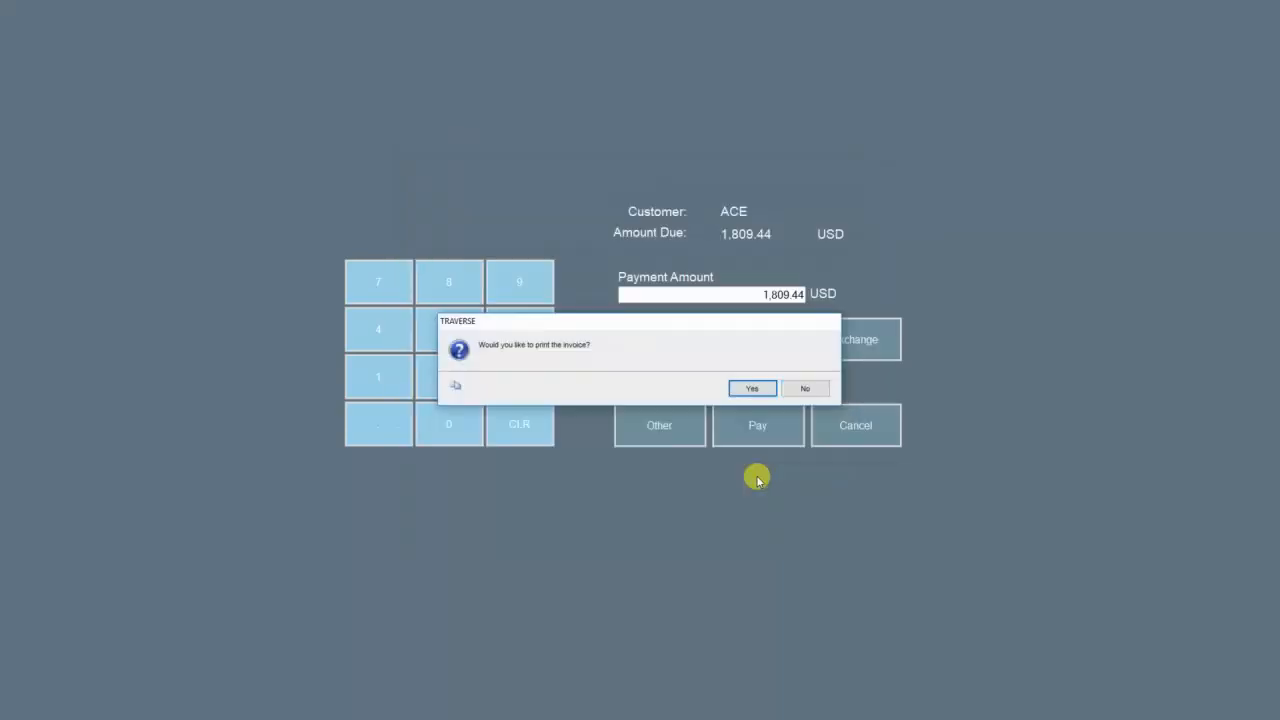
pyautogui.click(806, 391)
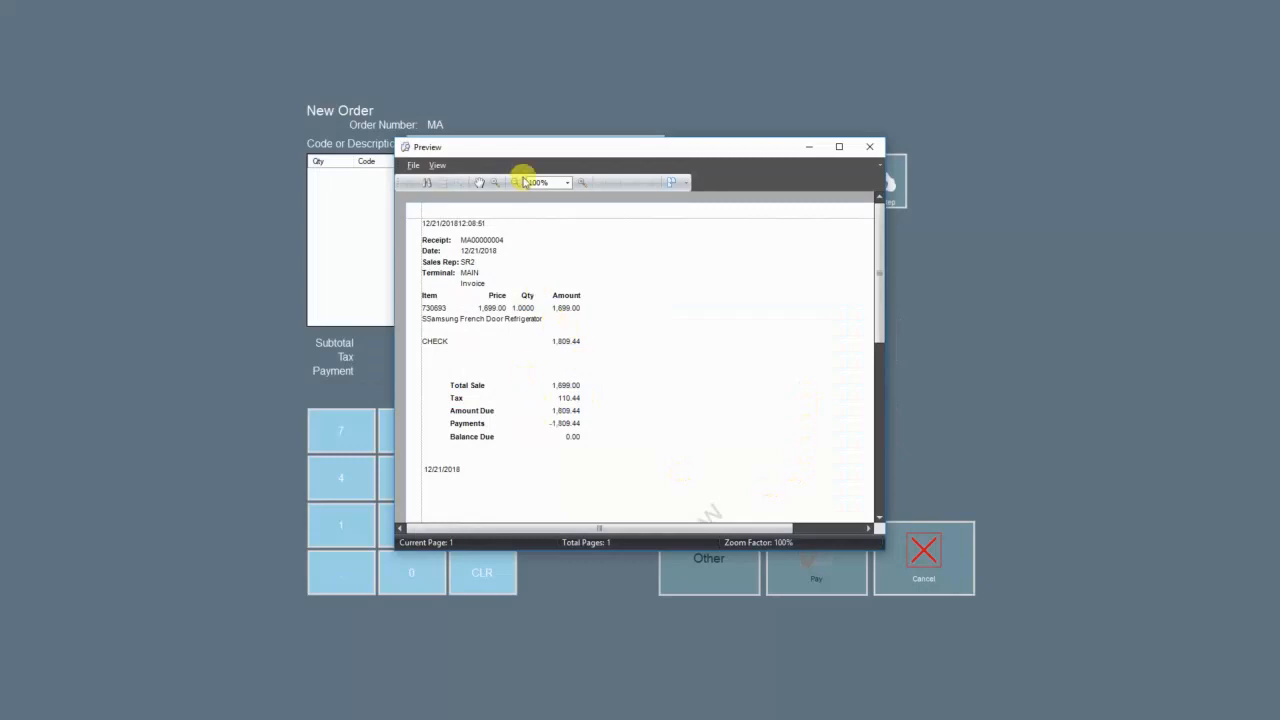
pyautogui.moveTo(530, 163); pyautogui.dragTo(586, 194)
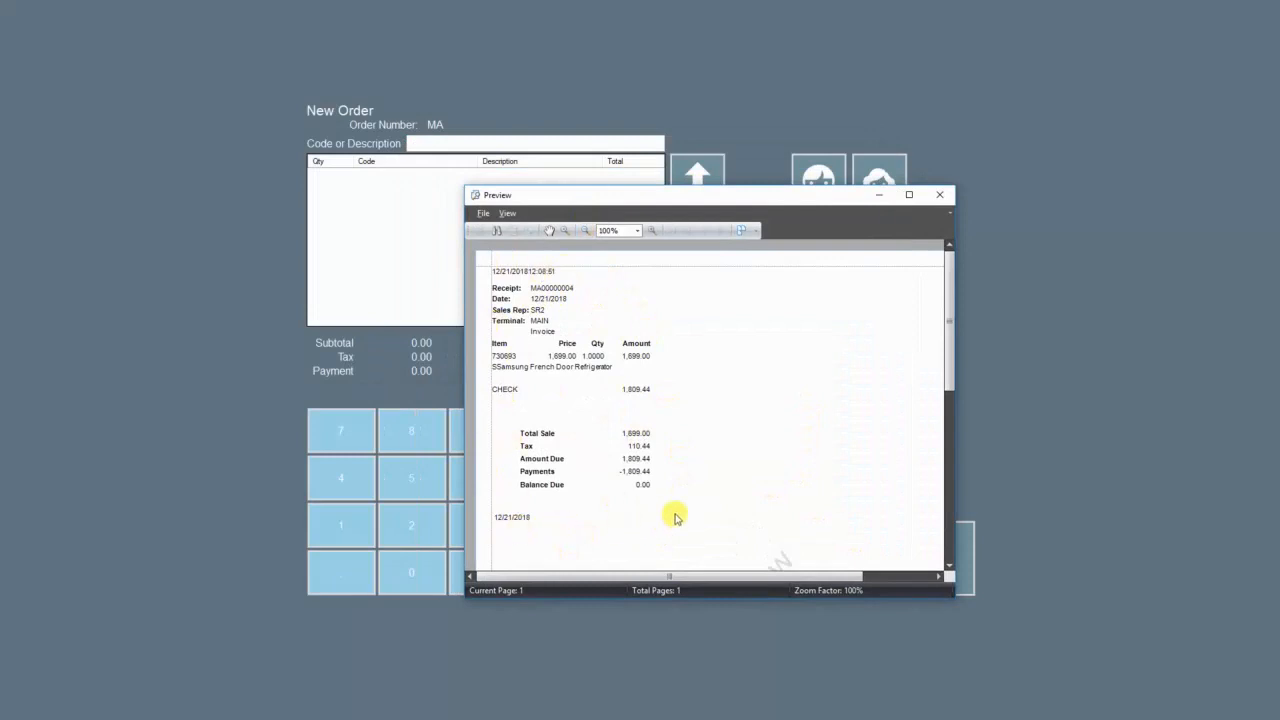
pyautogui.scroll(-2, 675, 517)
pyautogui.scroll(2, 675, 517)
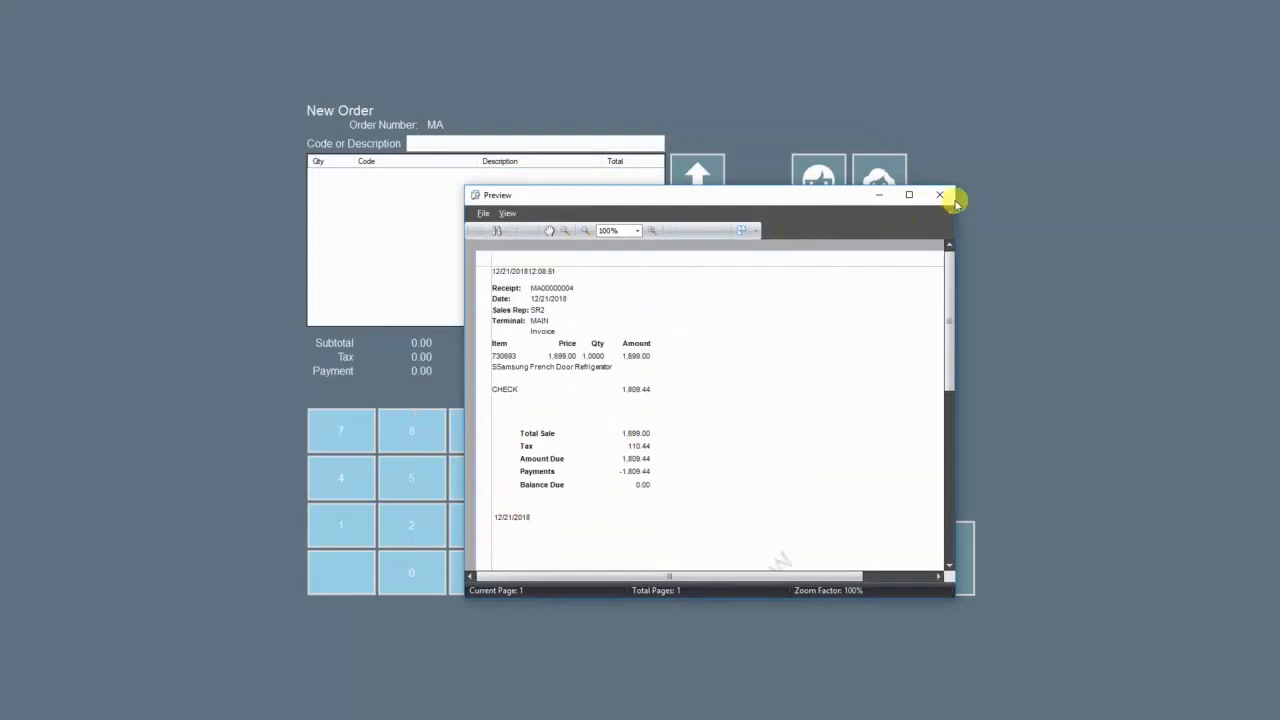
pyautogui.click(941, 202)
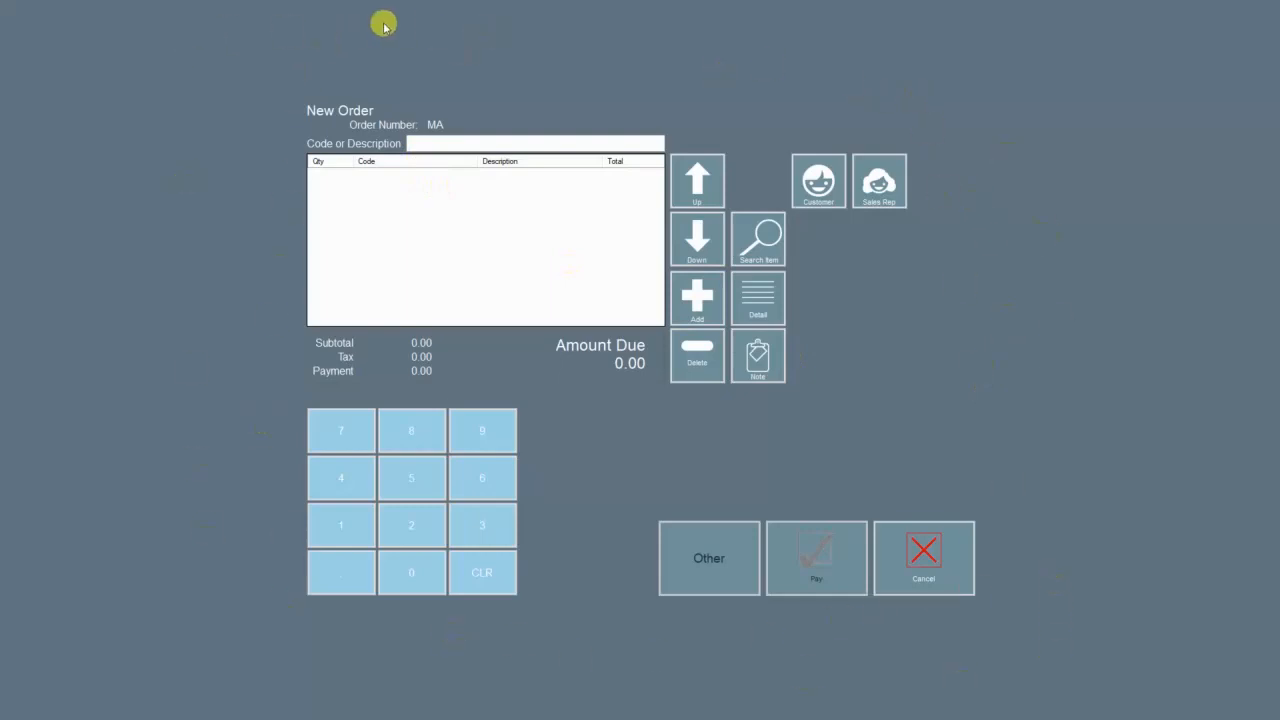
# Step: Cancel the empty MA New Order to return to the main menu
pyautogui.click(903, 565)
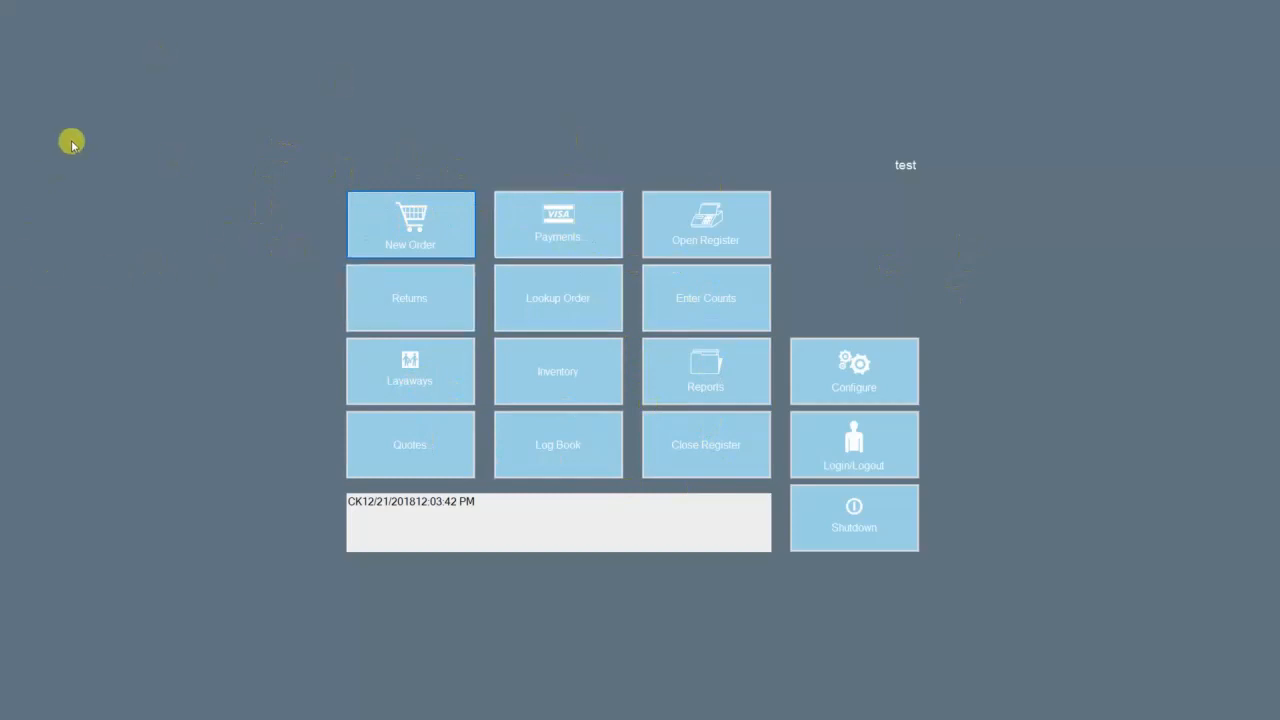
# Step: On Returns, tick Samsung refrigerator 730693 on order MA00000004, skip reason code and note, and press Return
pyautogui.click(383, 297)
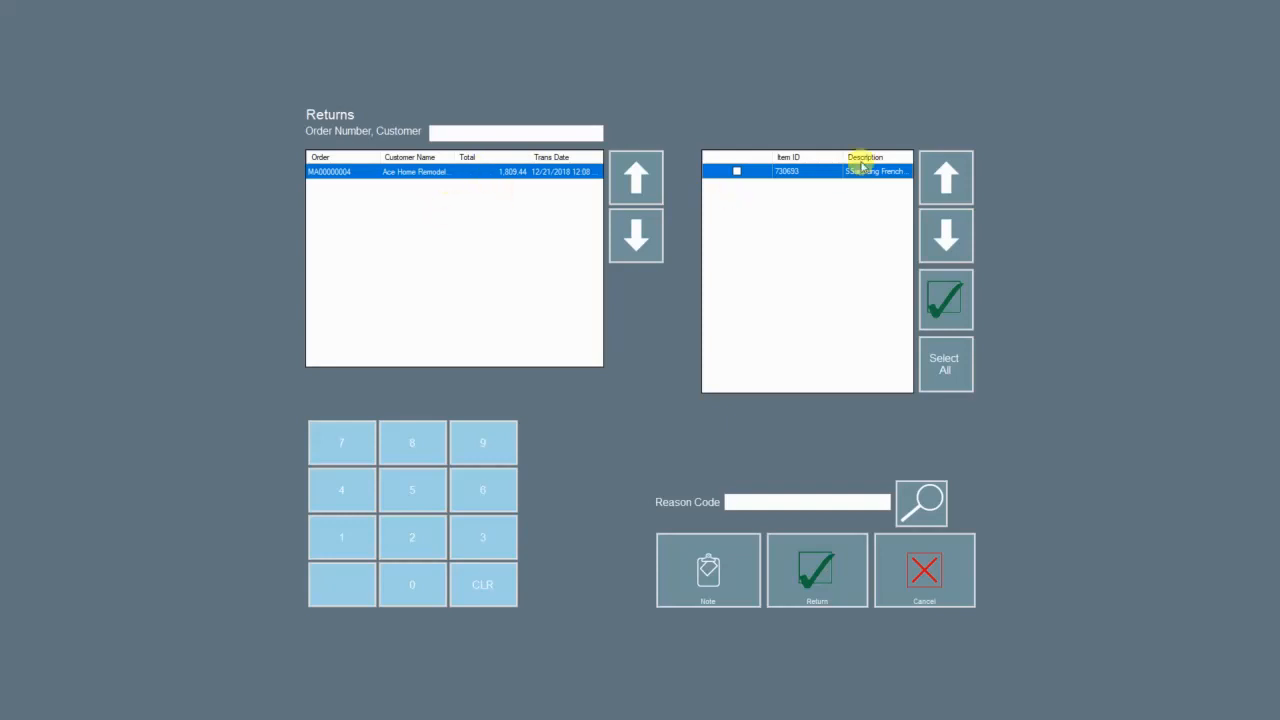
pyautogui.click(736, 172)
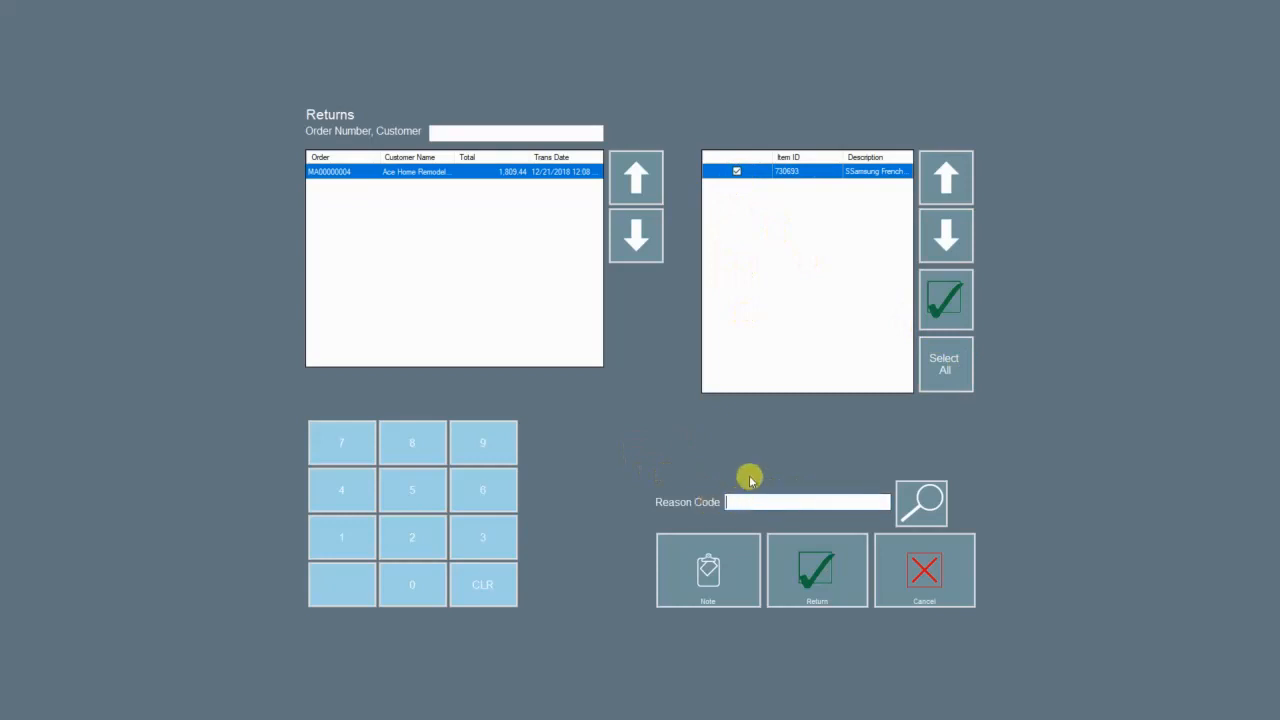
pyautogui.click(920, 505)
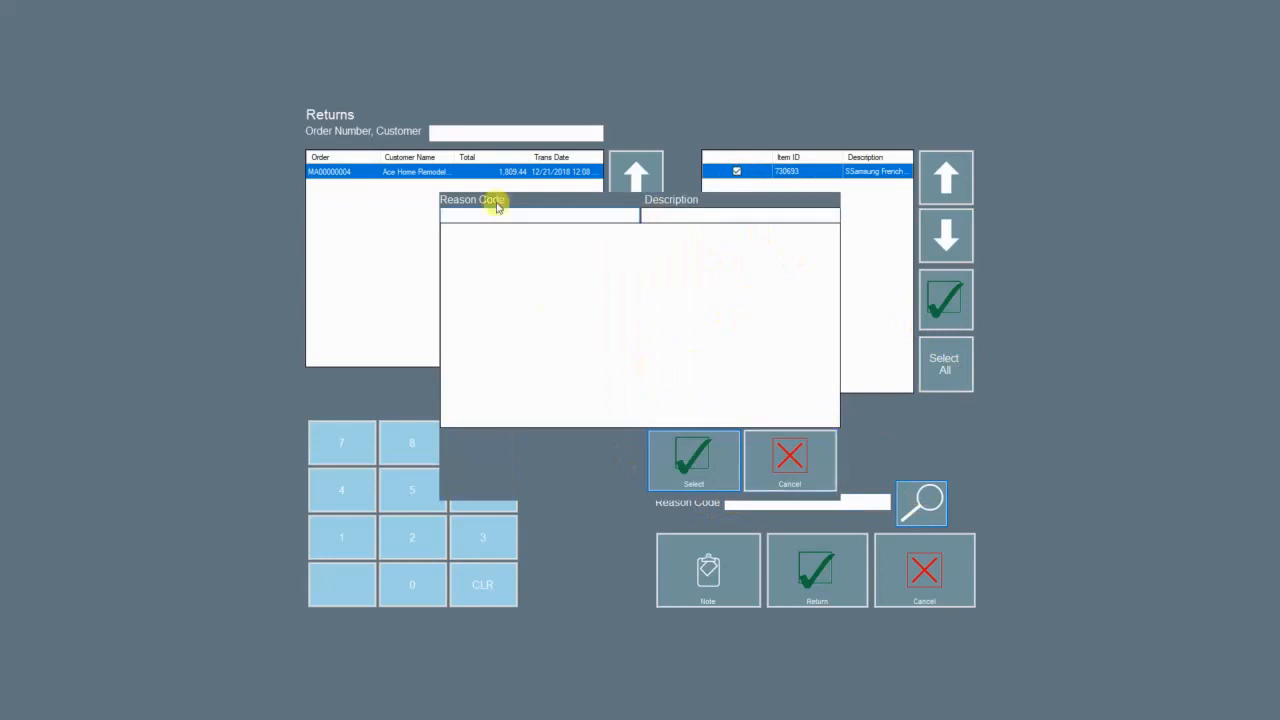
pyautogui.click(768, 456)
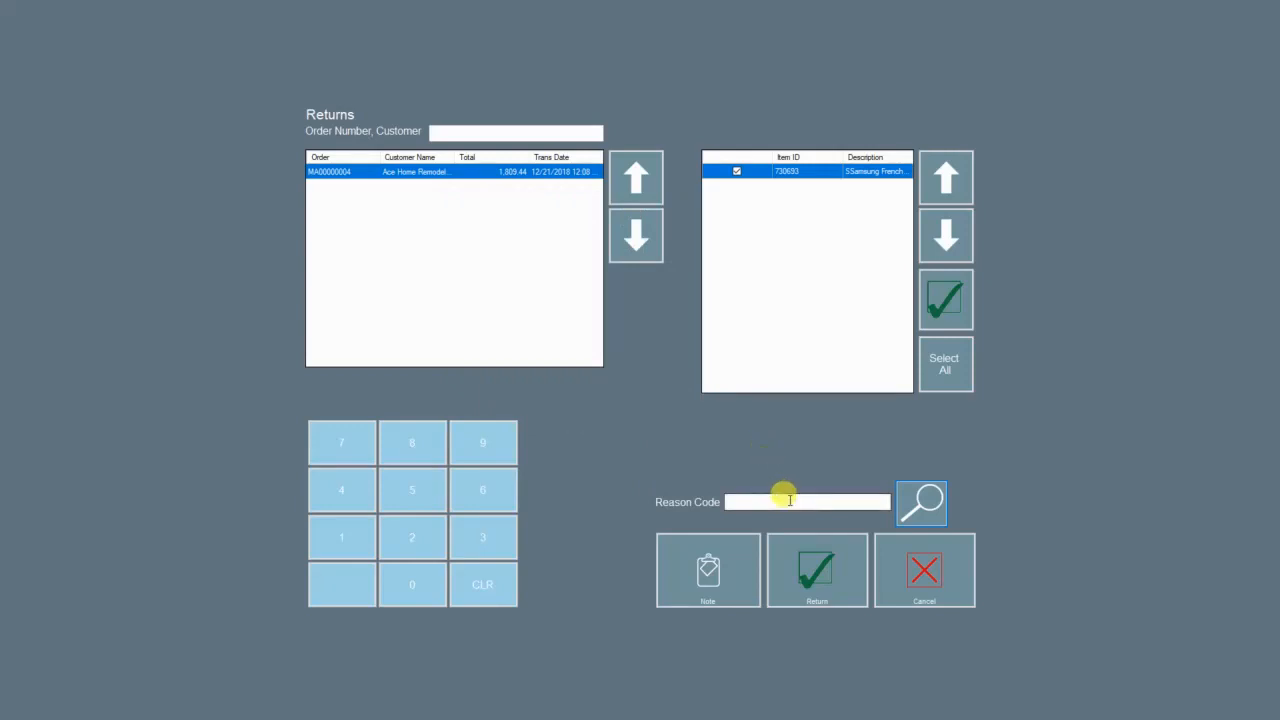
pyautogui.click(743, 568)
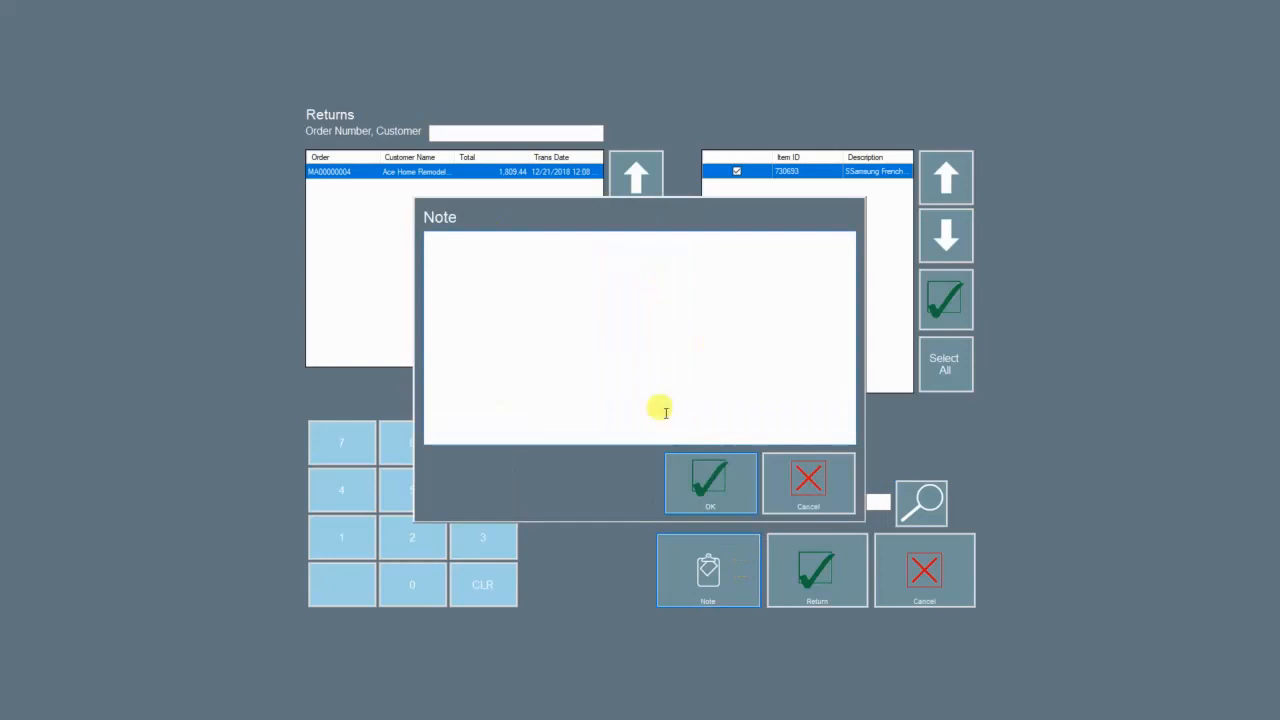
pyautogui.click(838, 464)
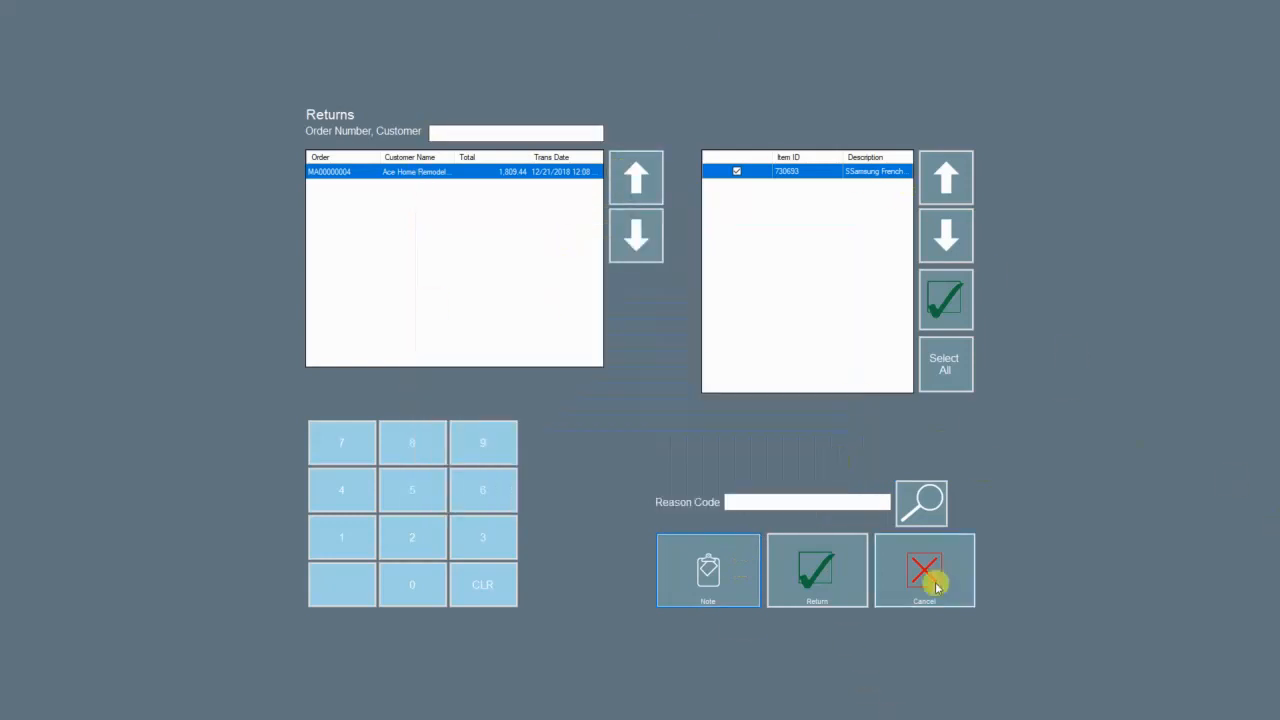
pyautogui.click(817, 572)
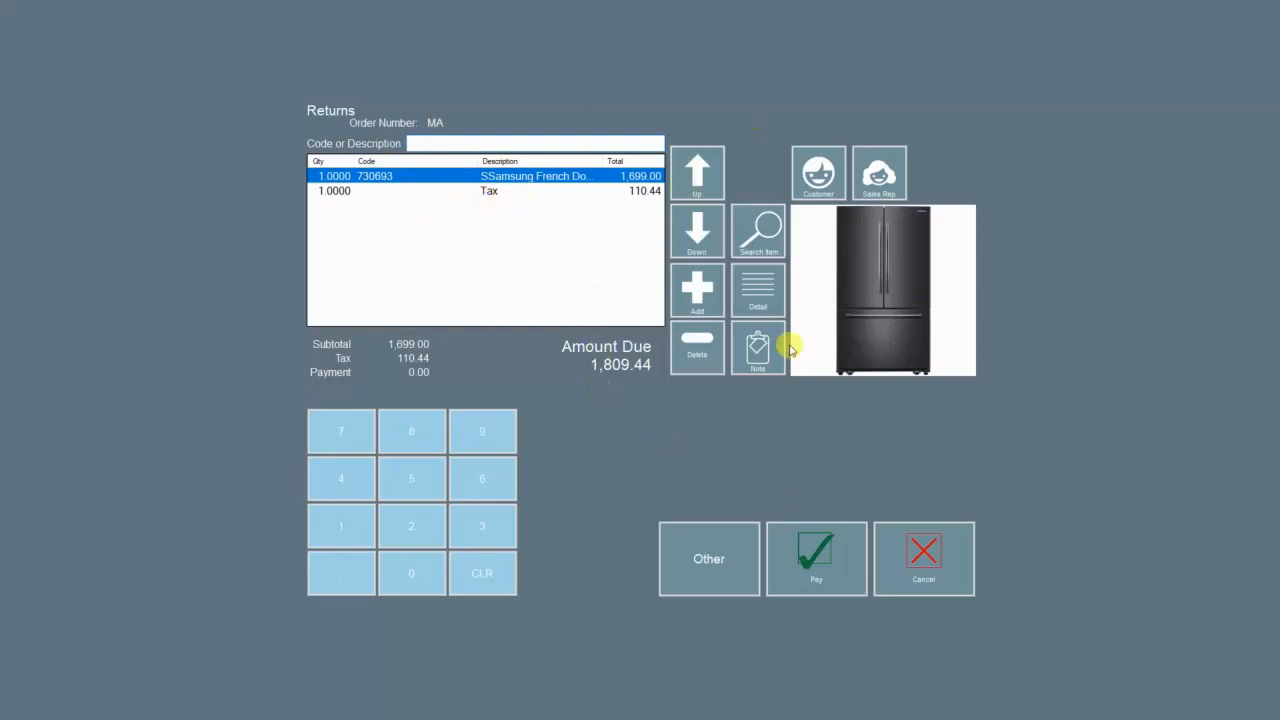
# Step: Refund the 1,809.44 in cash after acknowledging the original check payment
pyautogui.click(816, 565)
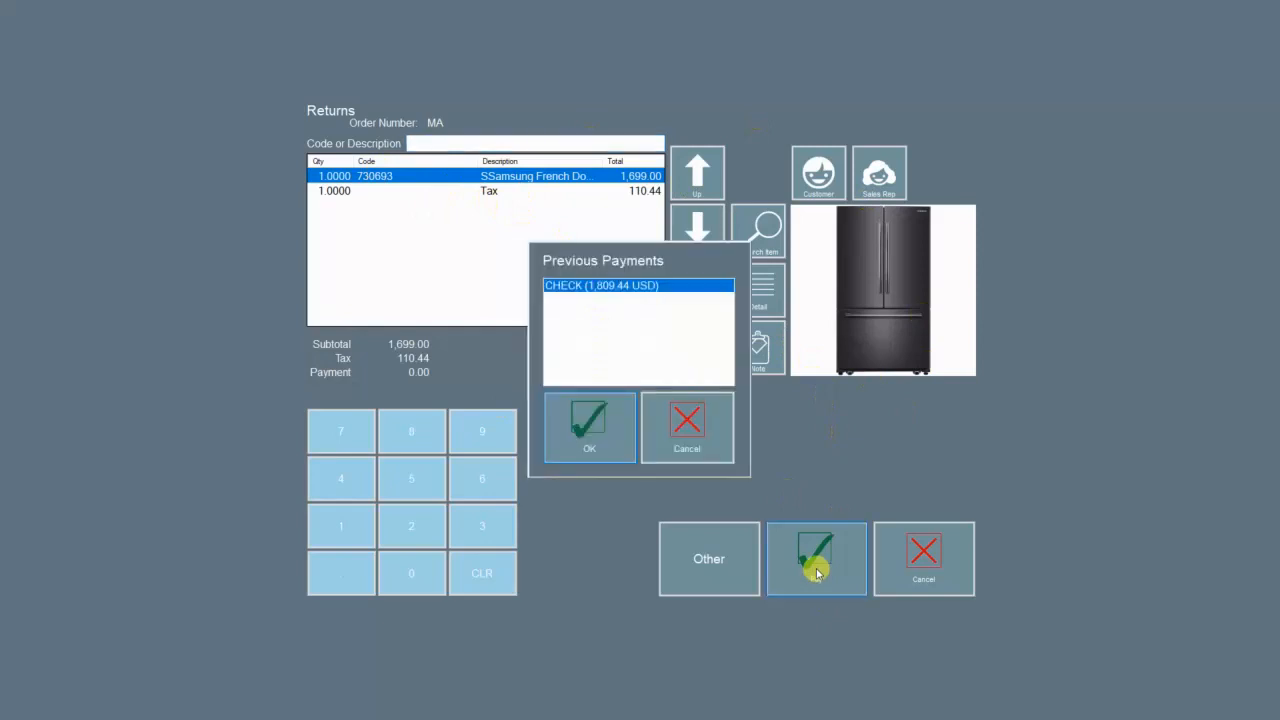
pyautogui.click(633, 289)
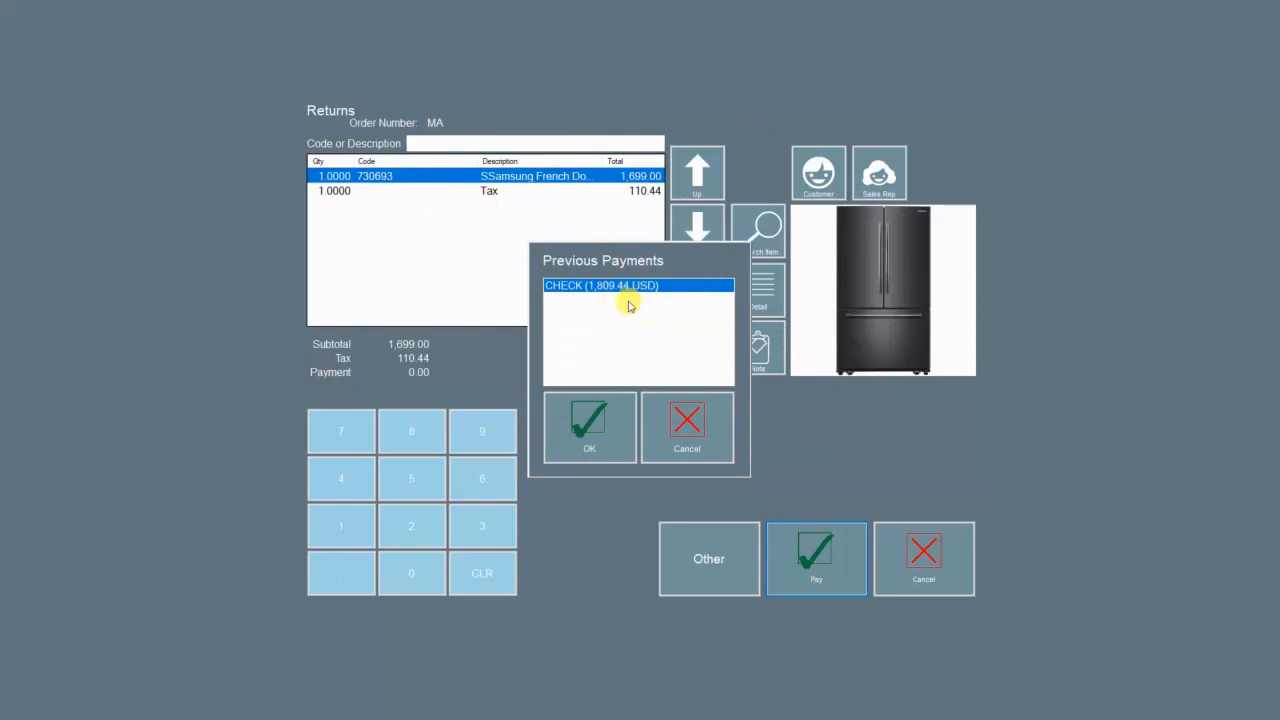
pyautogui.click(588, 421)
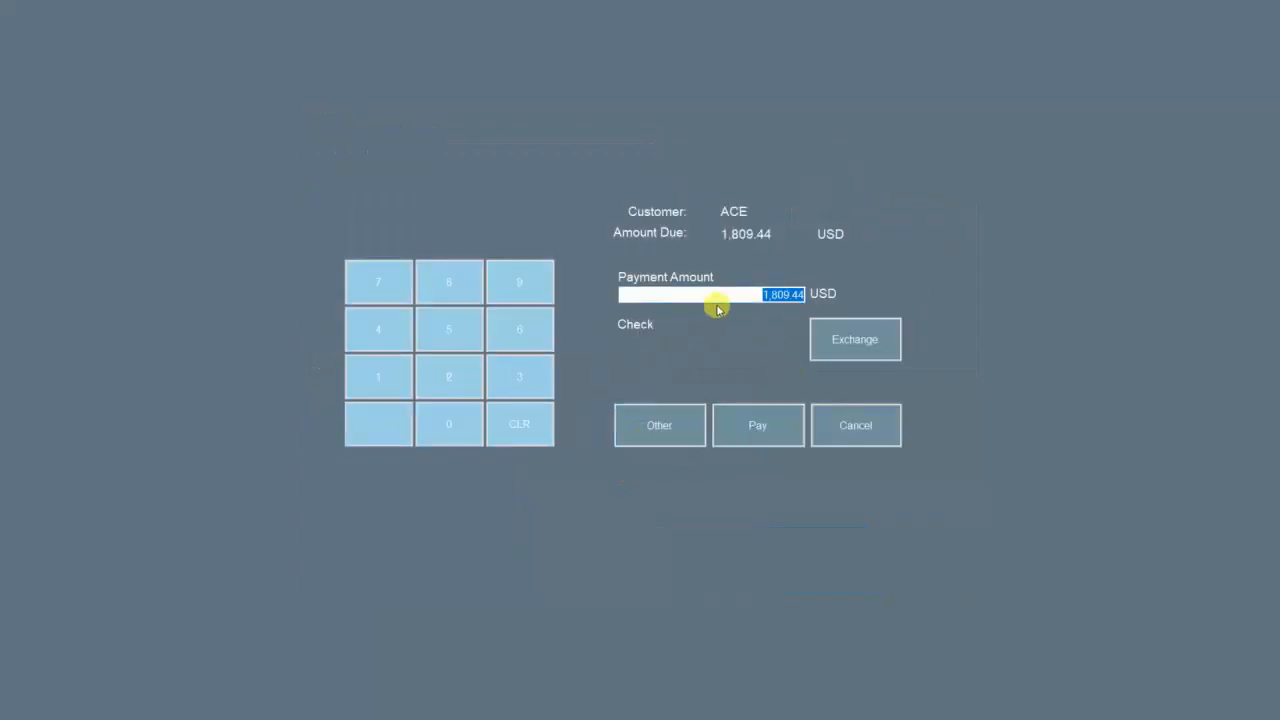
pyautogui.click(657, 425)
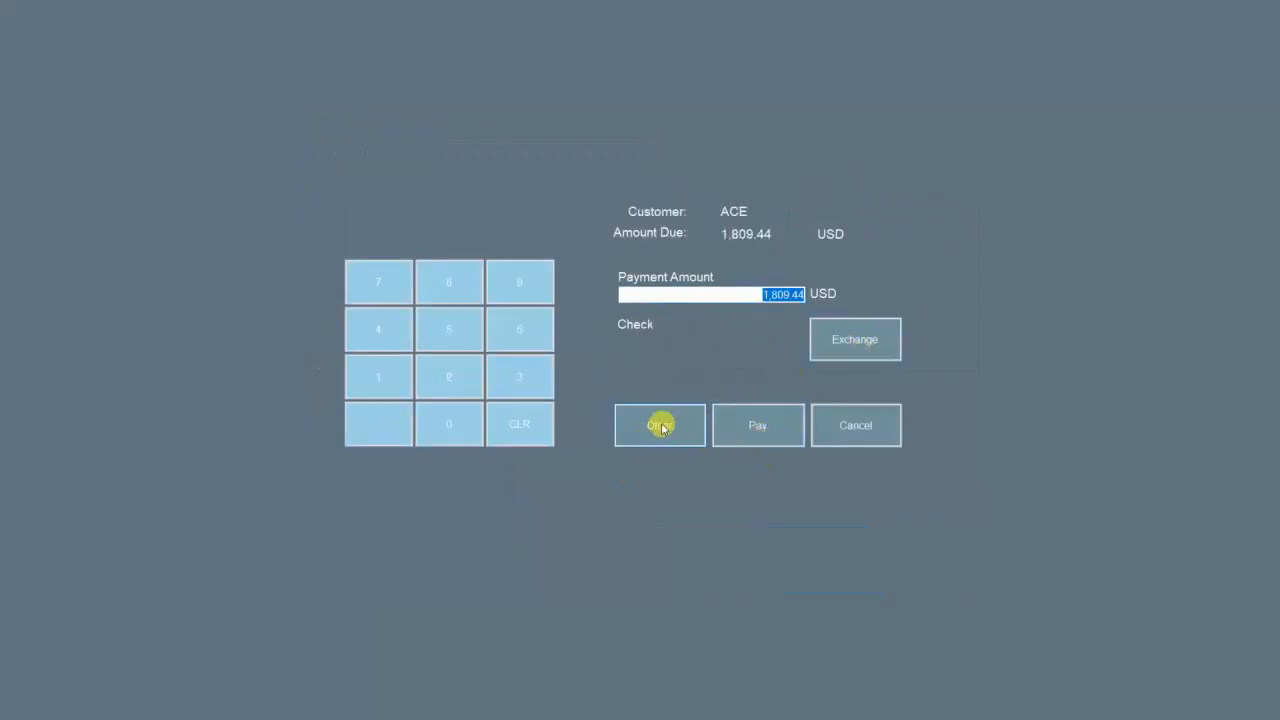
pyautogui.click(468, 316)
pyautogui.click(737, 289)
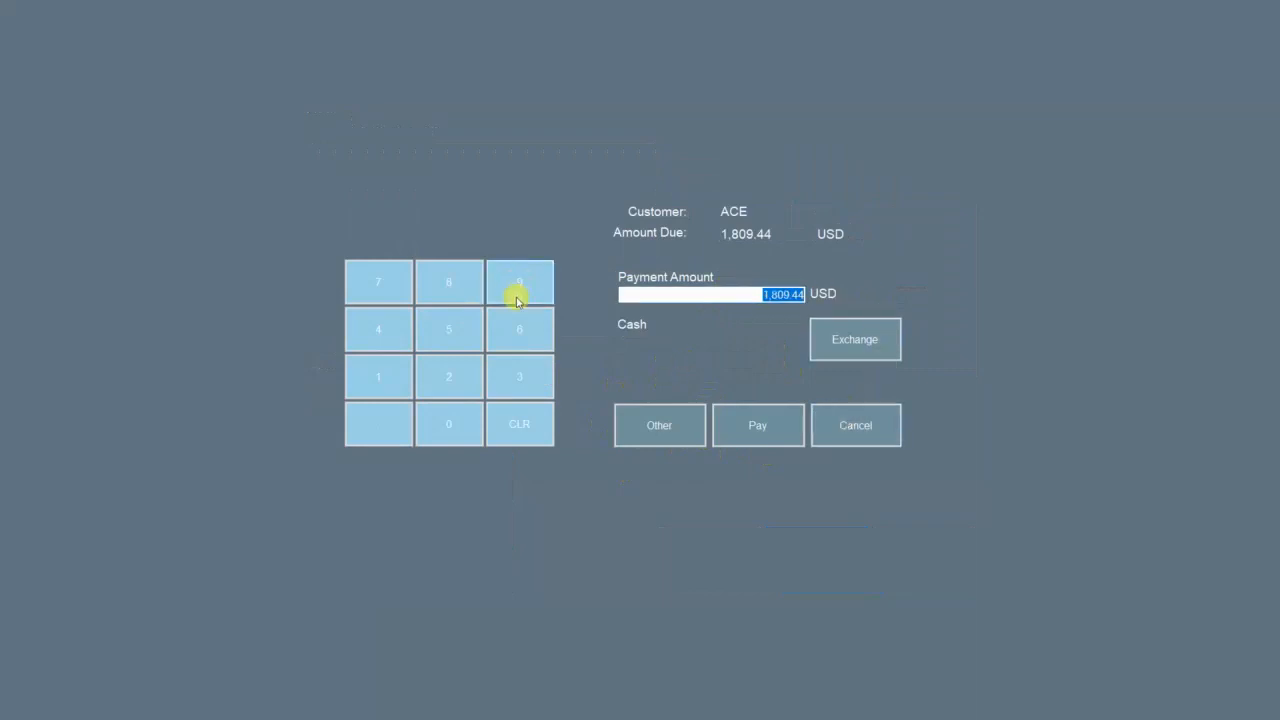
pyautogui.click(757, 427)
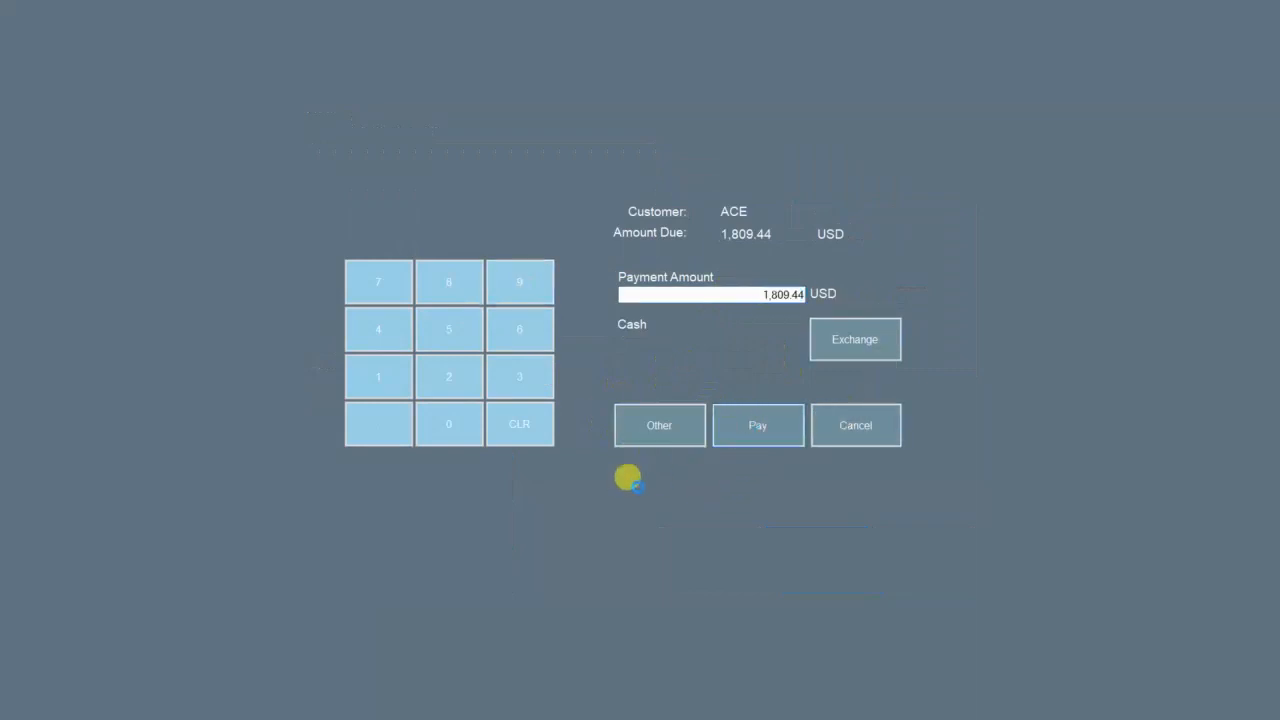
# Step: Print the return receipt without the invoice and review the receipt preview
pyautogui.click(764, 392)
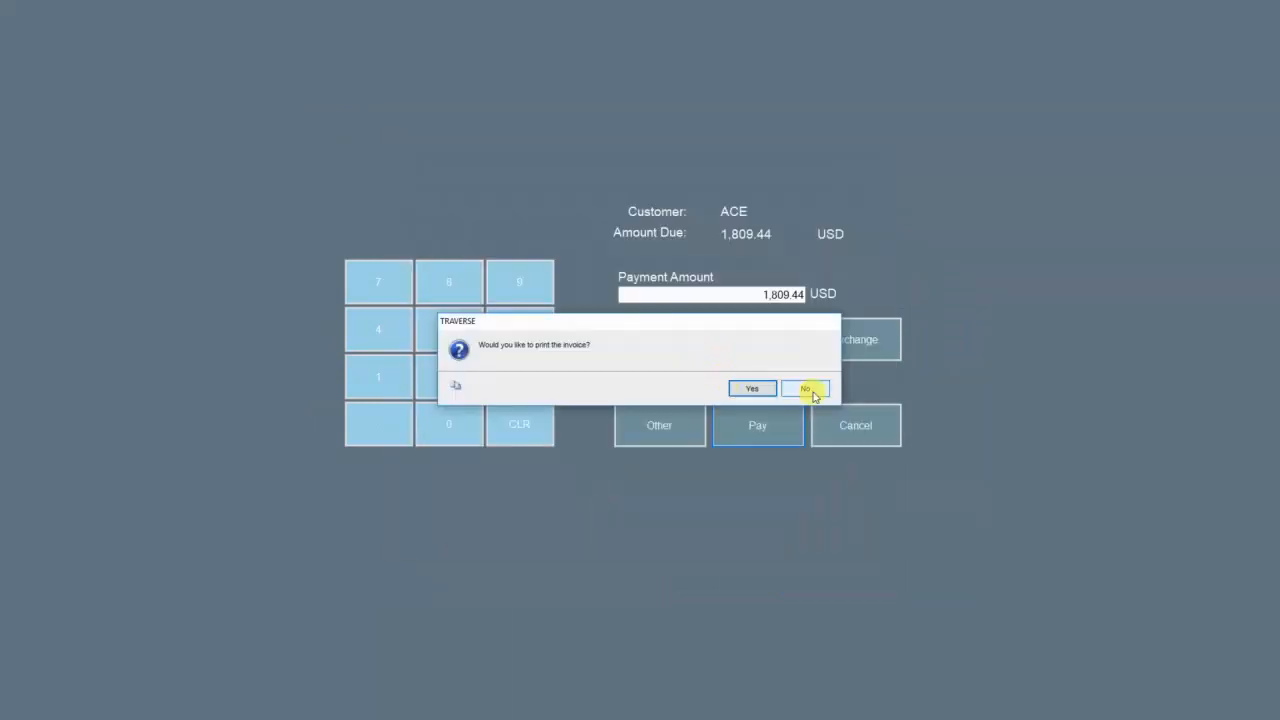
pyautogui.click(812, 393)
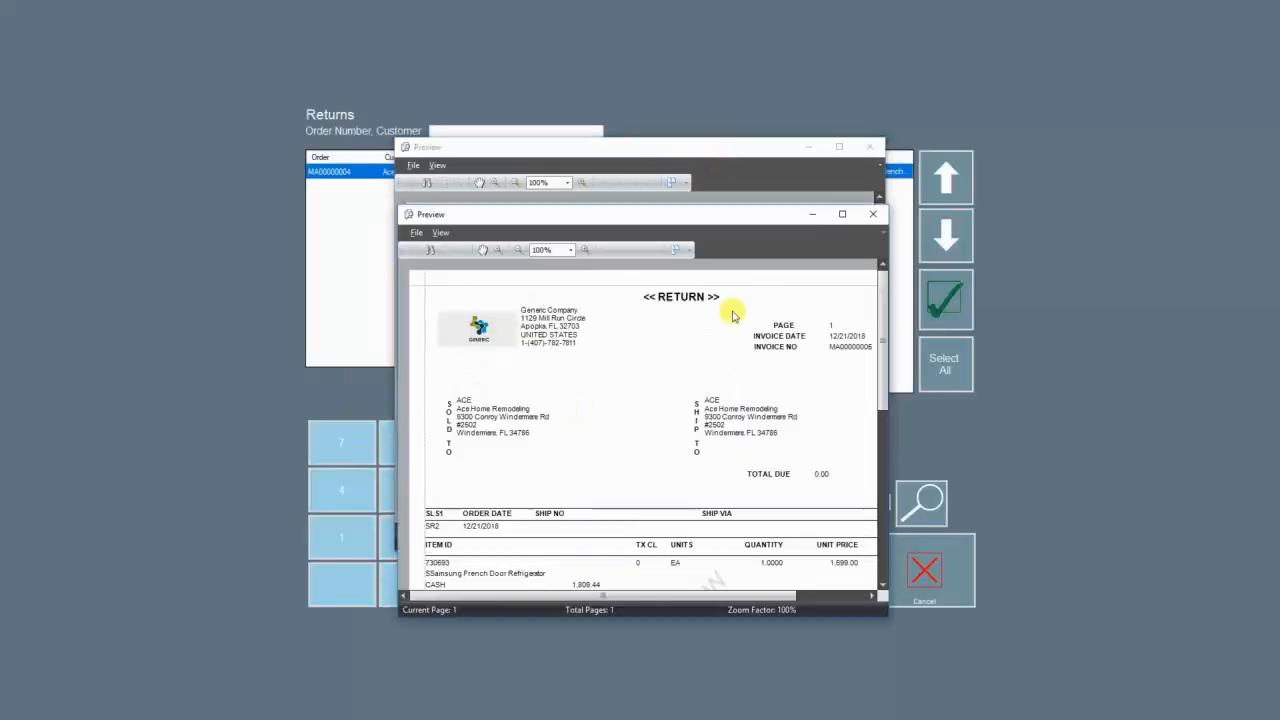
pyautogui.click(668, 410)
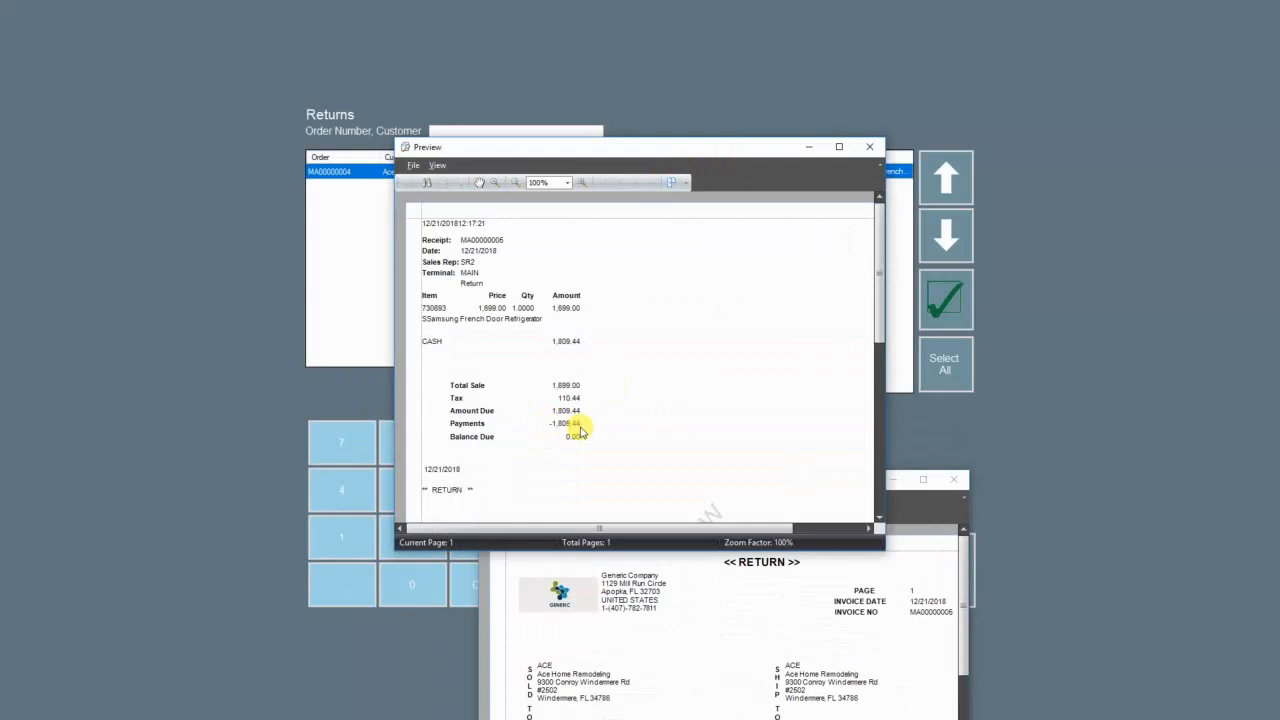
pyautogui.scroll(-5, 572, 448)
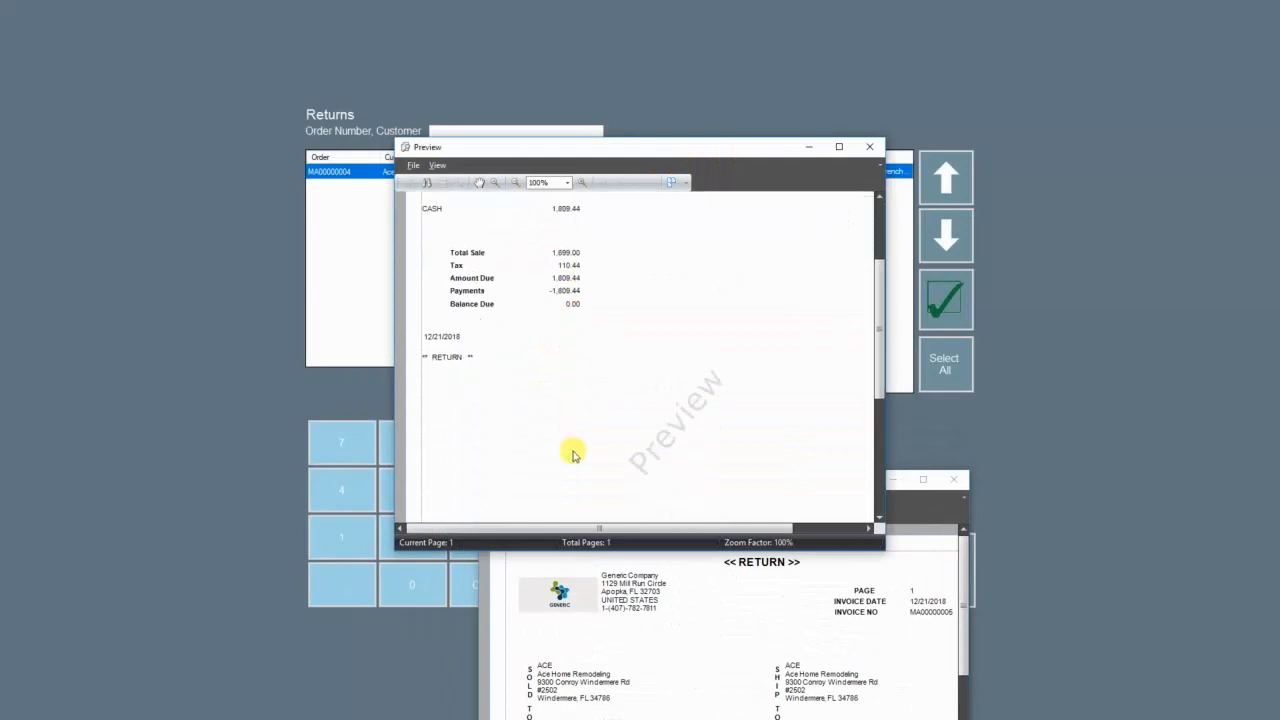
pyautogui.scroll(5, 572, 455)
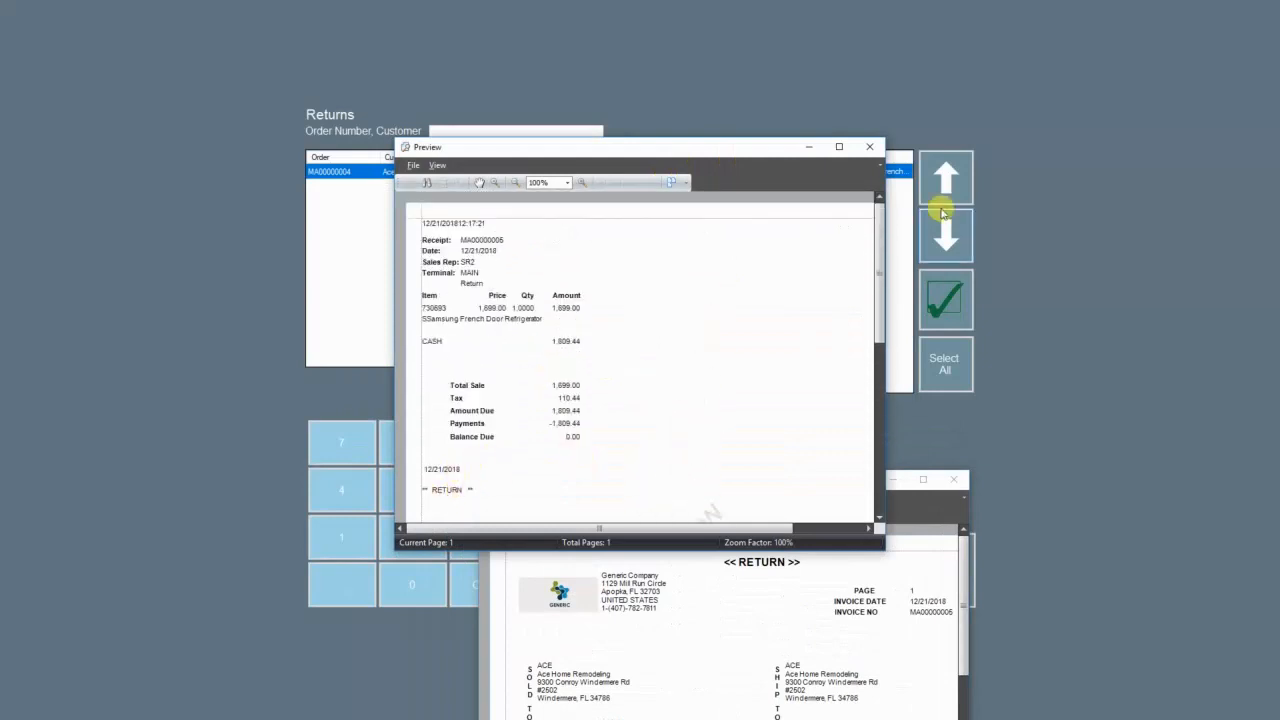
pyautogui.click(865, 147)
# Step: Maximize and scroll through the RETURN invoice preview, then close it
pyautogui.moveTo(806, 482); pyautogui.dragTo(652, 78)
pyautogui.click(766, 73)
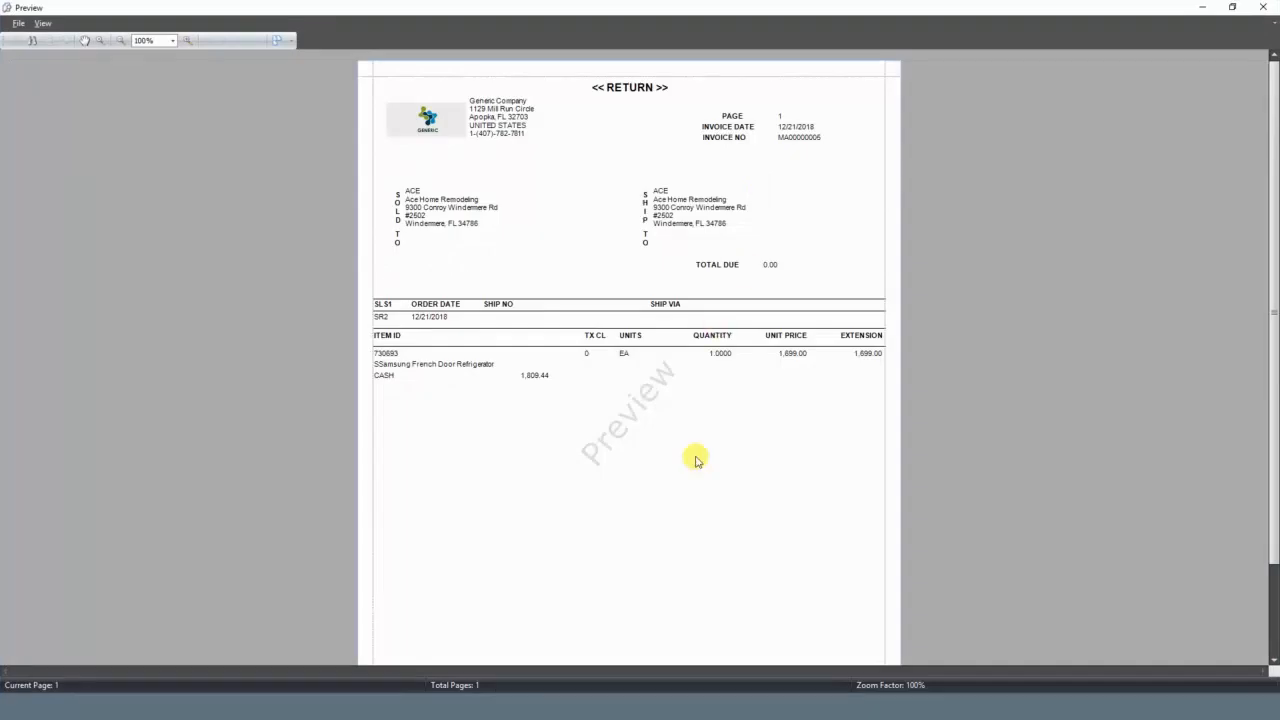
pyautogui.scroll(-2, 696, 458)
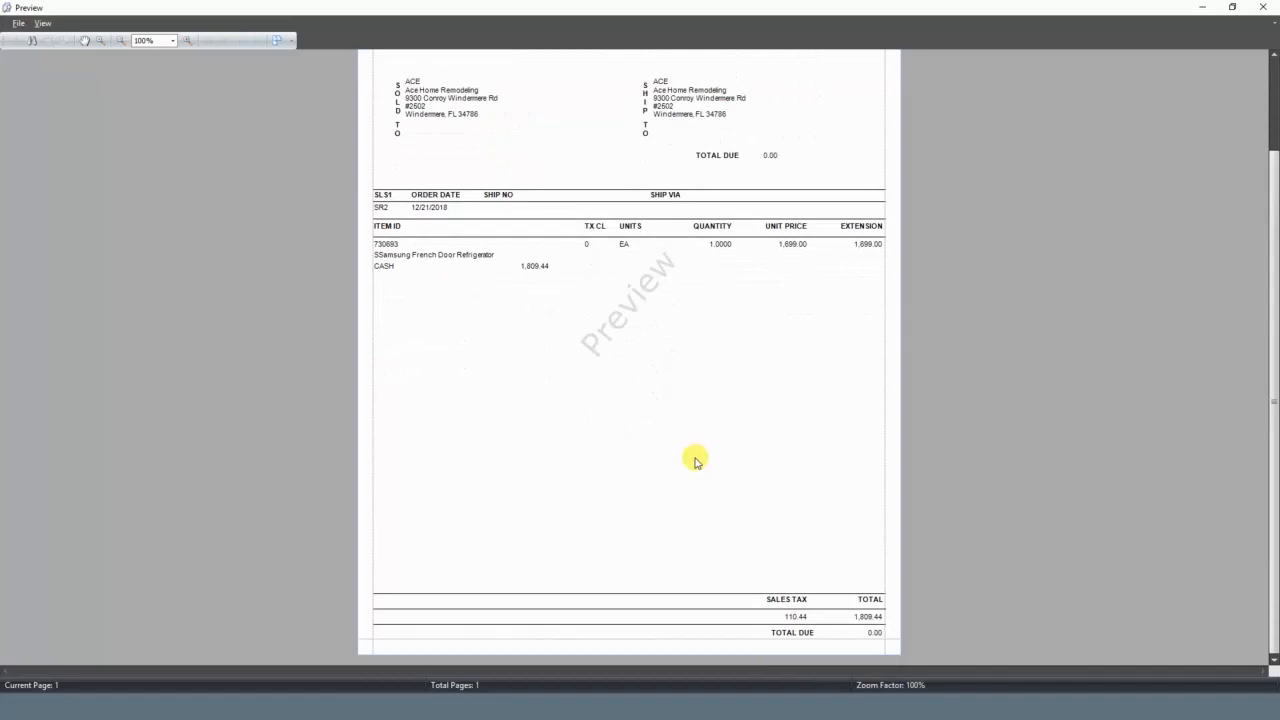
pyautogui.scroll(3, 695, 463)
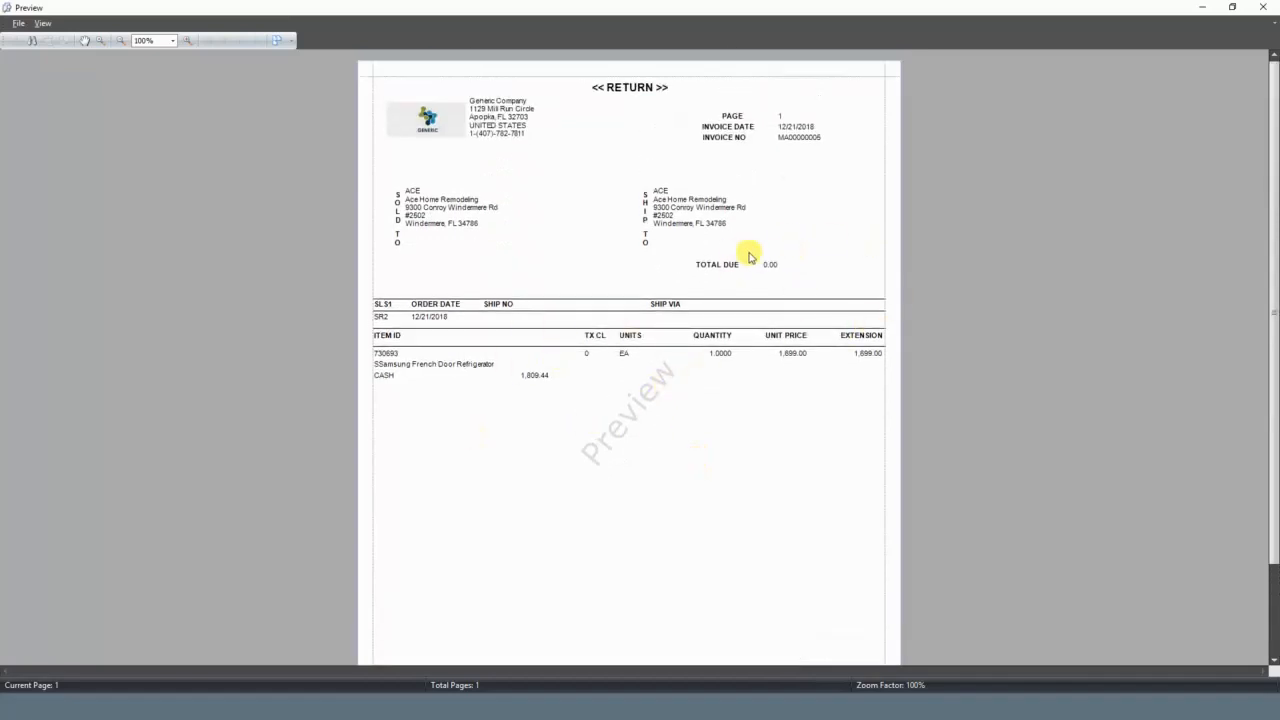
pyautogui.scroll(-2, 778, 496)
pyautogui.scroll(2, 800, 415)
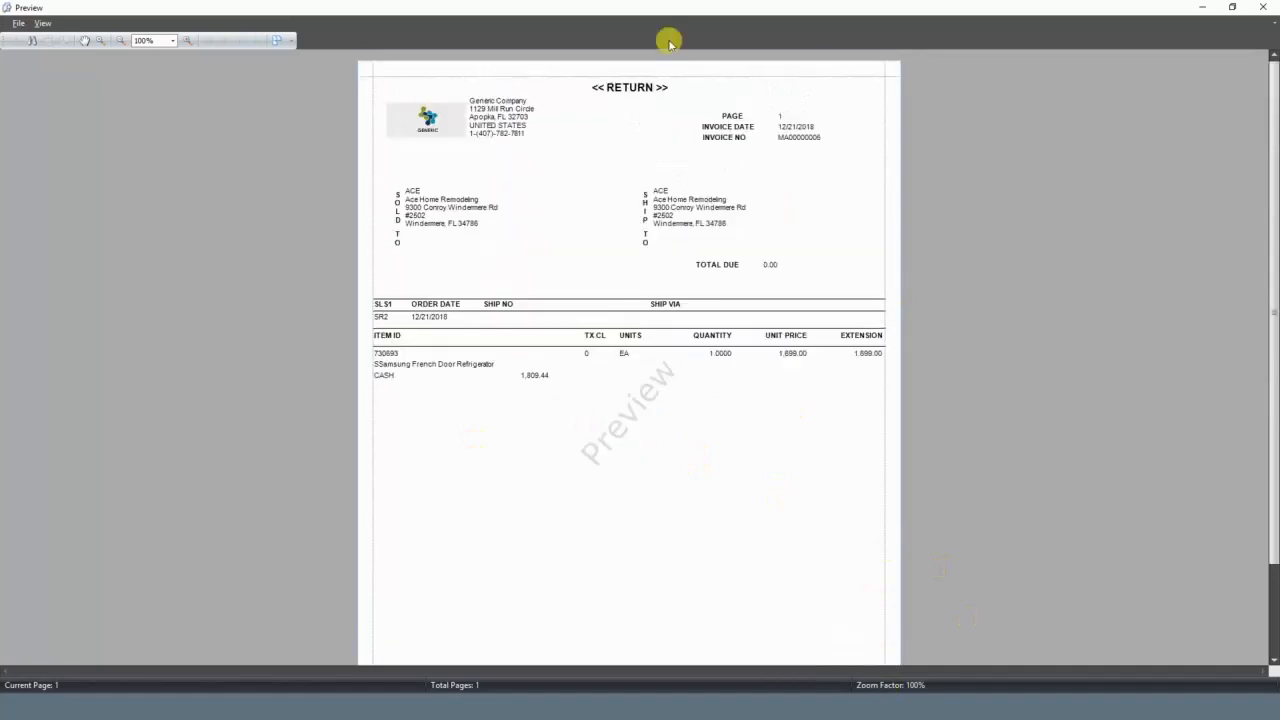
pyautogui.scroll(-2, 785, 415)
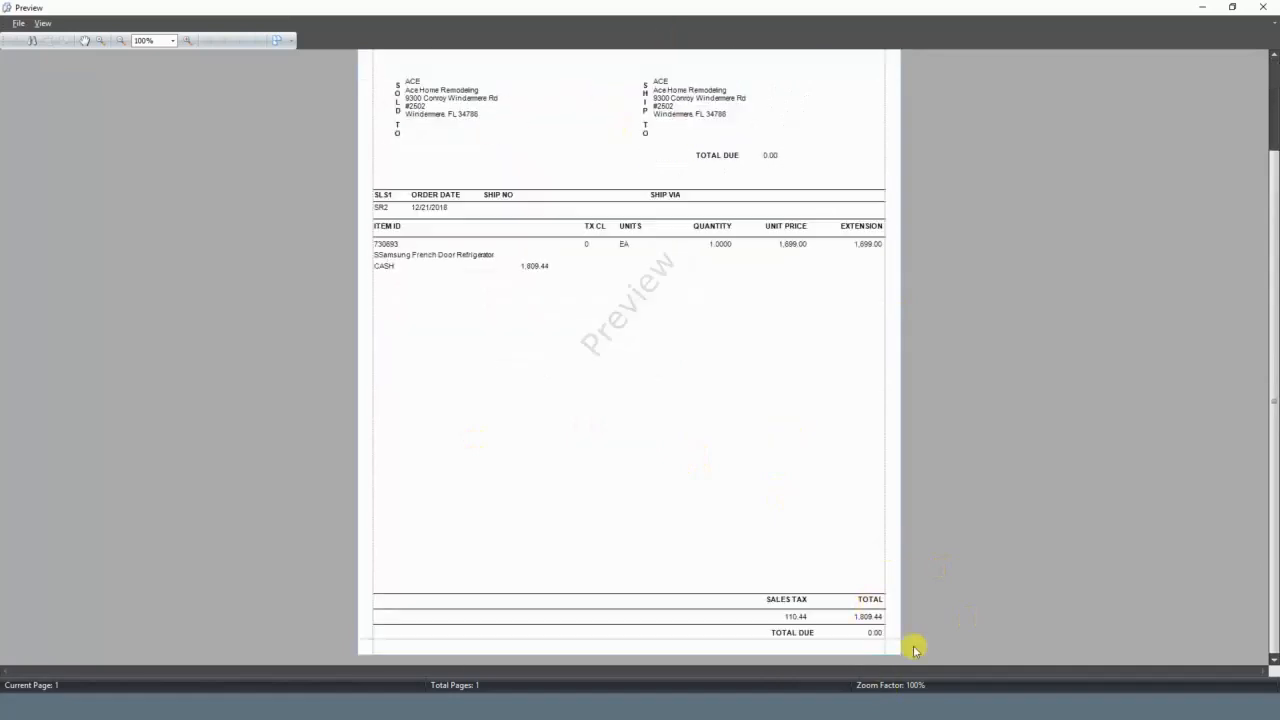
pyautogui.click(1263, 7)
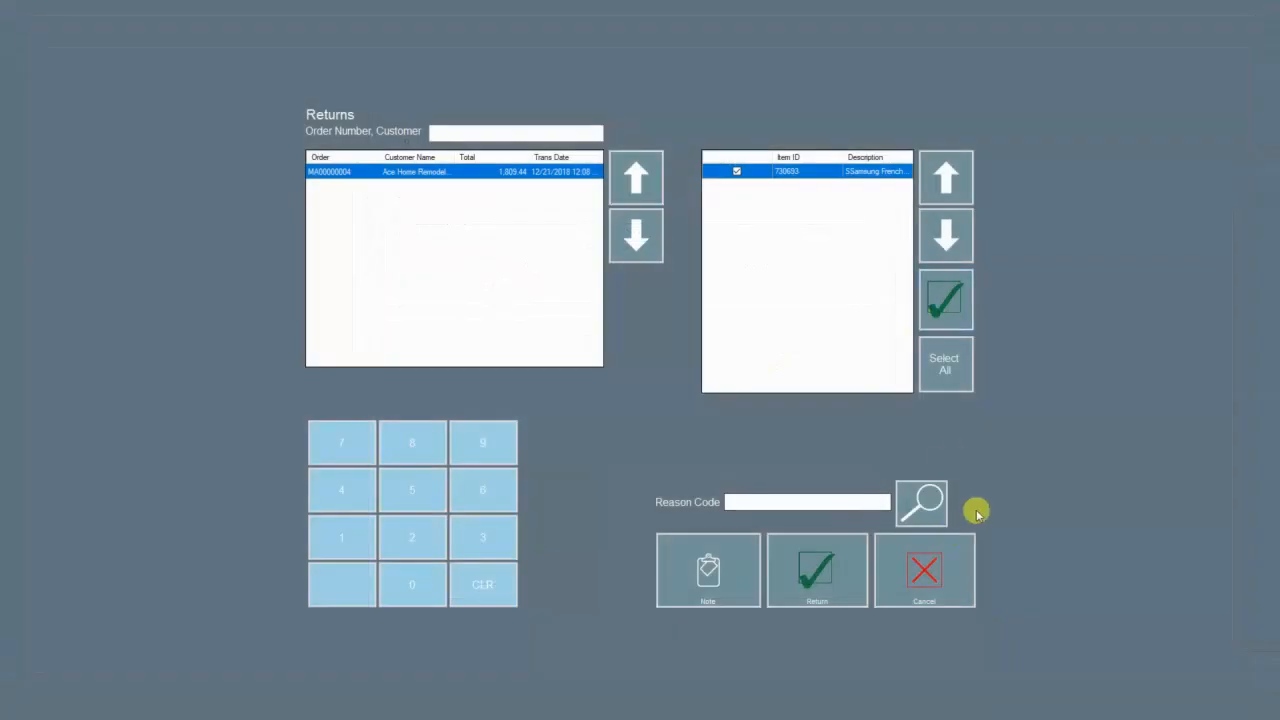
# Step: Leave Returns, compare orders MA00000004 and MA00000005 in Lookup Order, view MA00000004's detail, then exit
pyautogui.click(910, 566)
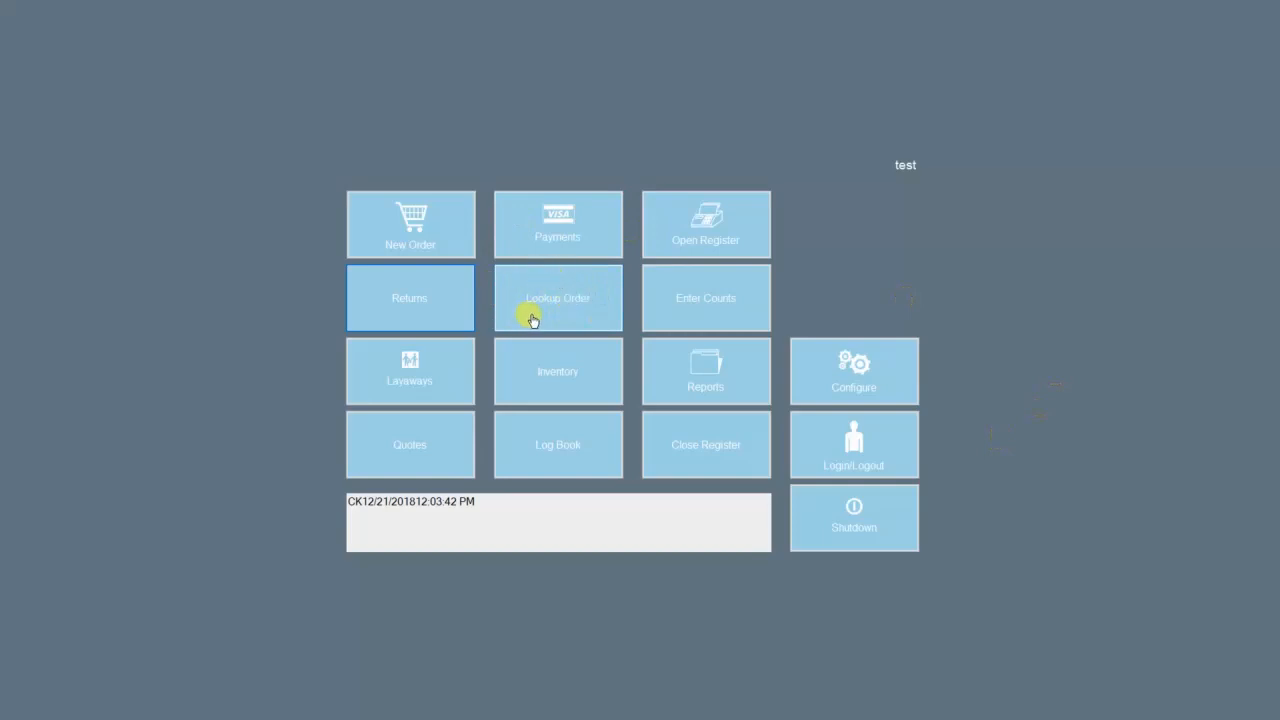
pyautogui.click(570, 309)
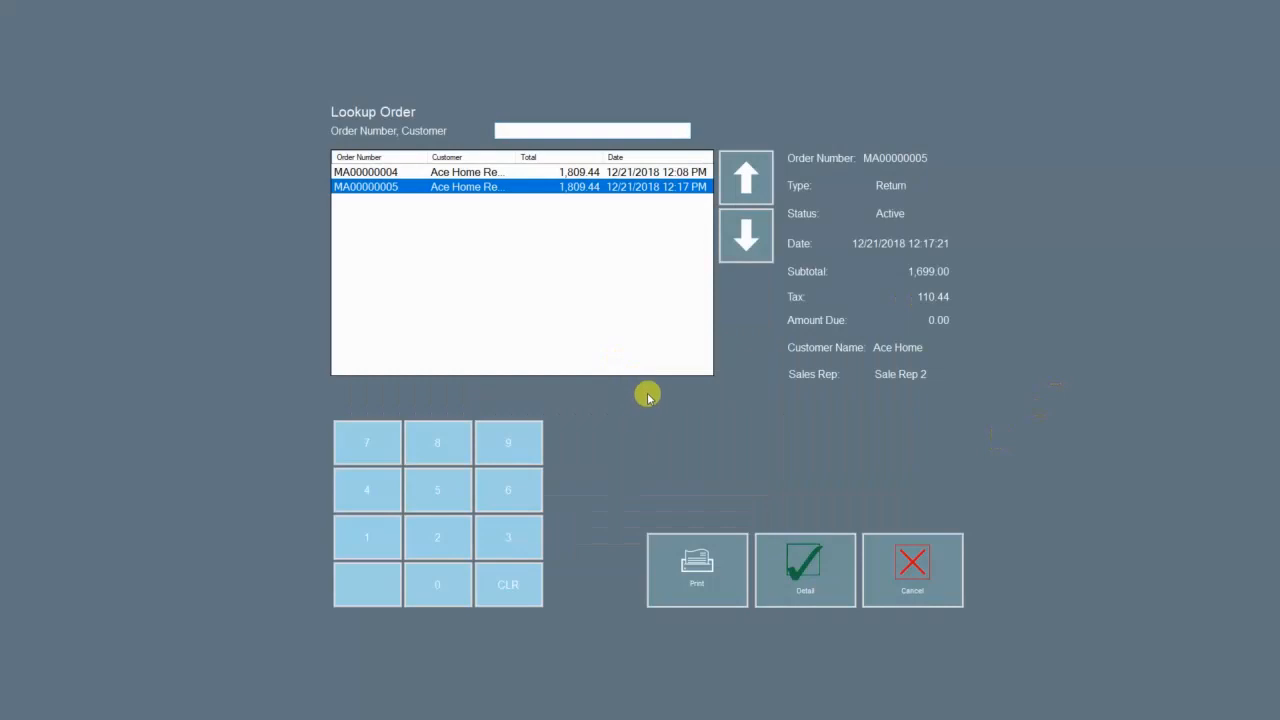
pyautogui.click(640, 172)
pyautogui.click(640, 188)
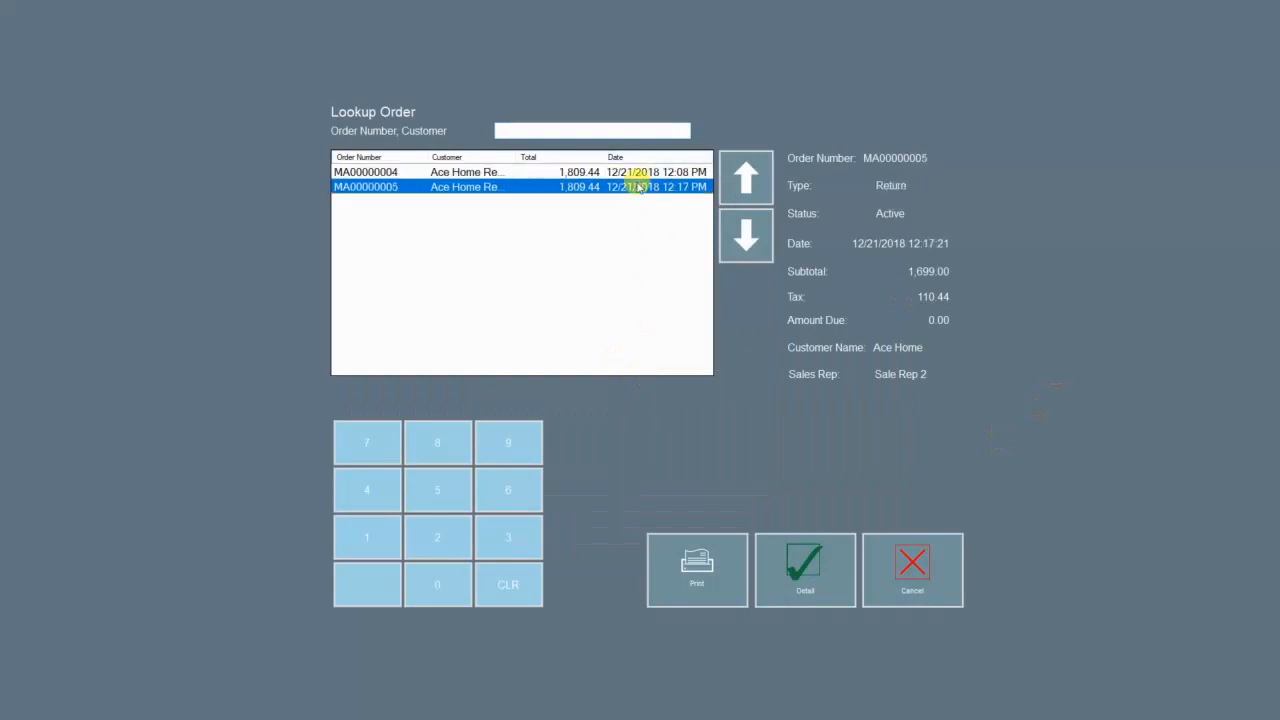
pyautogui.click(634, 173)
pyautogui.moveTo(424, 158)
pyautogui.mouseDown()
pyautogui.moveTo(465, 160)
pyautogui.moveTo(421, 157)
pyautogui.mouseUp()
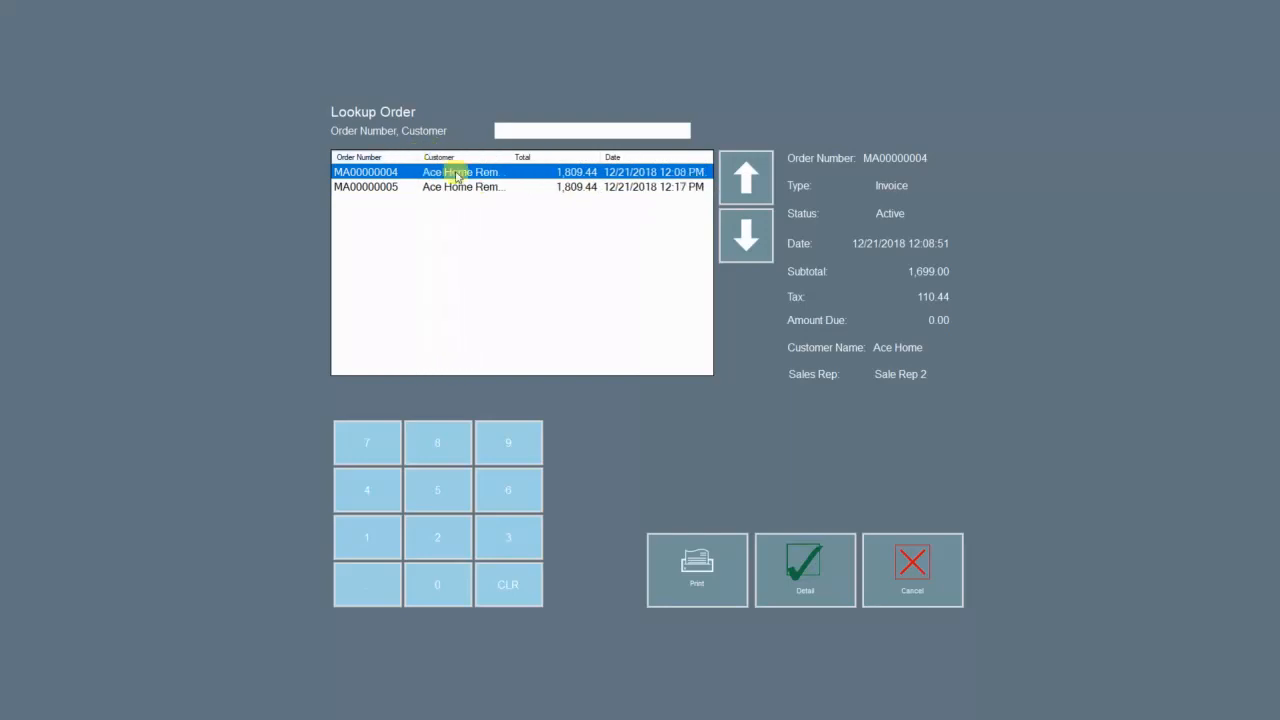
pyautogui.click(672, 172)
pyautogui.click(690, 187)
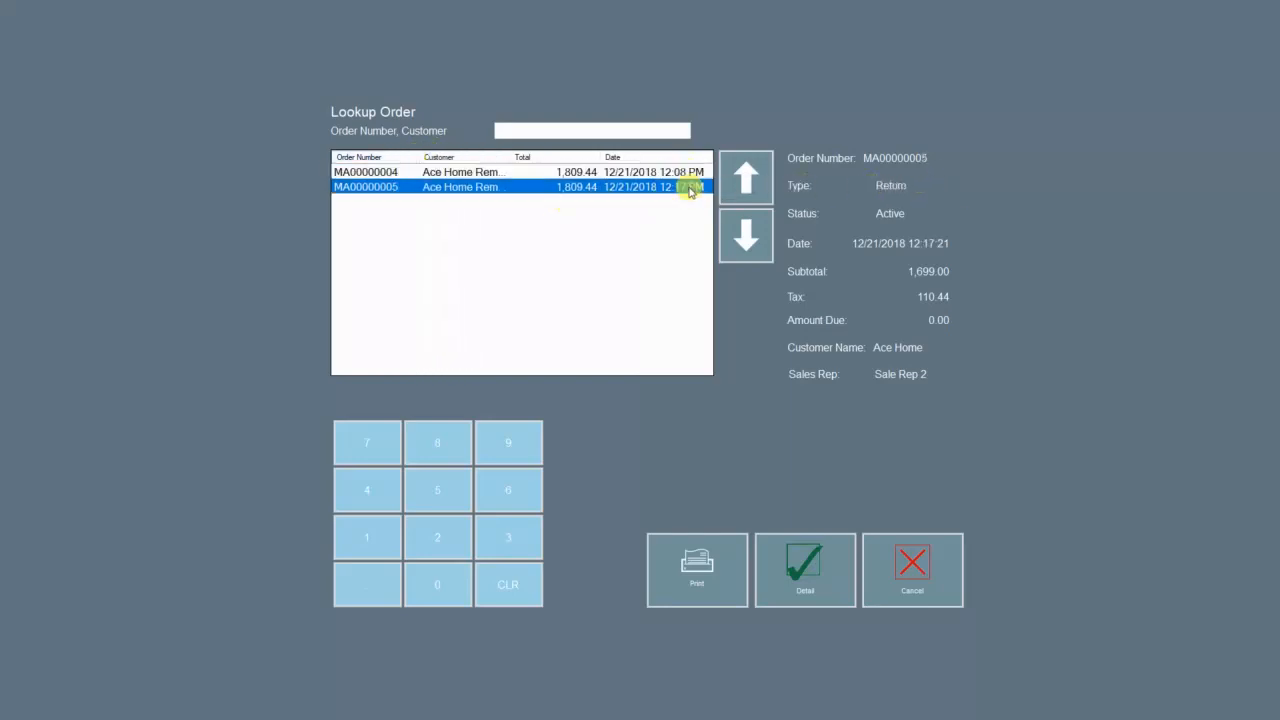
pyautogui.click(691, 175)
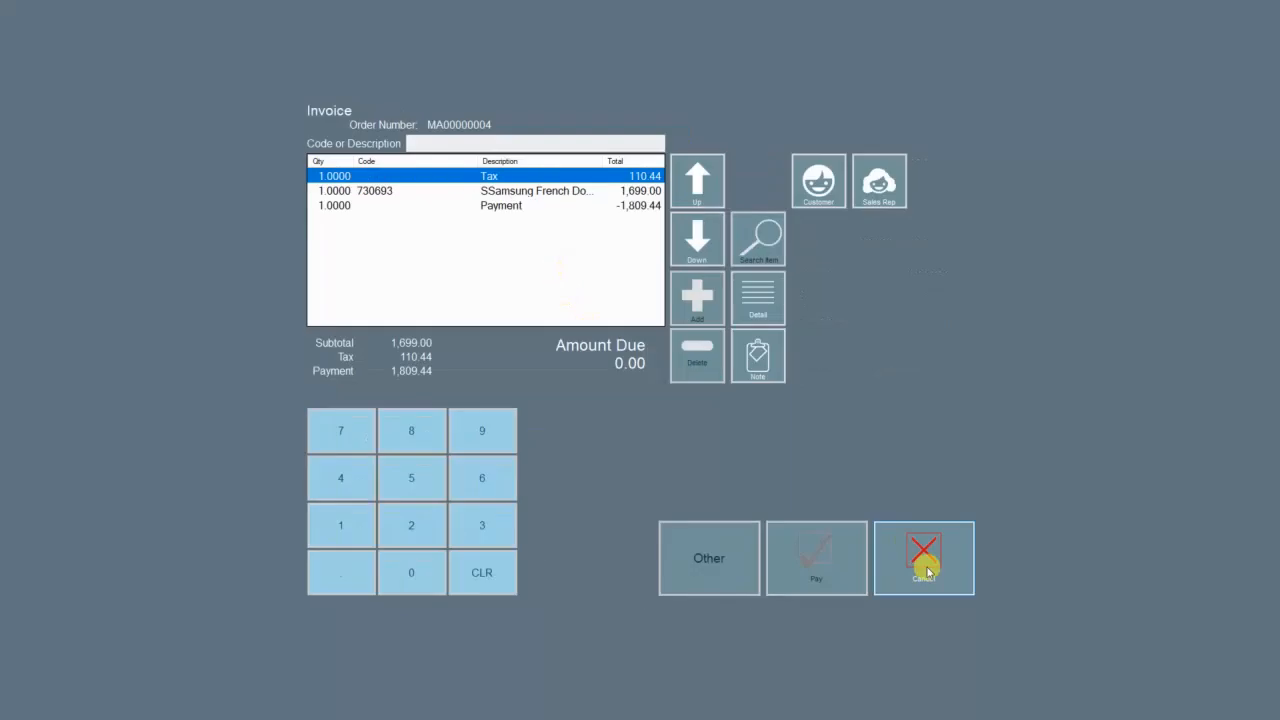
pyautogui.click(929, 573)
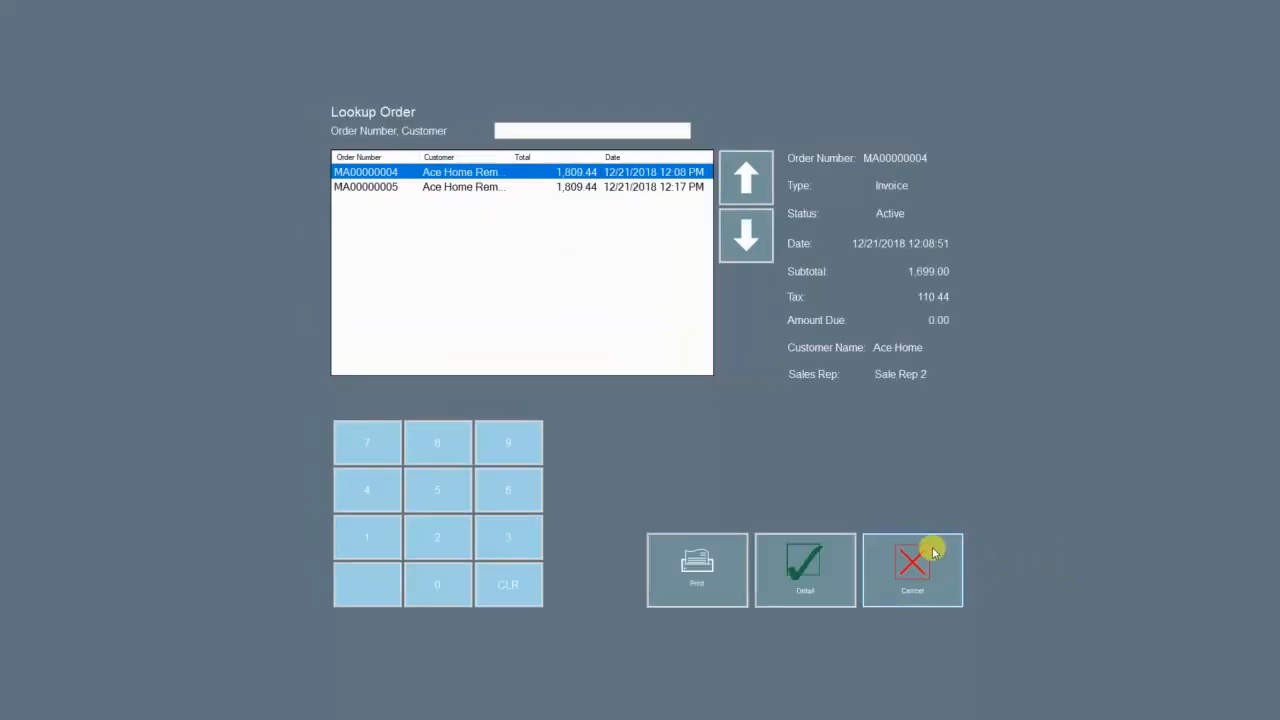
pyautogui.click(918, 566)
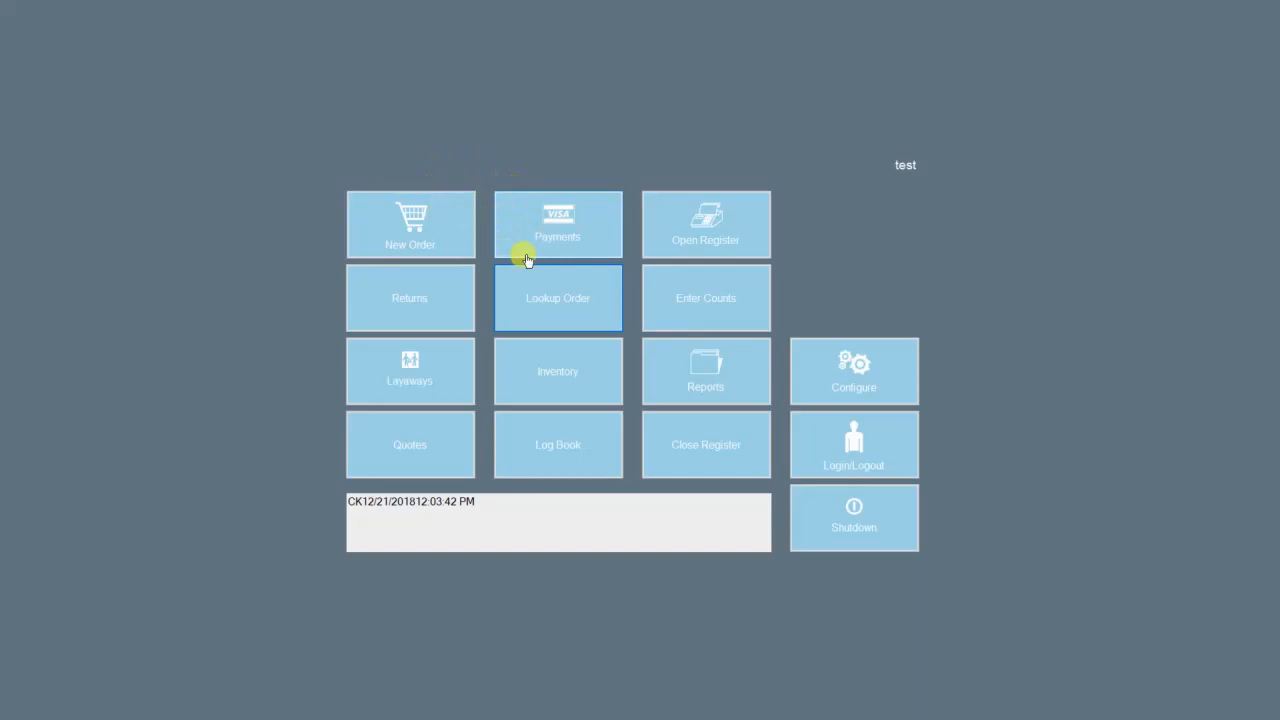
# Step: Enter 5 as the payment amount, pay it in Cash, and decline the invoice printout
pyautogui.click(571, 226)
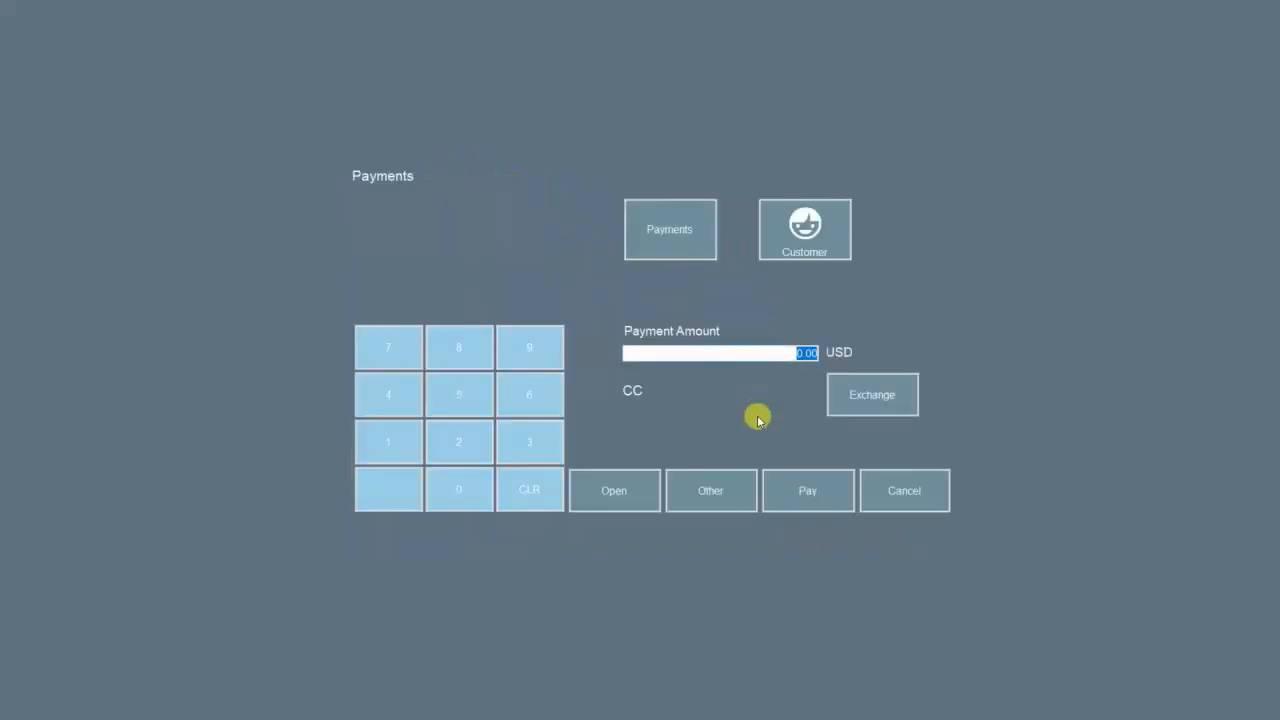
pyautogui.click(806, 229)
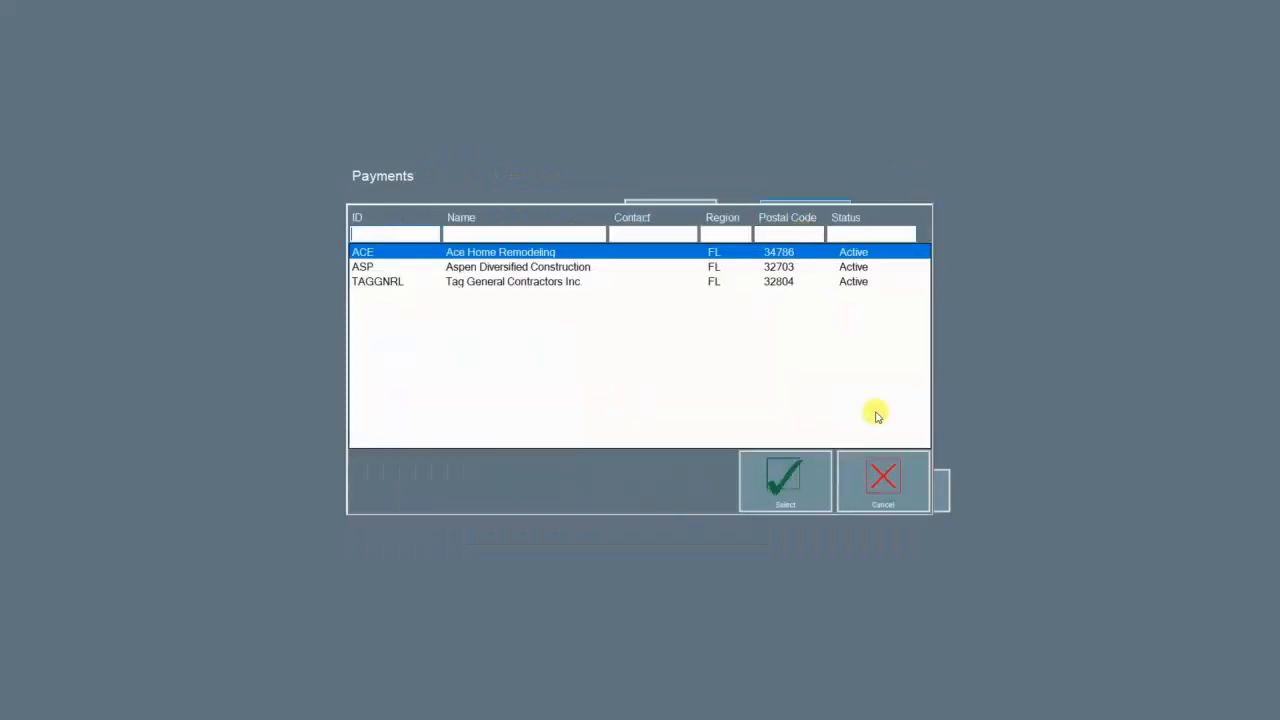
pyautogui.click(869, 474)
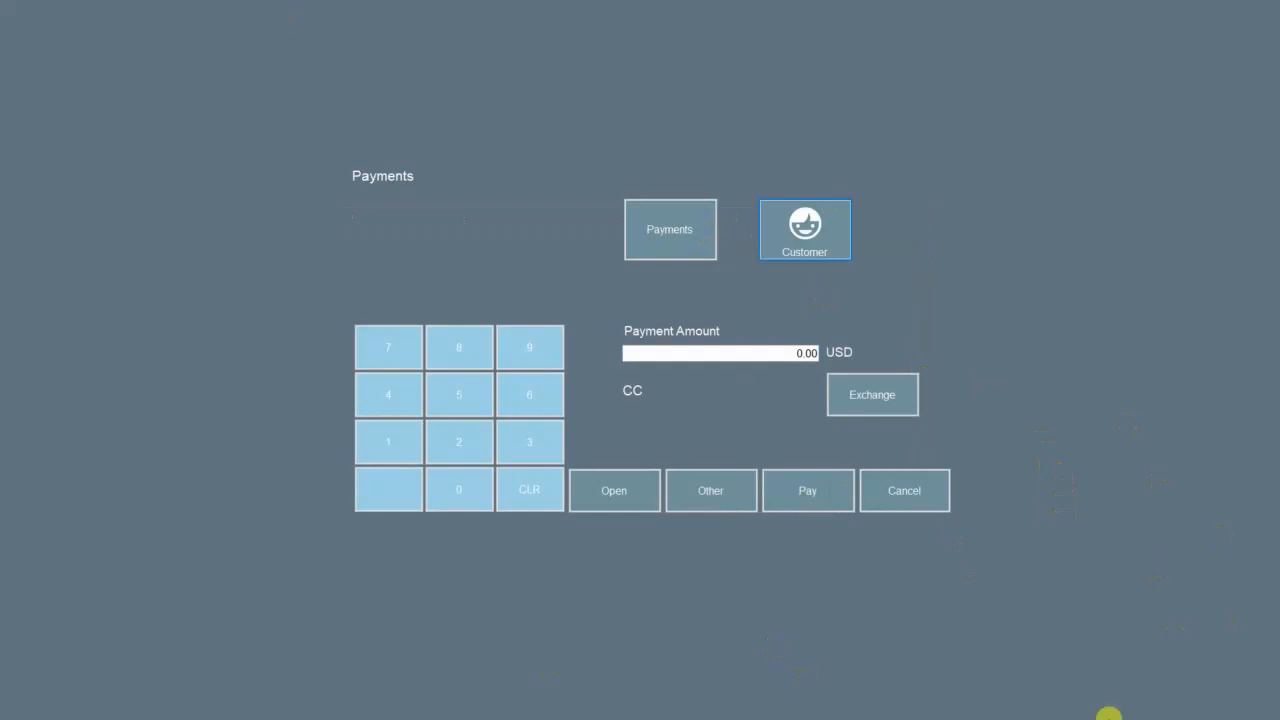
pyautogui.click(791, 354)
pyautogui.click(789, 353)
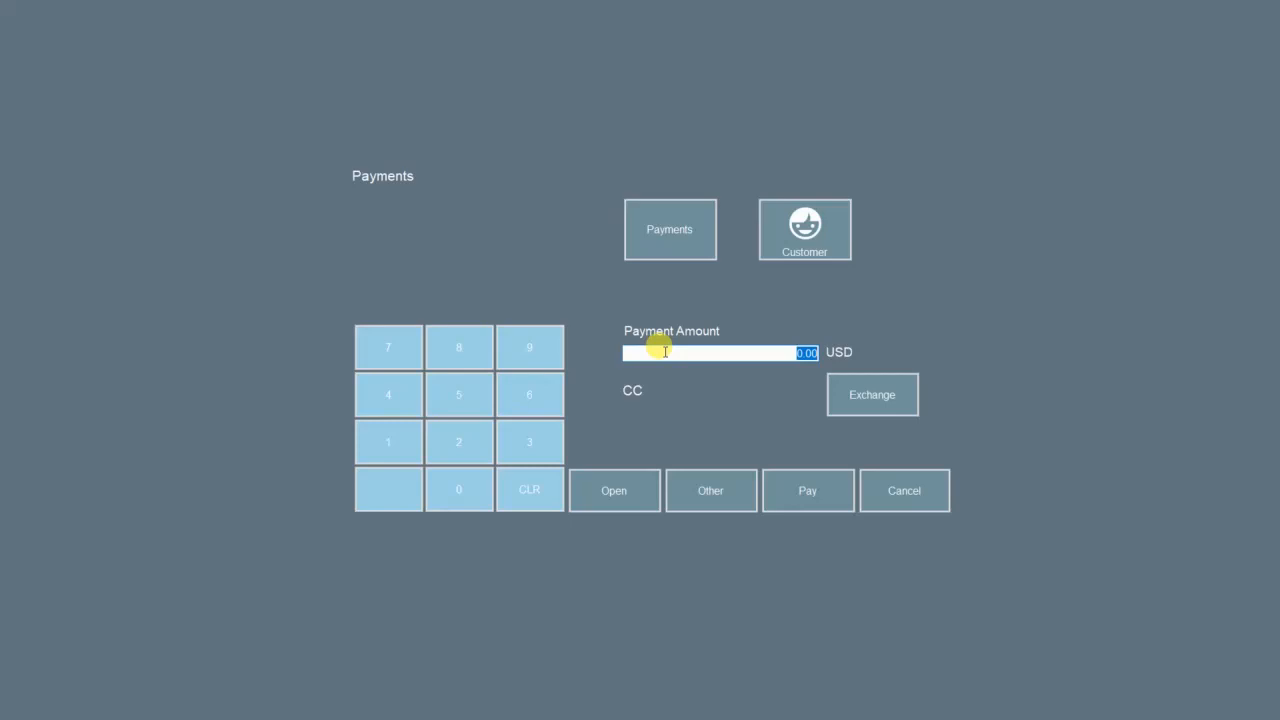
pyautogui.write('5')
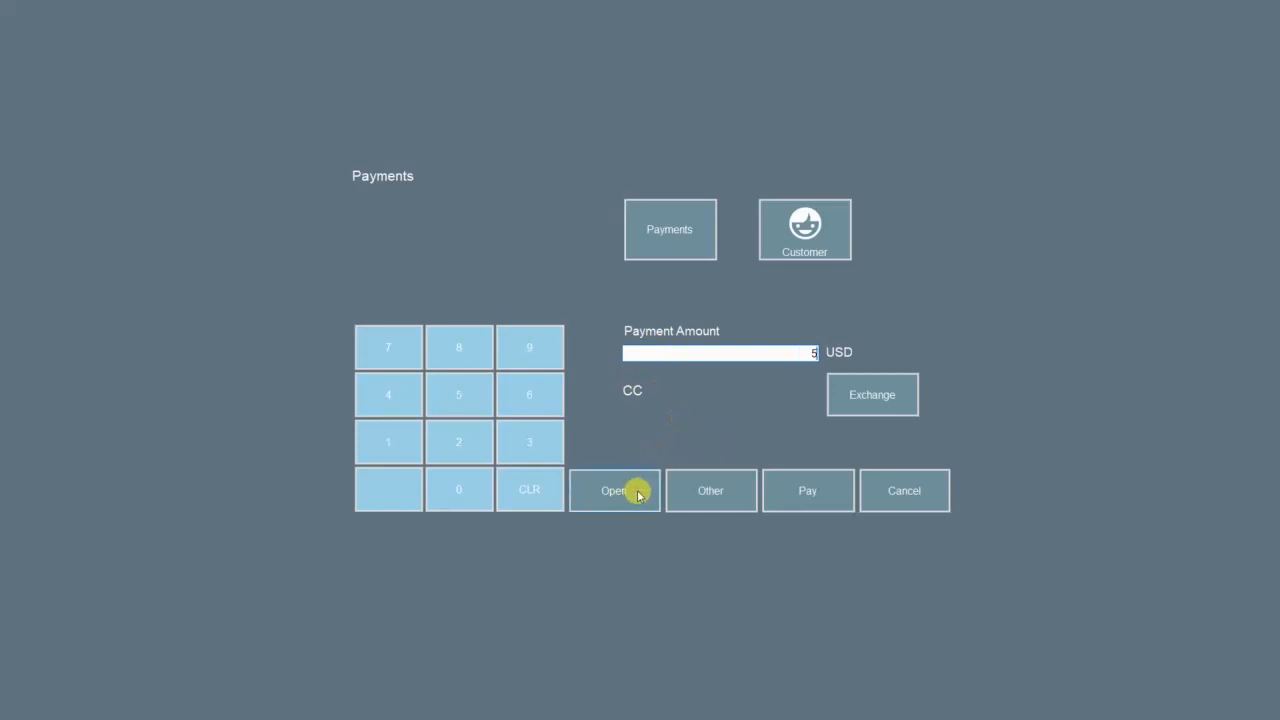
pyautogui.click(688, 491)
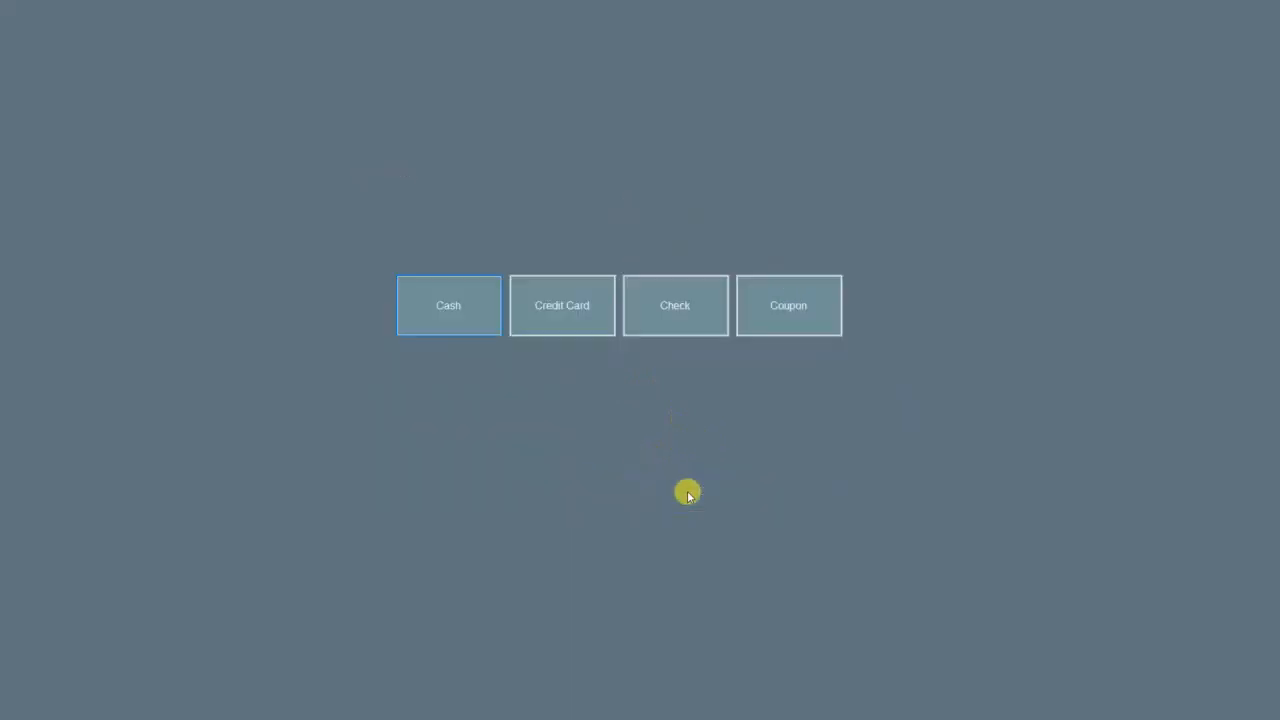
pyautogui.click(454, 305)
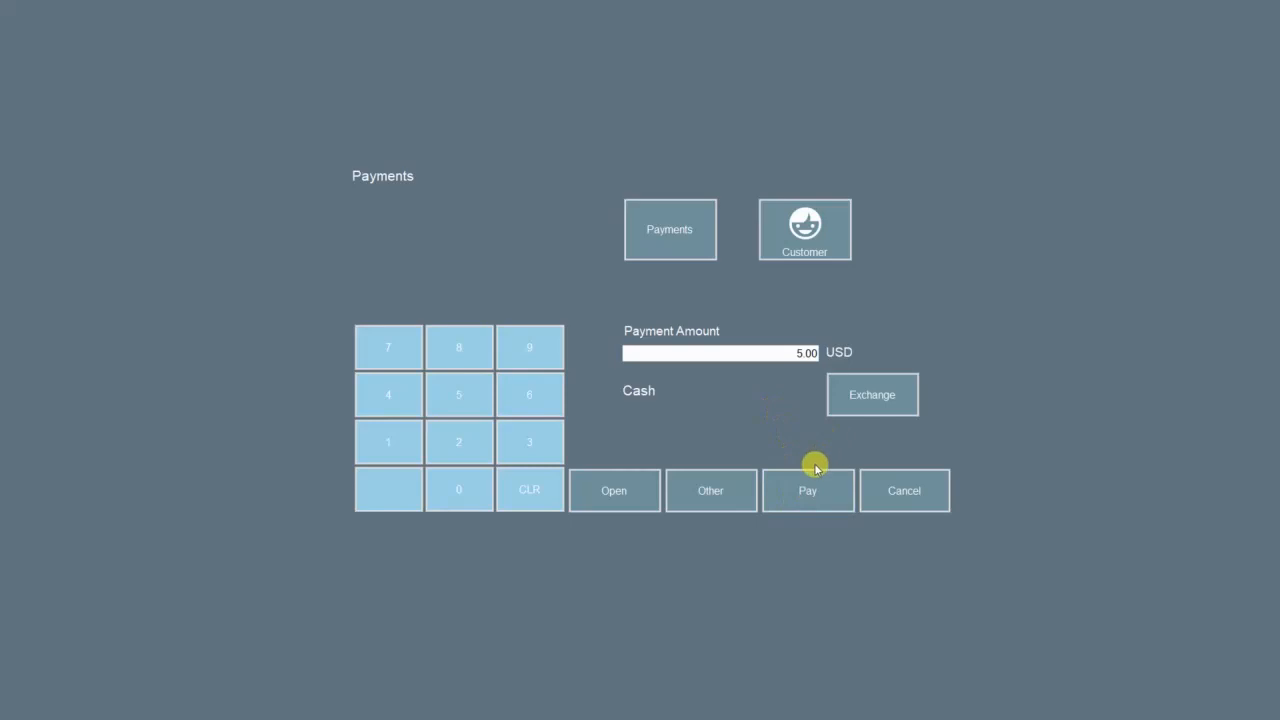
pyautogui.click(807, 494)
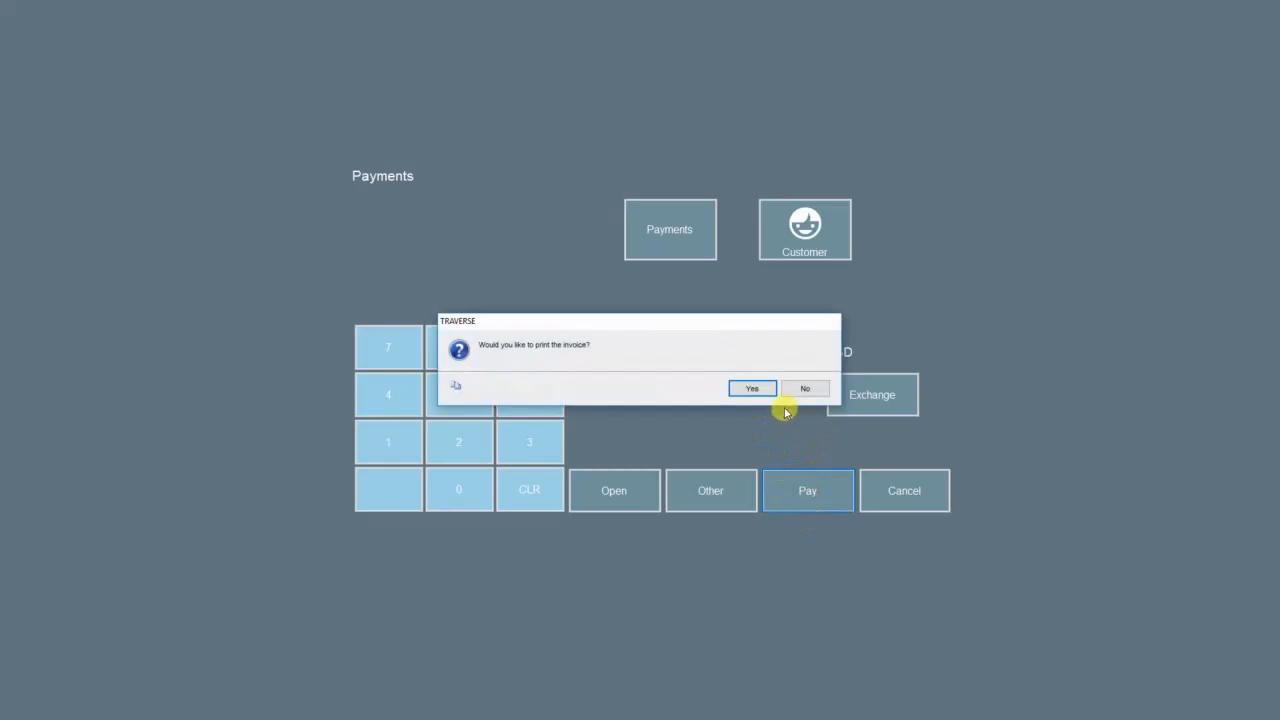
pyautogui.click(798, 392)
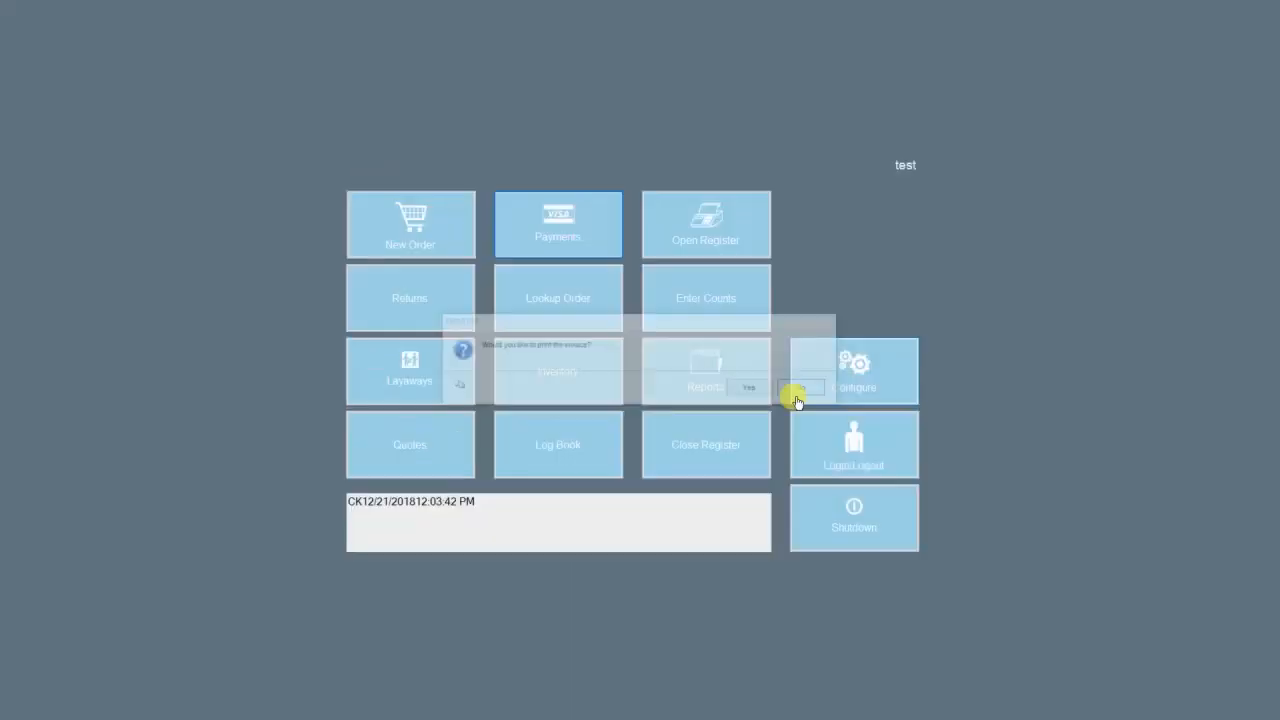
# Step: Record a -5.00 cash payment to reverse the earlier one, declining the invoice printout
pyautogui.click(595, 231)
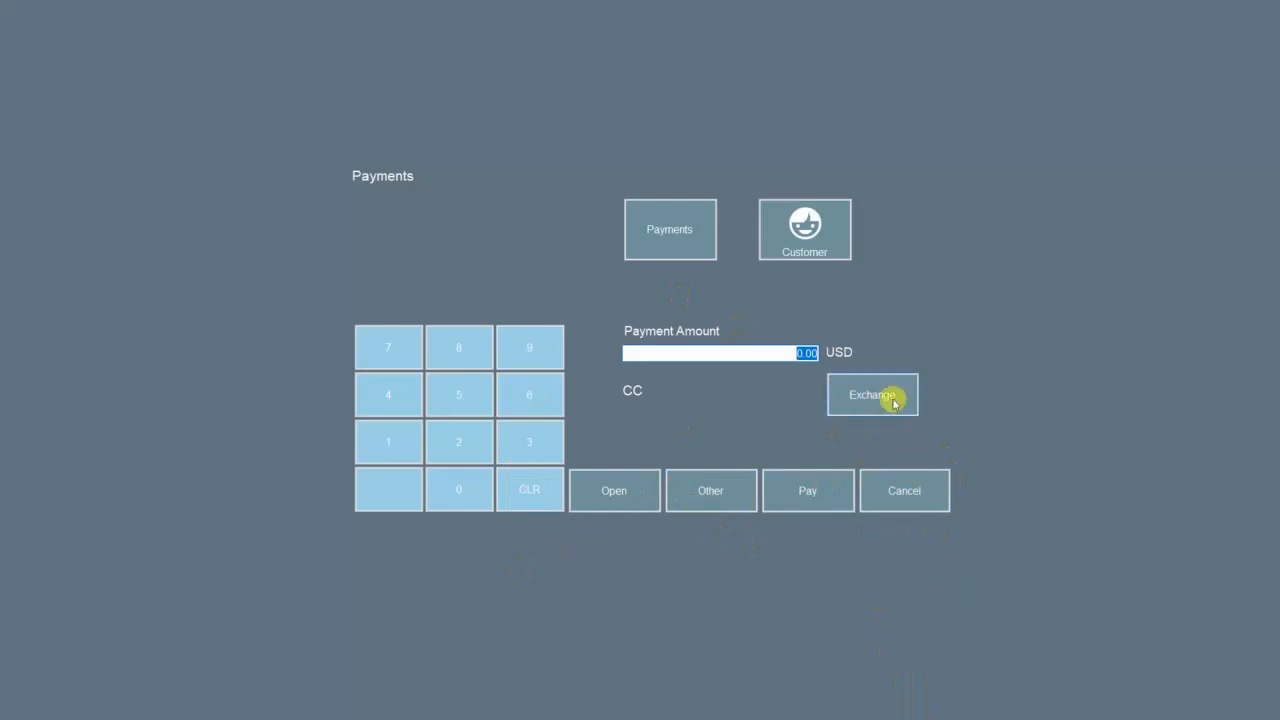
pyautogui.click(732, 494)
pyautogui.click(435, 300)
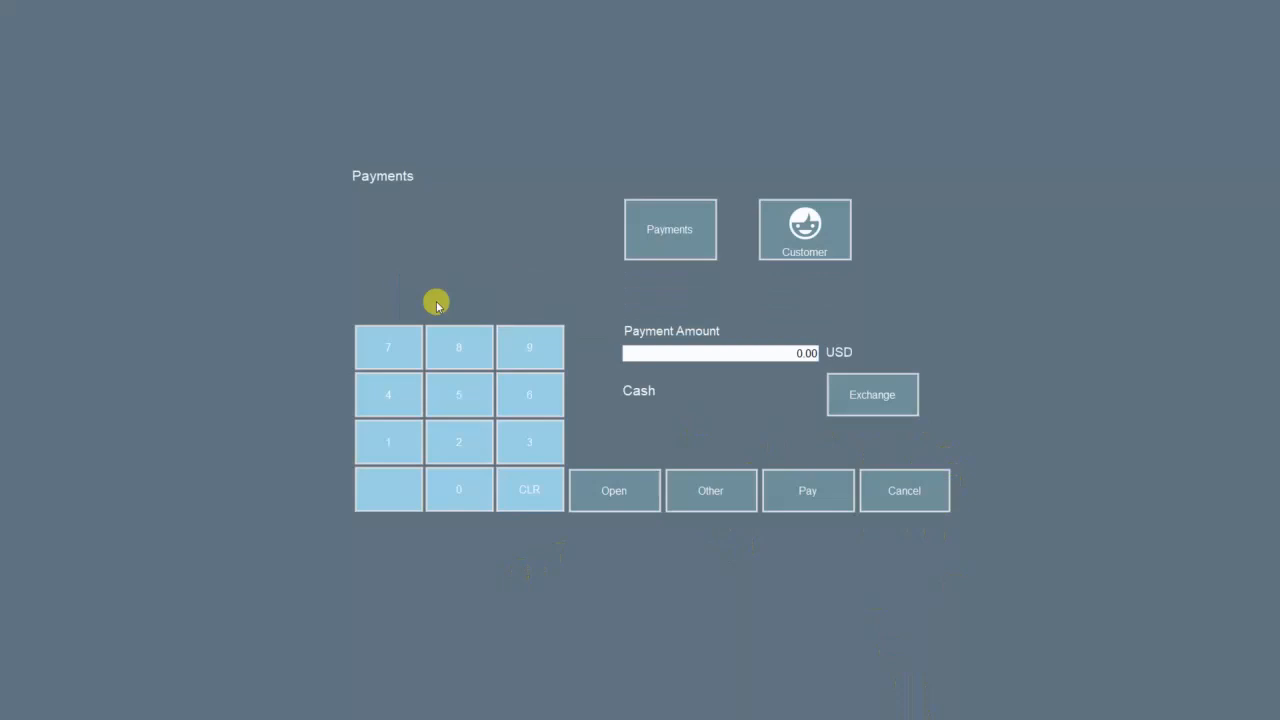
pyautogui.click(778, 350)
pyautogui.write('-5')
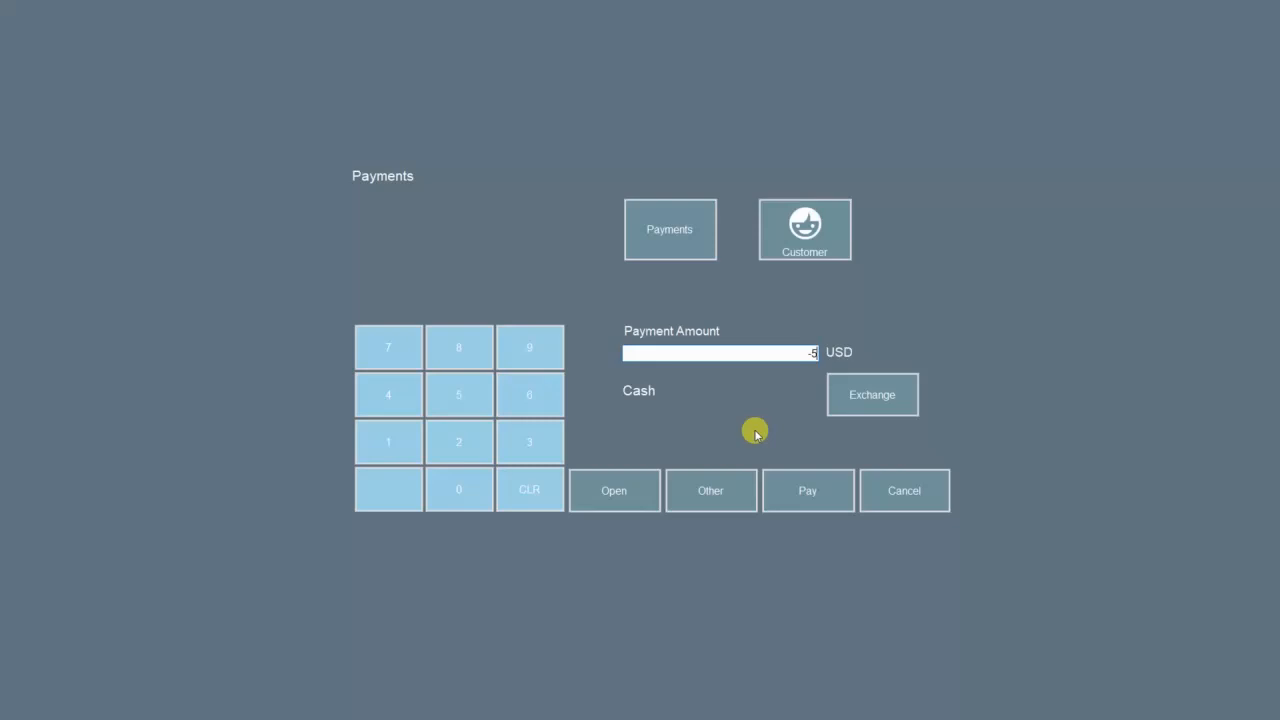
pyautogui.click(812, 491)
pyautogui.click(798, 388)
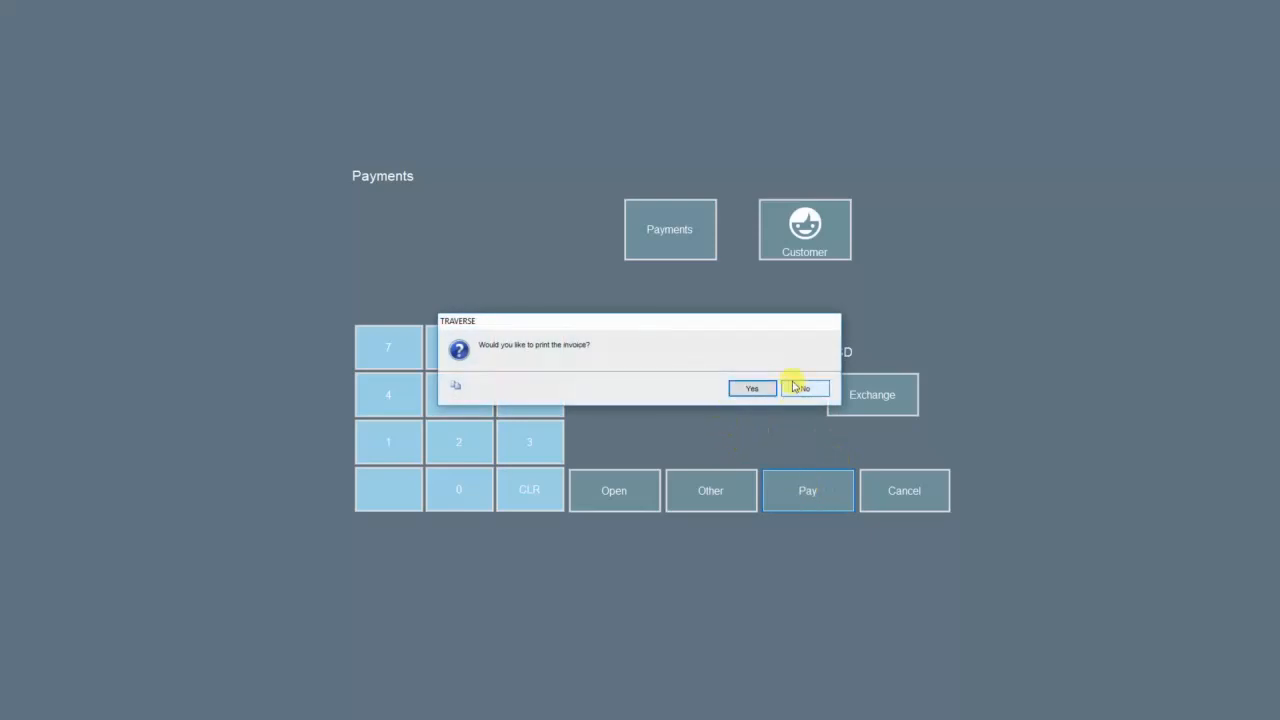
pyautogui.click(795, 387)
# Step: Compare the 5.00 and -5.00 cash entries in the payment history, then return to the main menu
pyautogui.click(608, 240)
pyautogui.click(708, 254)
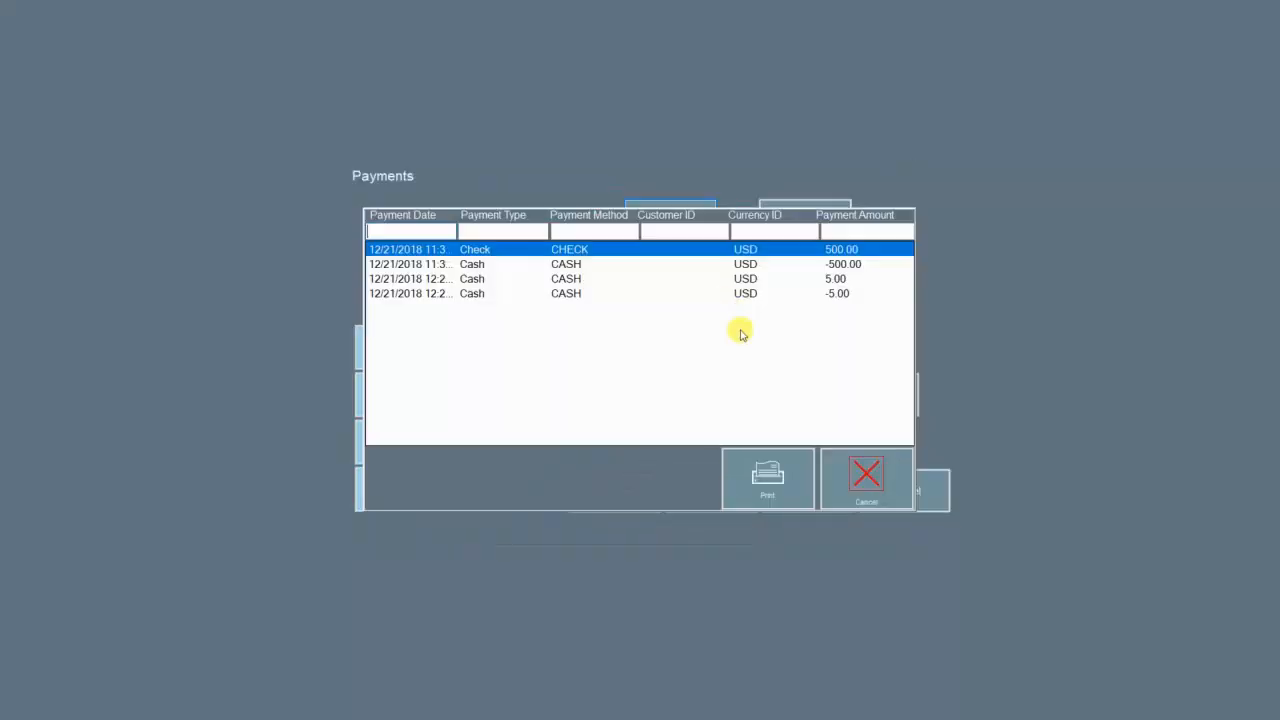
pyautogui.click(747, 280)
pyautogui.click(749, 294)
pyautogui.click(753, 282)
pyautogui.click(756, 295)
pyautogui.click(755, 282)
pyautogui.click(757, 298)
pyautogui.click(759, 280)
pyautogui.click(757, 295)
pyautogui.click(755, 281)
pyautogui.click(752, 294)
pyautogui.click(750, 280)
pyautogui.click(752, 296)
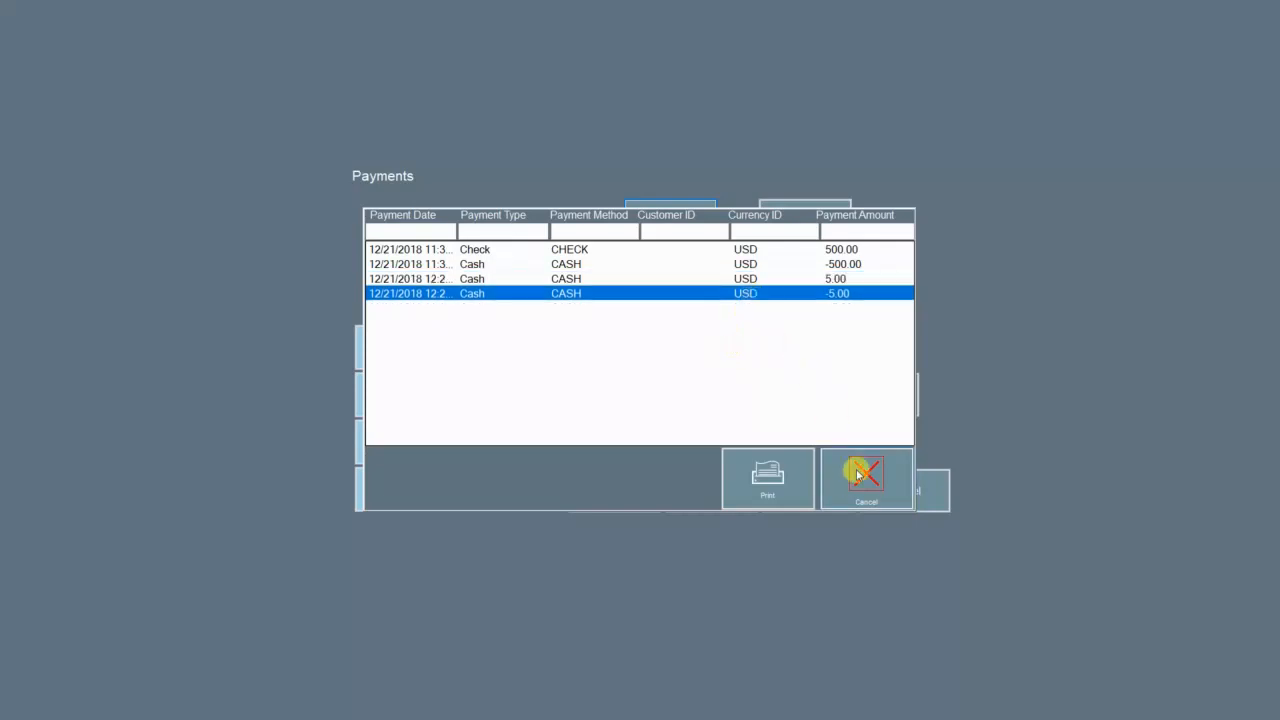
pyautogui.click(857, 488)
pyautogui.click(877, 503)
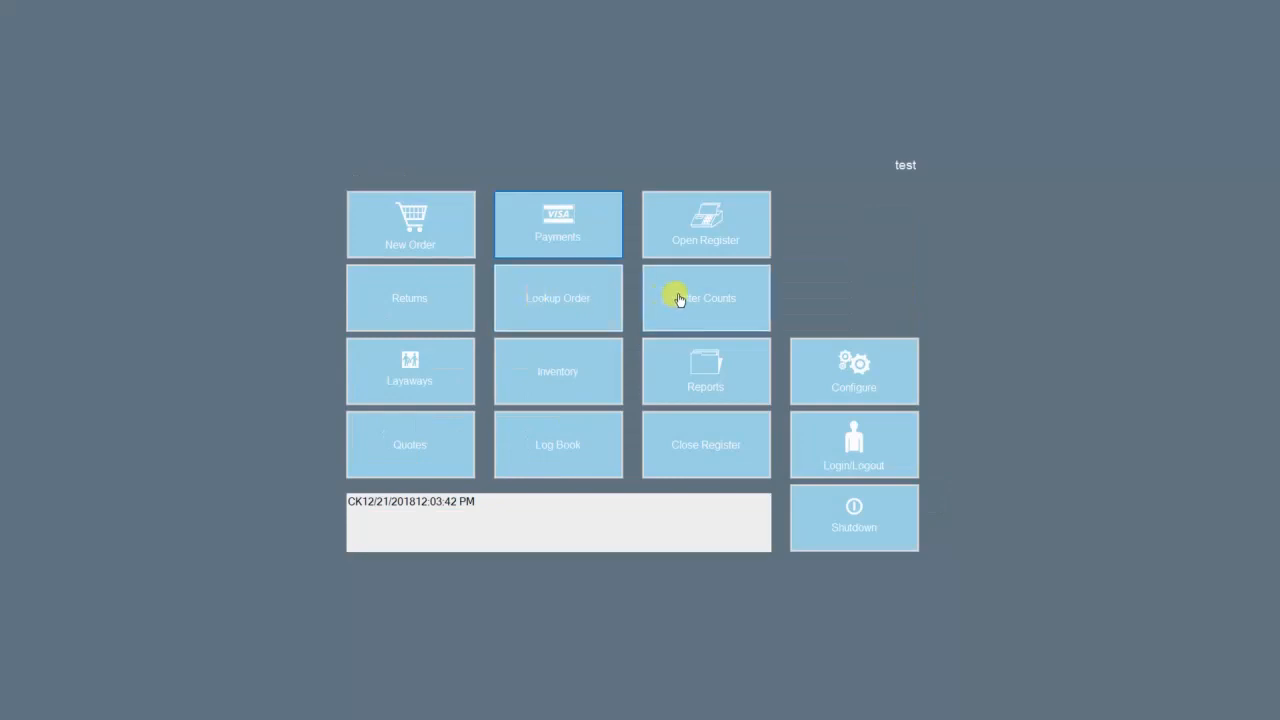
# Step: Visit Enter Counts, discard a new empty layaway, and bring up the Inventory categories
pyautogui.click(734, 308)
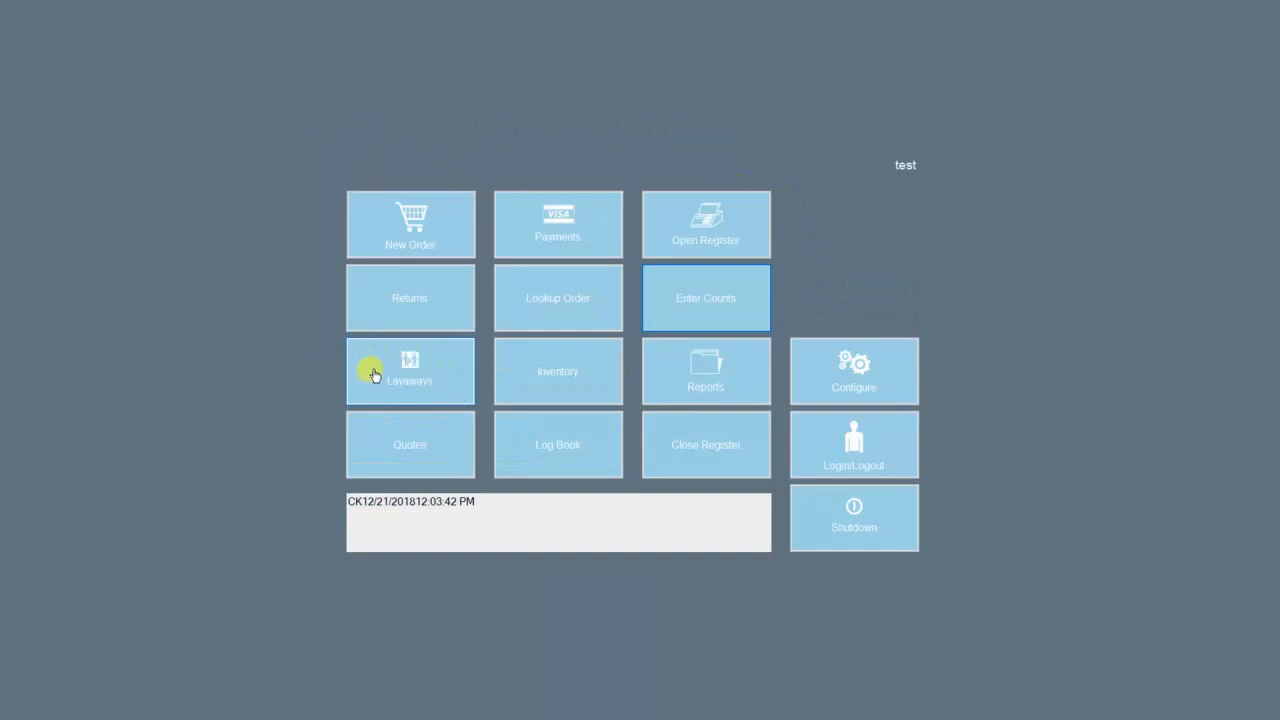
pyautogui.click(437, 376)
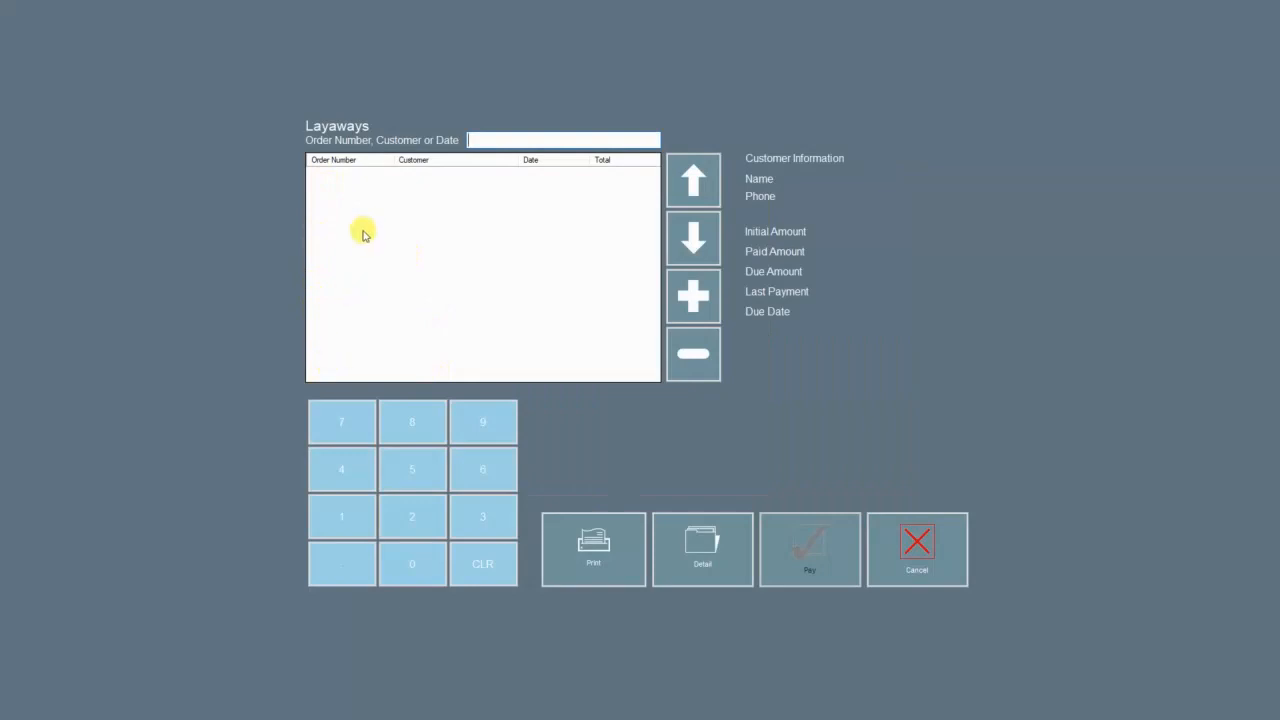
pyautogui.click(689, 291)
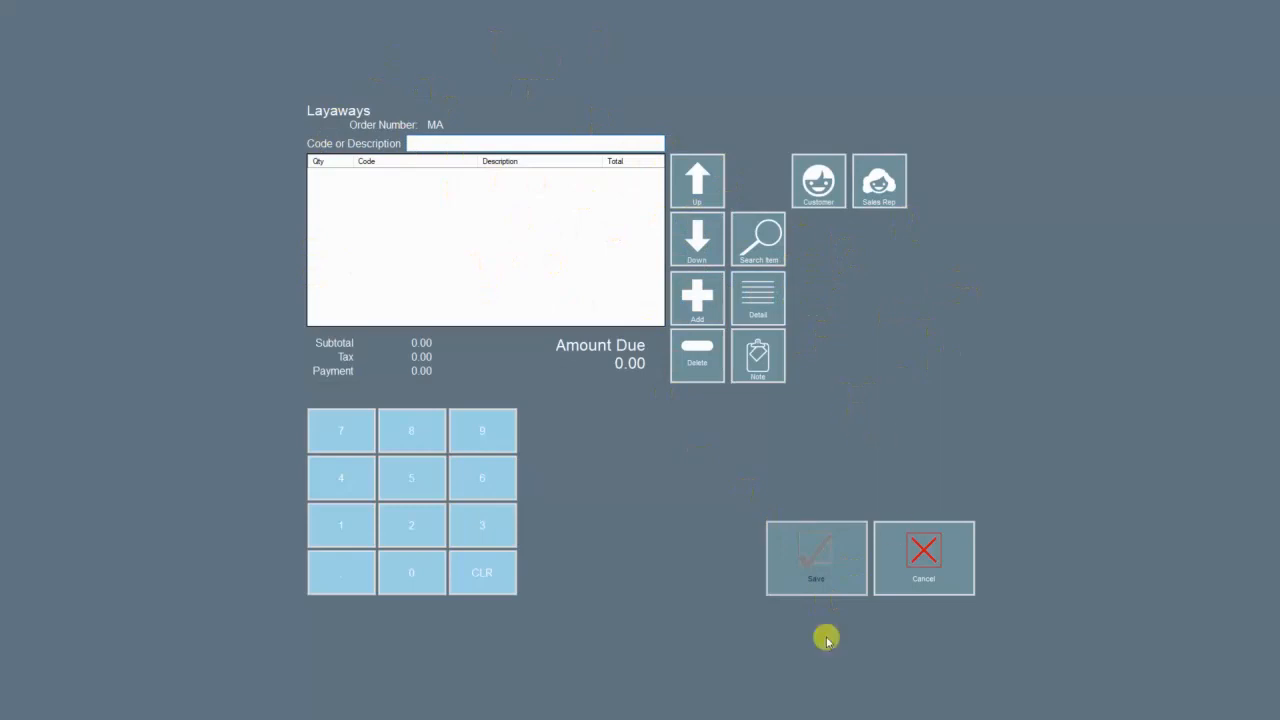
pyautogui.click(936, 577)
pyautogui.click(752, 390)
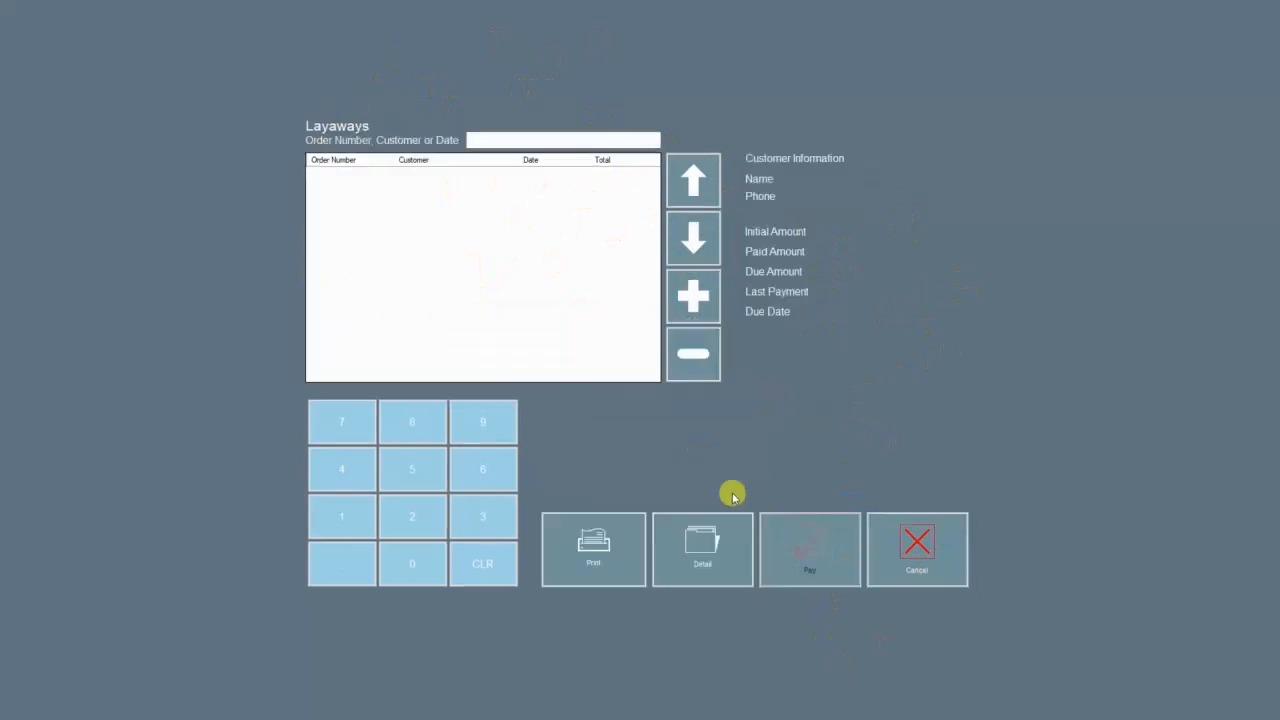
pyautogui.click(946, 543)
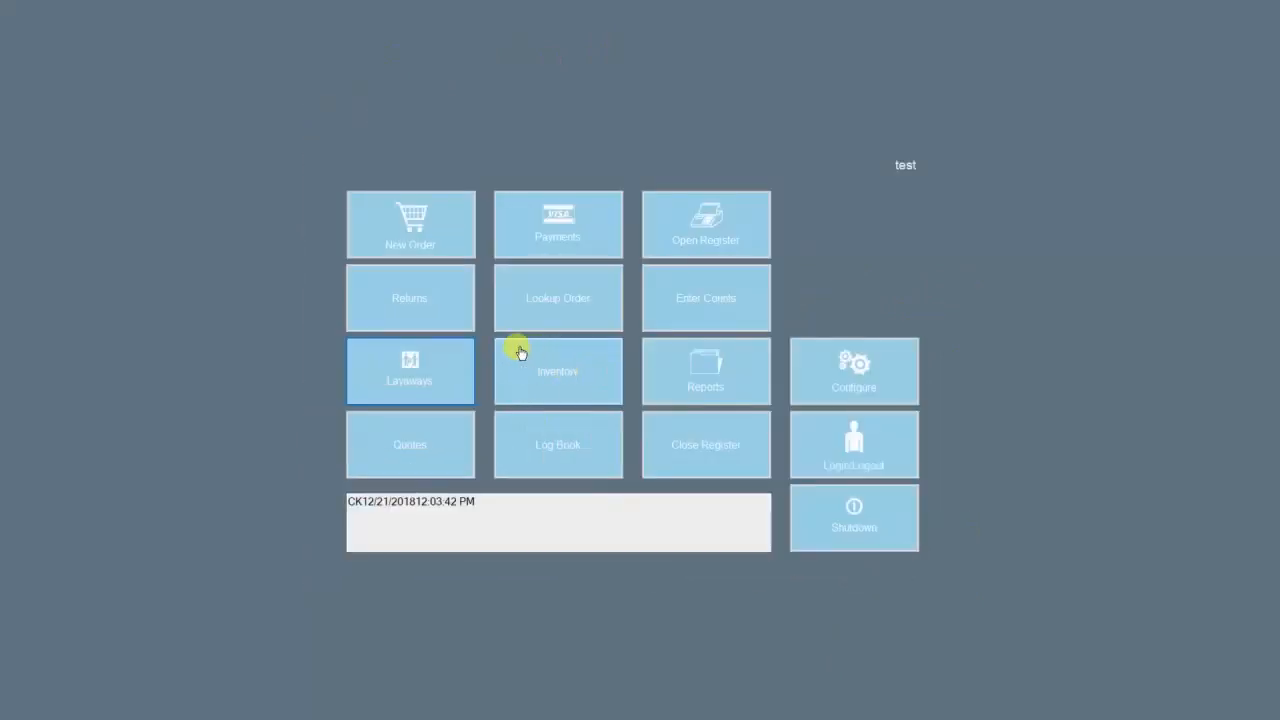
pyautogui.click(579, 368)
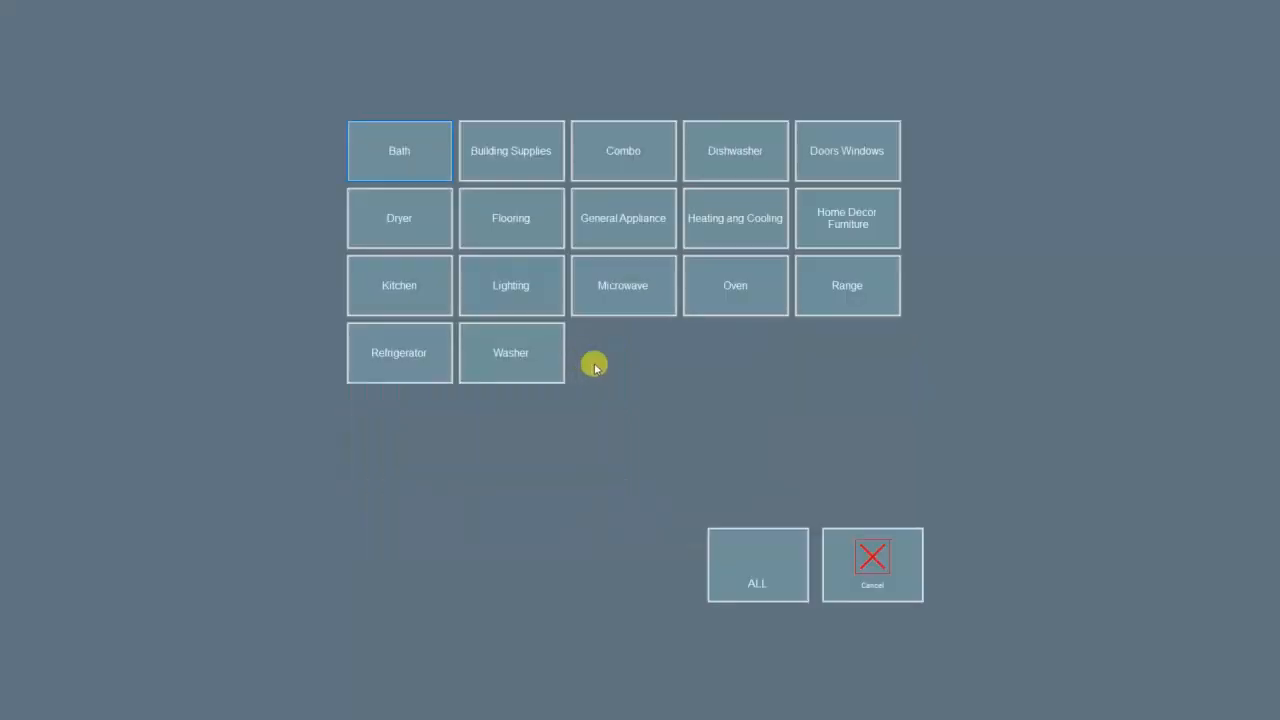
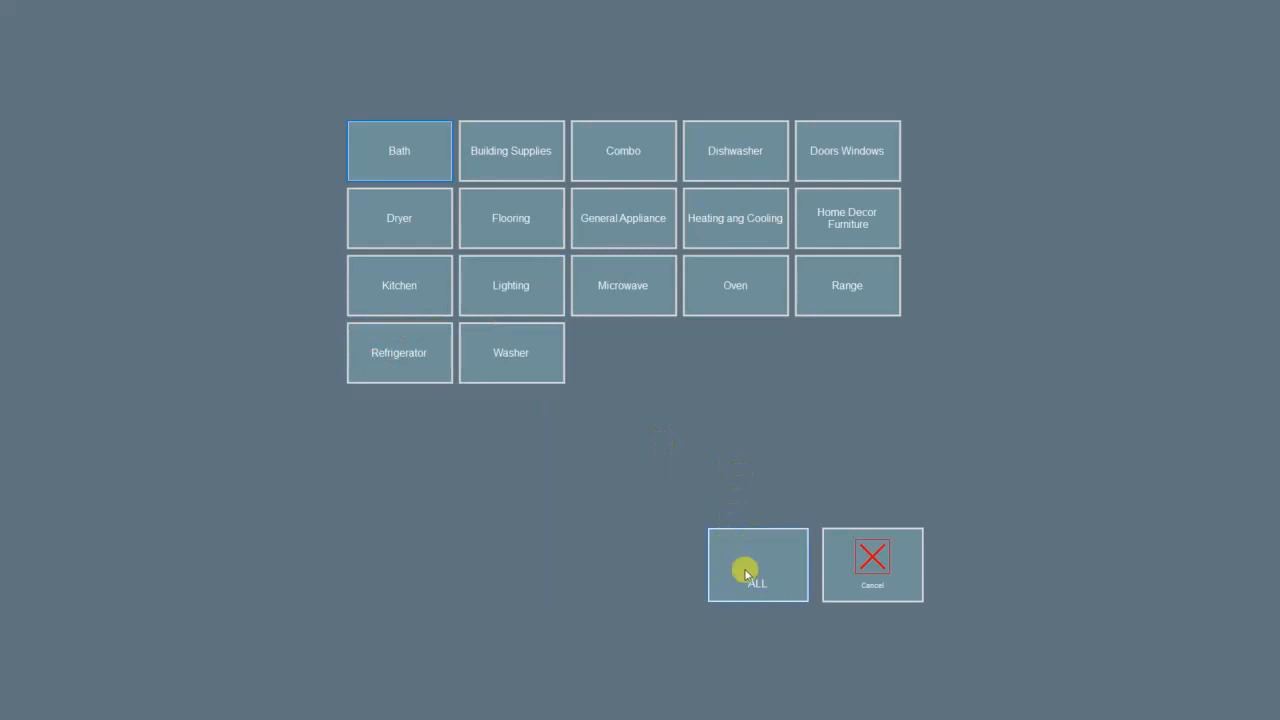
# Step: Browse the Refrigerator category items, such as the Samsung French Door, Frigidaire and LG models
pyautogui.click(429, 368)
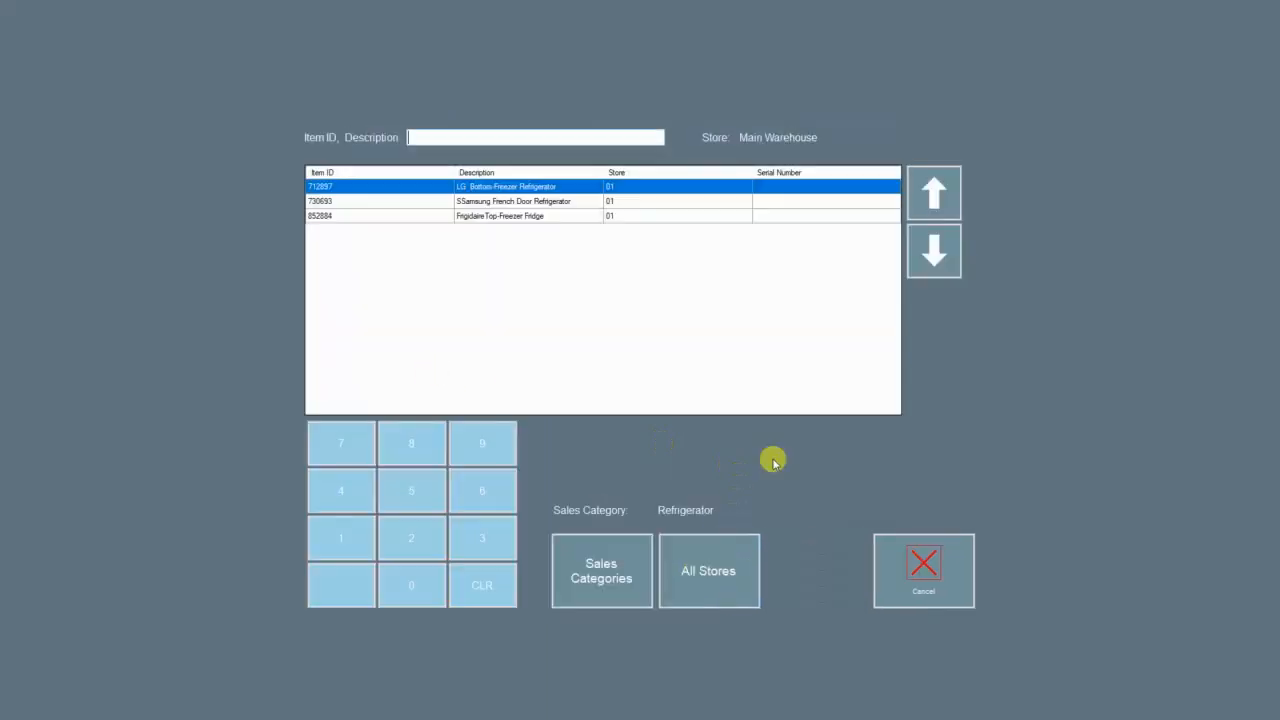
pyautogui.click(336, 202)
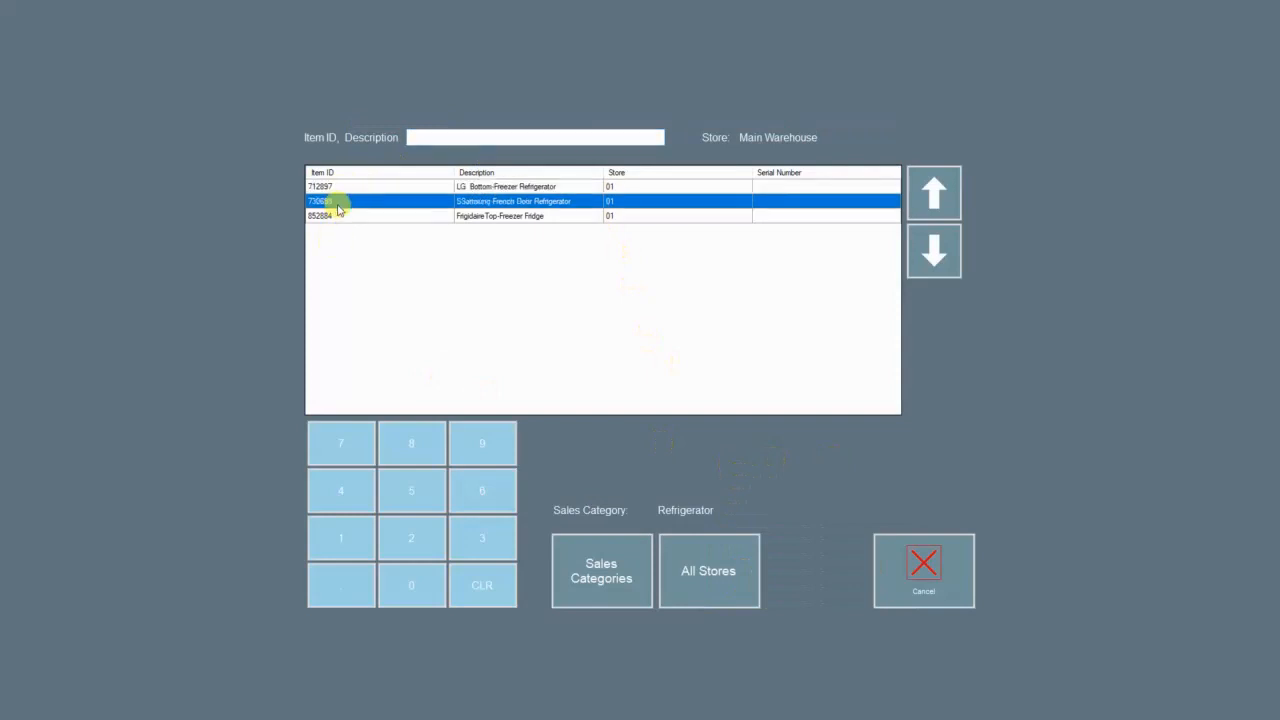
pyautogui.click(356, 216)
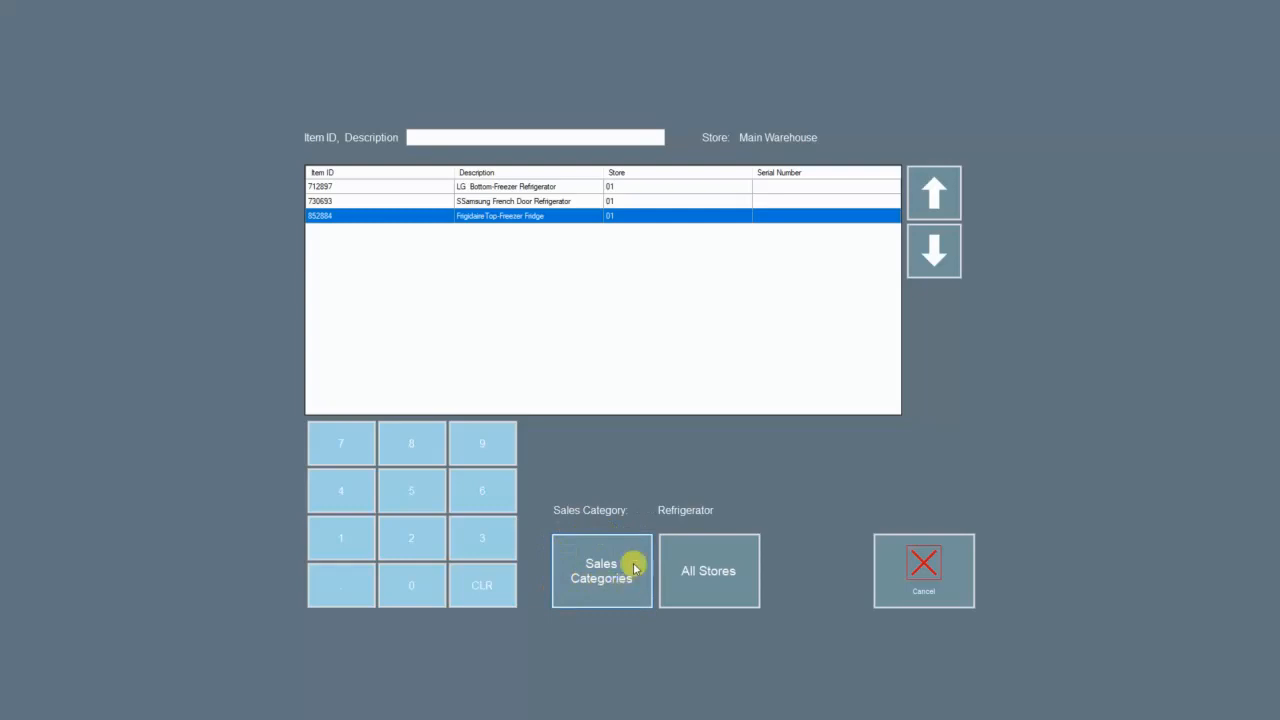
pyautogui.click(517, 188)
pyautogui.click(516, 201)
pyautogui.click(517, 217)
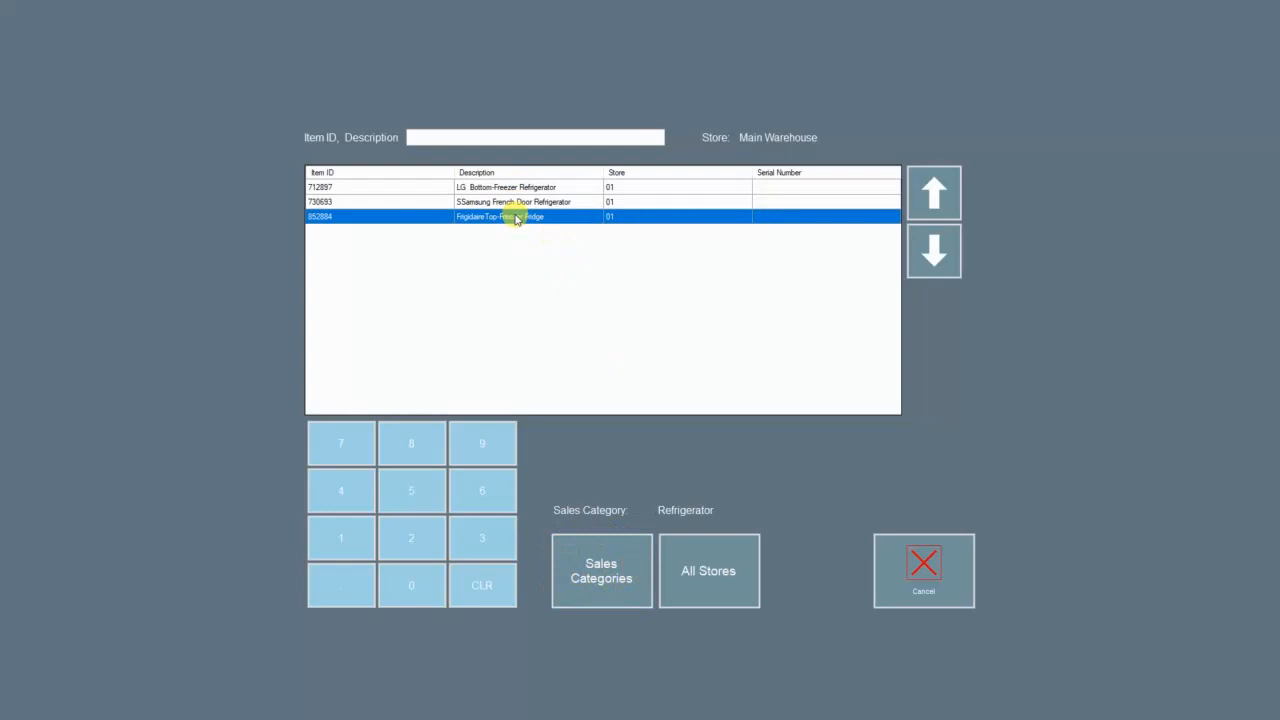
pyautogui.click(517, 202)
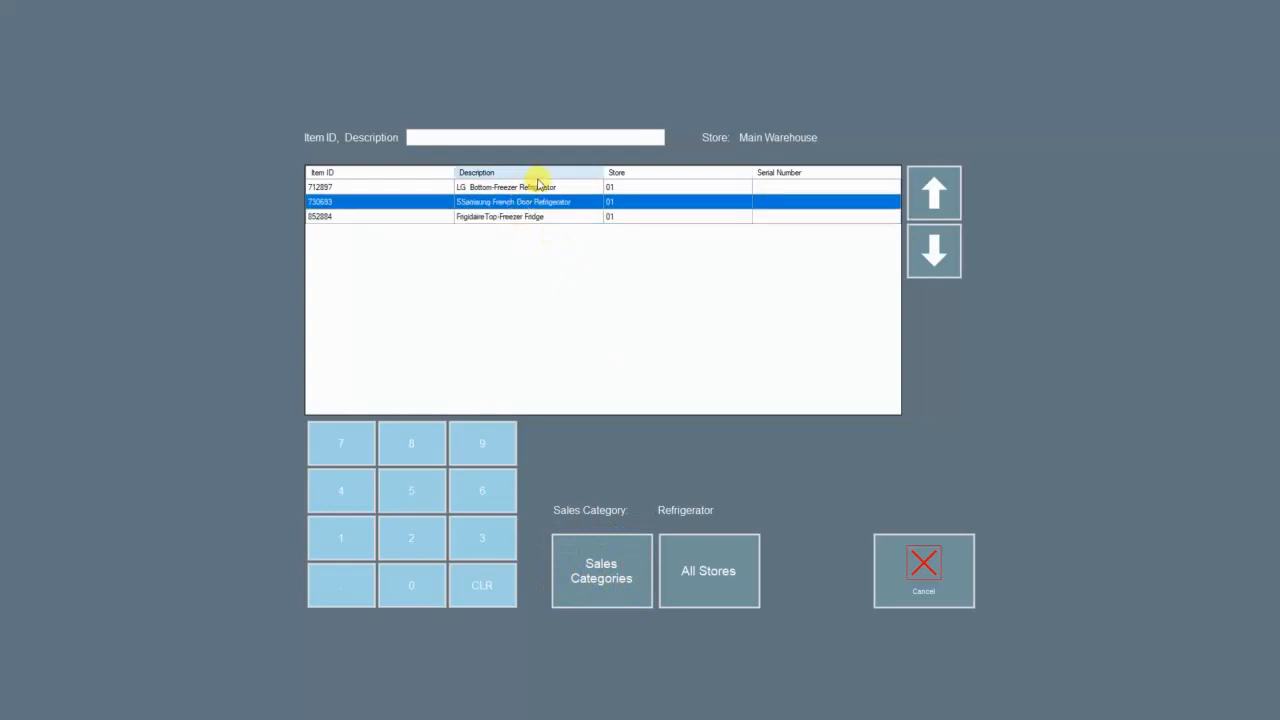
pyautogui.click(540, 188)
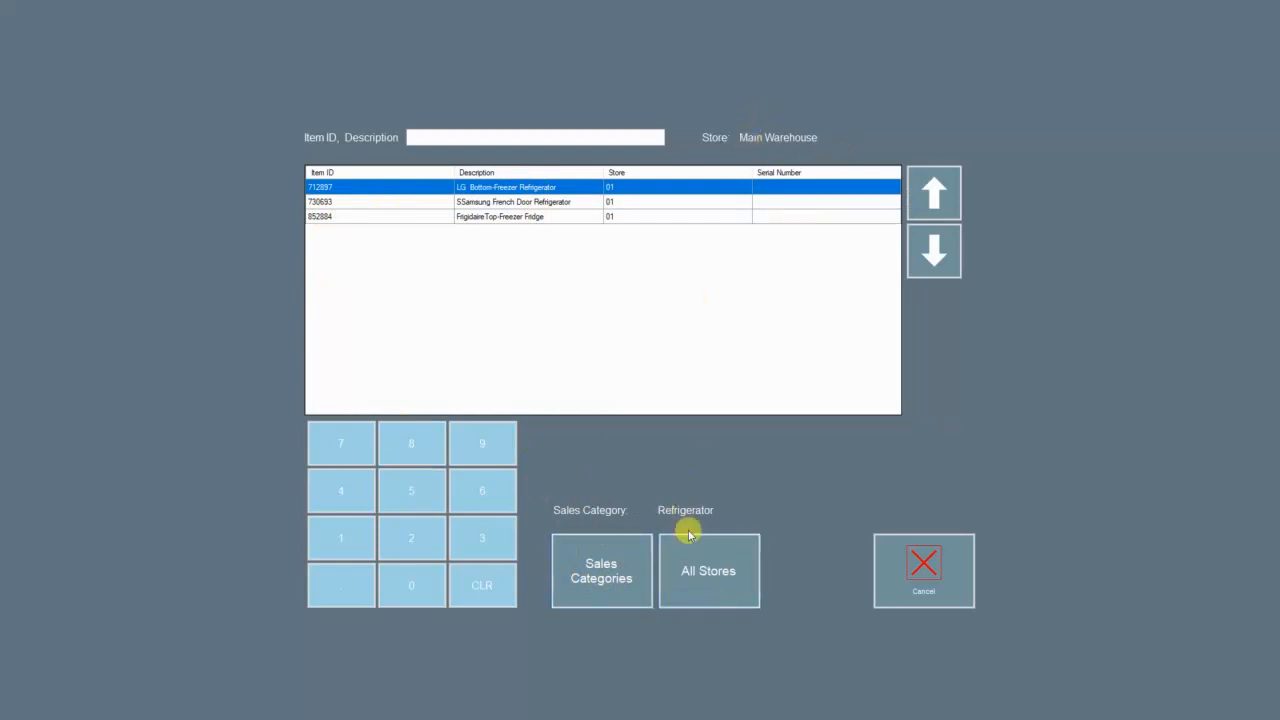
# Step: Show the refrigerators stocked in all stores, then close the item lookup
pyautogui.click(734, 563)
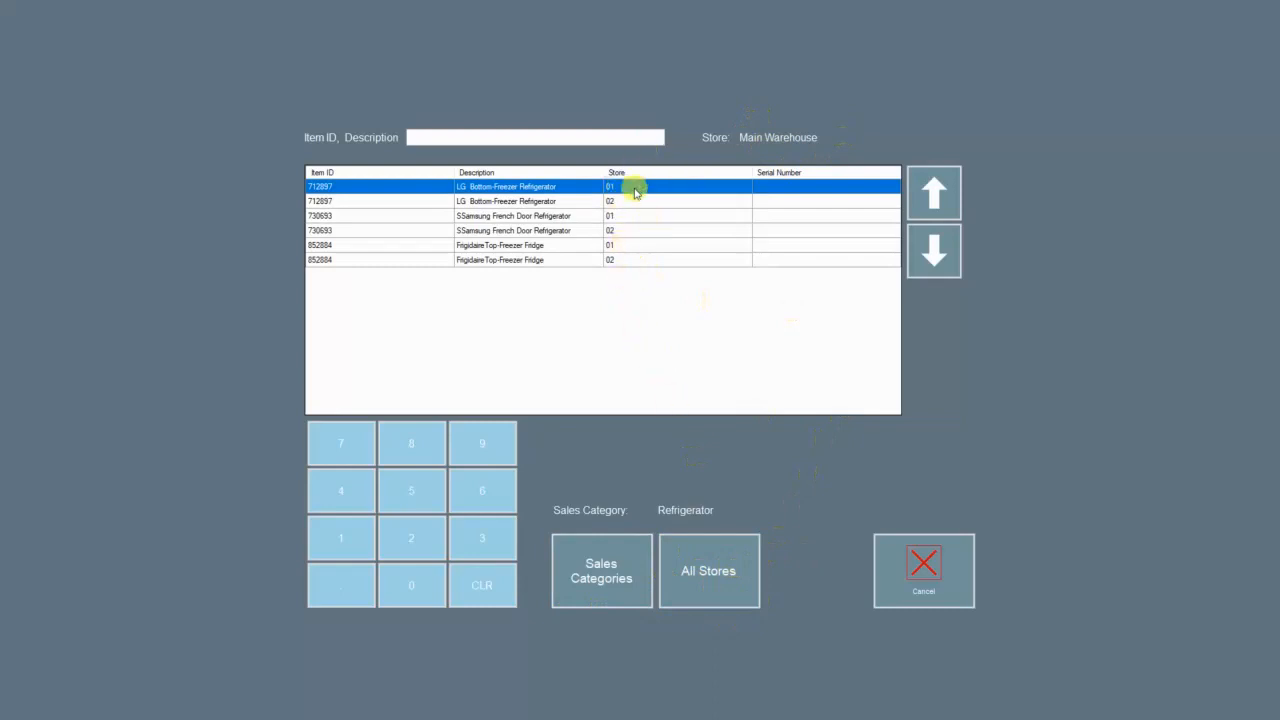
pyautogui.click(923, 566)
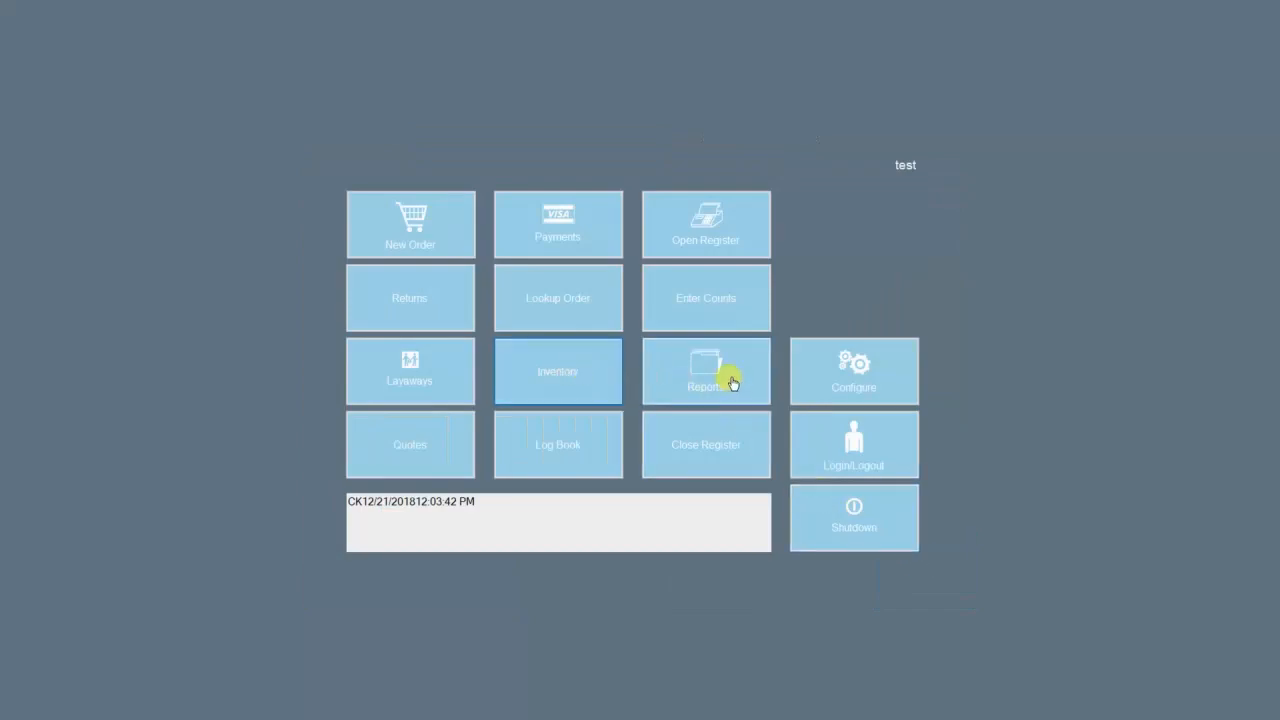
pyautogui.click(422, 428)
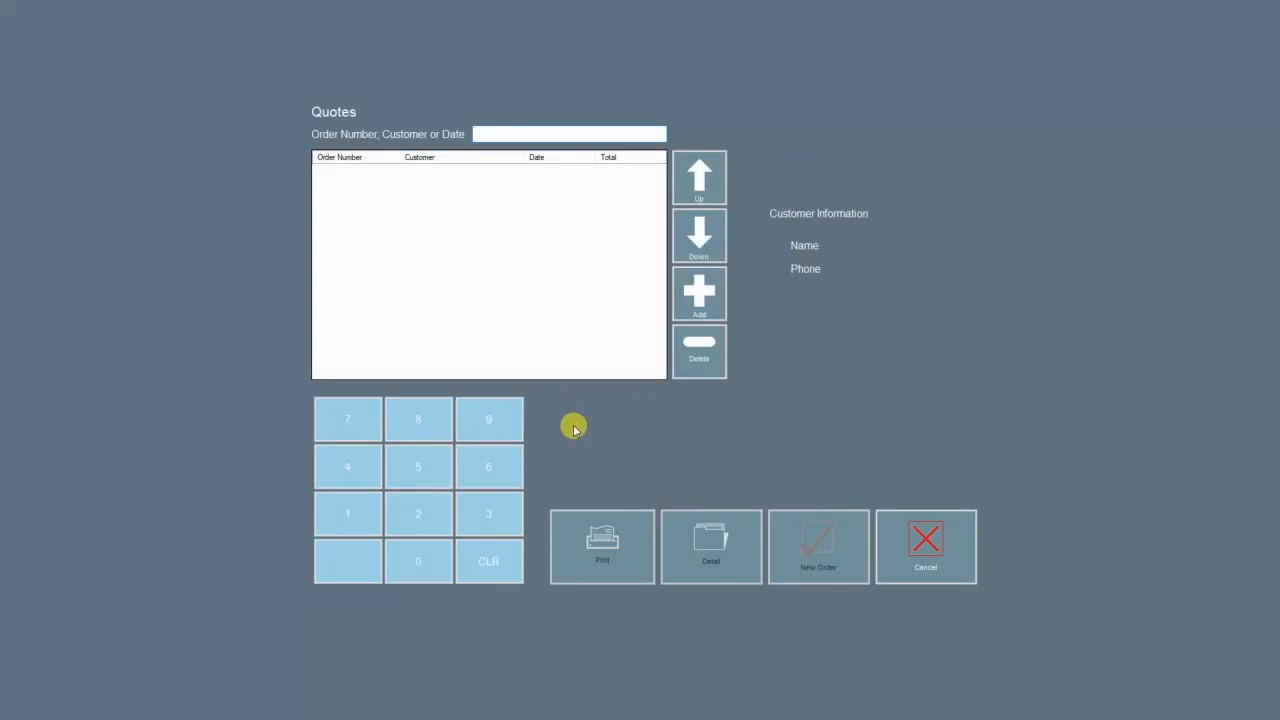
# Step: Start a new quote with Aspen Diversified Construction (ASP) as the customer
pyautogui.click(685, 314)
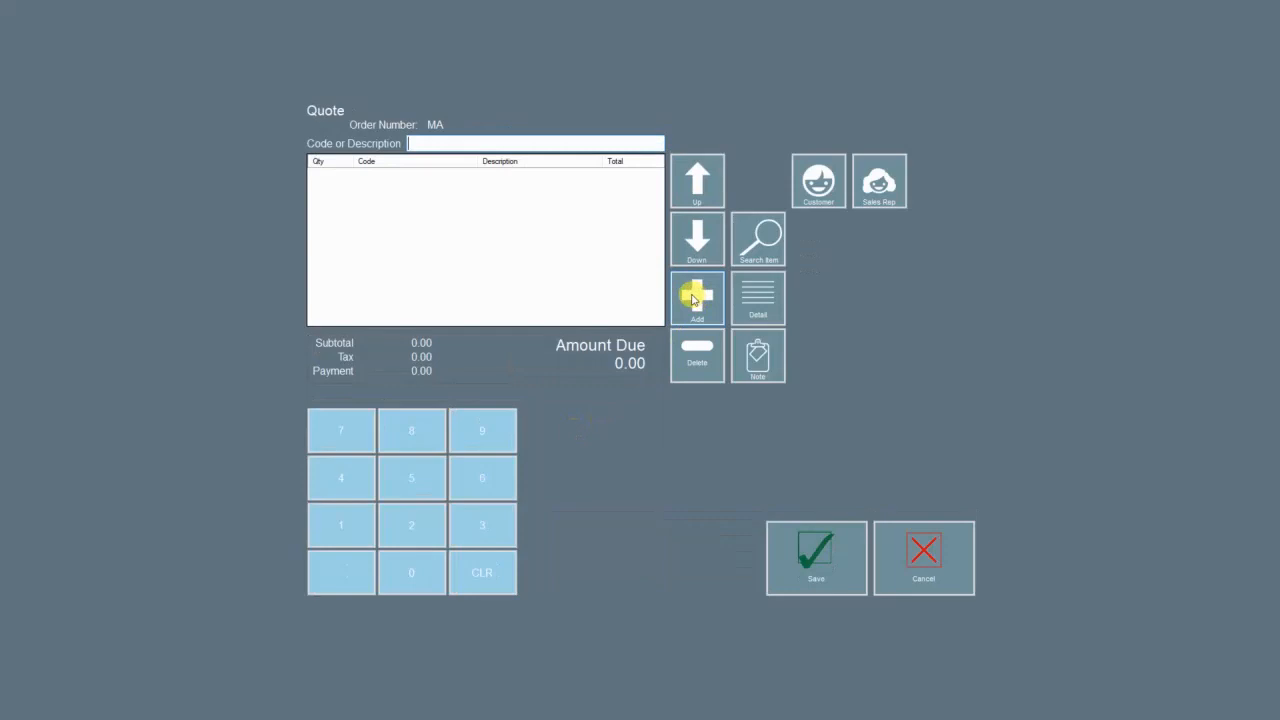
pyautogui.click(830, 200)
pyautogui.click(607, 245)
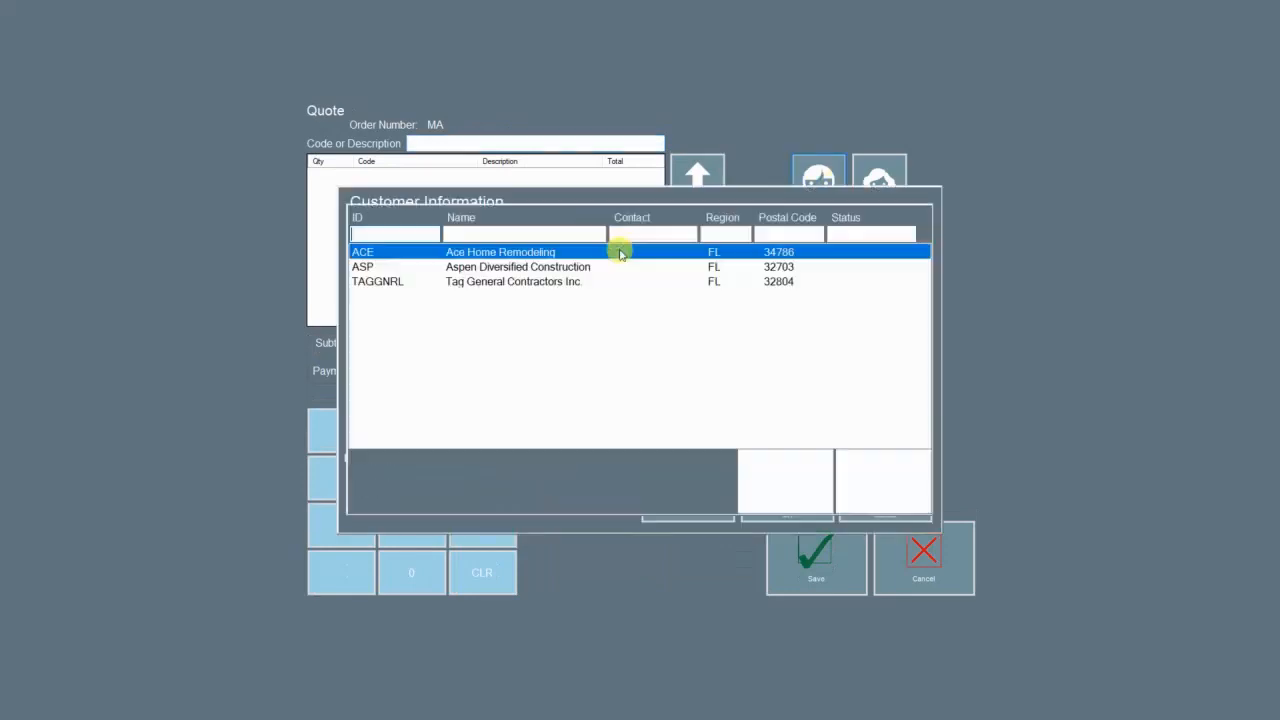
pyautogui.click(535, 268)
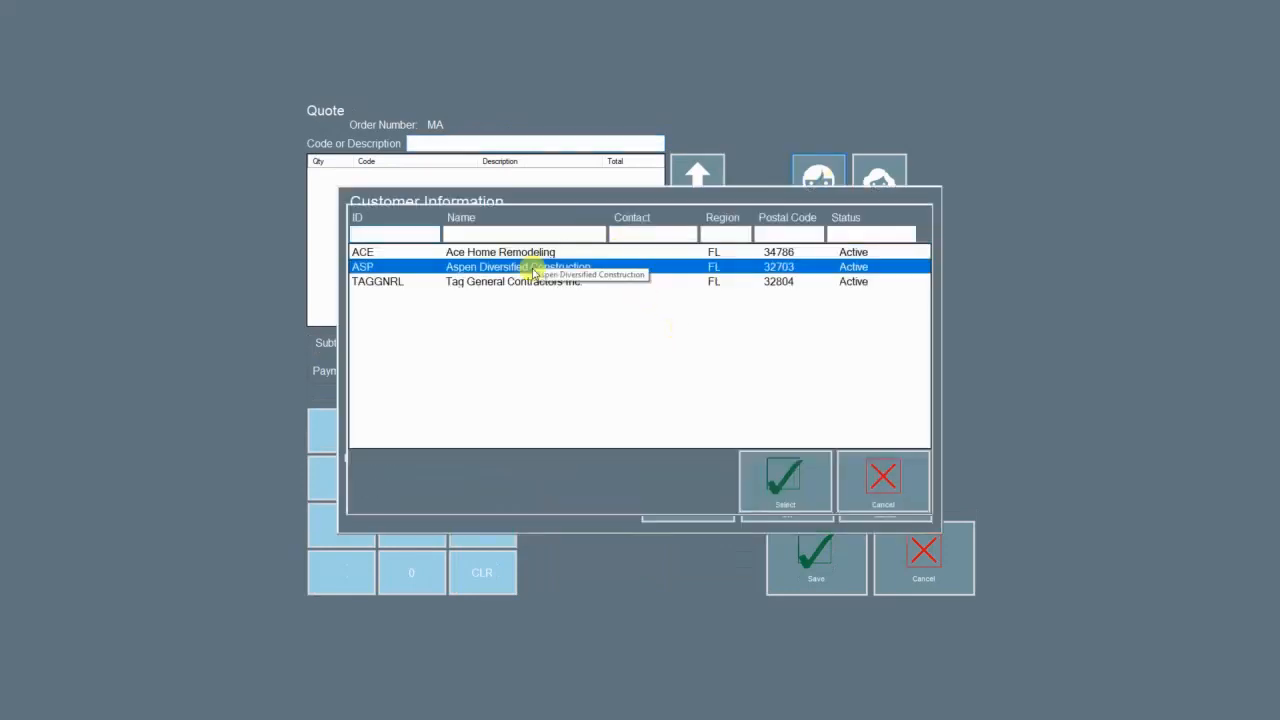
pyautogui.click(784, 476)
pyautogui.click(778, 488)
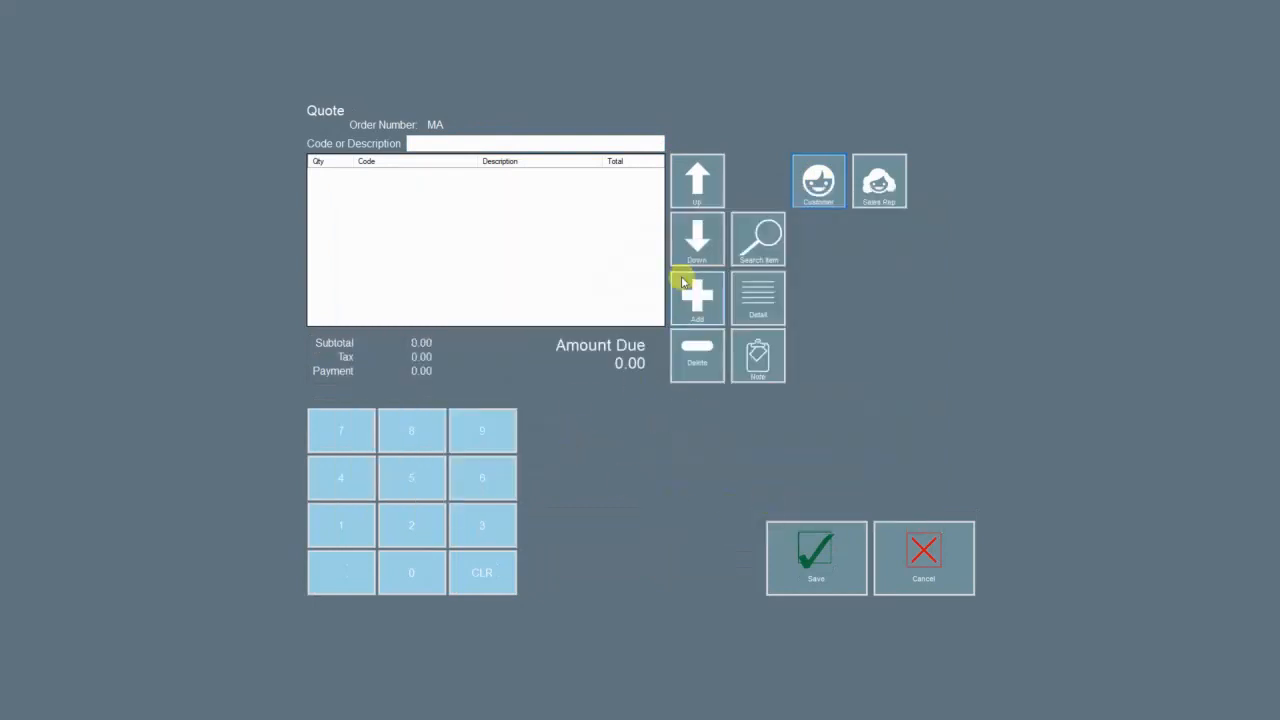
# Step: Add the Samsung French Door Refrigerator (item 730693) to the quote and save it
pyautogui.click(699, 300)
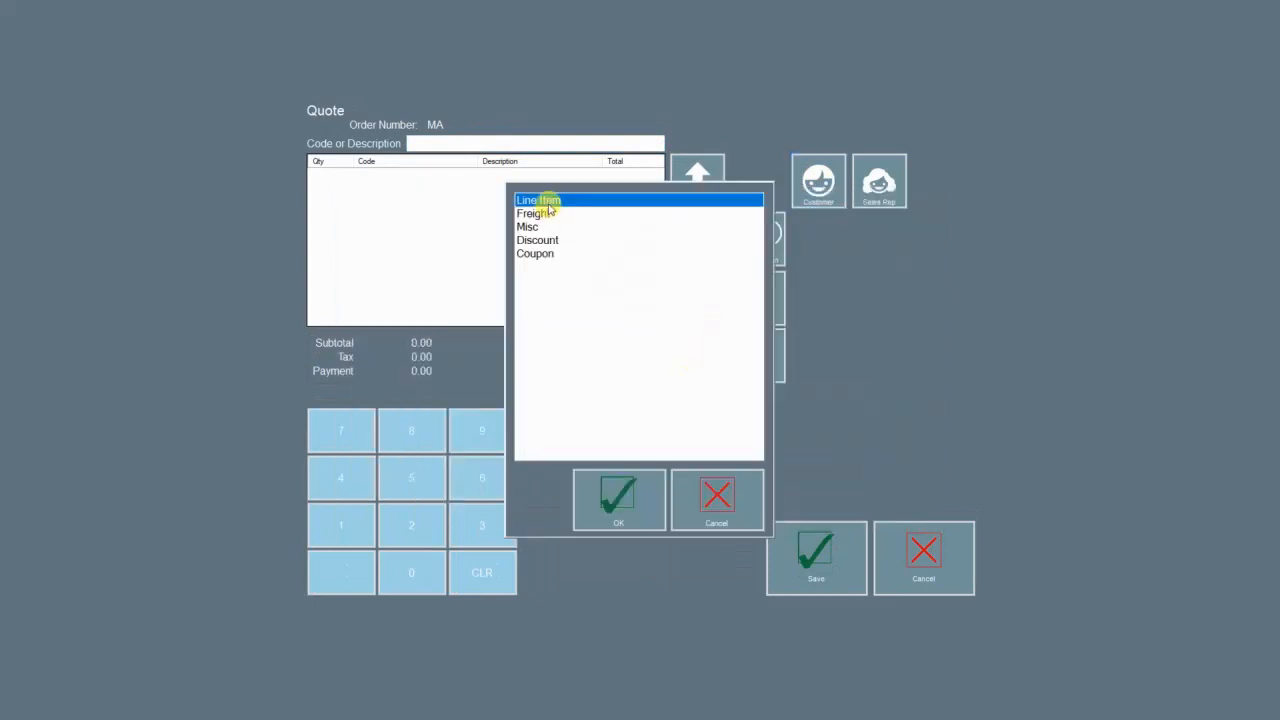
pyautogui.doubleClick(545, 203)
pyautogui.click(603, 212)
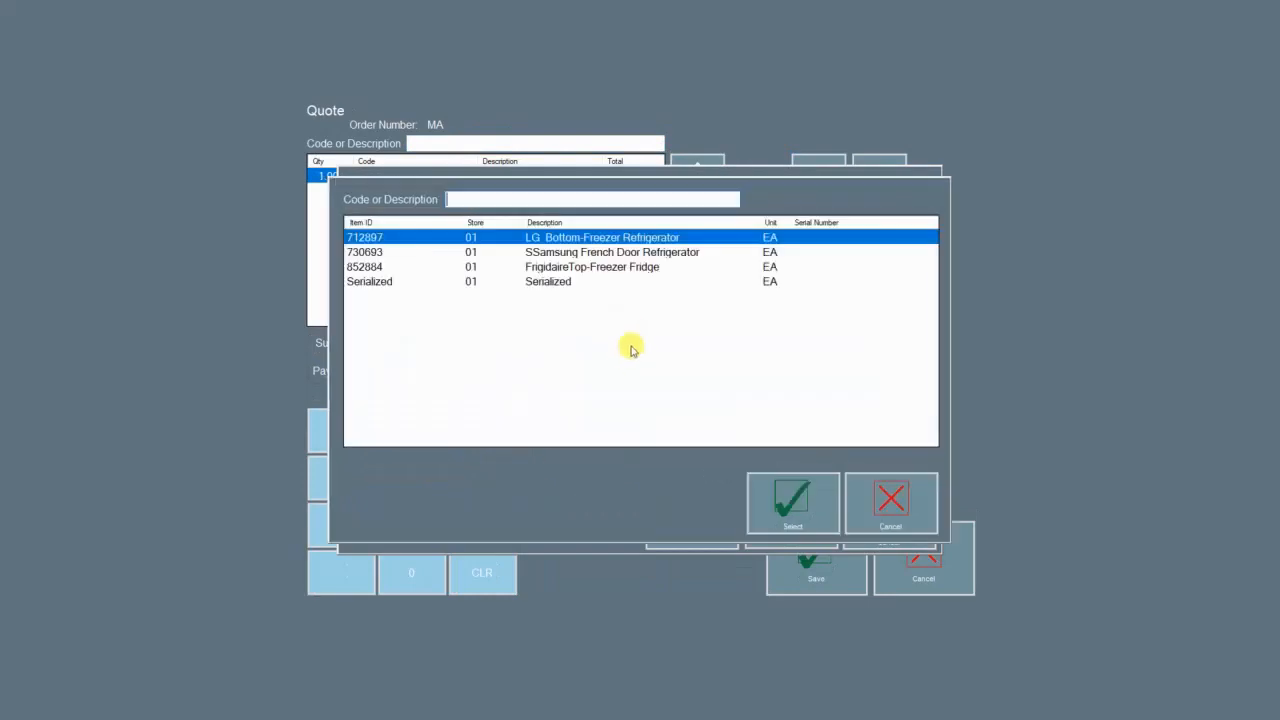
pyautogui.click(613, 253)
pyautogui.click(795, 505)
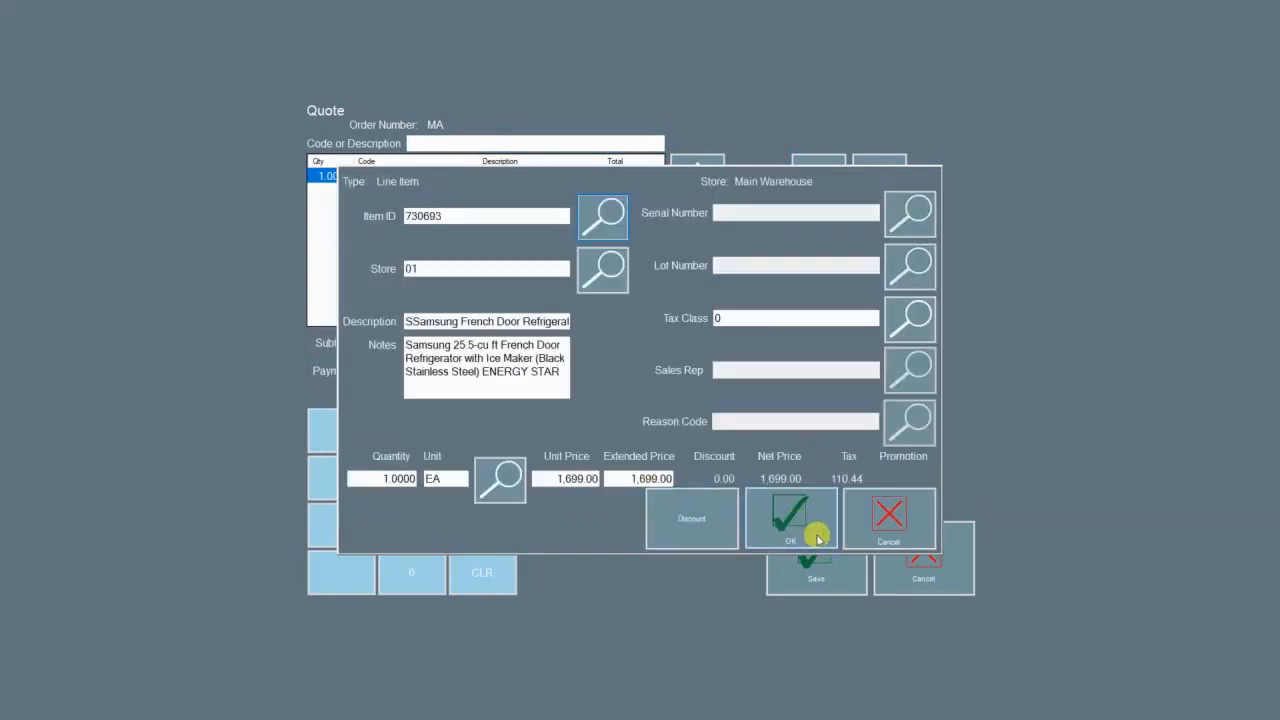
pyautogui.click(793, 525)
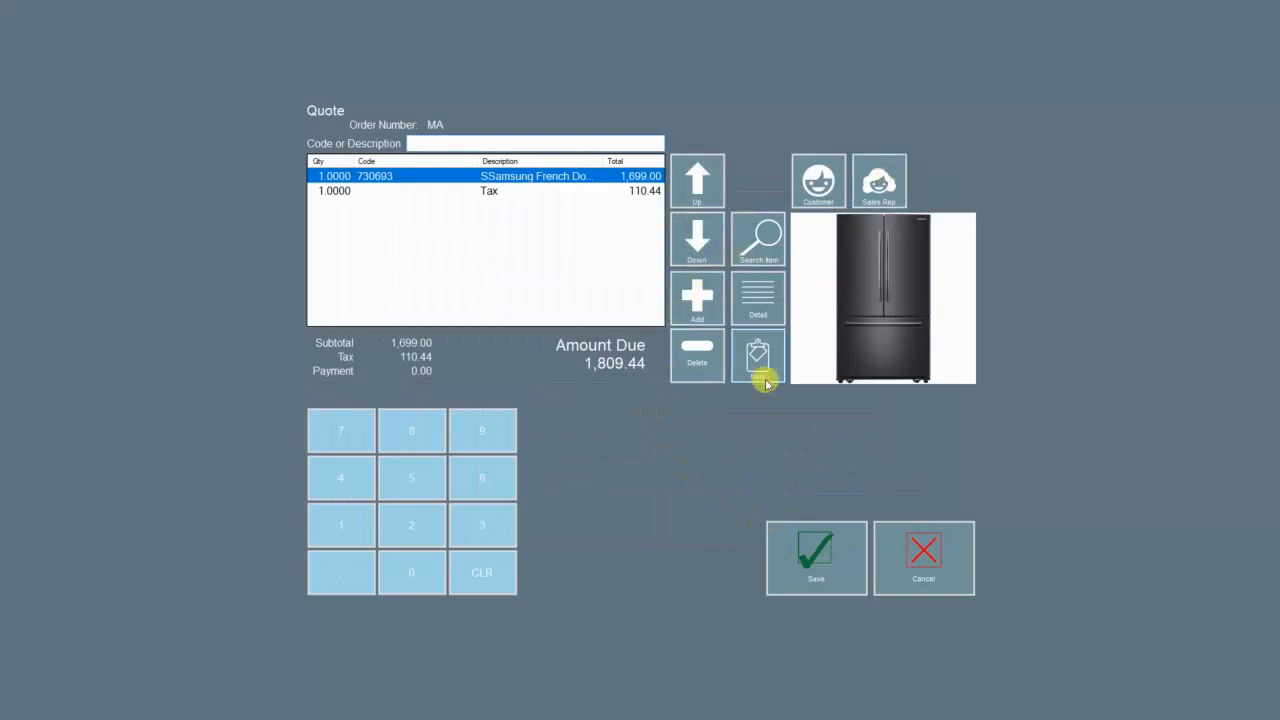
pyautogui.click(803, 567)
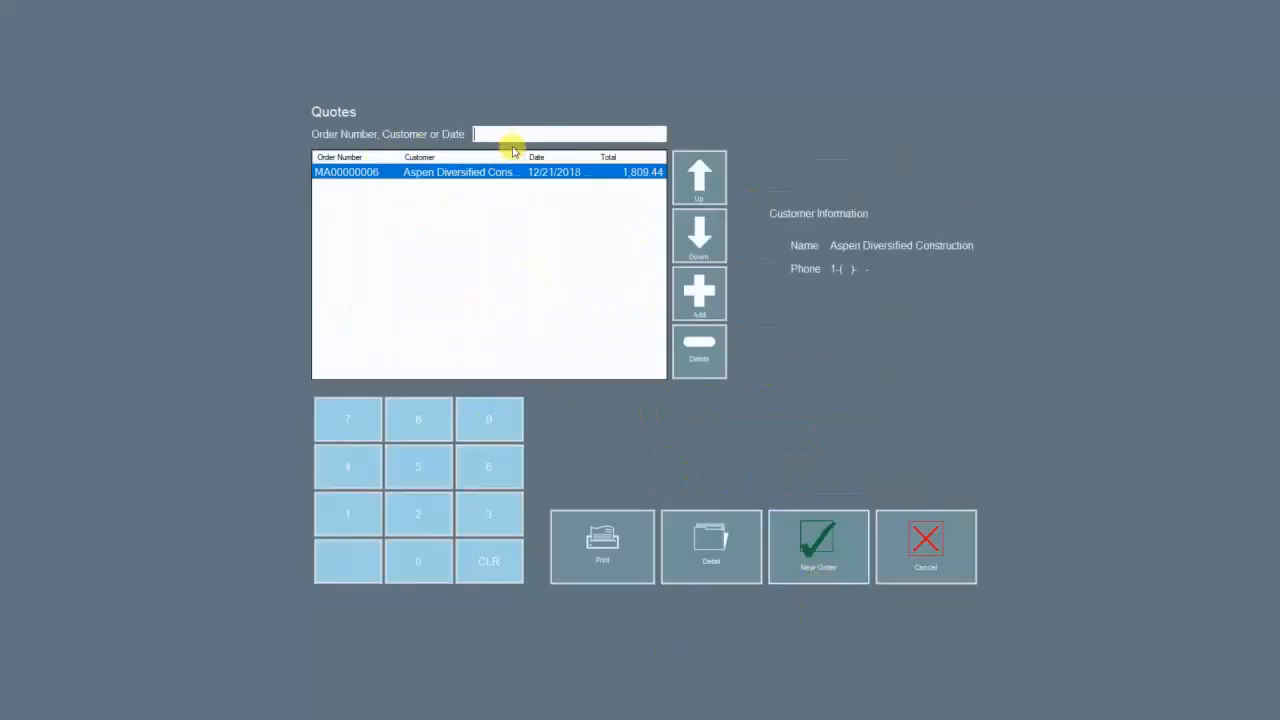
pyautogui.click(714, 215)
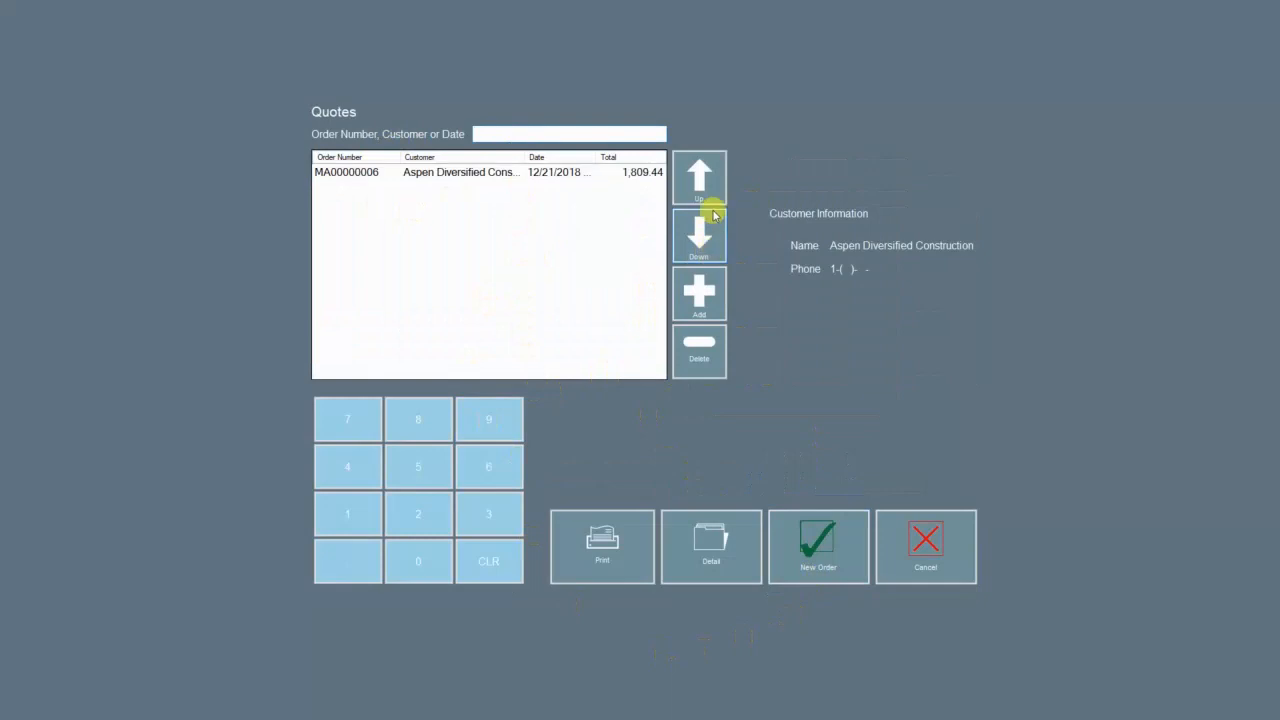
# Step: Convert quote MA00000006 into an order paid in full by check, skip the receipt, and close Quotes
pyautogui.click(633, 176)
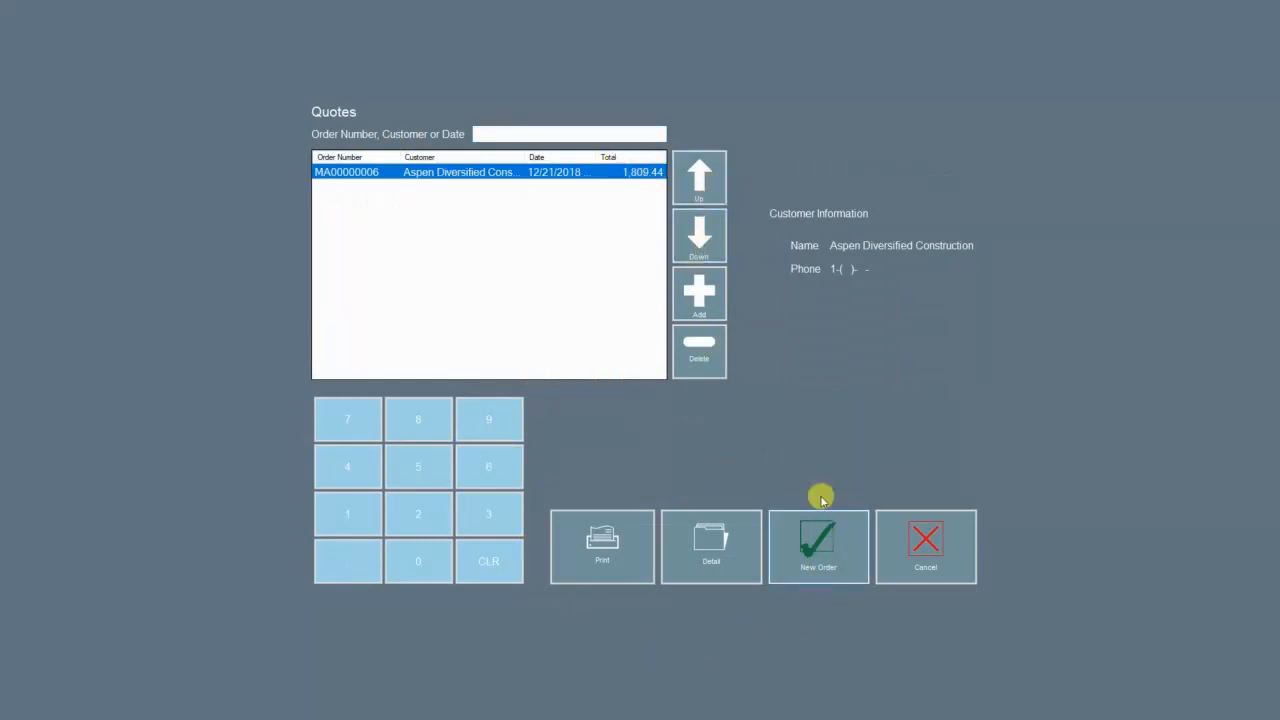
pyautogui.click(810, 577)
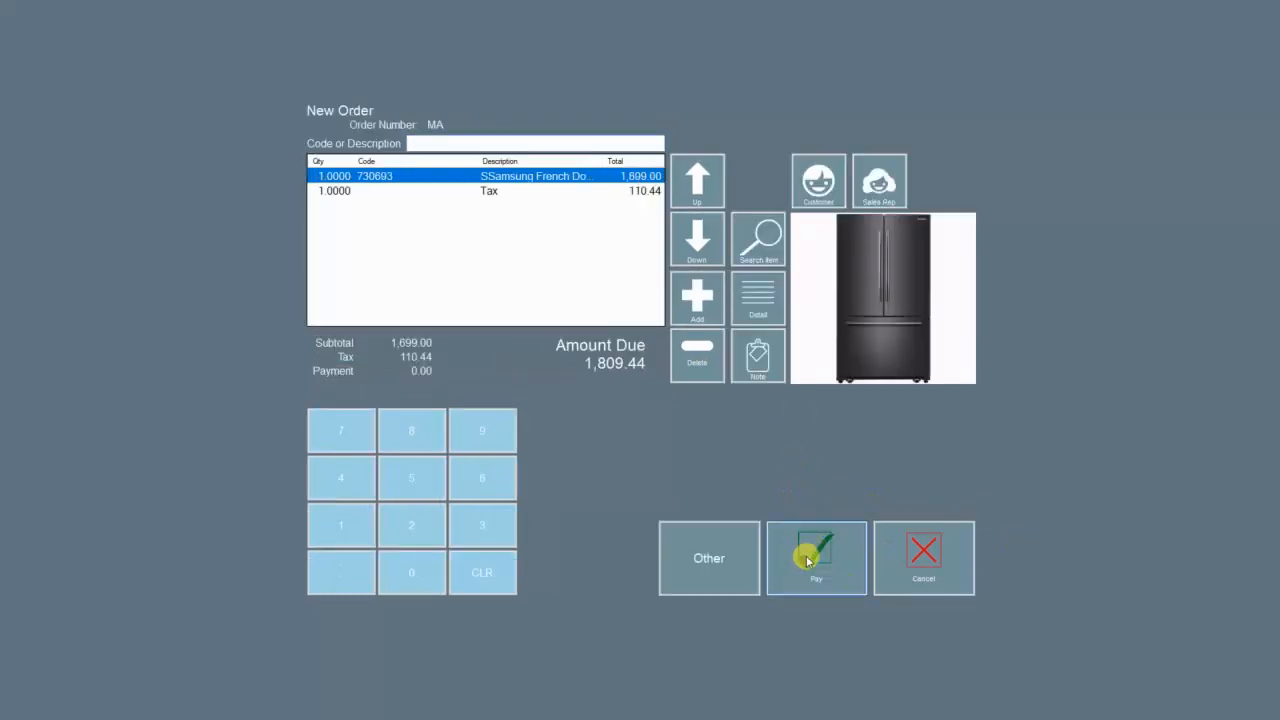
pyautogui.click(808, 560)
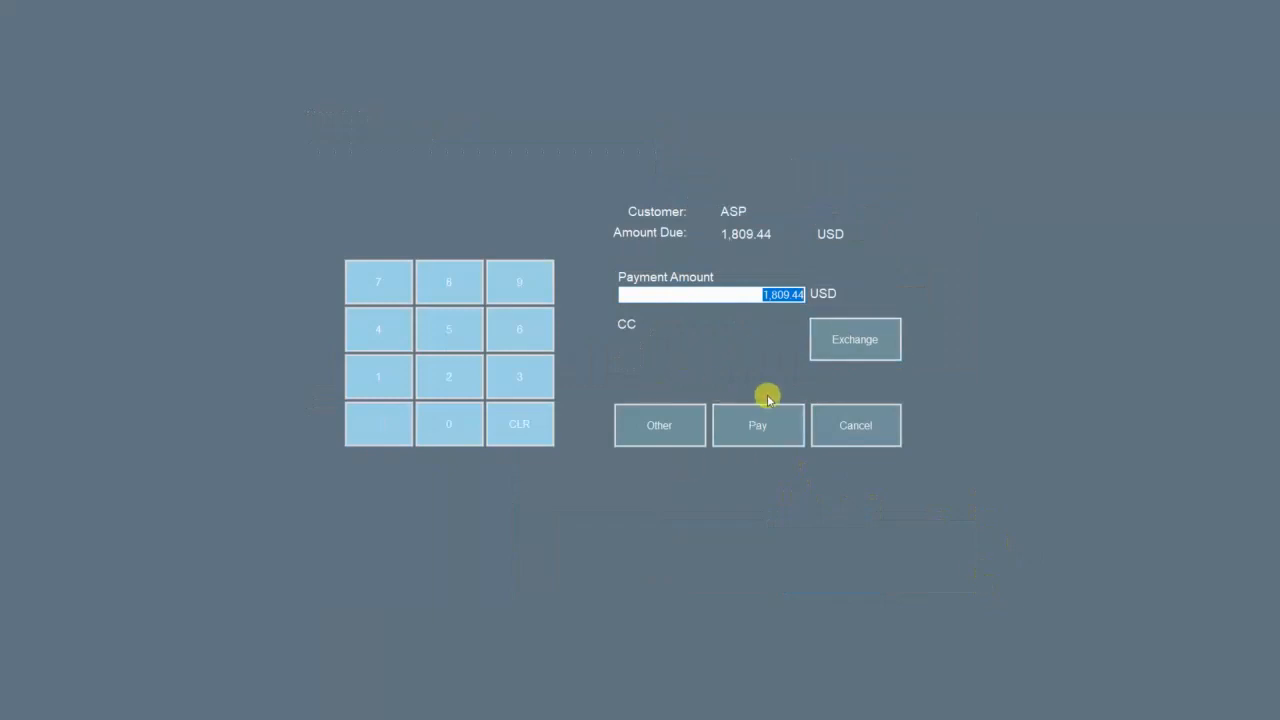
pyautogui.click(673, 427)
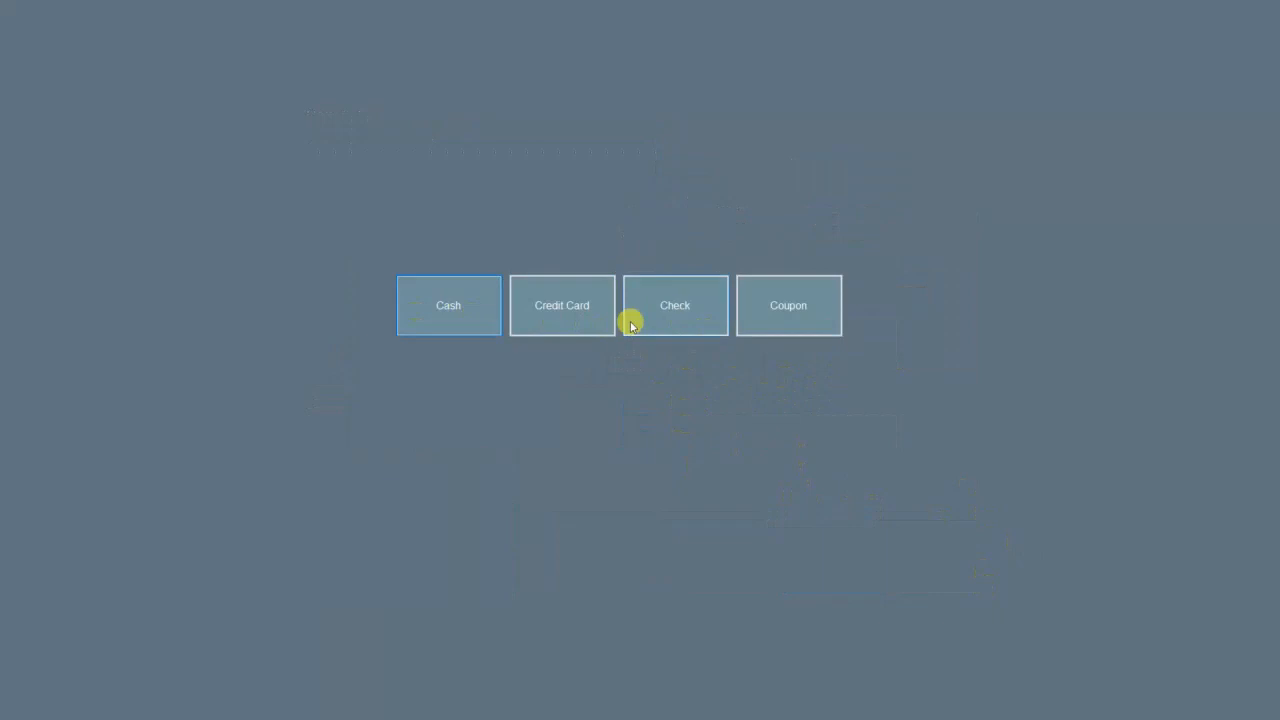
pyautogui.click(458, 314)
pyautogui.click(758, 424)
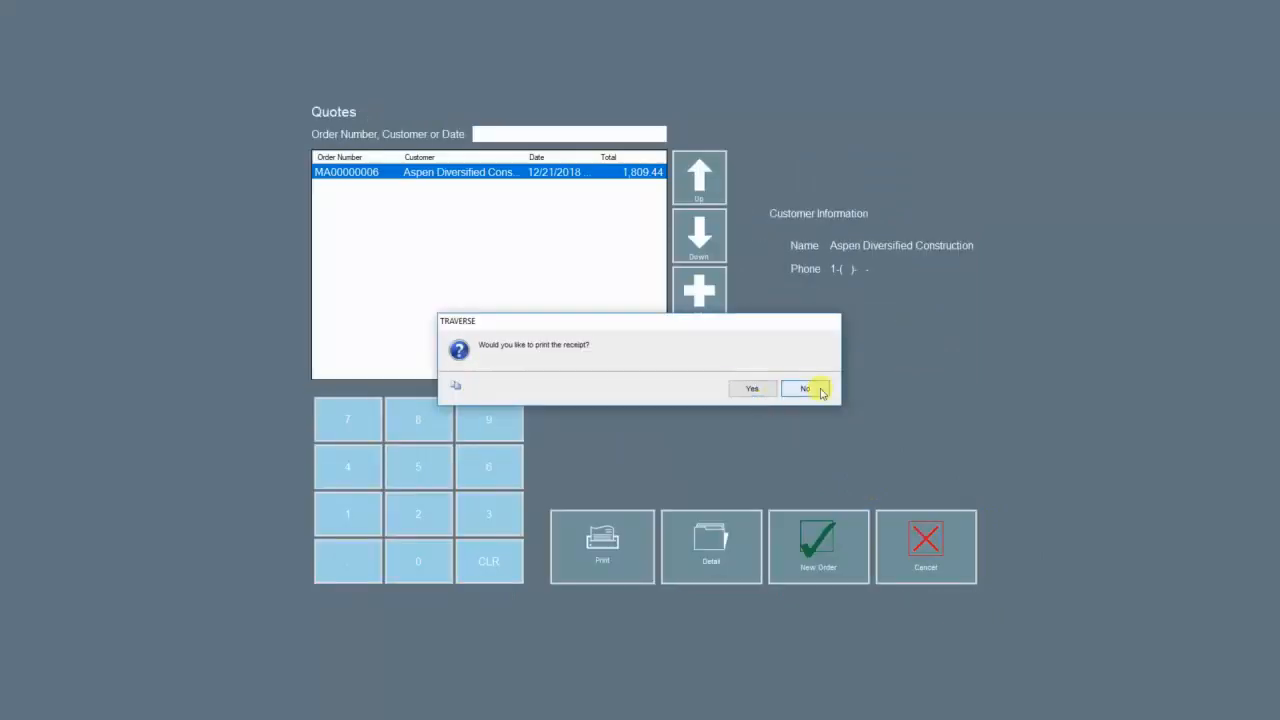
pyautogui.click(818, 391)
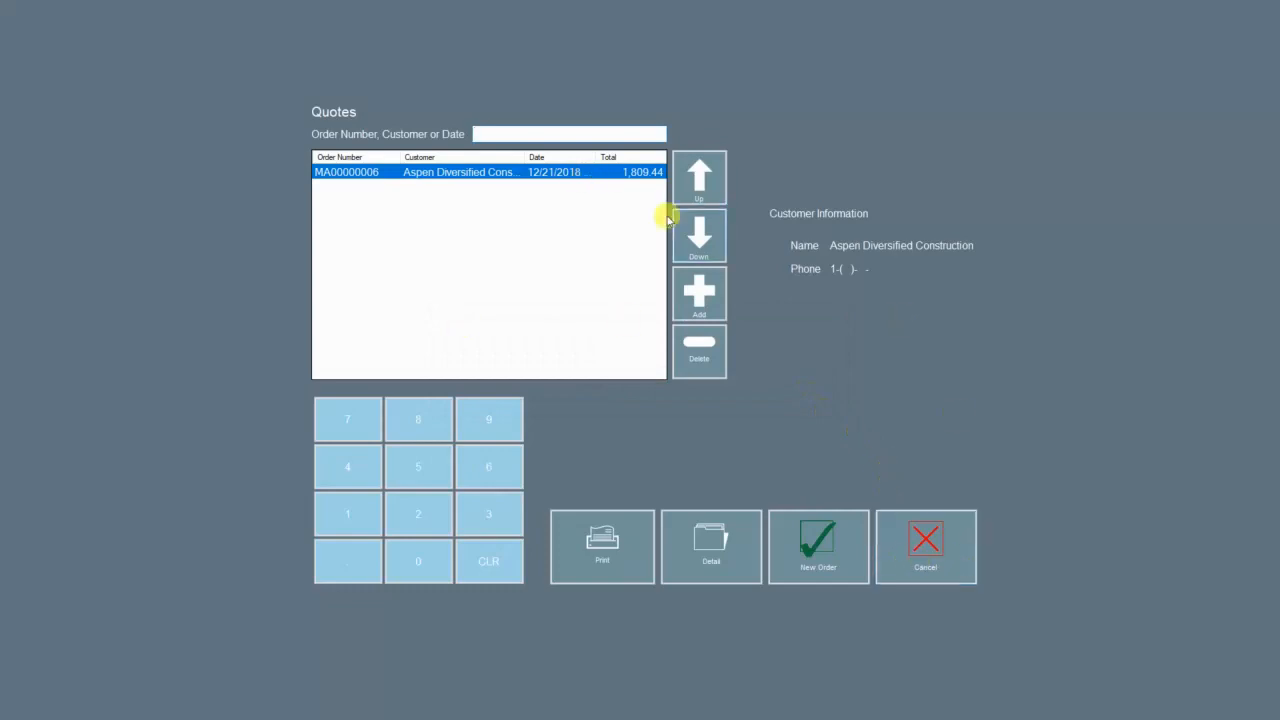
pyautogui.click(914, 567)
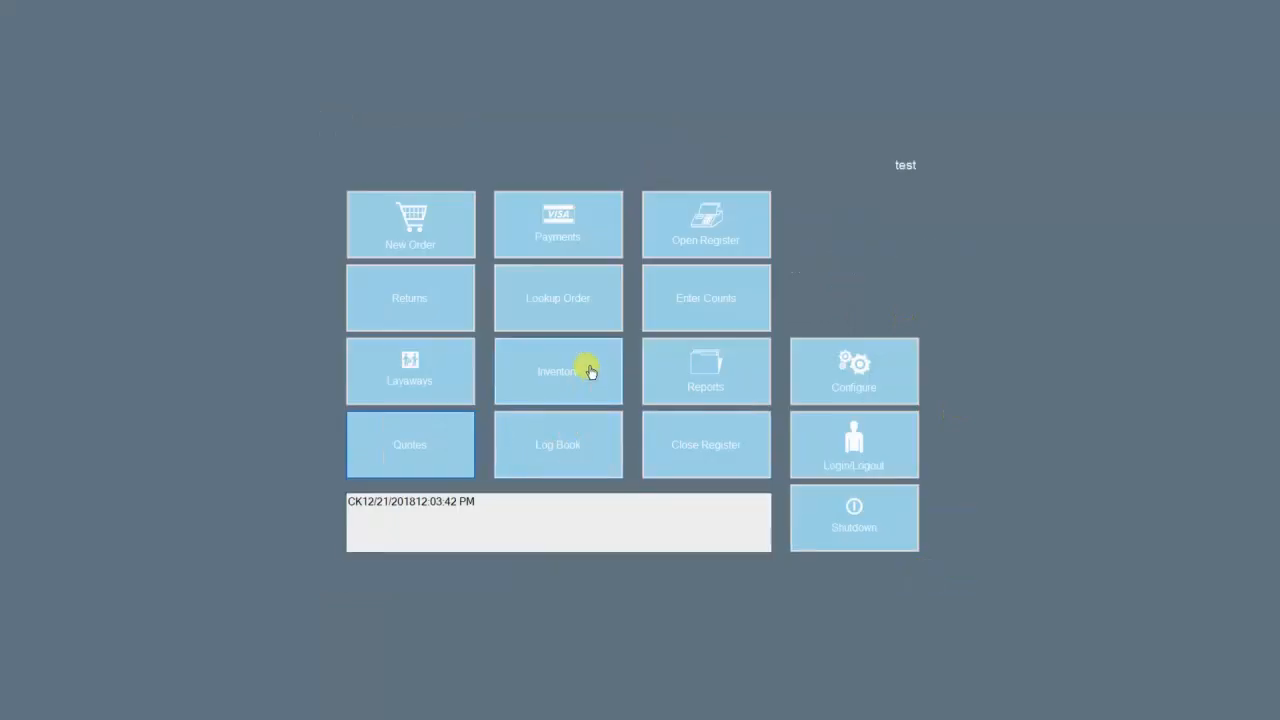
pyautogui.click(705, 360)
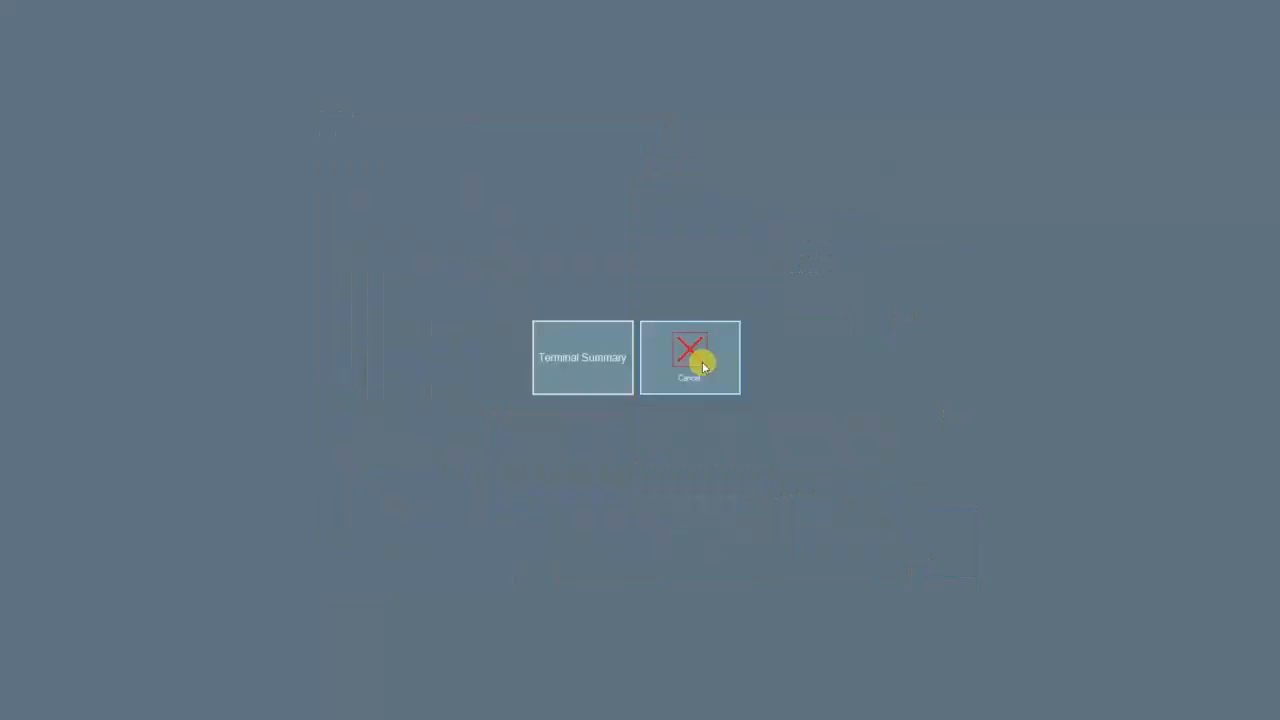
# Step: Scroll through the Terminal Summary report with its -2,243.64 variance, then close the preview
pyautogui.click(600, 357)
pyautogui.scroll(-5, 676, 398)
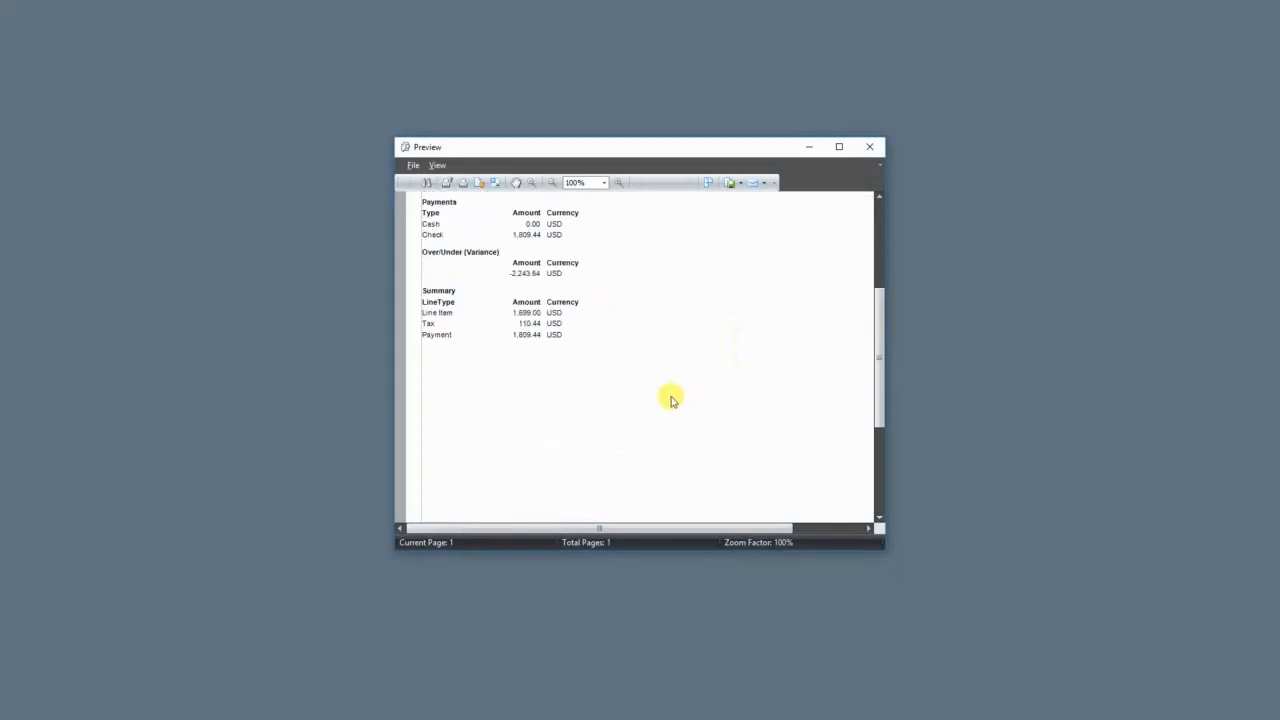
pyautogui.scroll(5, 640, 440)
pyautogui.scroll(-1, 621, 468)
pyautogui.scroll(2, 621, 468)
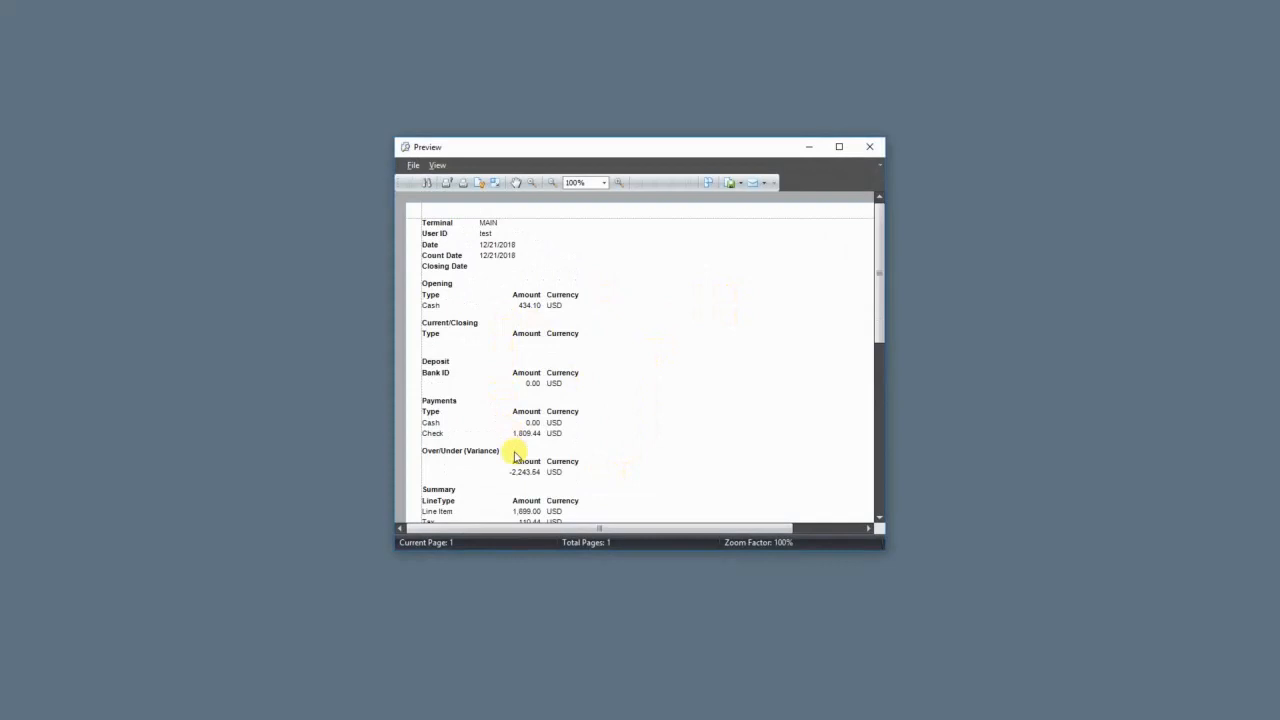
pyautogui.scroll(-5, 515, 459)
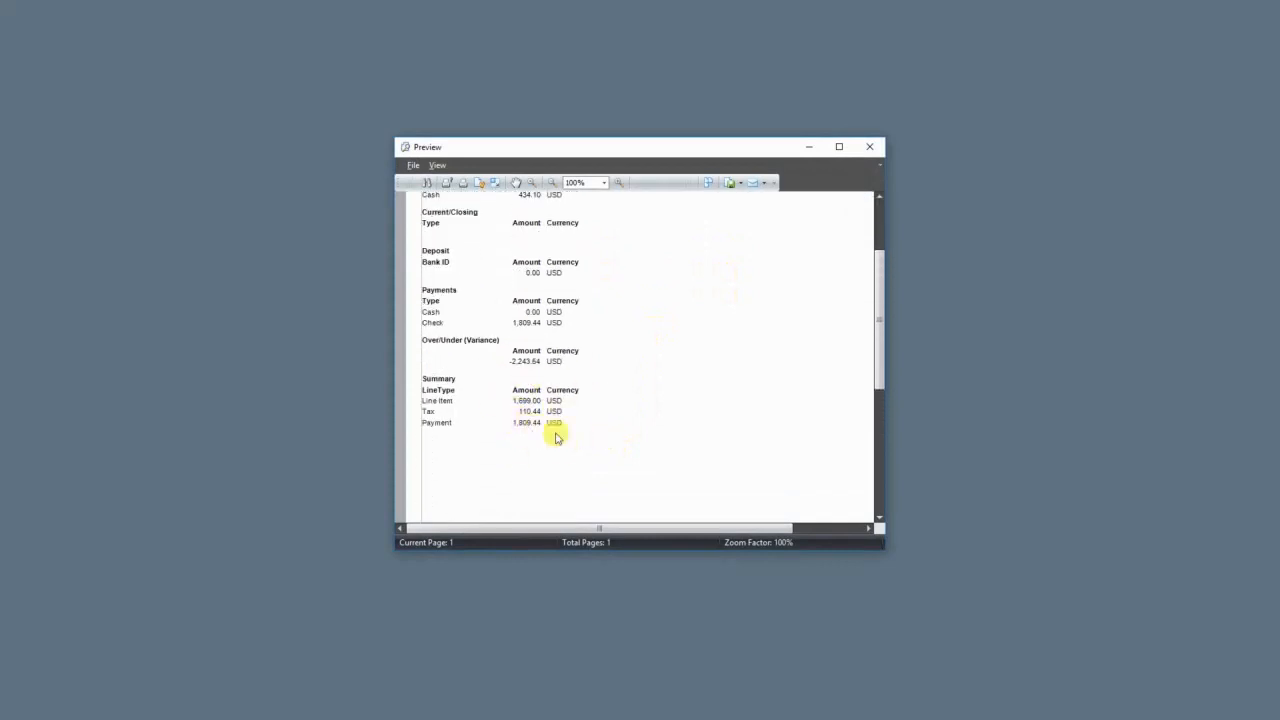
pyautogui.scroll(5, 570, 457)
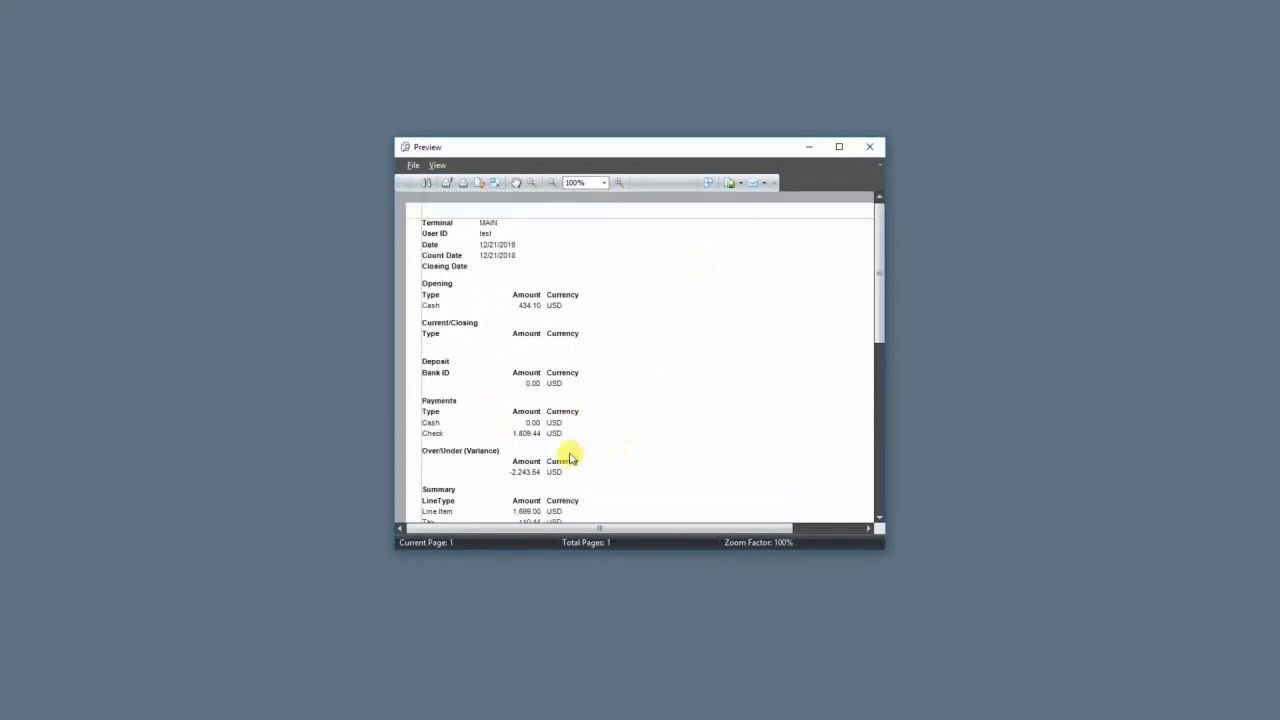
pyautogui.scroll(-15, 570, 457)
pyautogui.scroll(15, 572, 452)
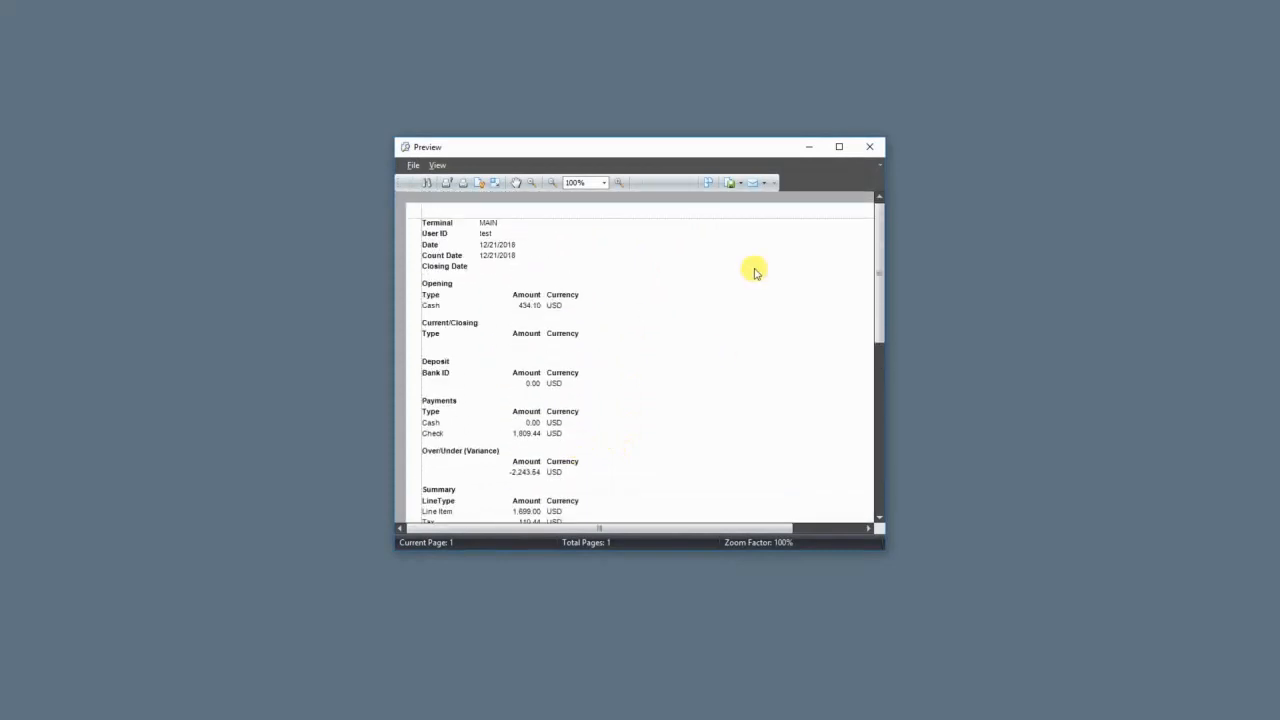
pyautogui.click(870, 150)
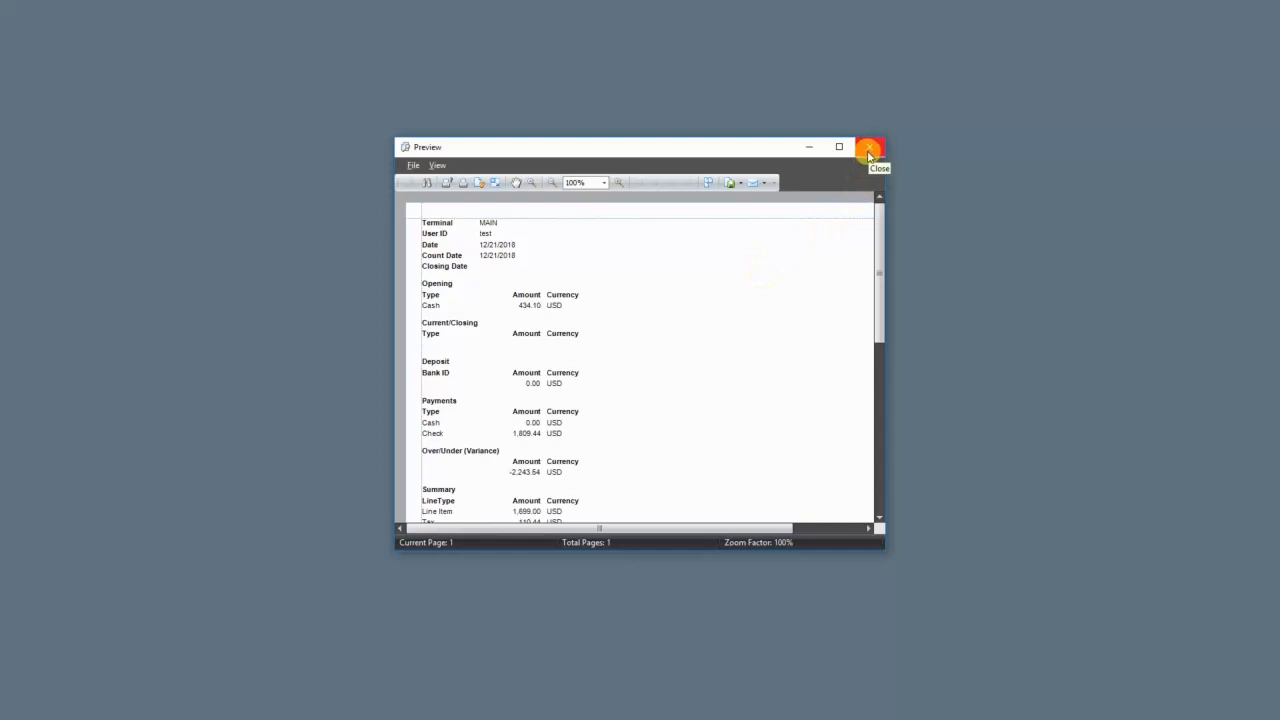
pyautogui.click(869, 152)
pyautogui.click(614, 363)
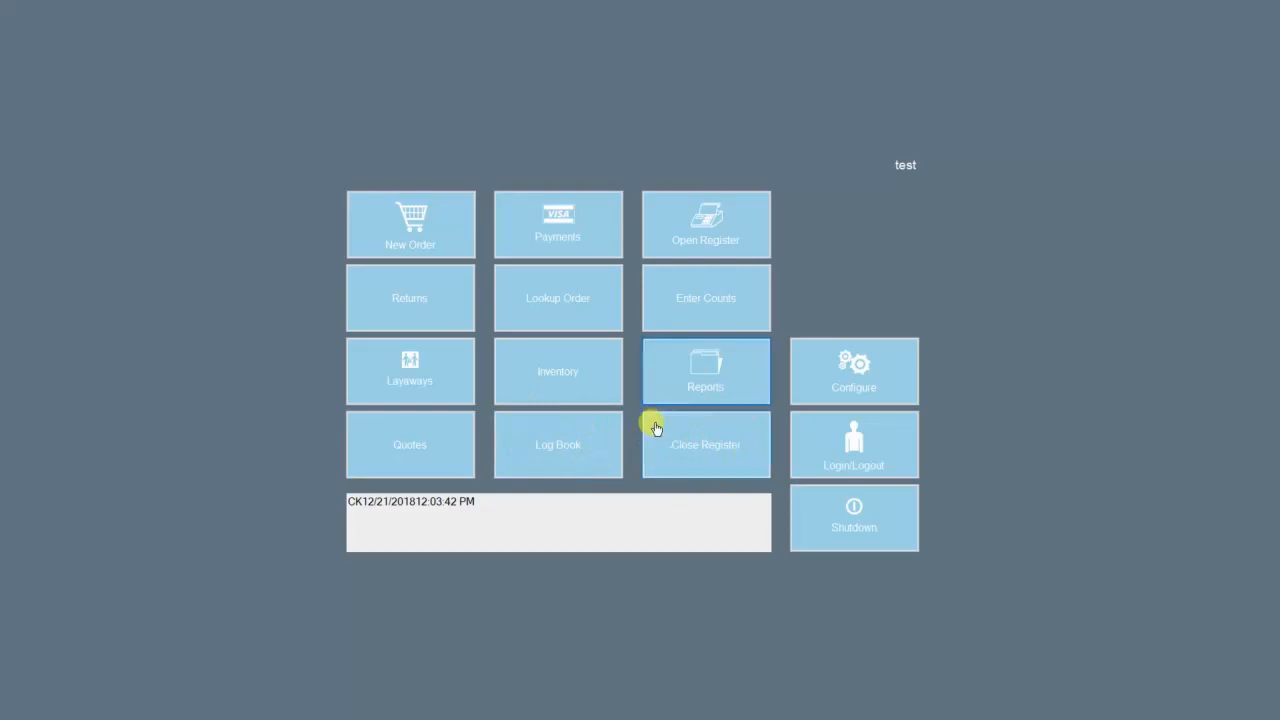
# Step: Begin closing the register and add a count line of 20 Hundred Dollar bills
pyautogui.click(740, 437)
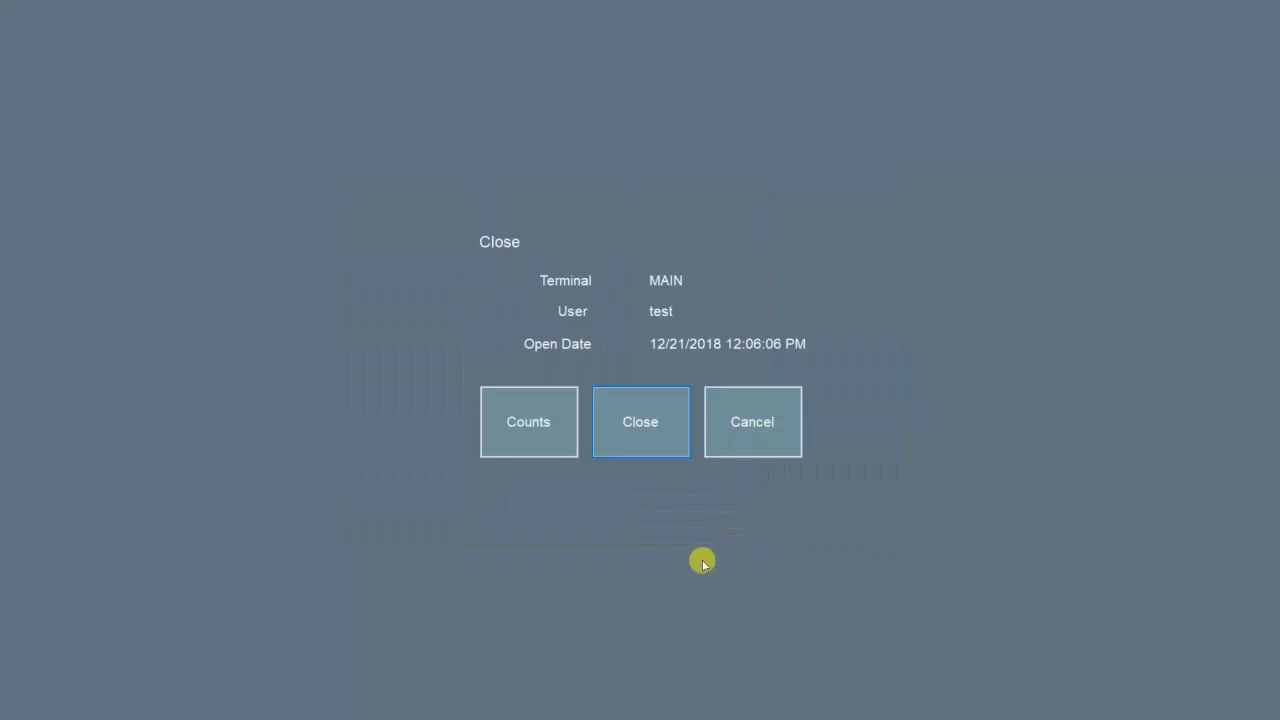
pyautogui.click(514, 435)
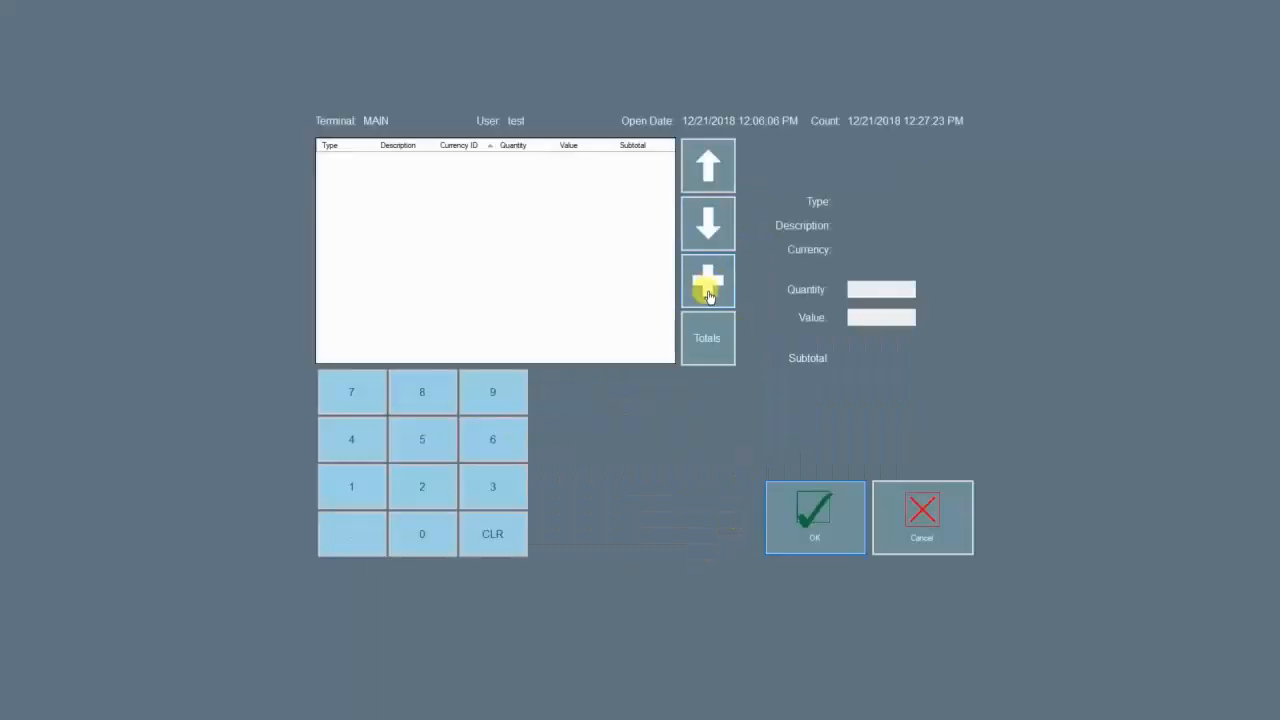
pyautogui.click(708, 290)
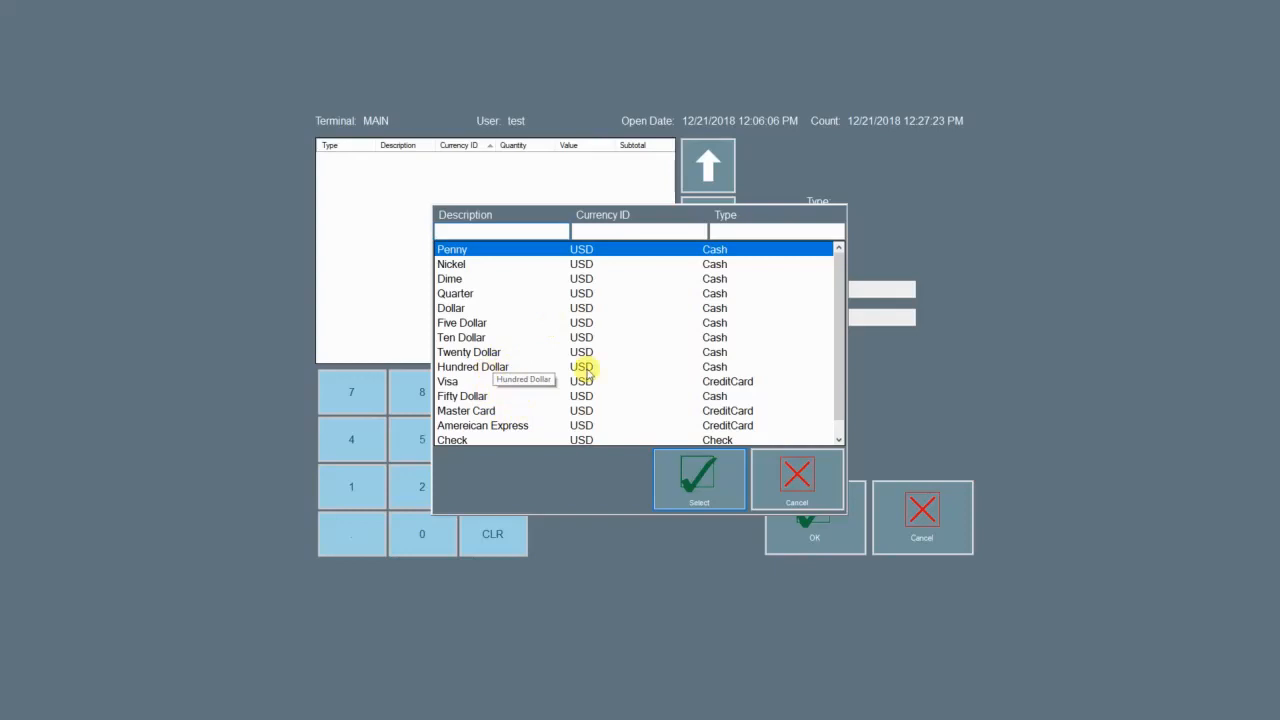
pyautogui.click(484, 368)
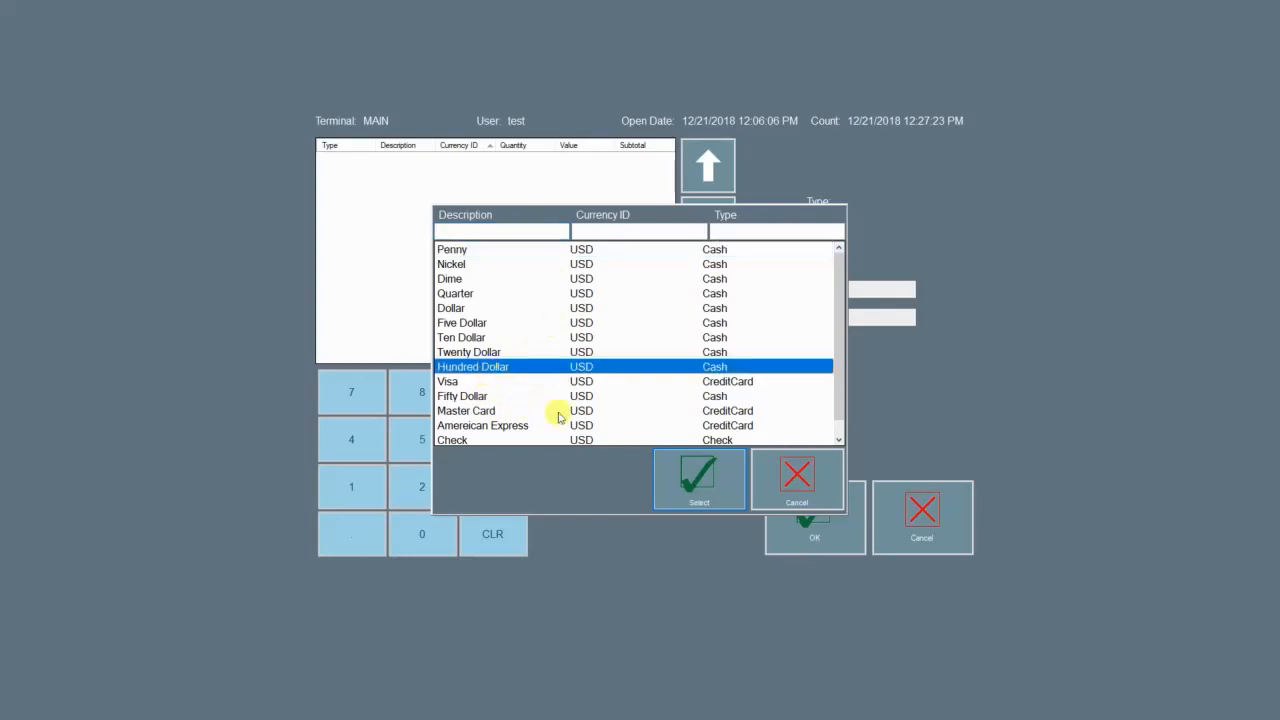
pyautogui.click(690, 488)
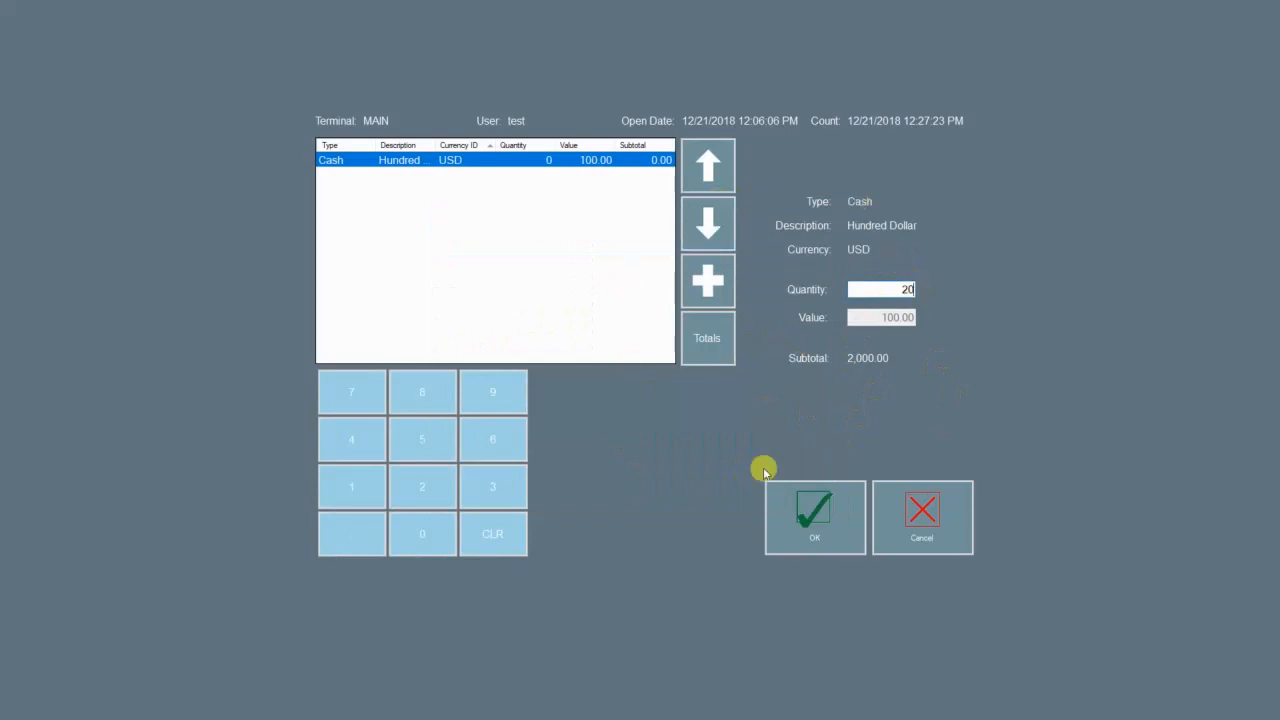
# Step: Add a Check count line with quantity 1 and value 500, then save the counts
pyautogui.click(708, 281)
pyautogui.scroll(-1, 690, 400)
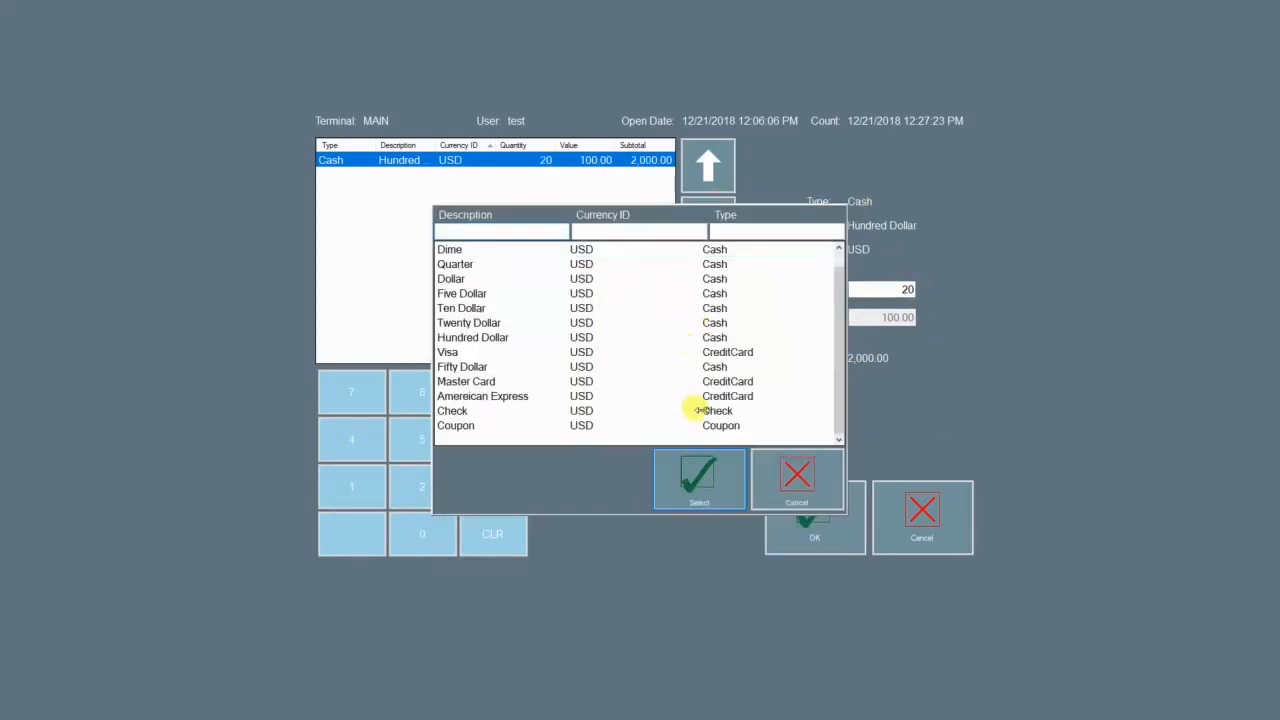
pyautogui.click(728, 414)
pyautogui.click(728, 425)
pyautogui.click(728, 413)
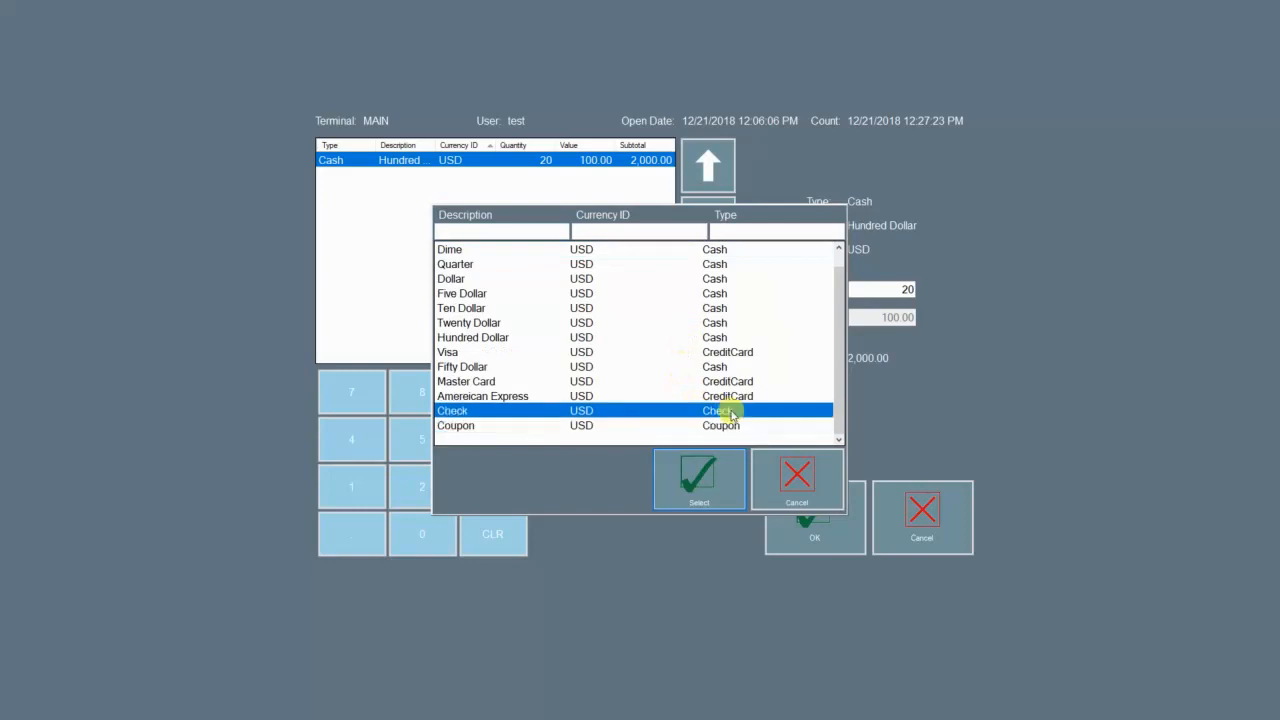
pyautogui.click(699, 475)
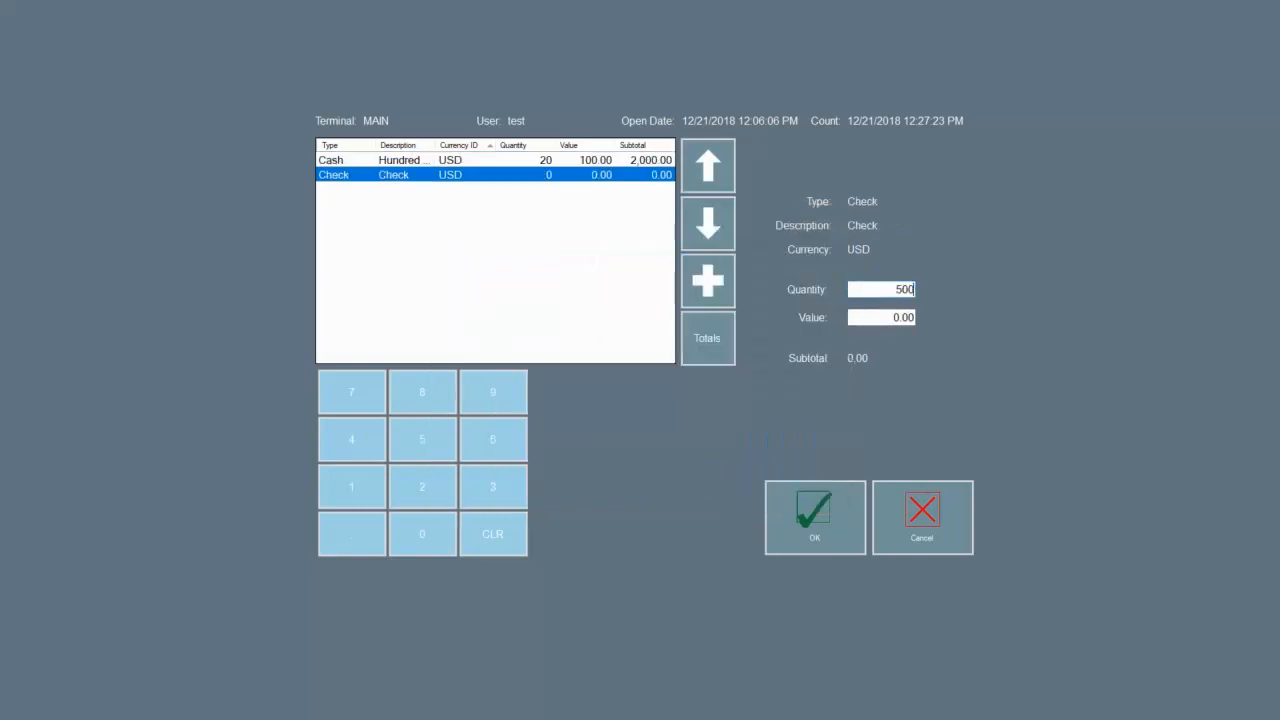
pyautogui.click(898, 317)
pyautogui.click(890, 289)
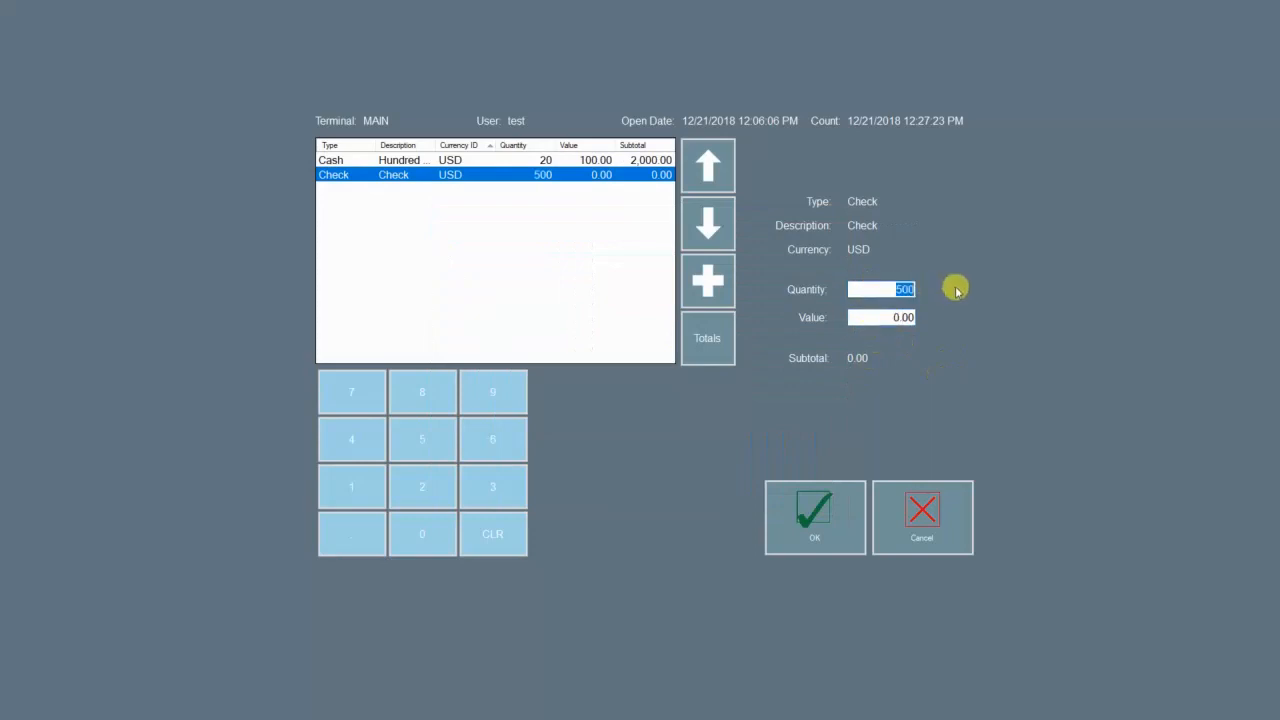
pyautogui.write('1')
pyautogui.click(894, 314)
pyautogui.write('5')
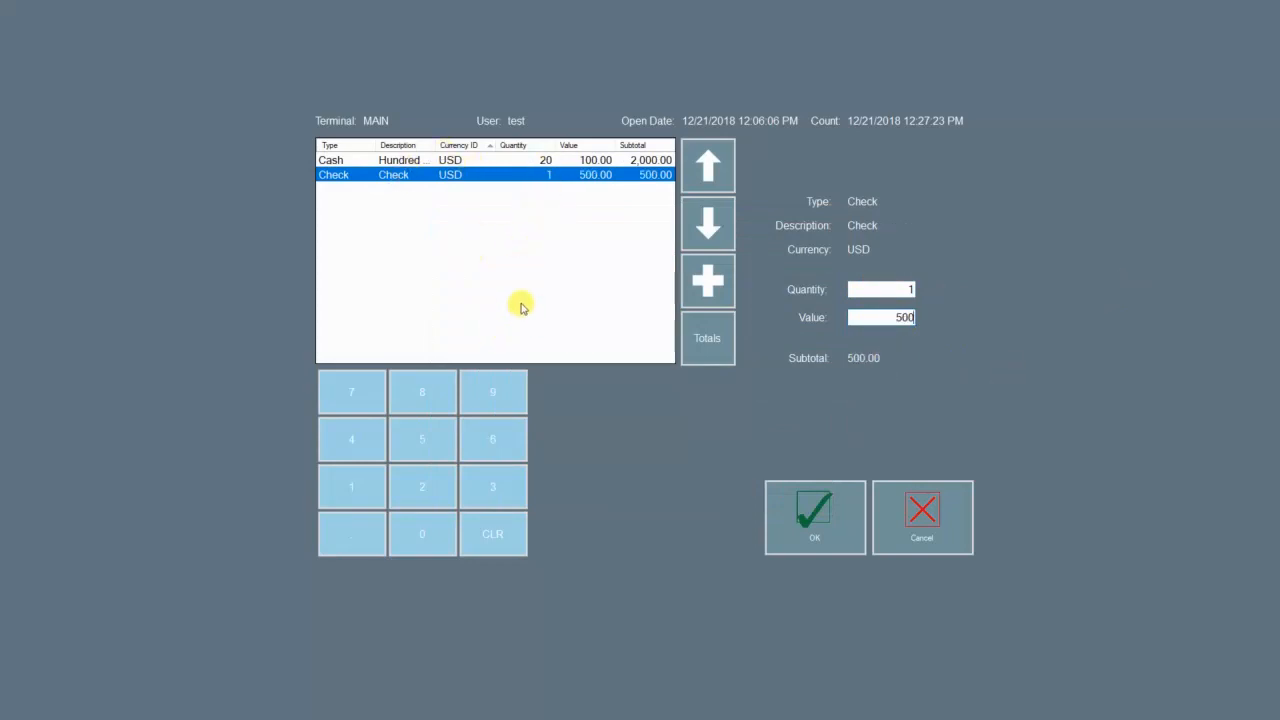
pyautogui.click(814, 532)
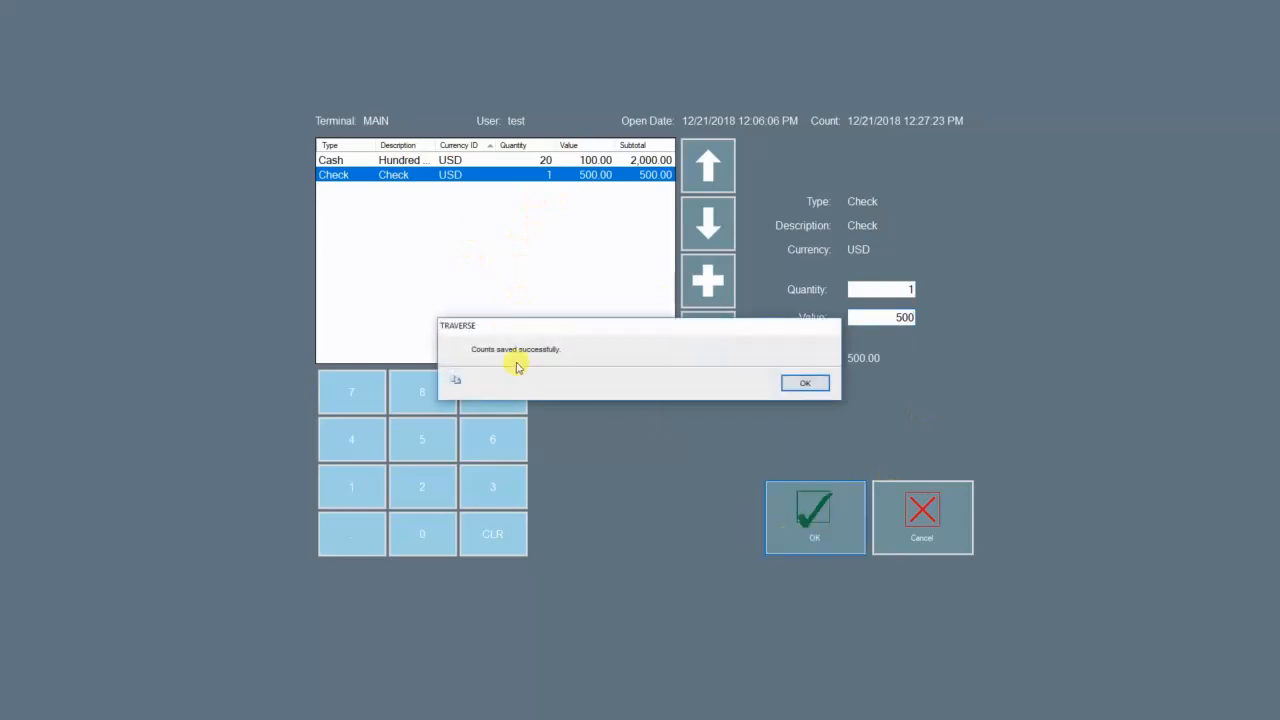
pyautogui.click(790, 384)
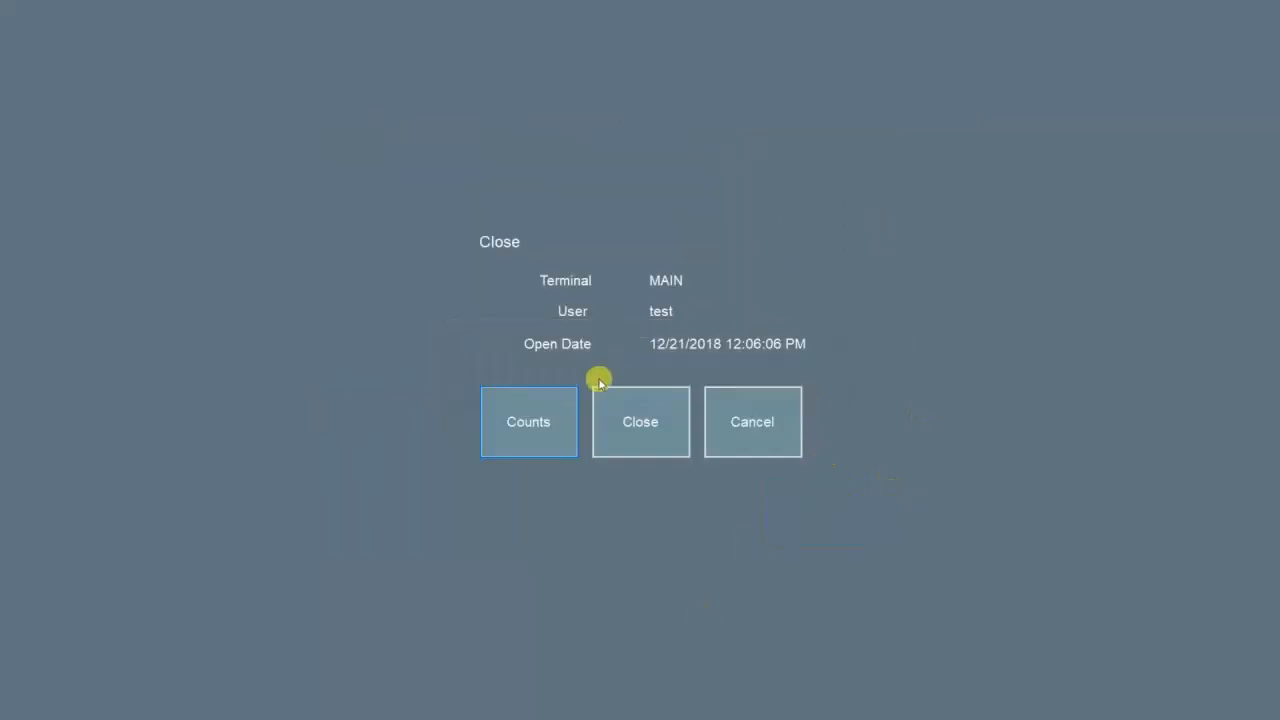
# Step: Close the register, accepting the unbalanced count on the second attempt
pyautogui.click(643, 424)
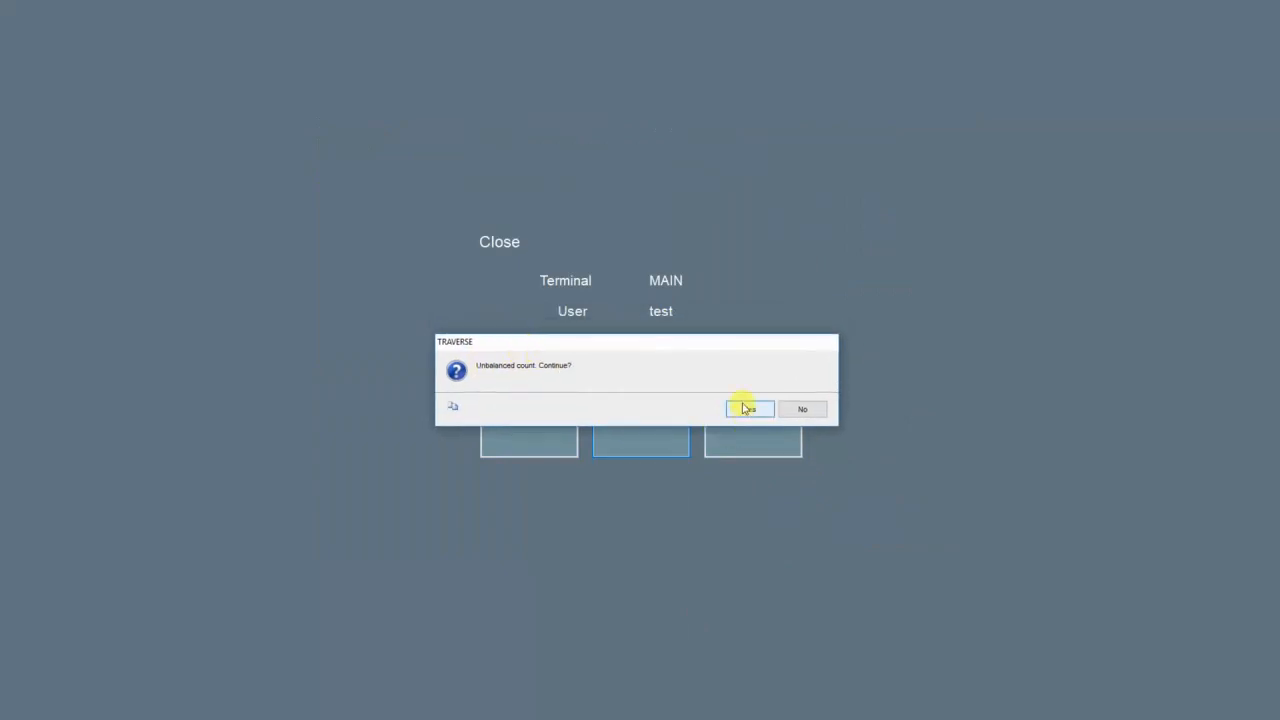
pyautogui.click(800, 410)
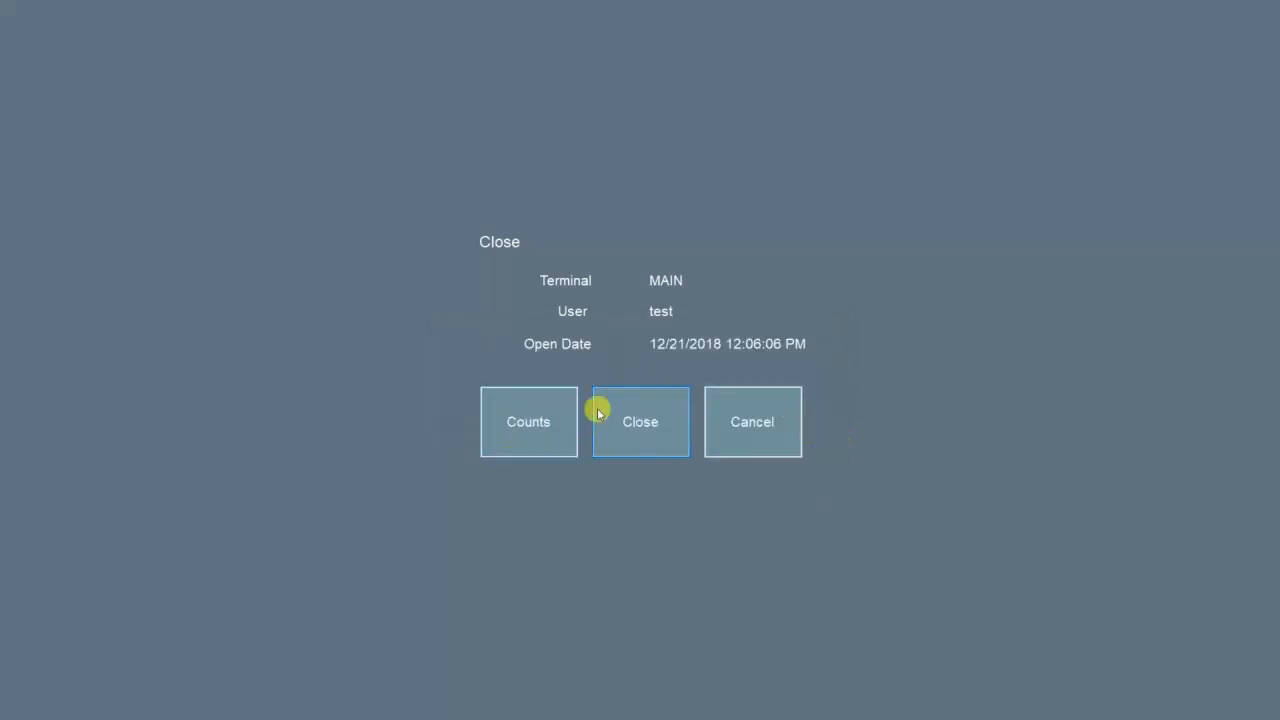
pyautogui.click(643, 434)
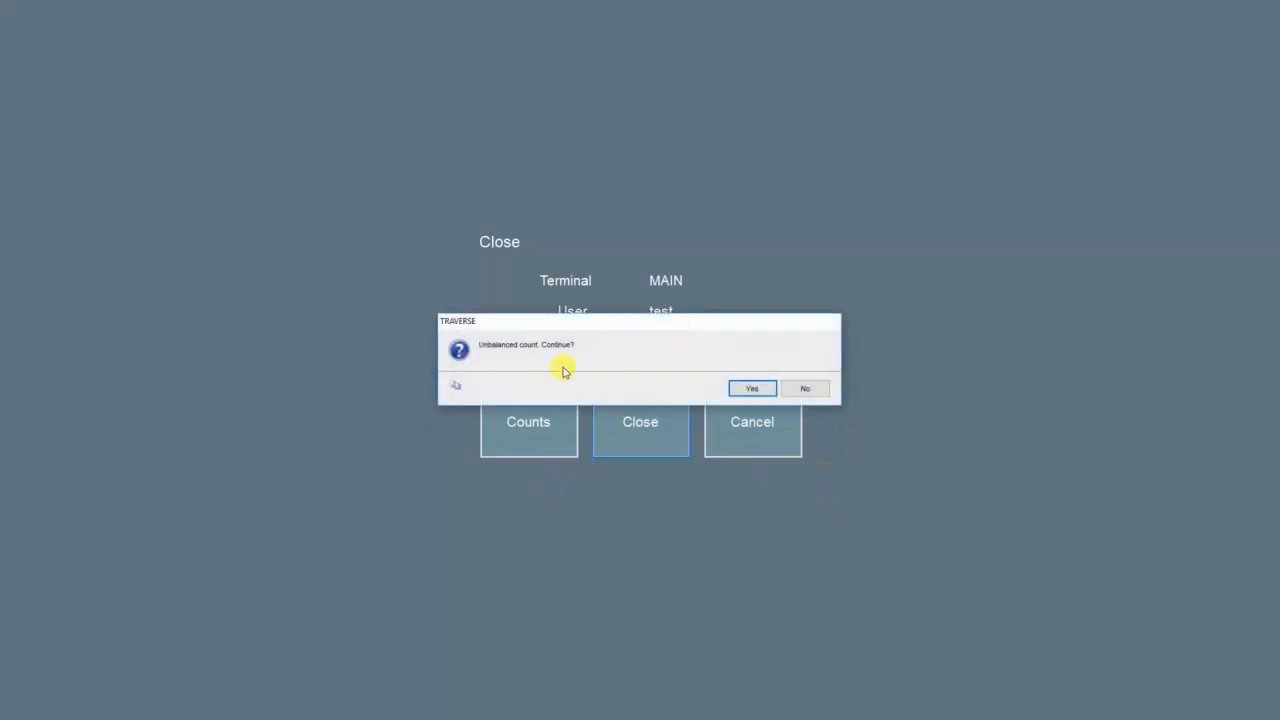
pyautogui.click(751, 396)
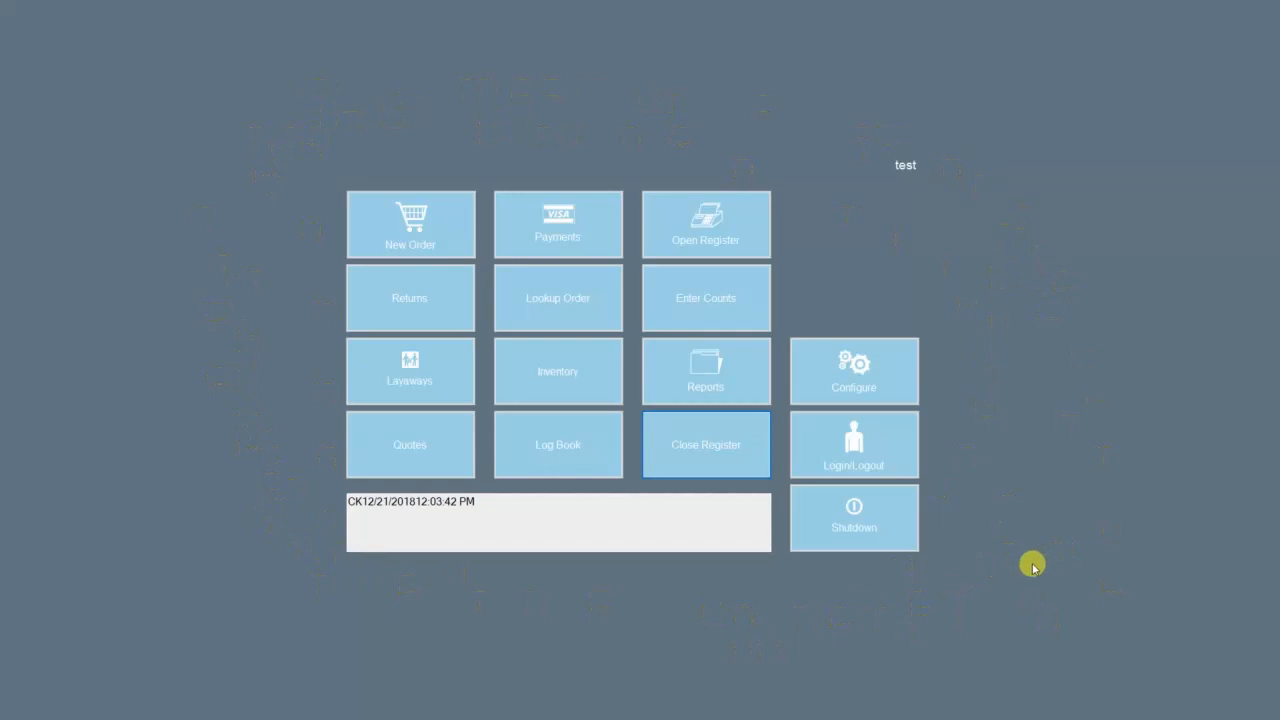
pyautogui.click(868, 535)
# Step: Confirm the POS shutdown and switch to the Traverse main window
pyautogui.click(742, 389)
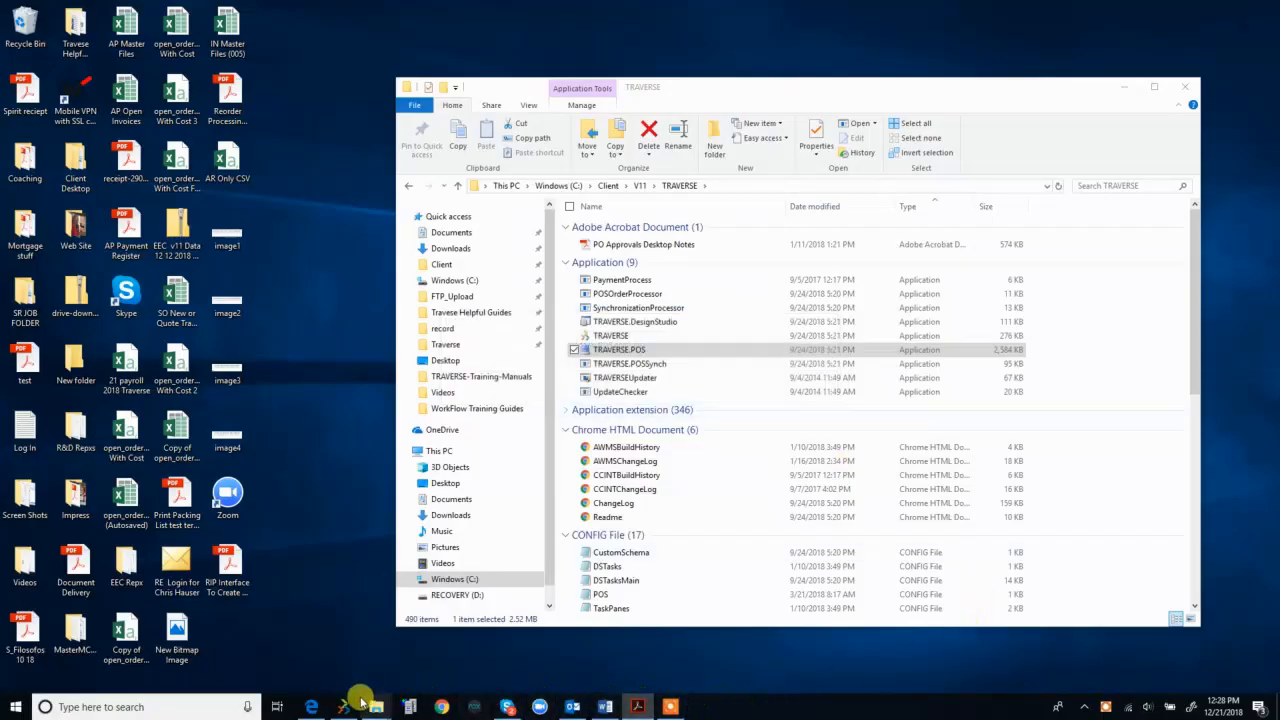
pyautogui.click(342, 706)
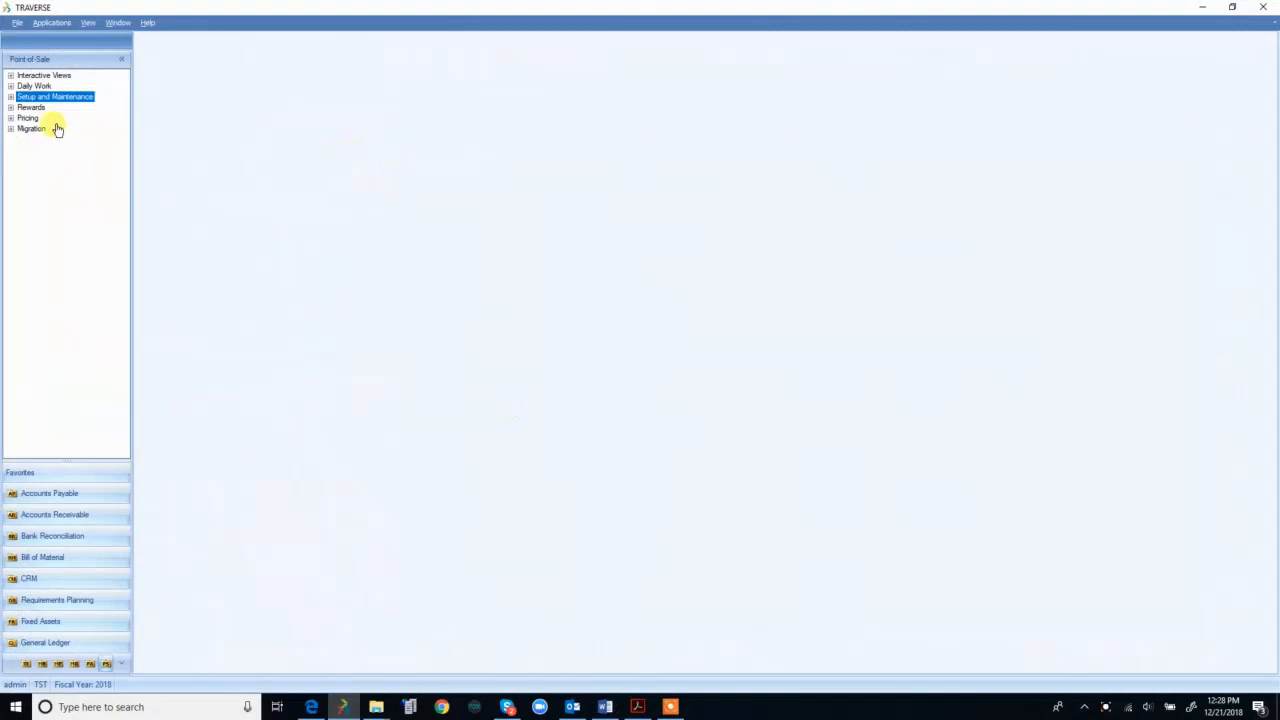
# Step: Load the PS Activity View showing Return, Invoice and Quote amounts totalling 1,809.44
pyautogui.doubleClick(18, 78)
pyautogui.doubleClick(24, 139)
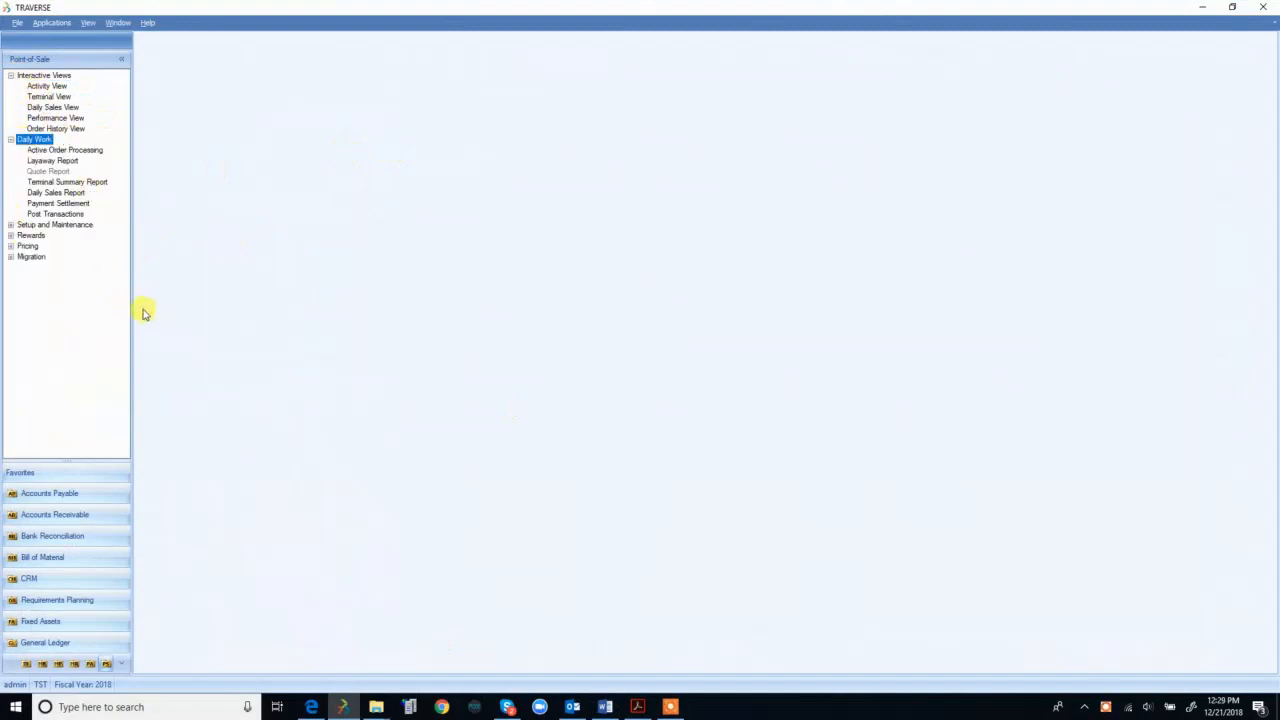
pyautogui.moveTo(131, 284); pyautogui.dragTo(141, 289)
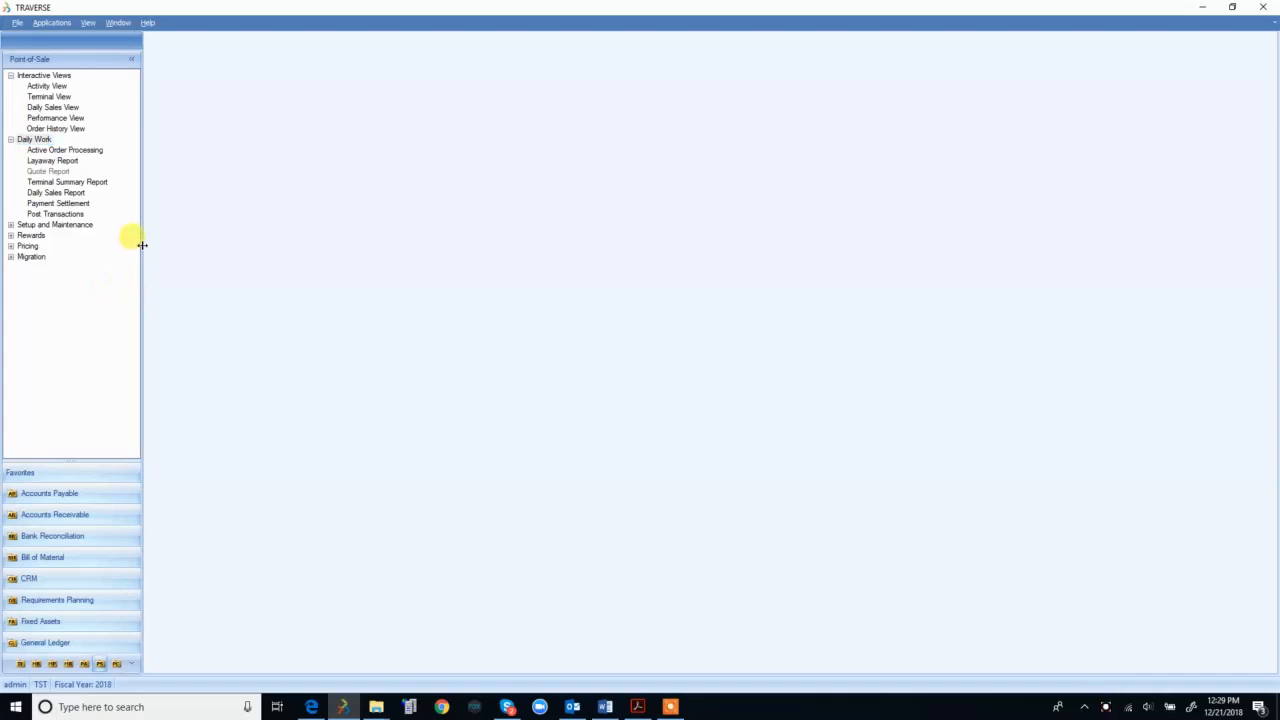
pyautogui.click(46, 86)
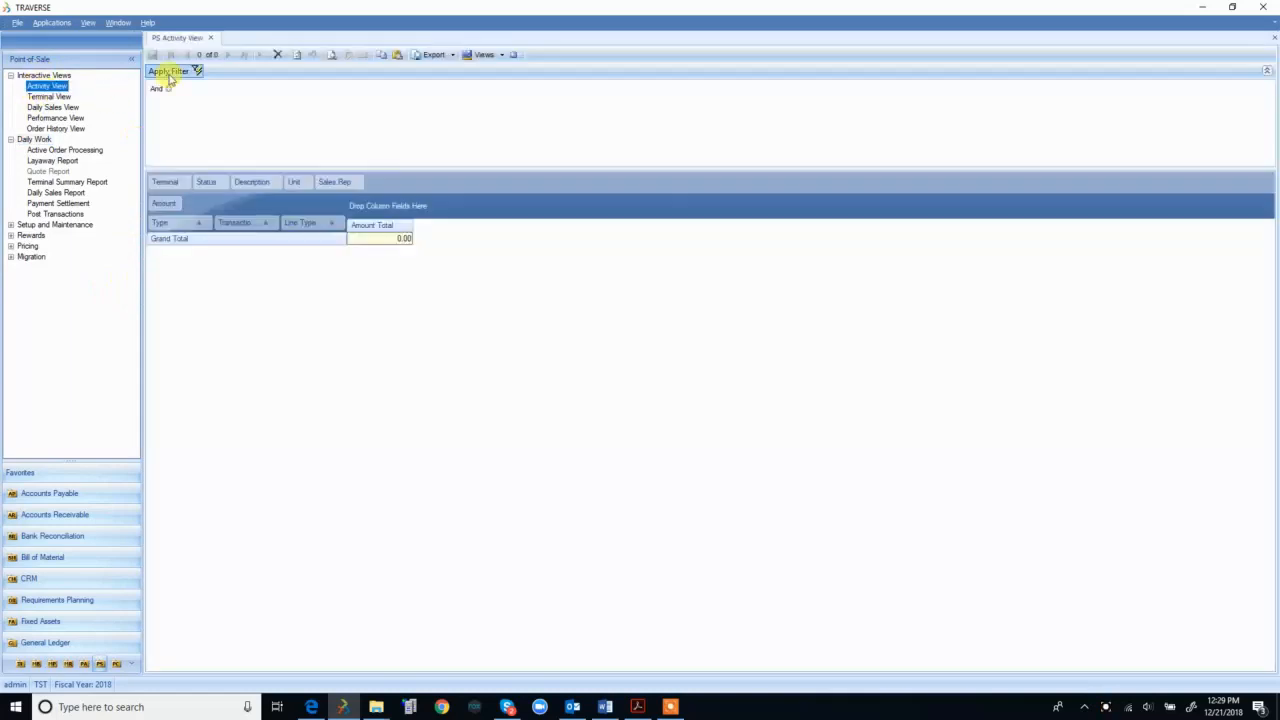
pyautogui.click(169, 76)
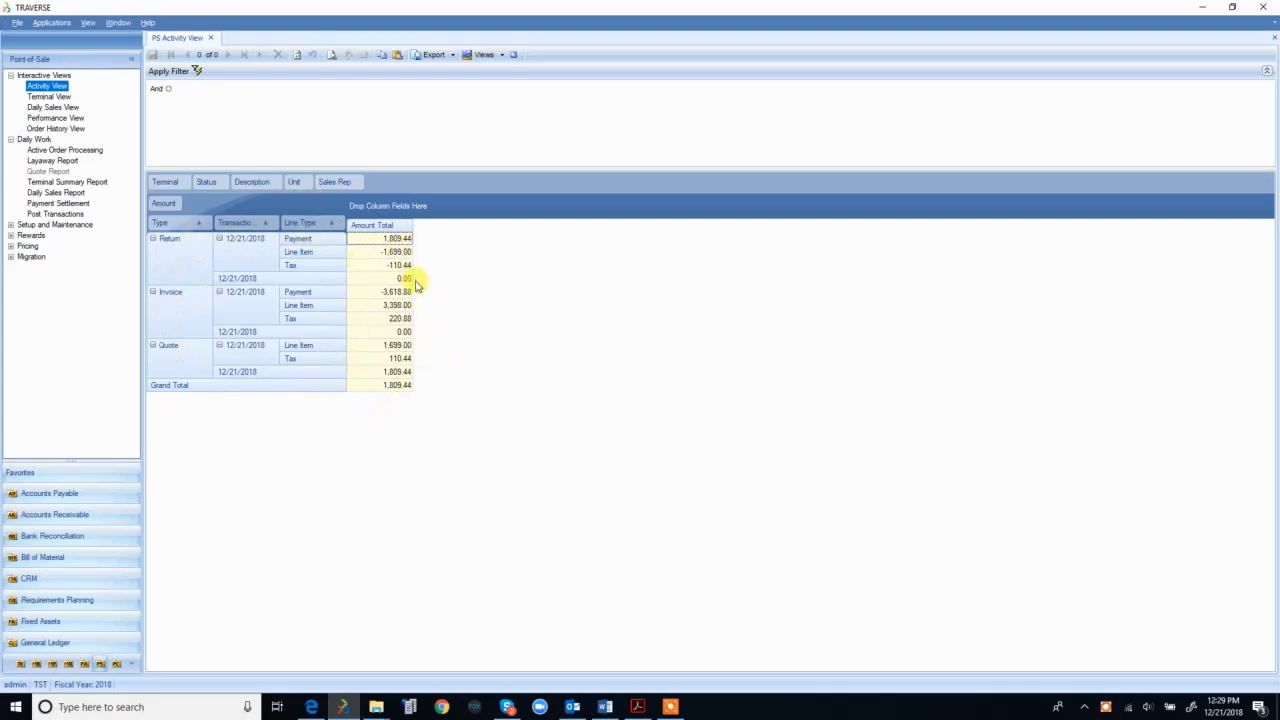
pyautogui.click(55, 96)
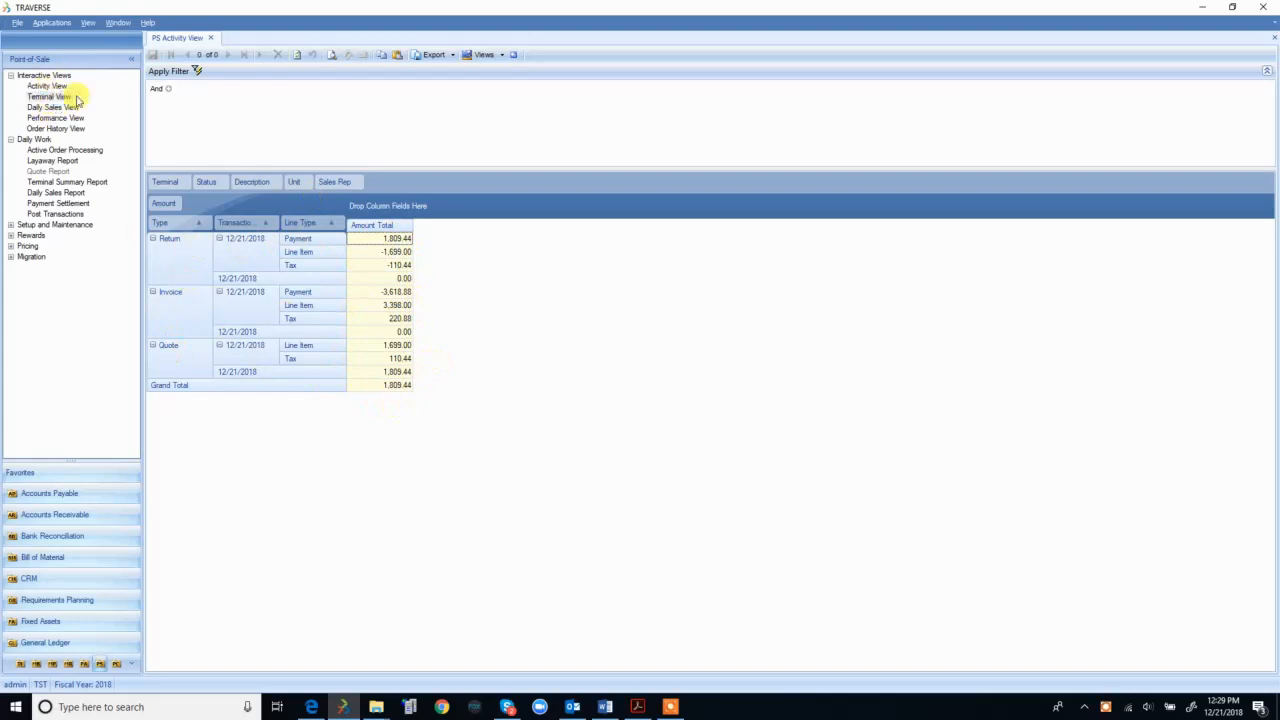
# Step: Load the Terminal View and check counts of 2,045.90 and payments variance of -1,809.44
pyautogui.click(186, 76)
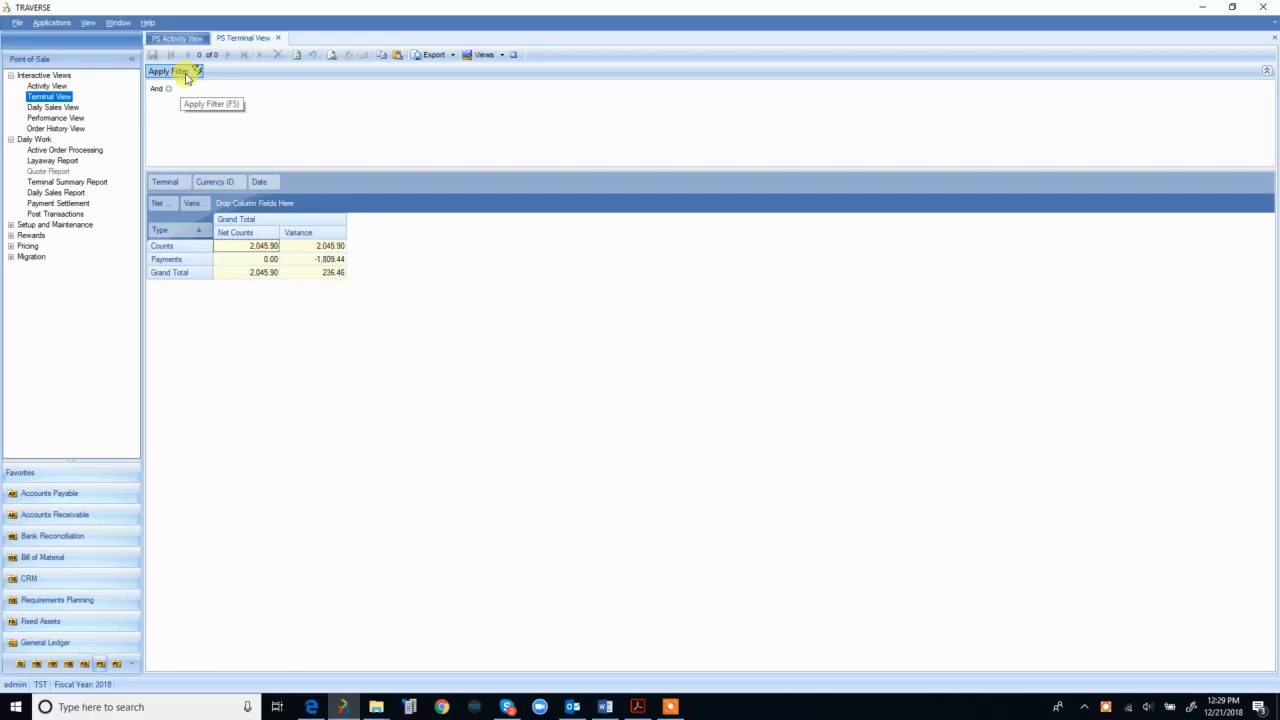
pyautogui.moveTo(240, 253); pyautogui.dragTo(297, 240)
pyautogui.click(259, 264)
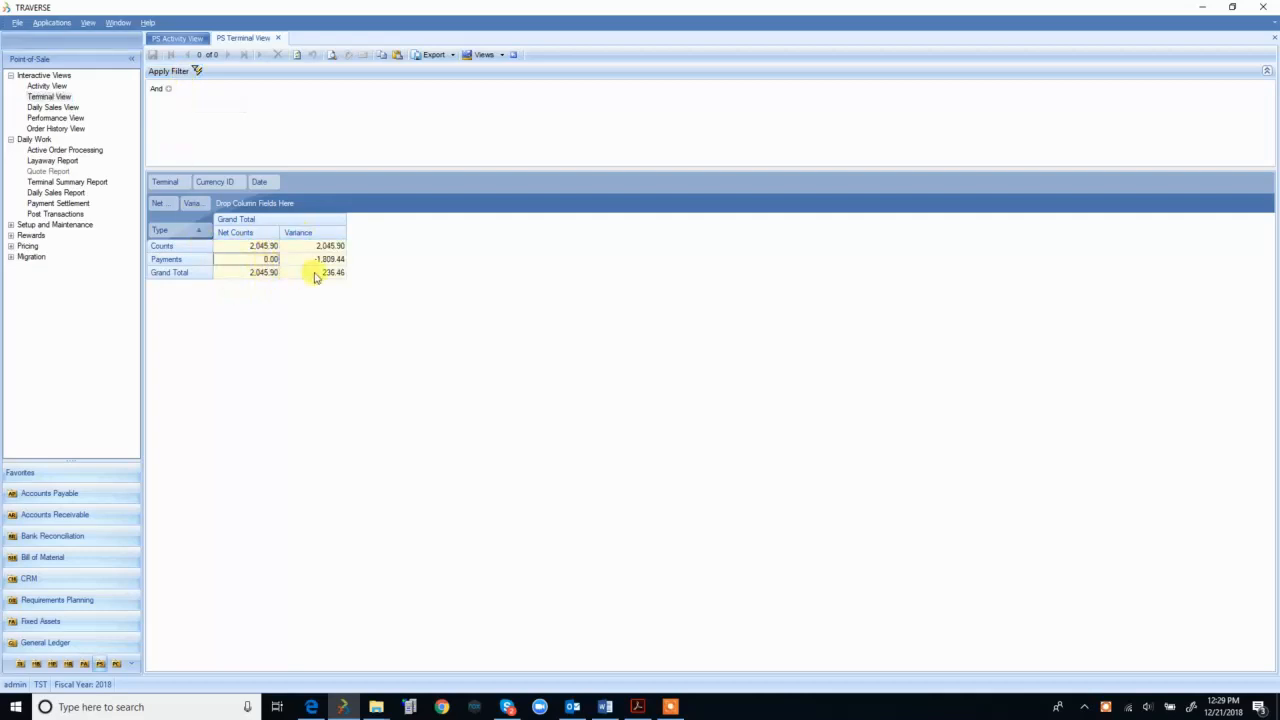
pyautogui.click(266, 272)
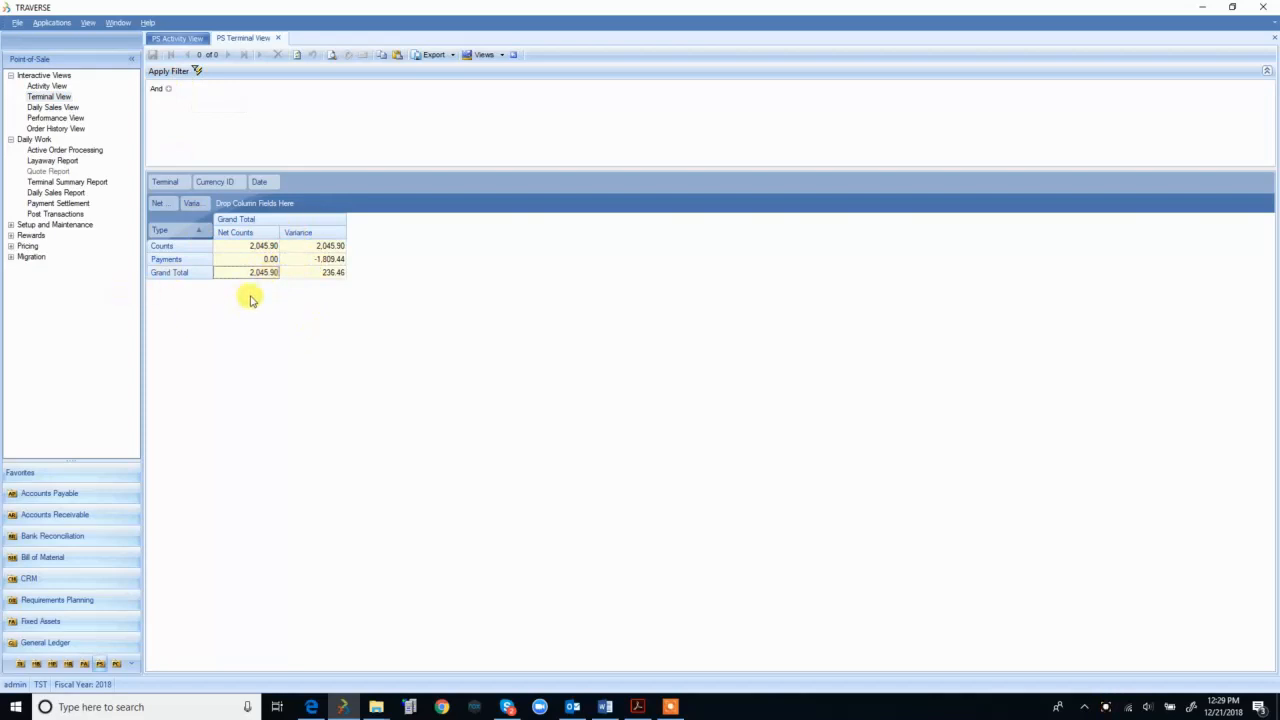
pyautogui.click(66, 108)
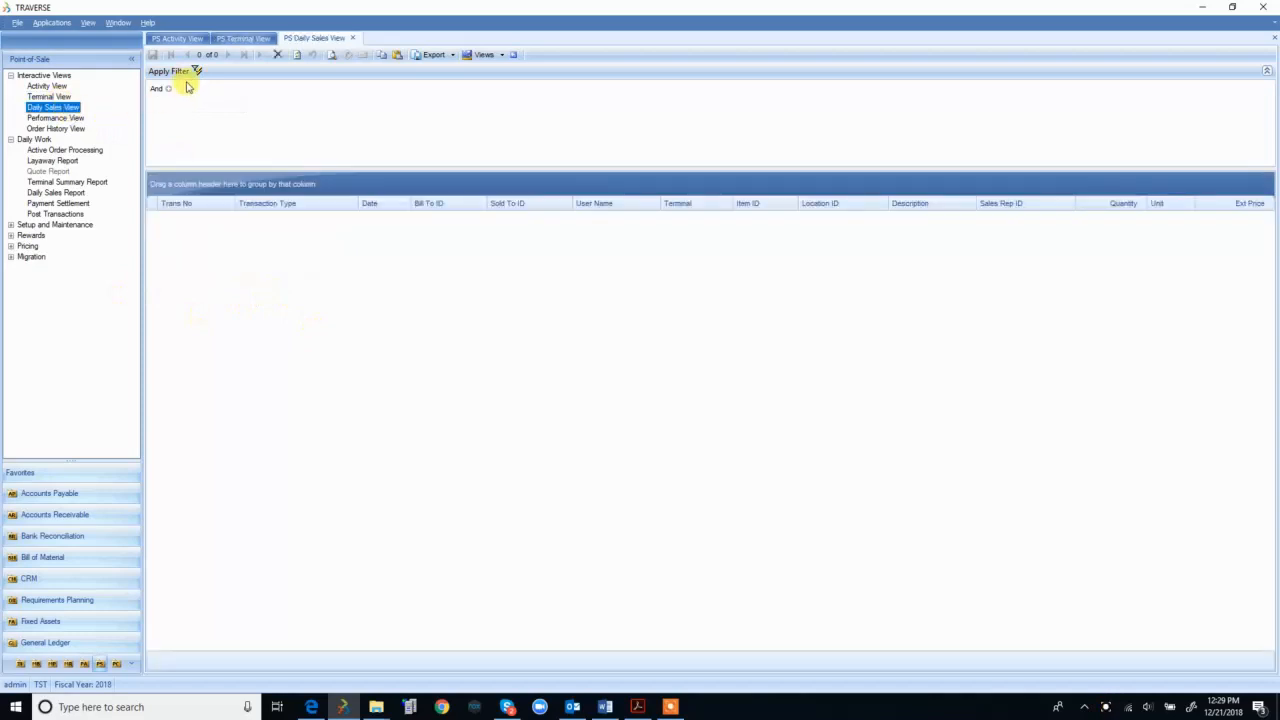
# Step: Load the Daily Sales View and inspect its six transaction lines, including the refrigerator invoice
pyautogui.click(193, 71)
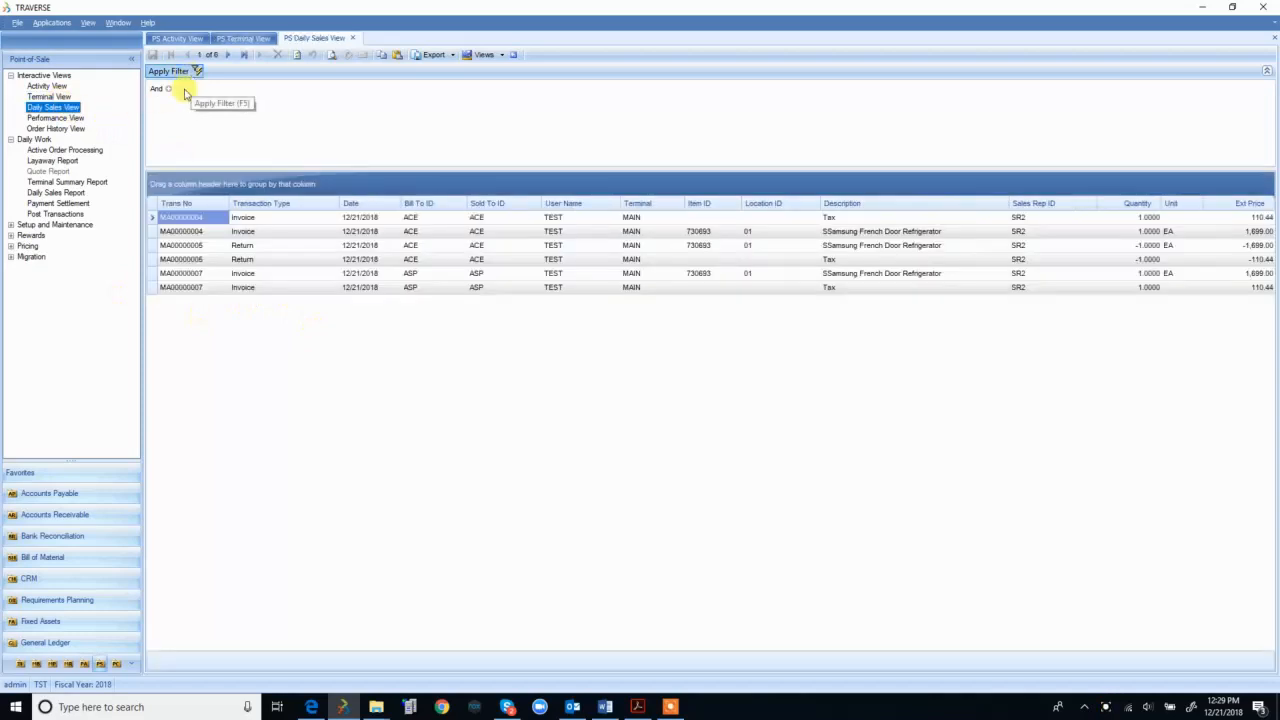
pyautogui.click(286, 220)
pyautogui.click(283, 259)
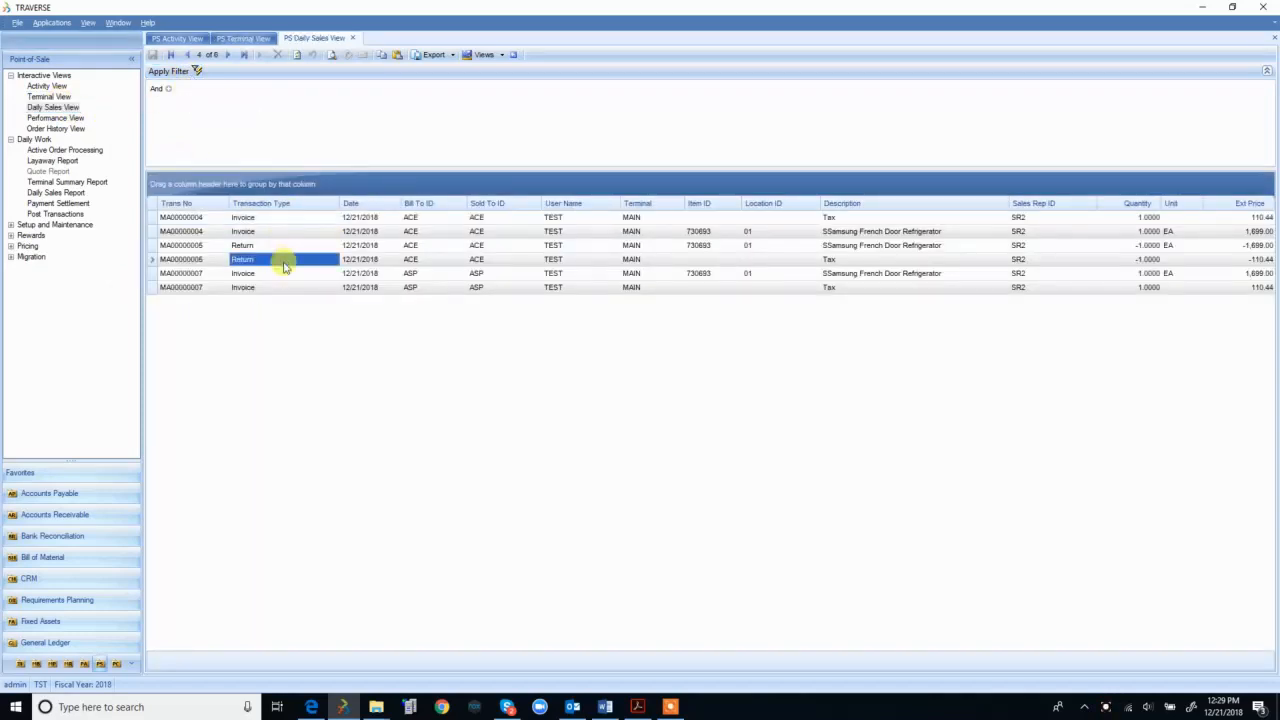
pyautogui.click(200, 245)
pyautogui.click(205, 273)
pyautogui.click(205, 287)
pyautogui.click(207, 231)
pyautogui.click(207, 219)
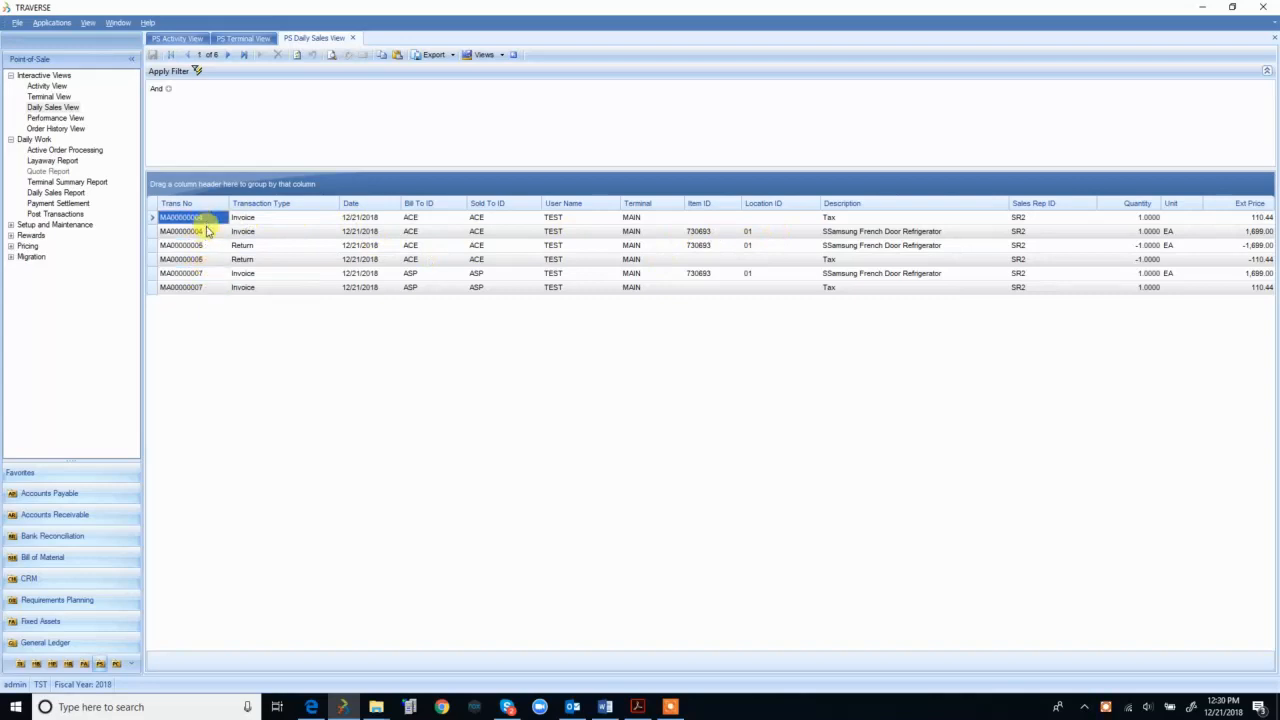
pyautogui.click(207, 231)
pyautogui.click(870, 218)
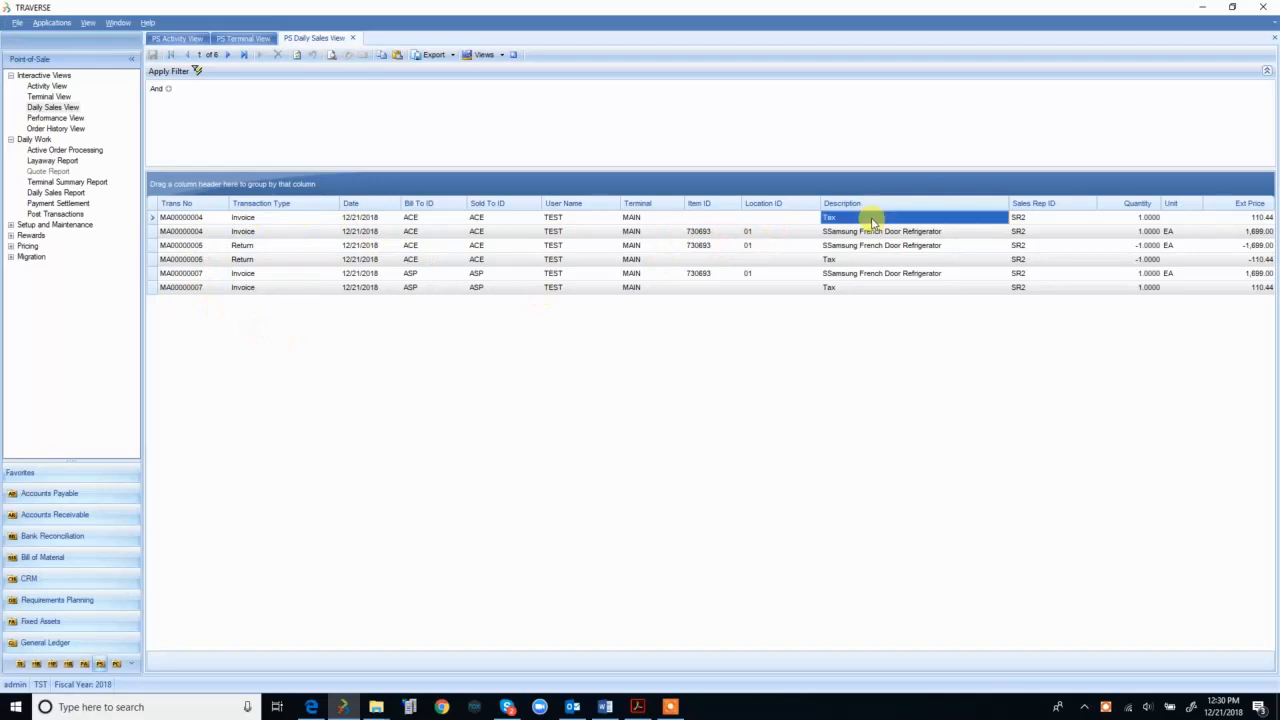
pyautogui.click(846, 274)
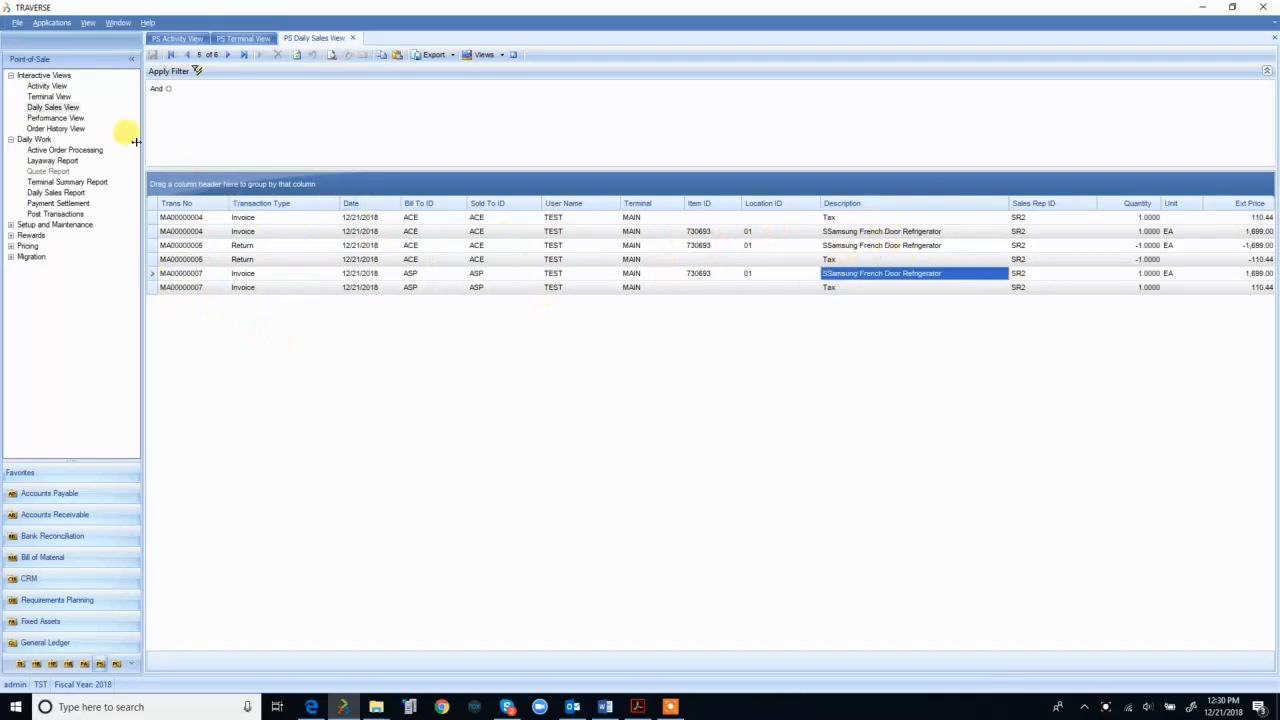
pyautogui.click(74, 119)
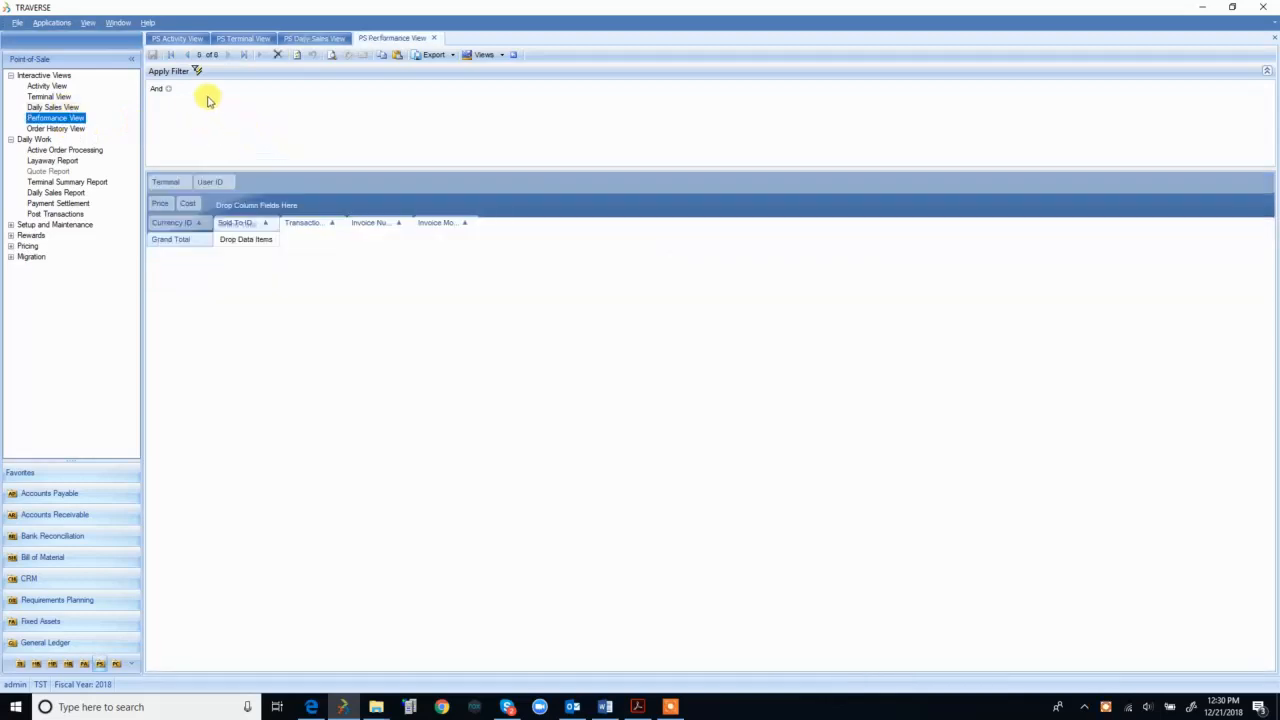
# Step: Load the three invoices' totals (3,894.68 price, 1,200.00 cost), try grouping by User ID and Terminal, then close
pyautogui.click(181, 76)
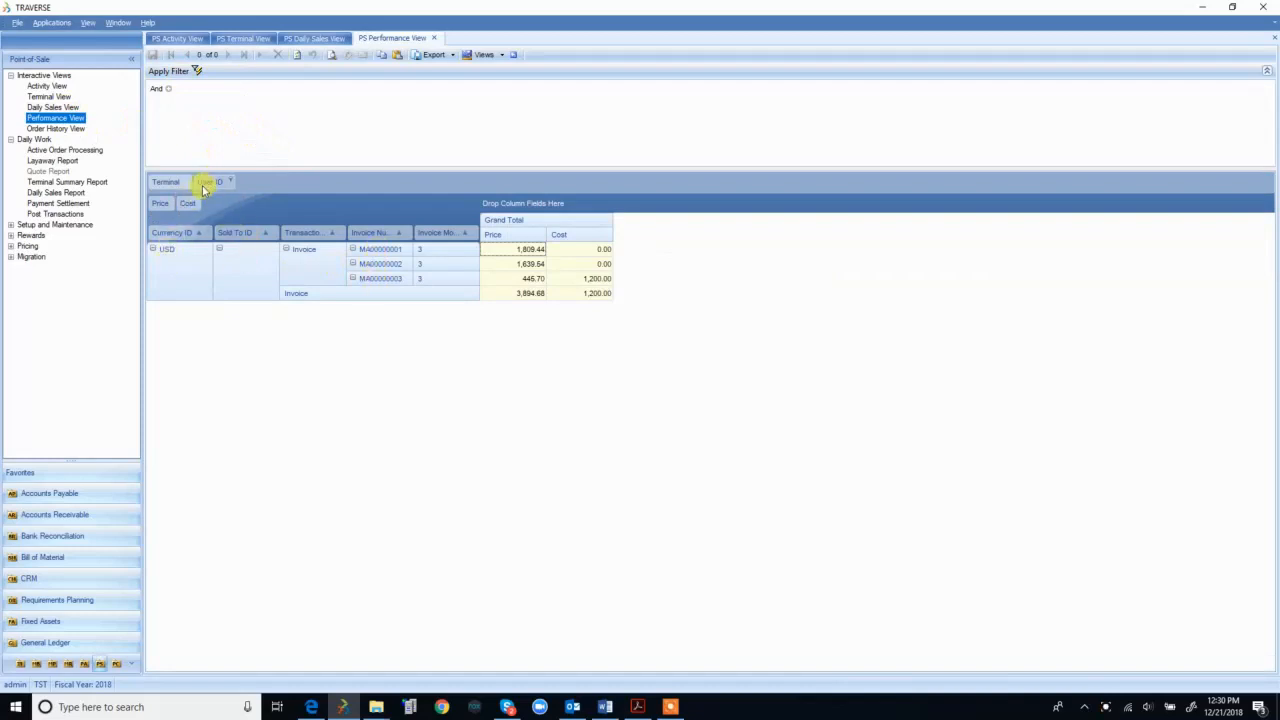
pyautogui.moveTo(200, 187); pyautogui.dragTo(288, 232)
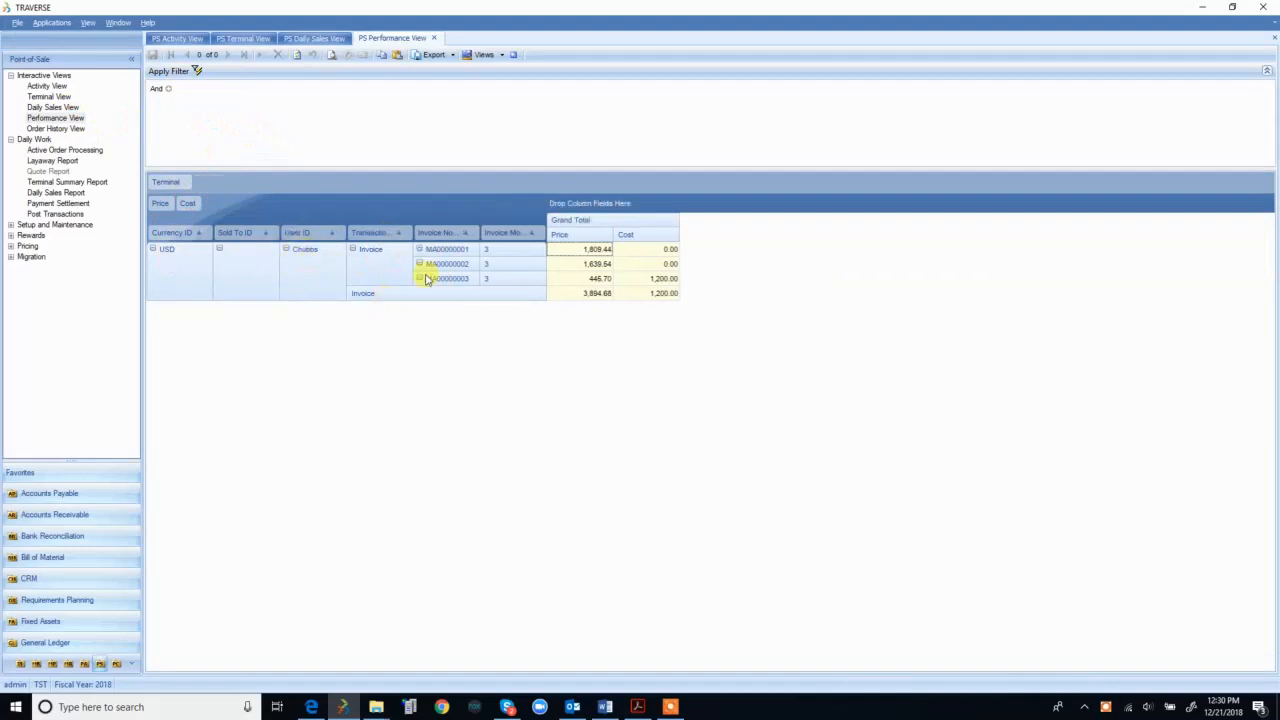
pyautogui.moveTo(321, 236); pyautogui.dragTo(200, 182)
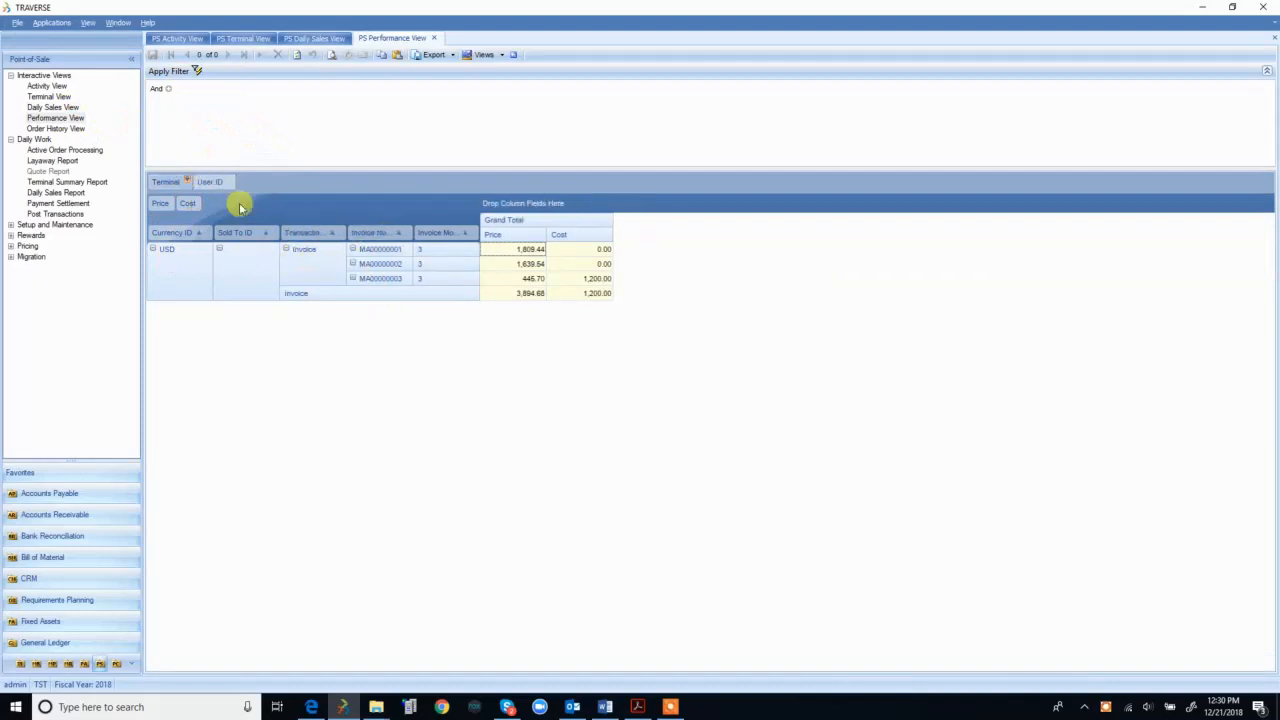
pyautogui.moveTo(165, 182); pyautogui.dragTo(200, 183)
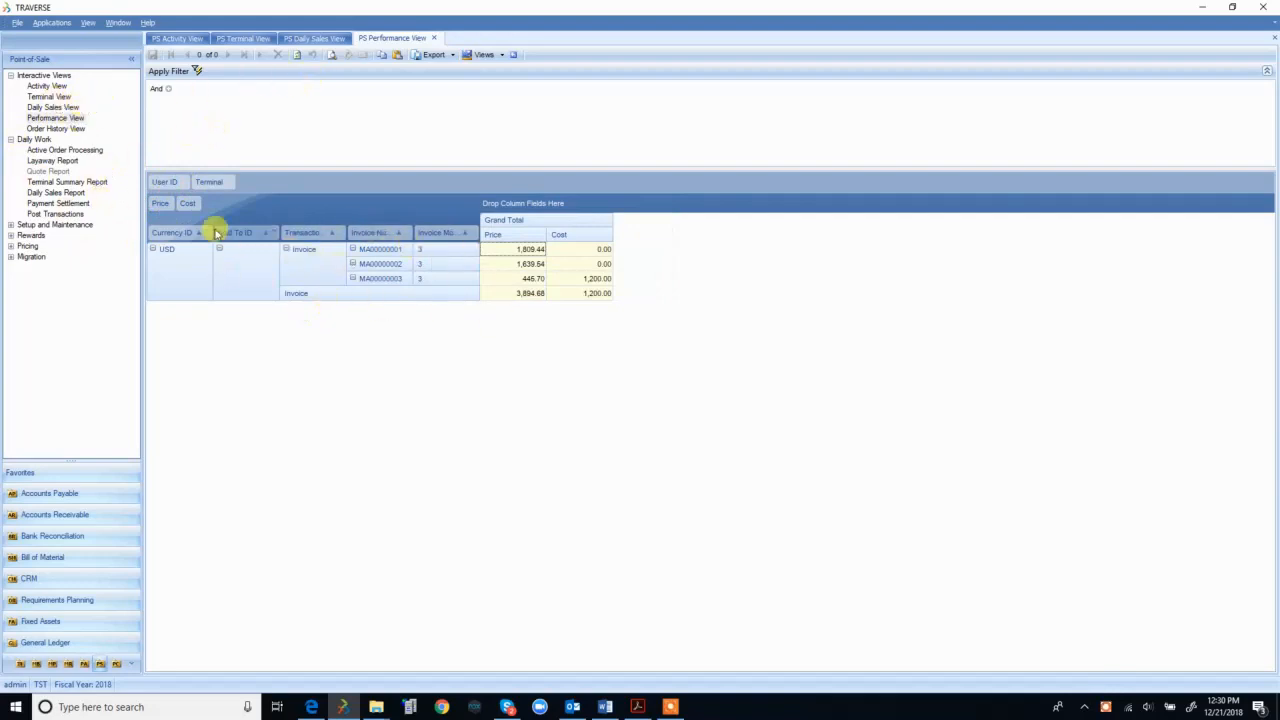
pyautogui.moveTo(171, 188); pyautogui.dragTo(297, 242)
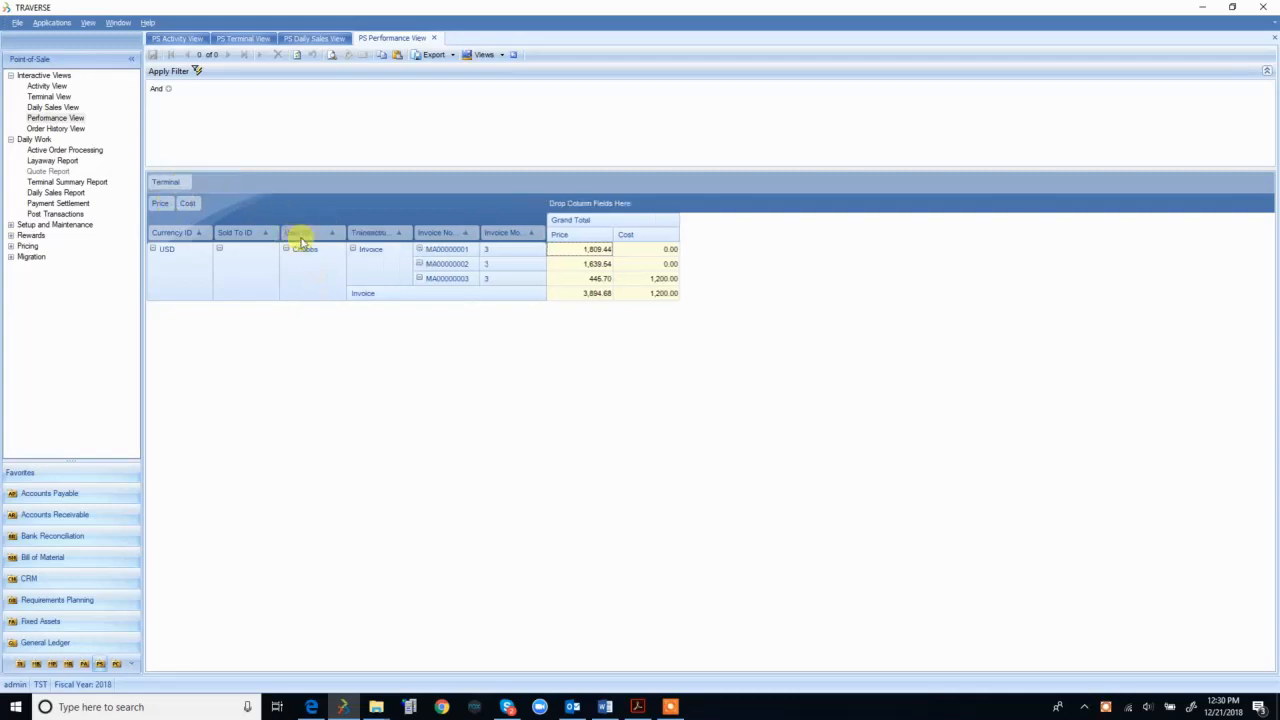
pyautogui.moveTo(252, 192); pyautogui.dragTo(254, 190)
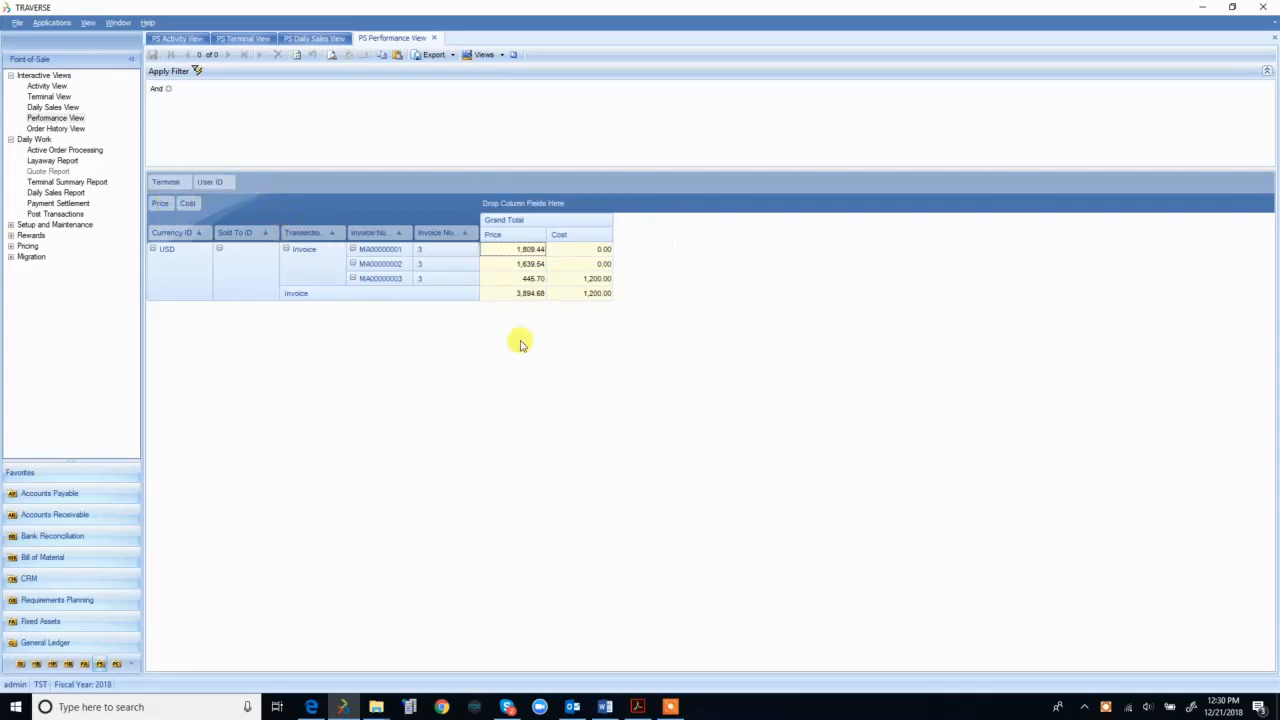
pyautogui.click(436, 38)
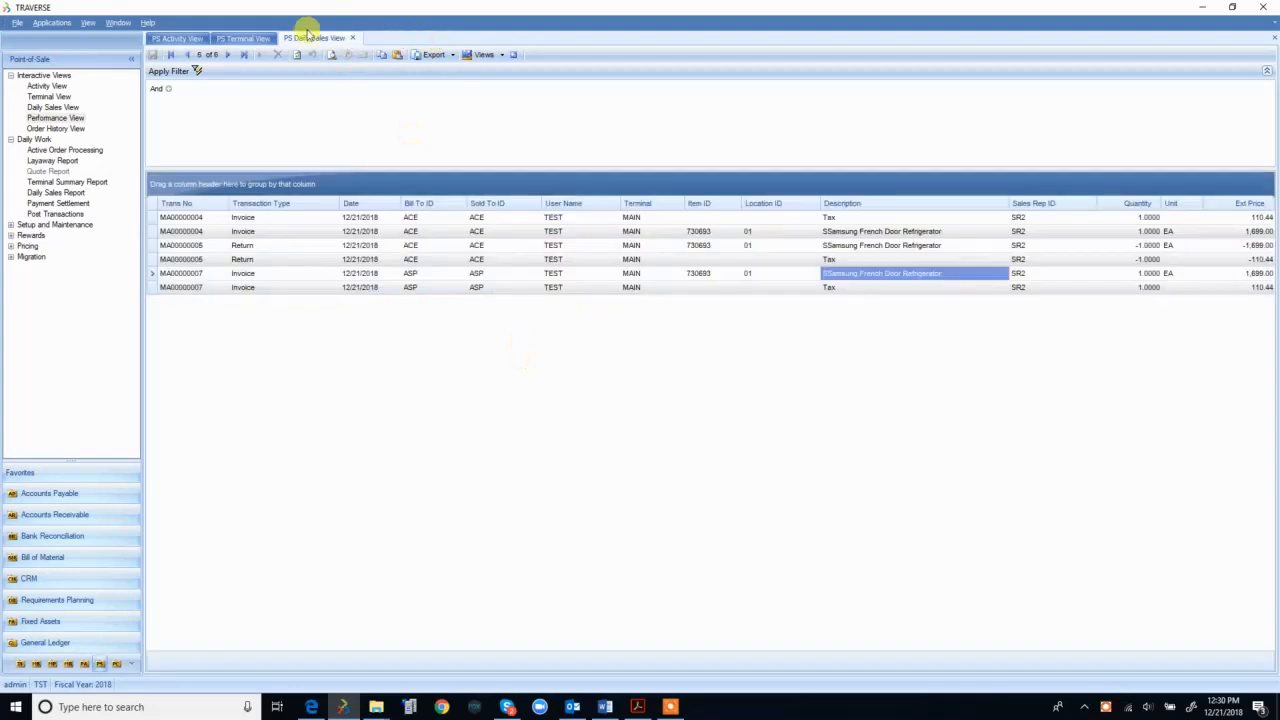
# Step: Load the 13 order history transactions and inspect the first payment row
pyautogui.click(68, 131)
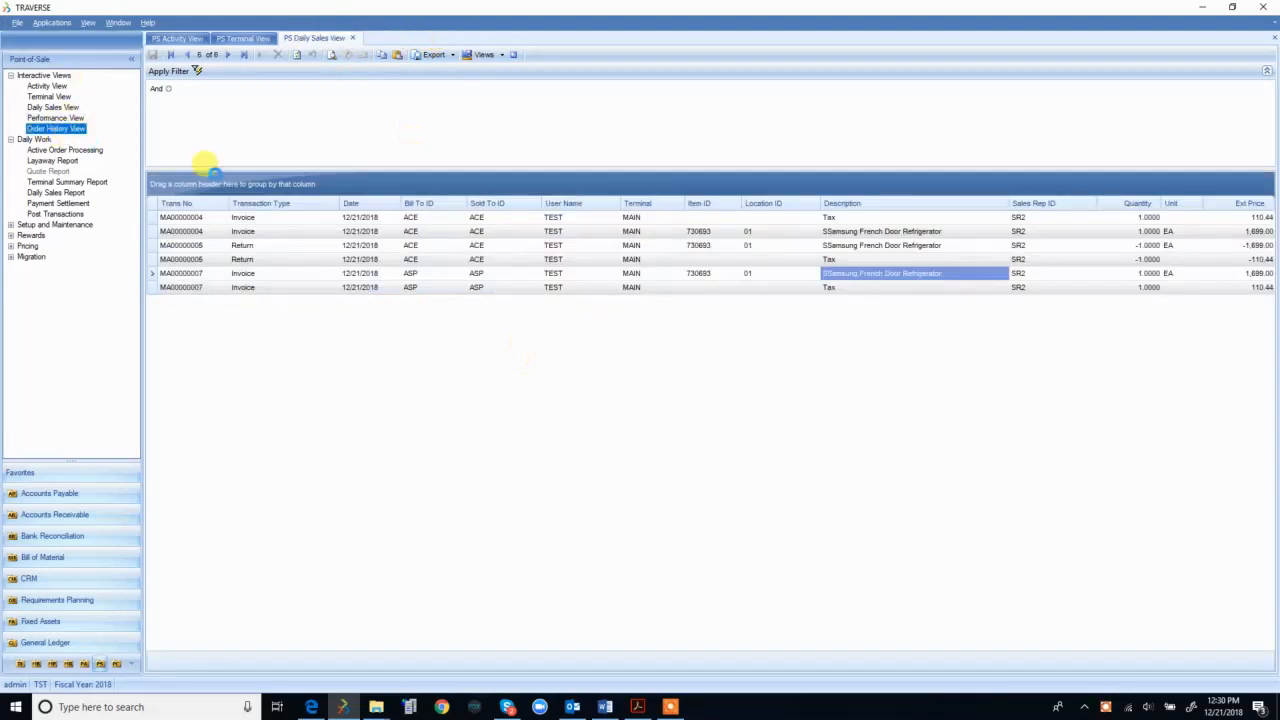
pyautogui.click(190, 73)
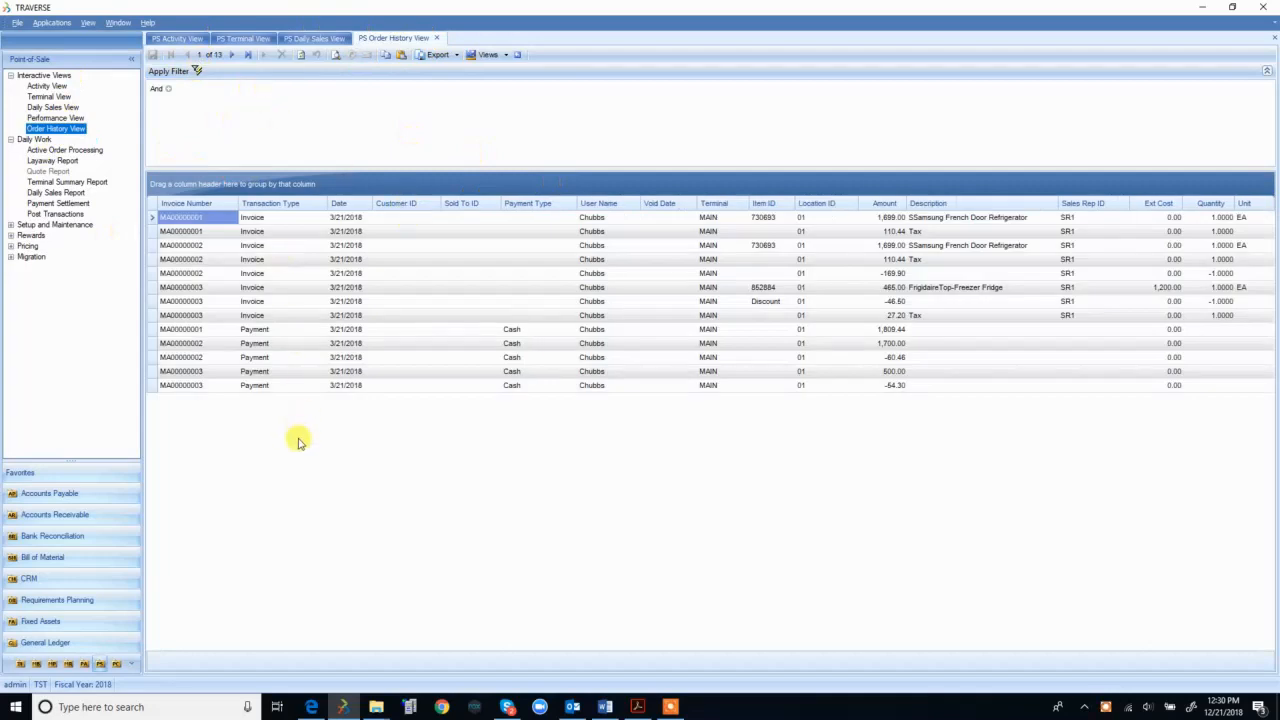
pyautogui.moveTo(586, 387); pyautogui.dragTo(605, 330)
pyautogui.click(918, 316)
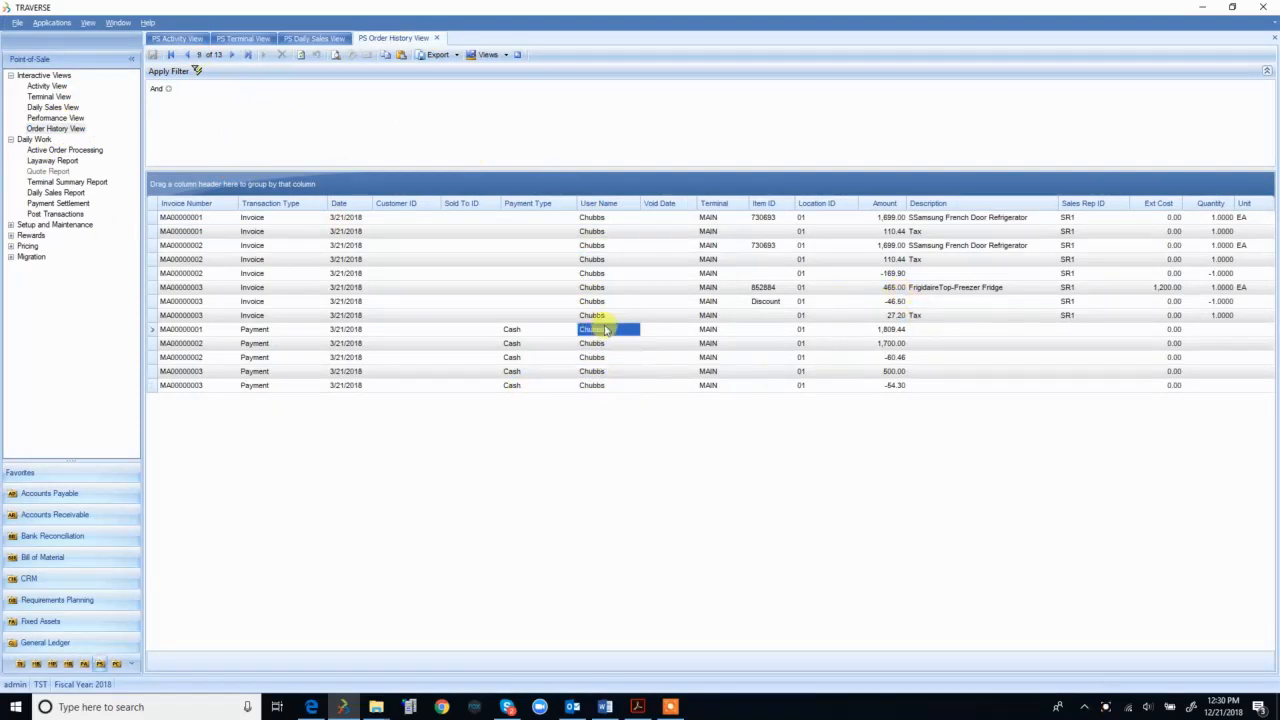
# Step: Close the Order History, Daily Sales, Terminal and Activity views and collapse Interactive Views
pyautogui.click(438, 38)
pyautogui.click(350, 38)
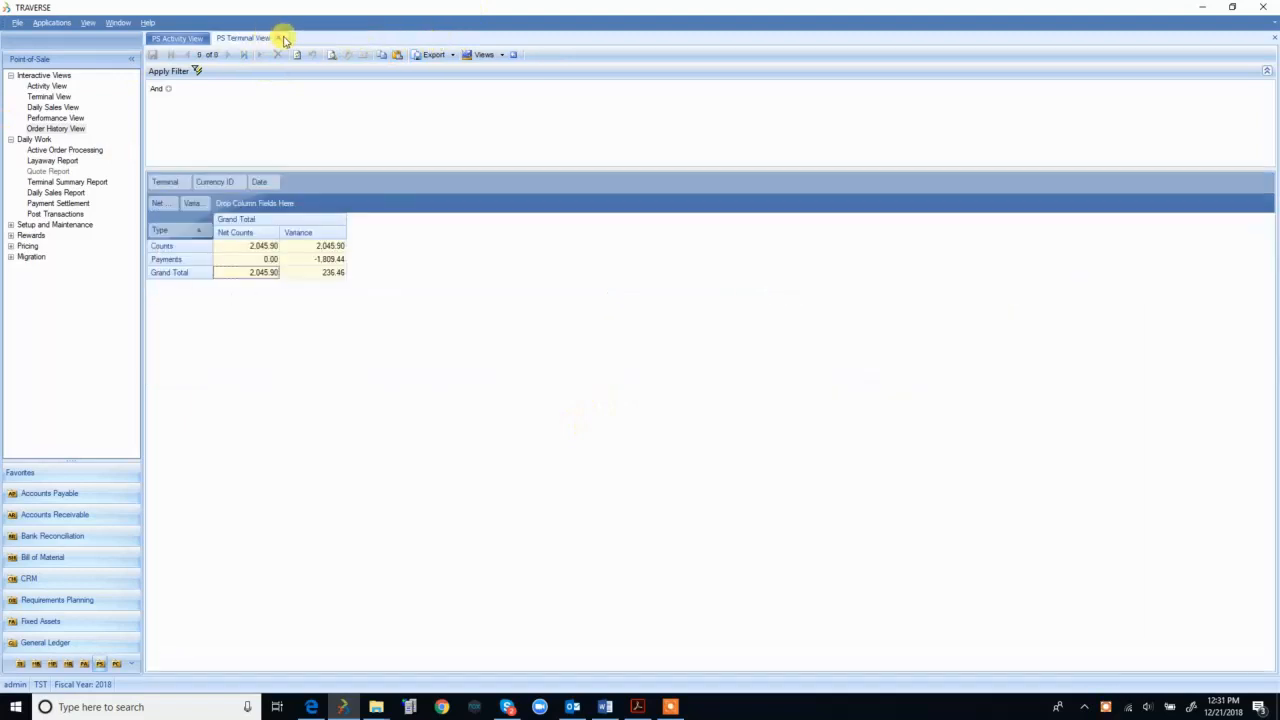
pyautogui.click(282, 38)
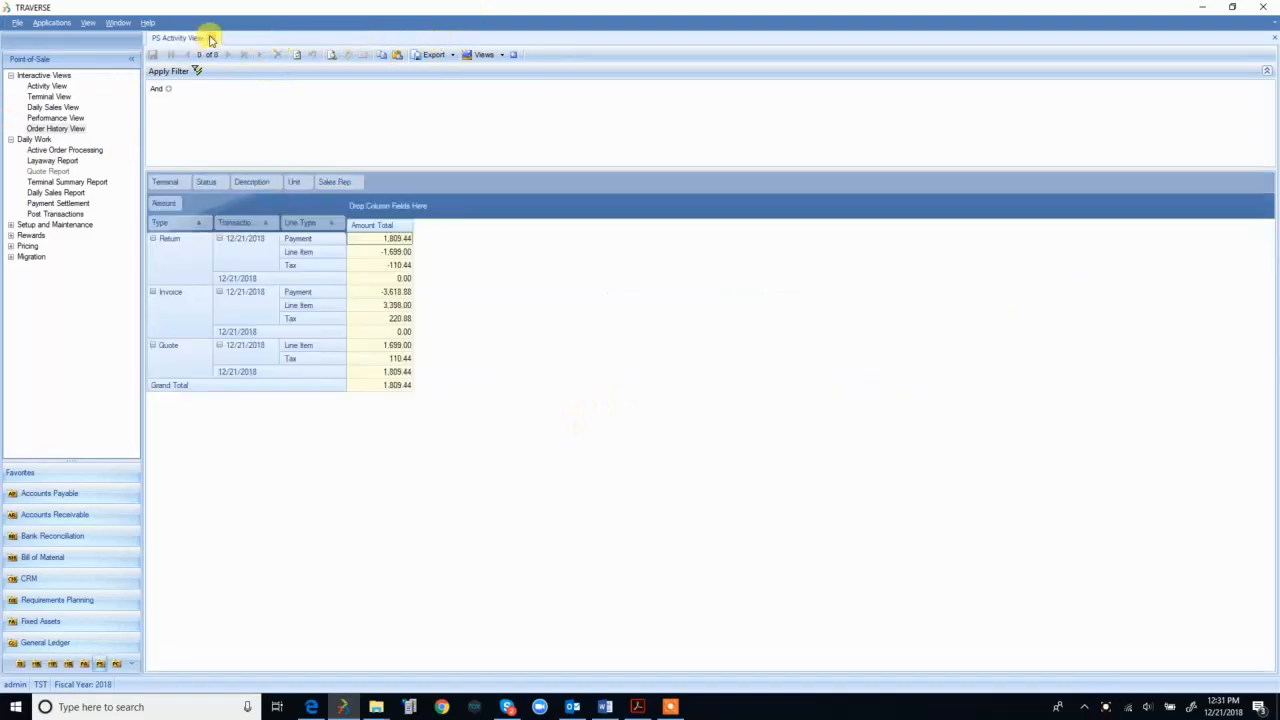
pyautogui.click(211, 39)
pyautogui.doubleClick(56, 77)
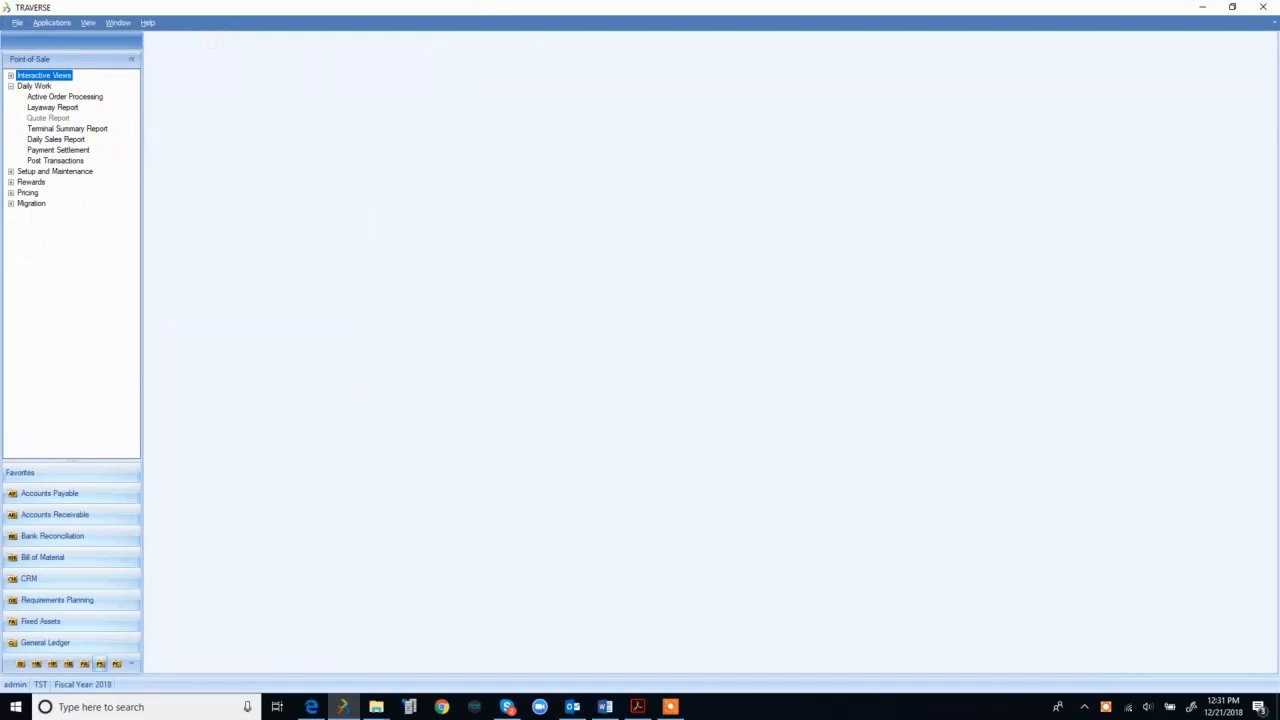
pyautogui.hotkey('alt', 'Tab')
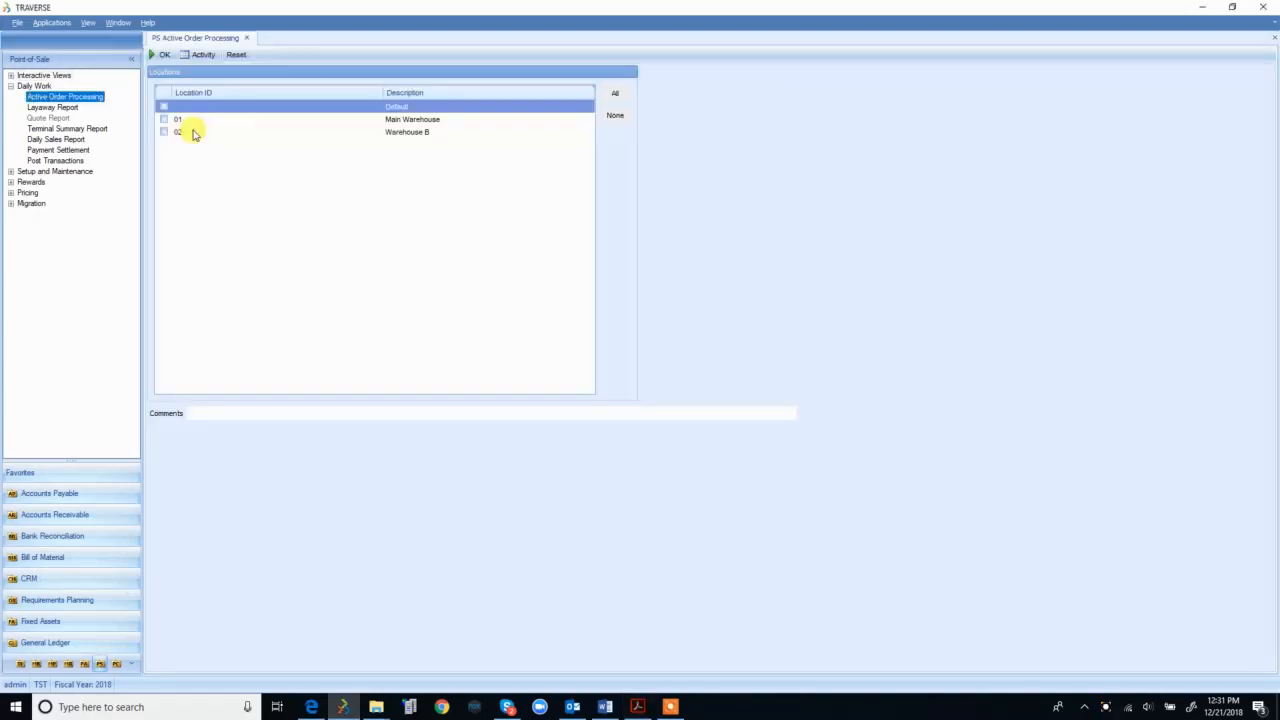
# Step: Run Active Order Processing for the Default, Main Warehouse and Warehouse B locations, then close it
pyautogui.click(246, 39)
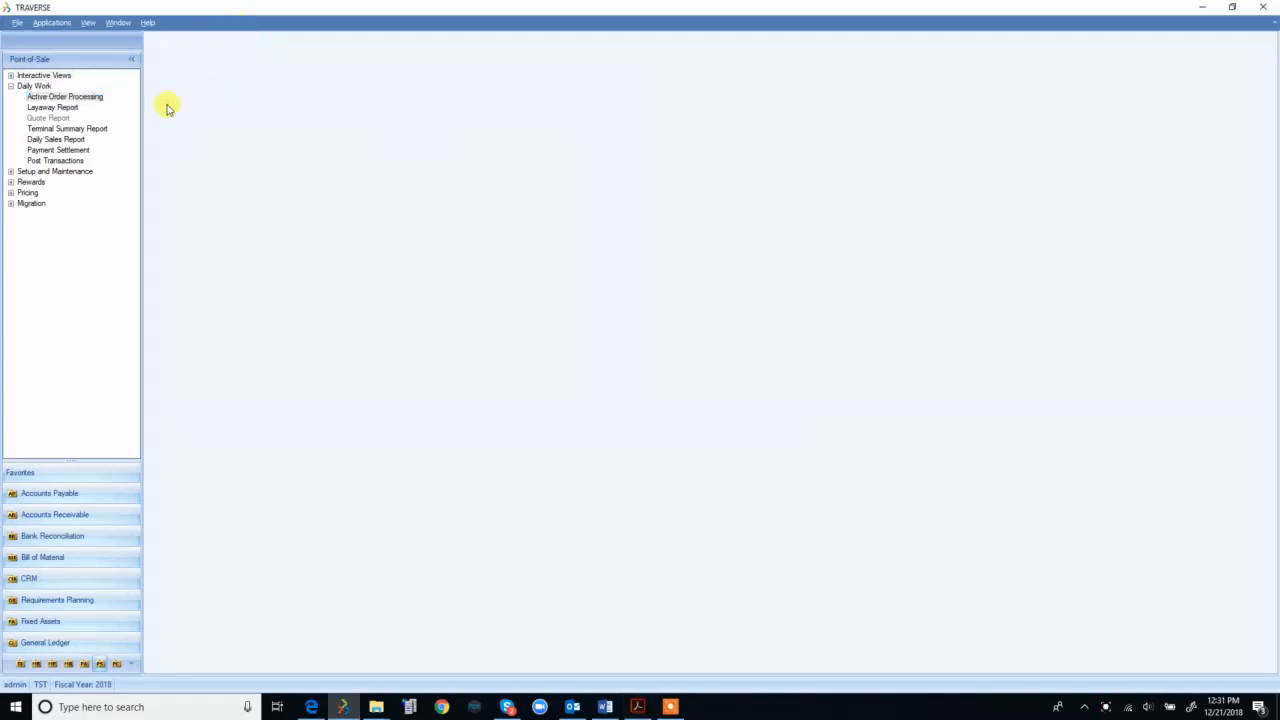
pyautogui.doubleClick(66, 97)
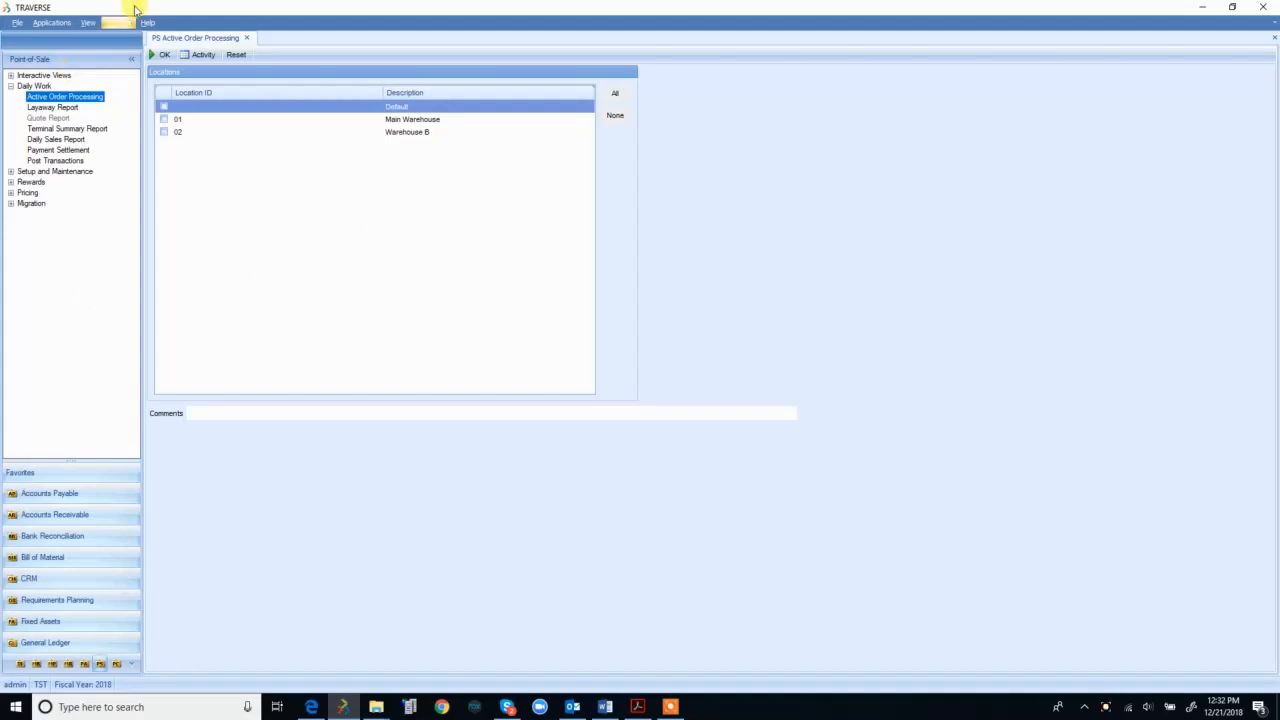
pyautogui.click(164, 105)
pyautogui.click(163, 119)
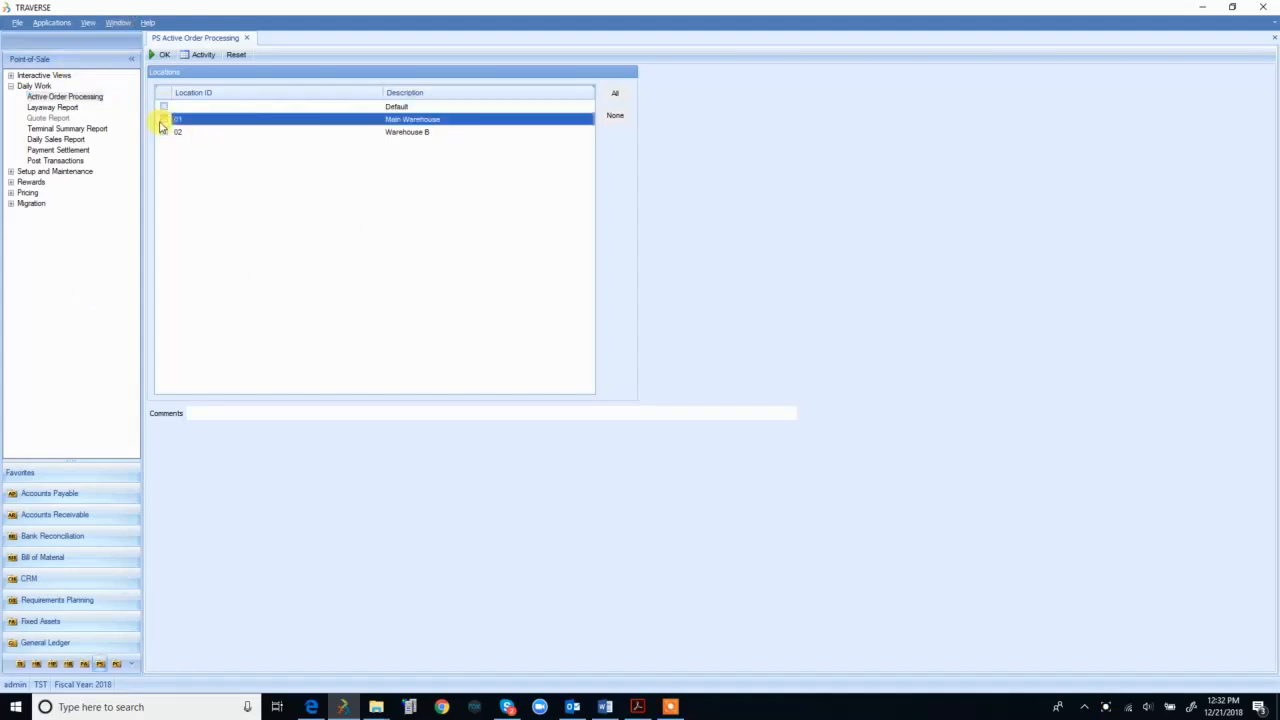
pyautogui.click(163, 132)
pyautogui.click(164, 106)
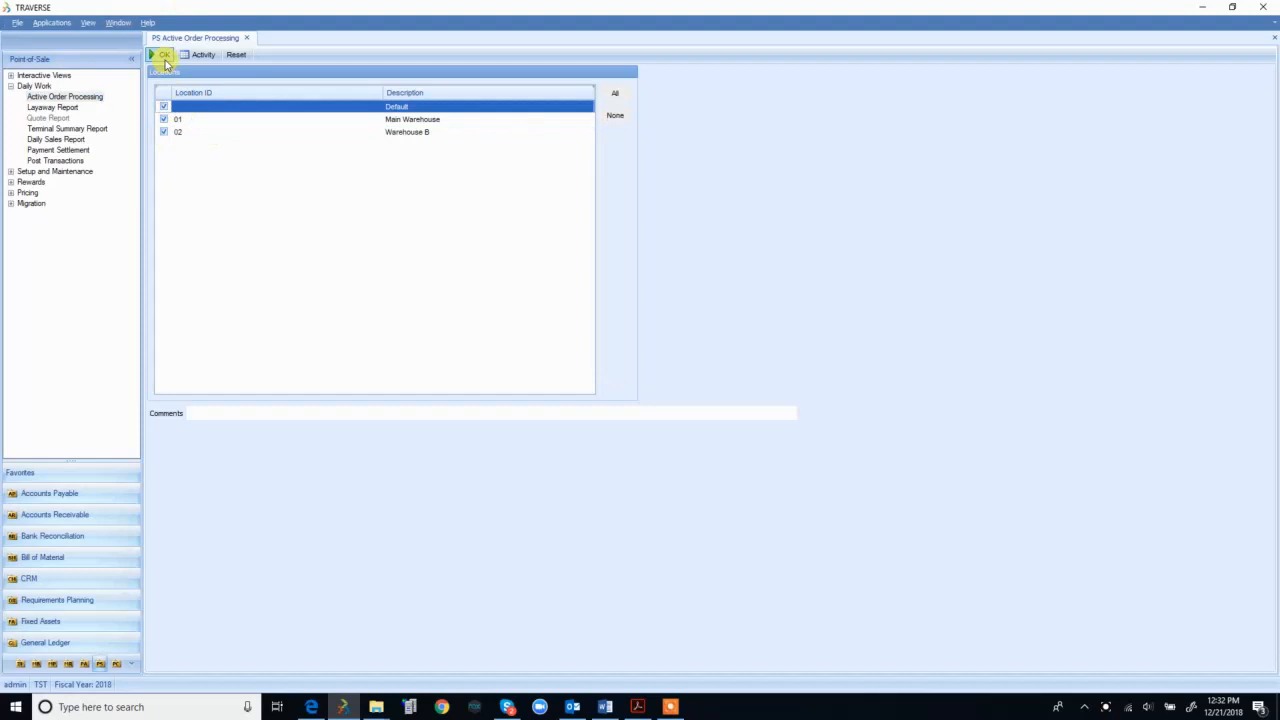
pyautogui.click(160, 55)
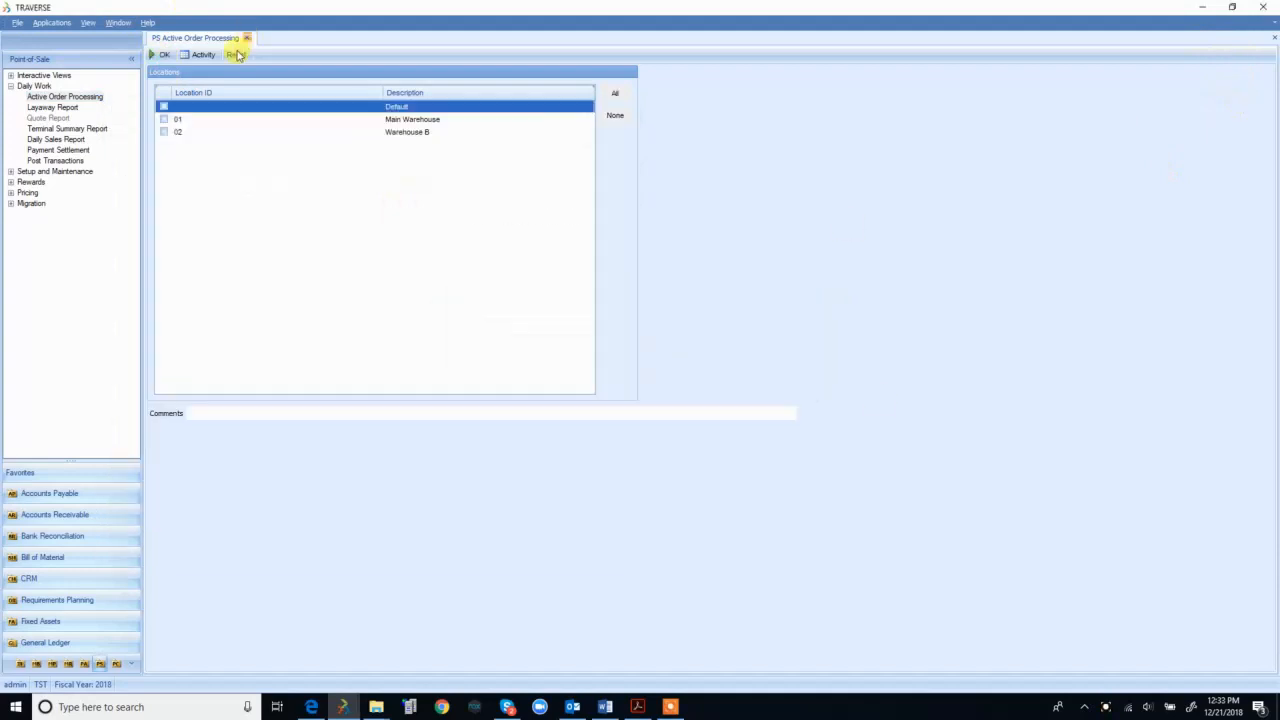
pyautogui.click(246, 38)
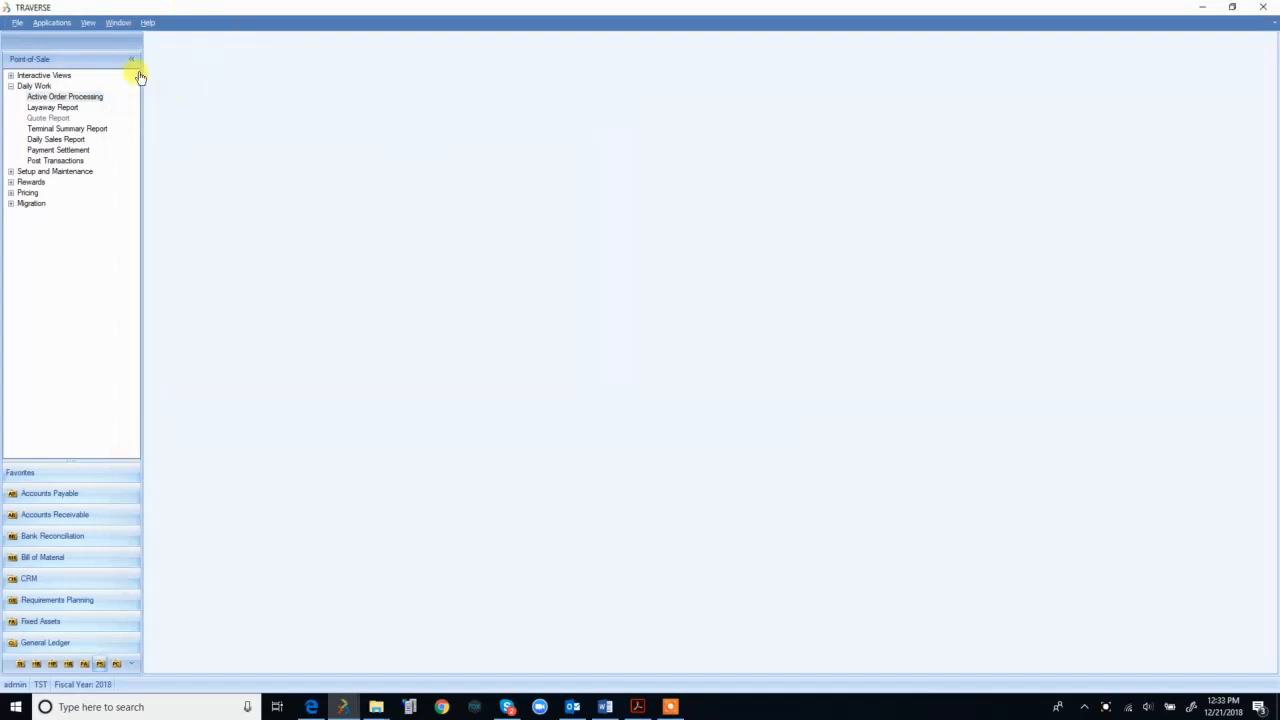
# Step: Preview the Layaway Report, which comes up empty, and close the preview
pyautogui.doubleClick(51, 107)
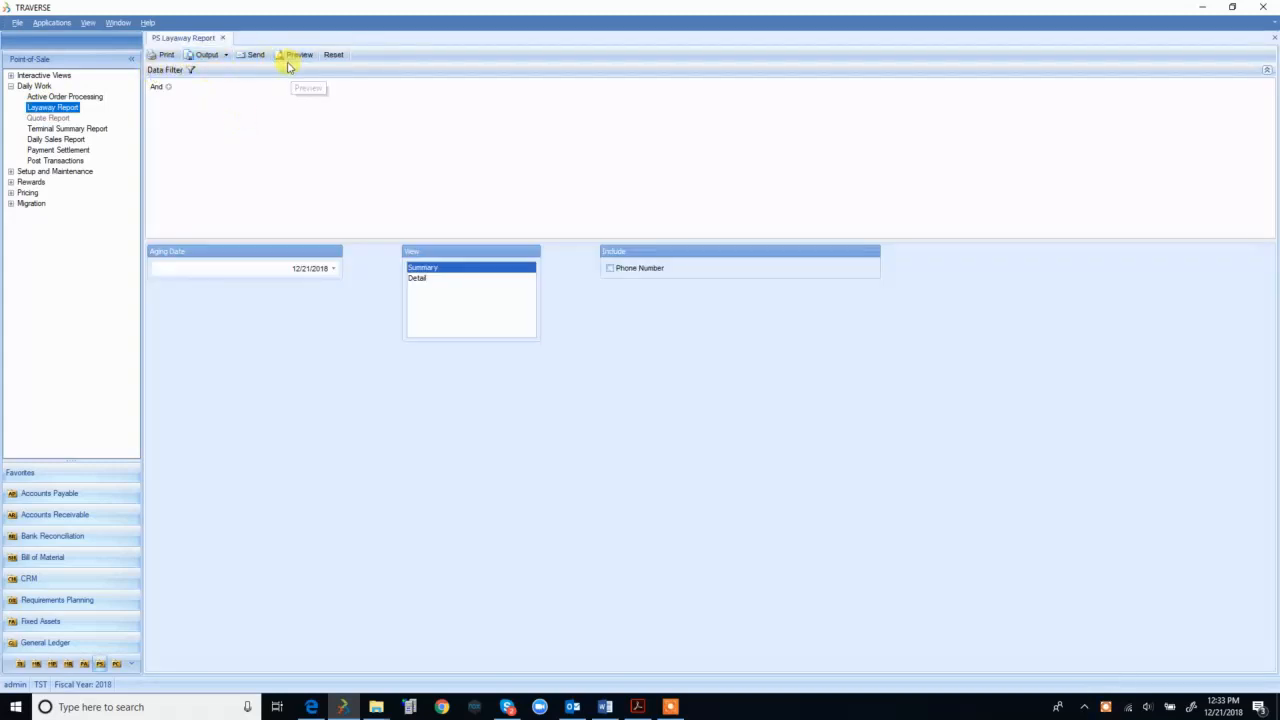
pyautogui.click(291, 62)
pyautogui.click(297, 54)
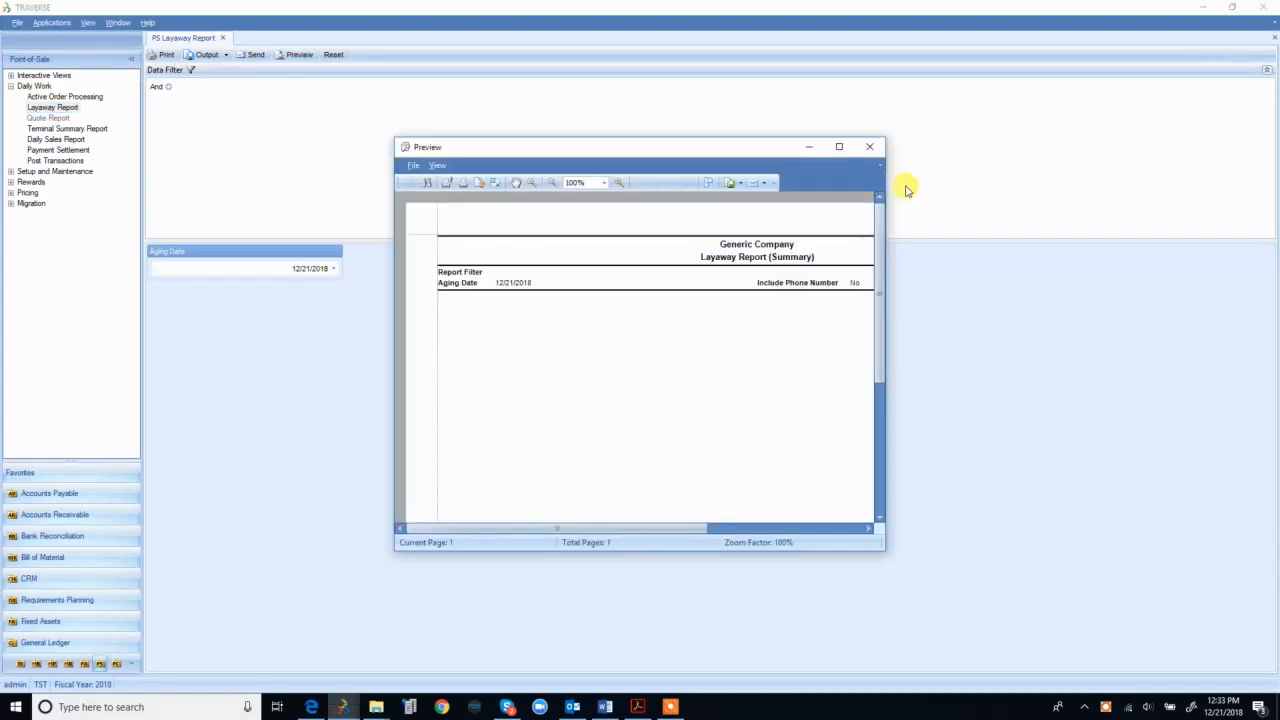
pyautogui.click(870, 147)
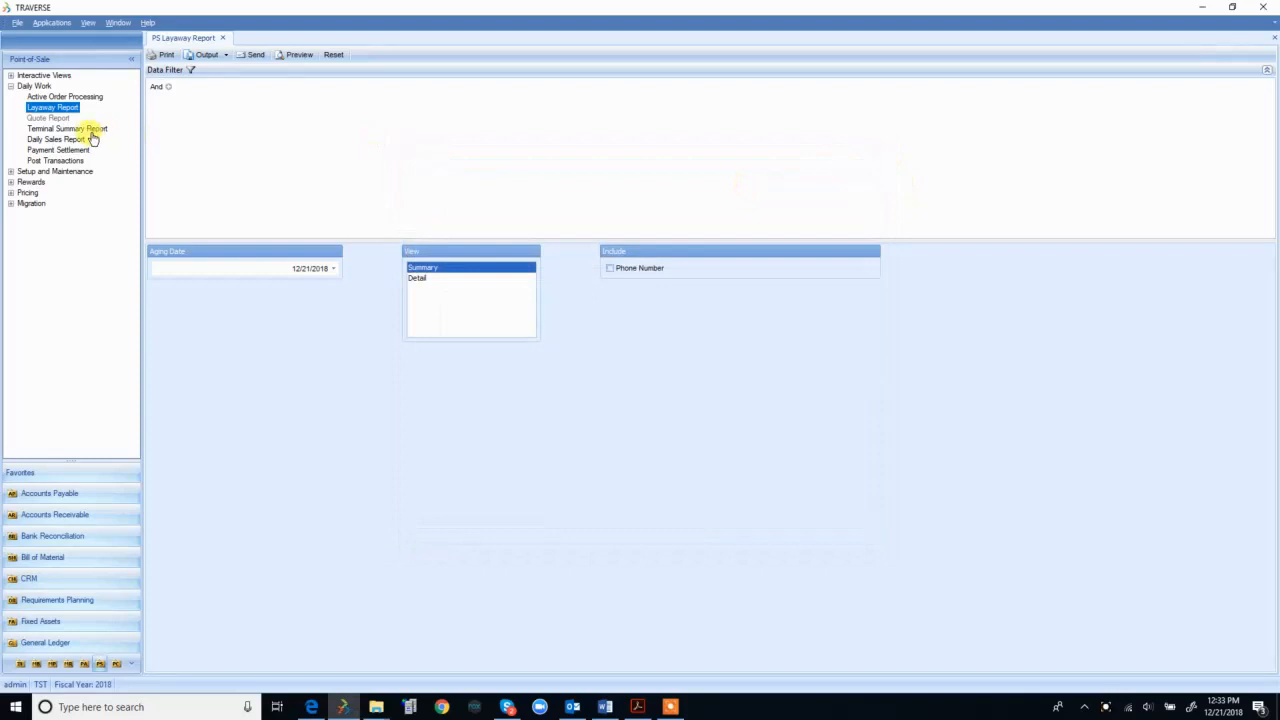
# Step: Preview the Terminal Summary Report, widened to show MAIN cash and check totals with 256.46 variance
pyautogui.click(90, 130)
pyautogui.click(298, 55)
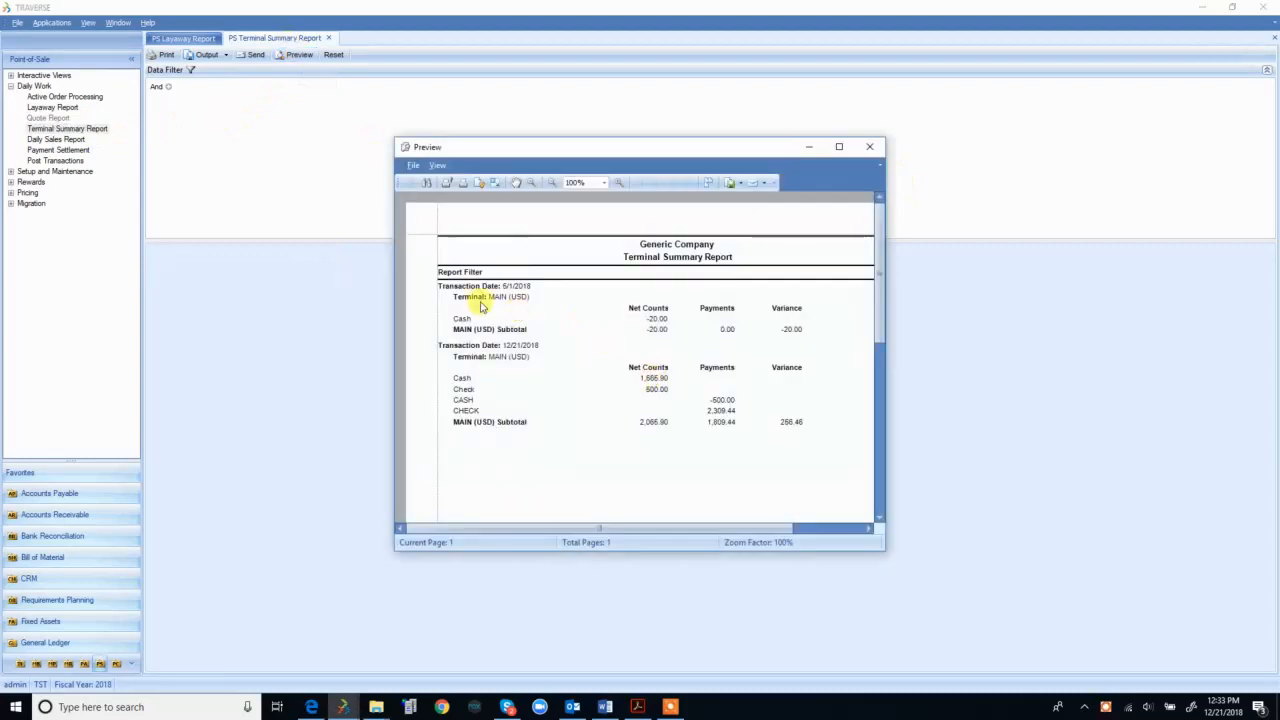
pyautogui.moveTo(884, 358); pyautogui.dragTo(1073, 369)
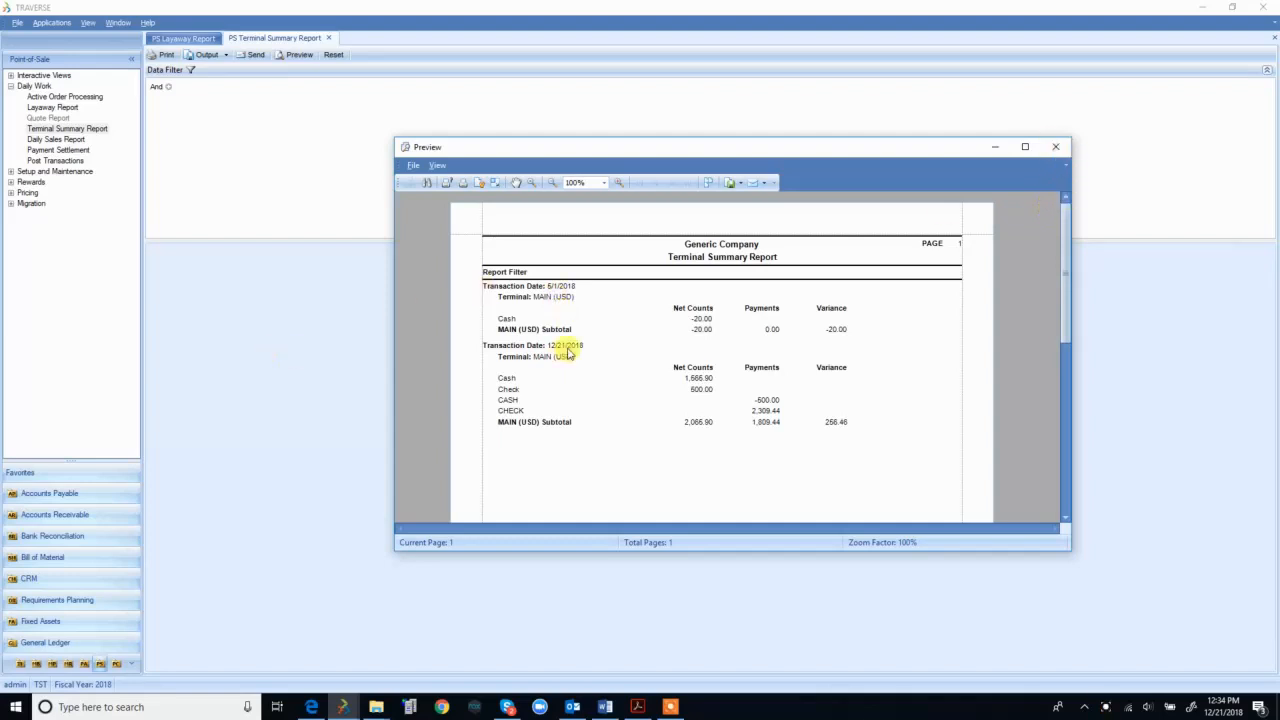
pyautogui.click(1062, 148)
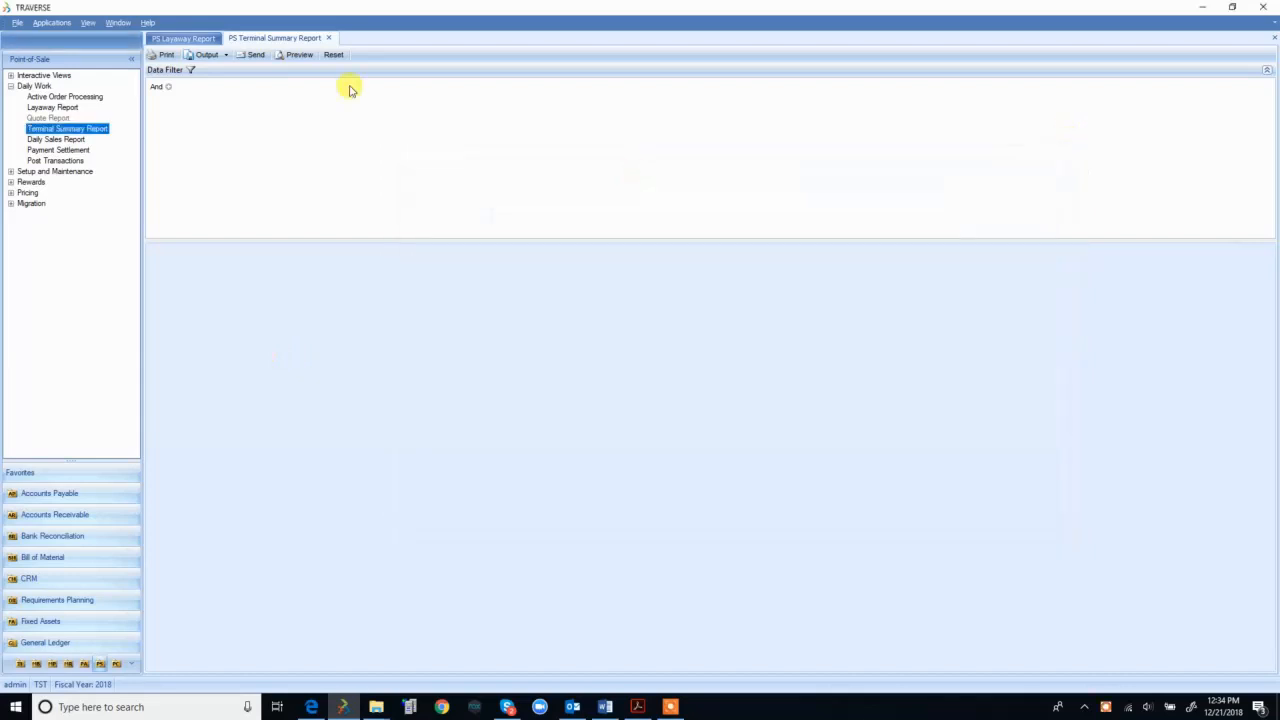
# Step: Preview the Daily Sales Report sorted by sales rep, enlarged and scrolled to show all columns
pyautogui.click(57, 139)
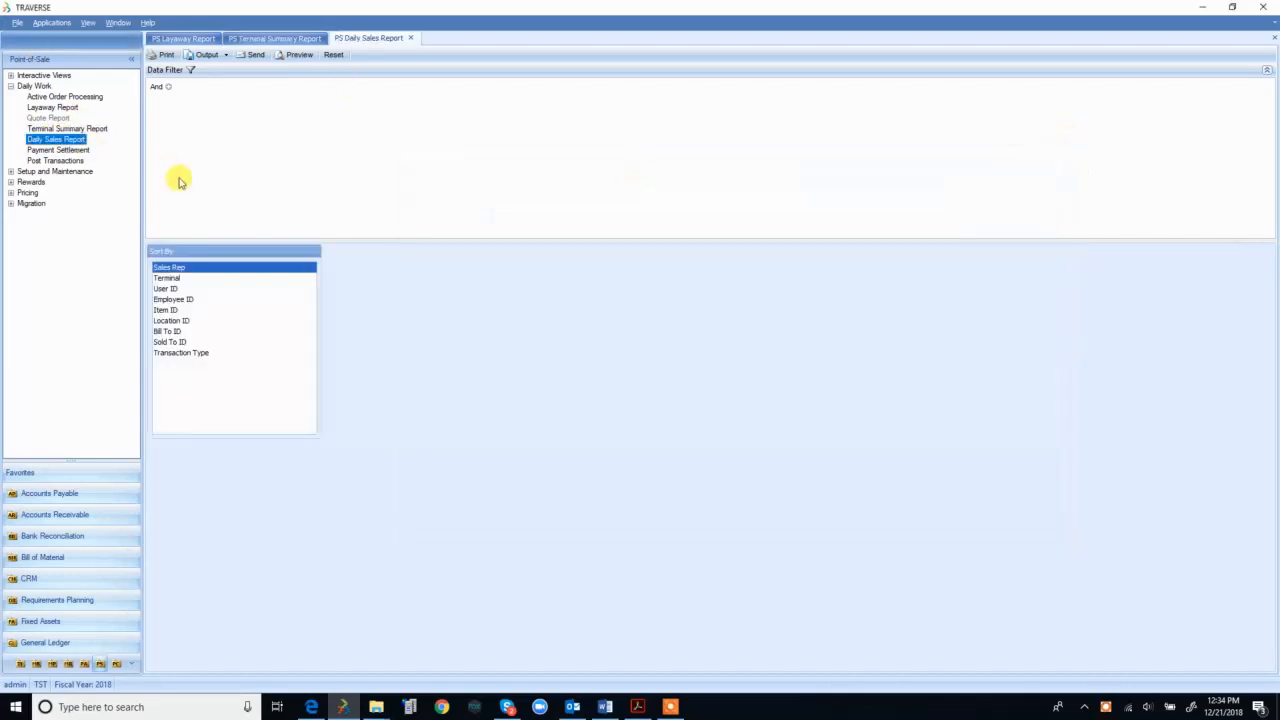
pyautogui.click(299, 54)
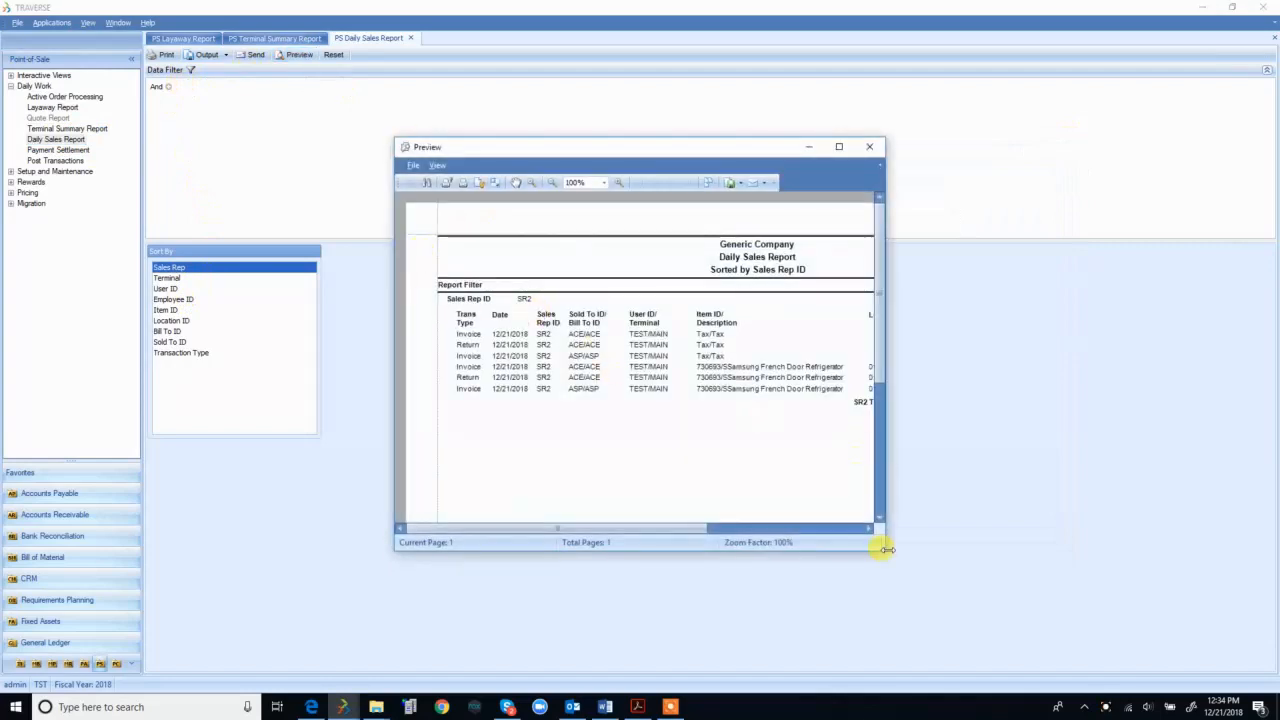
pyautogui.click(893, 560)
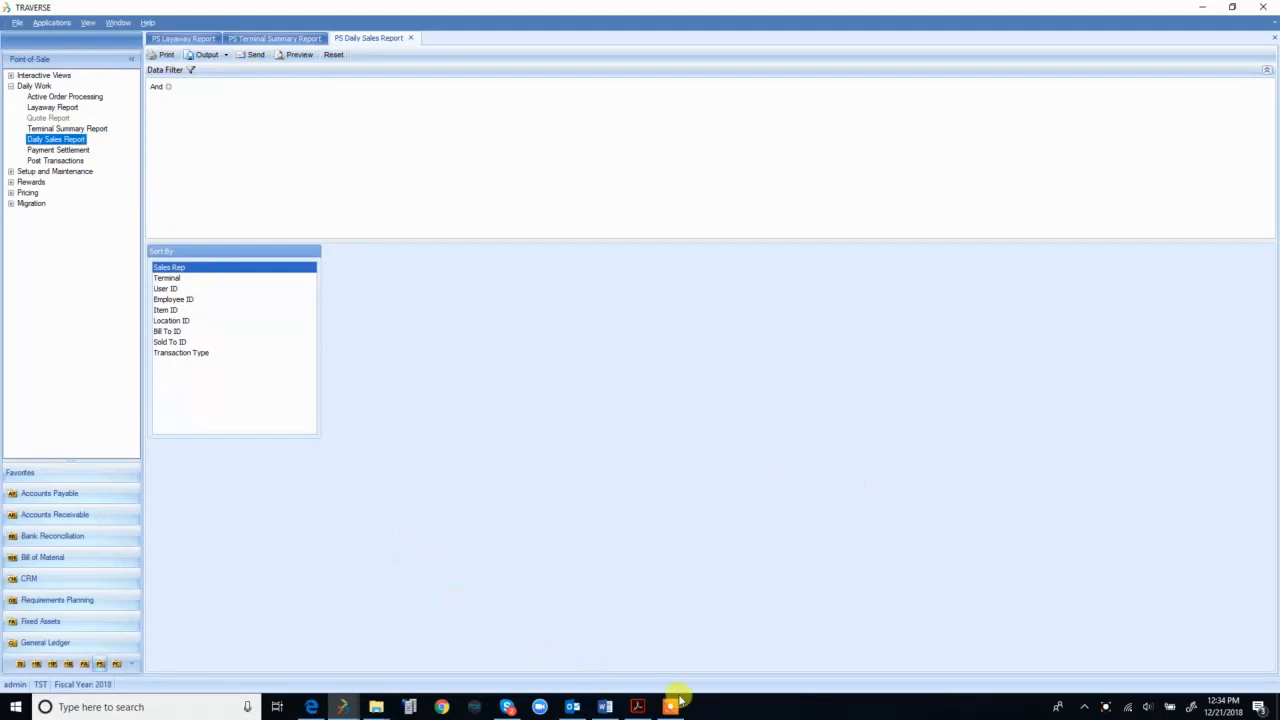
pyautogui.click(282, 54)
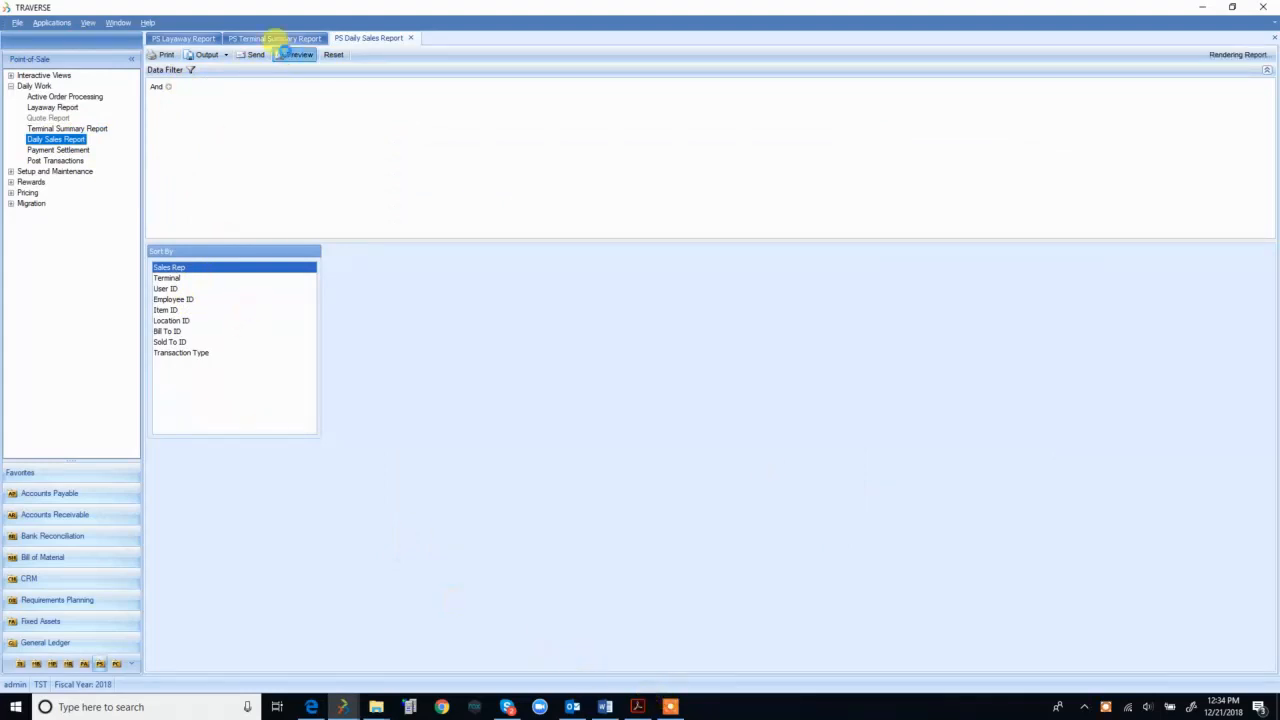
pyautogui.moveTo(884, 552); pyautogui.dragTo(1174, 609)
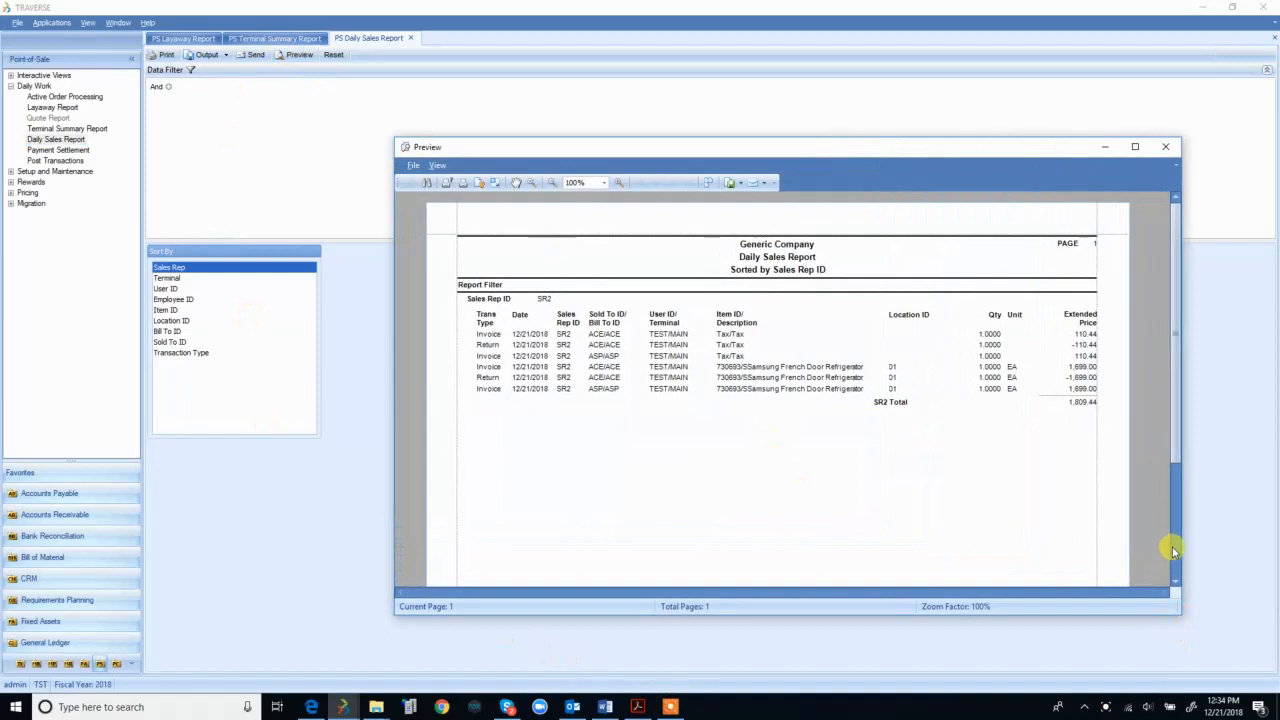
pyautogui.moveTo(1176, 395); pyautogui.dragTo(1182, 298)
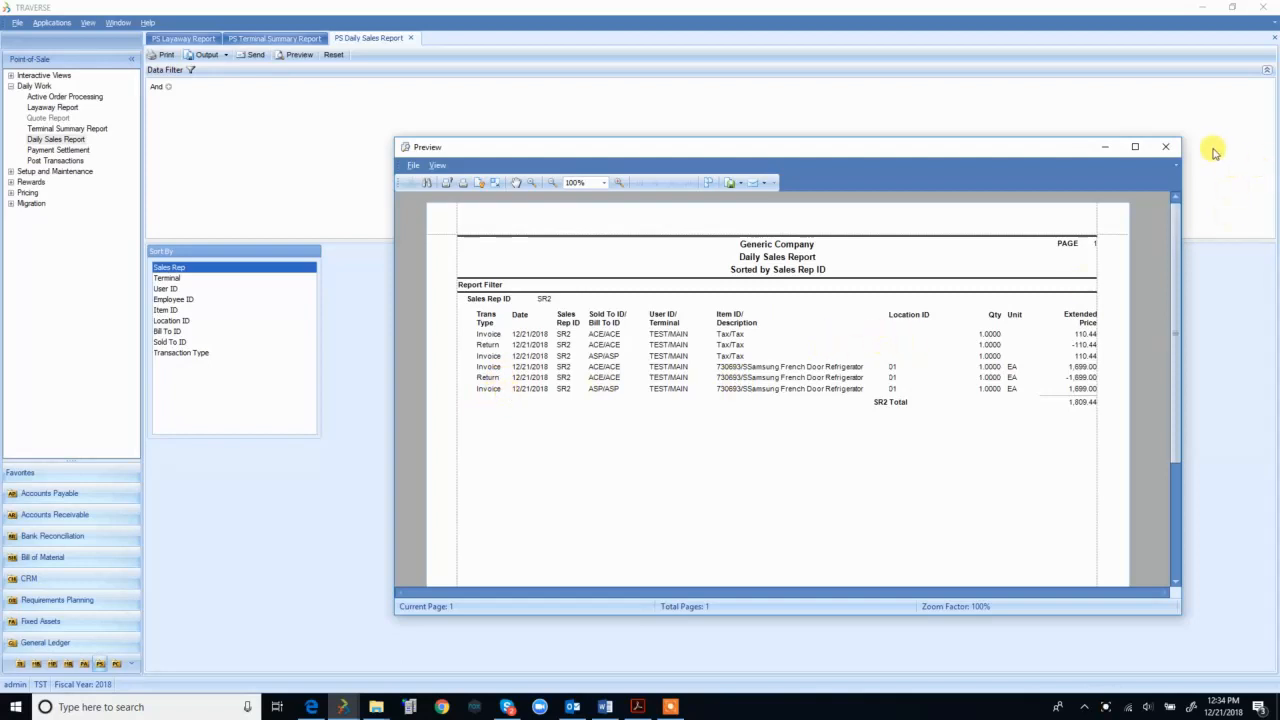
# Step: Close the sales preview and bring up the empty Payment Settlement list
pyautogui.click(1165, 147)
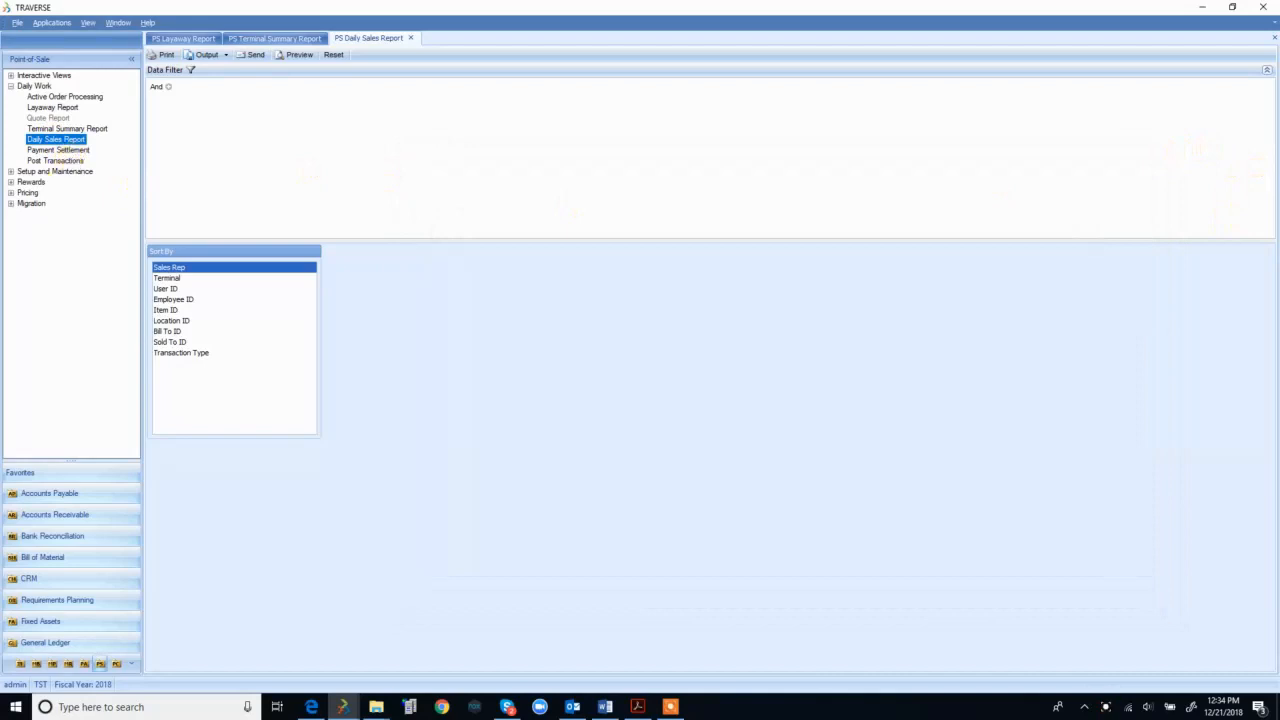
pyautogui.hotkey('alt', 'Tab')
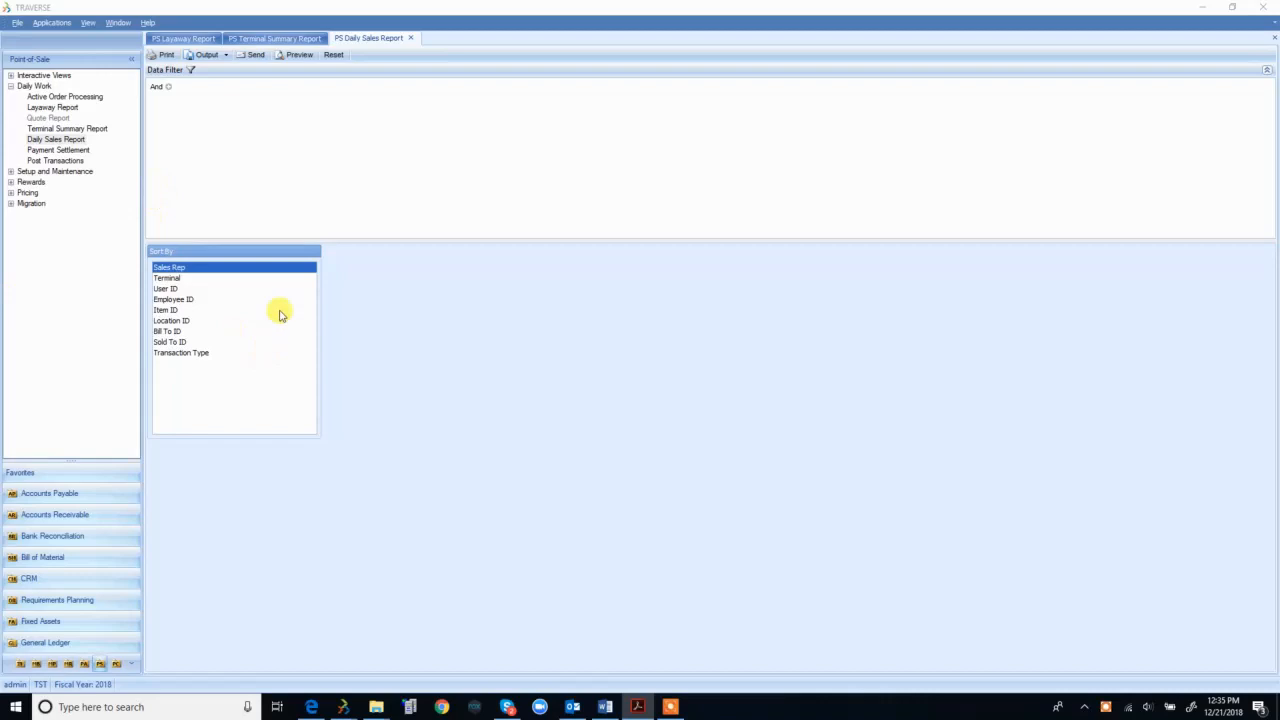
pyautogui.click(68, 150)
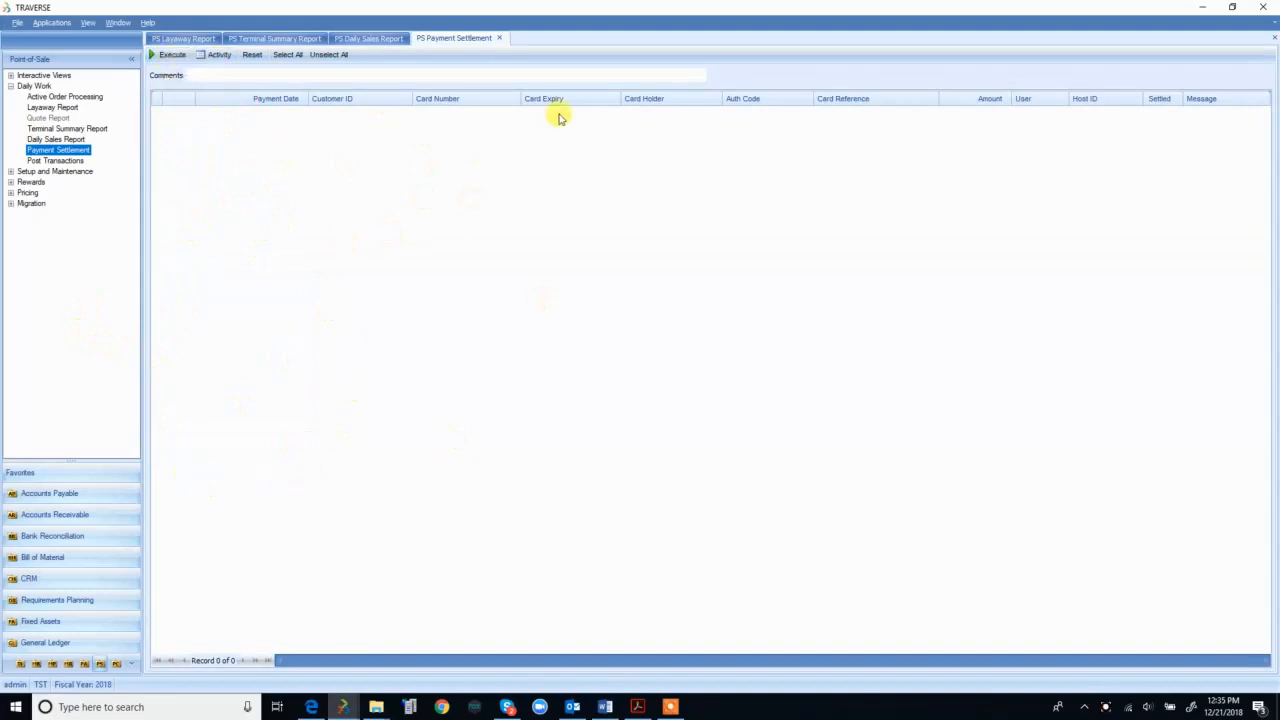
# Step: Set up Post Transactions with journals confirmed printed and only location 01 selected
pyautogui.click(499, 38)
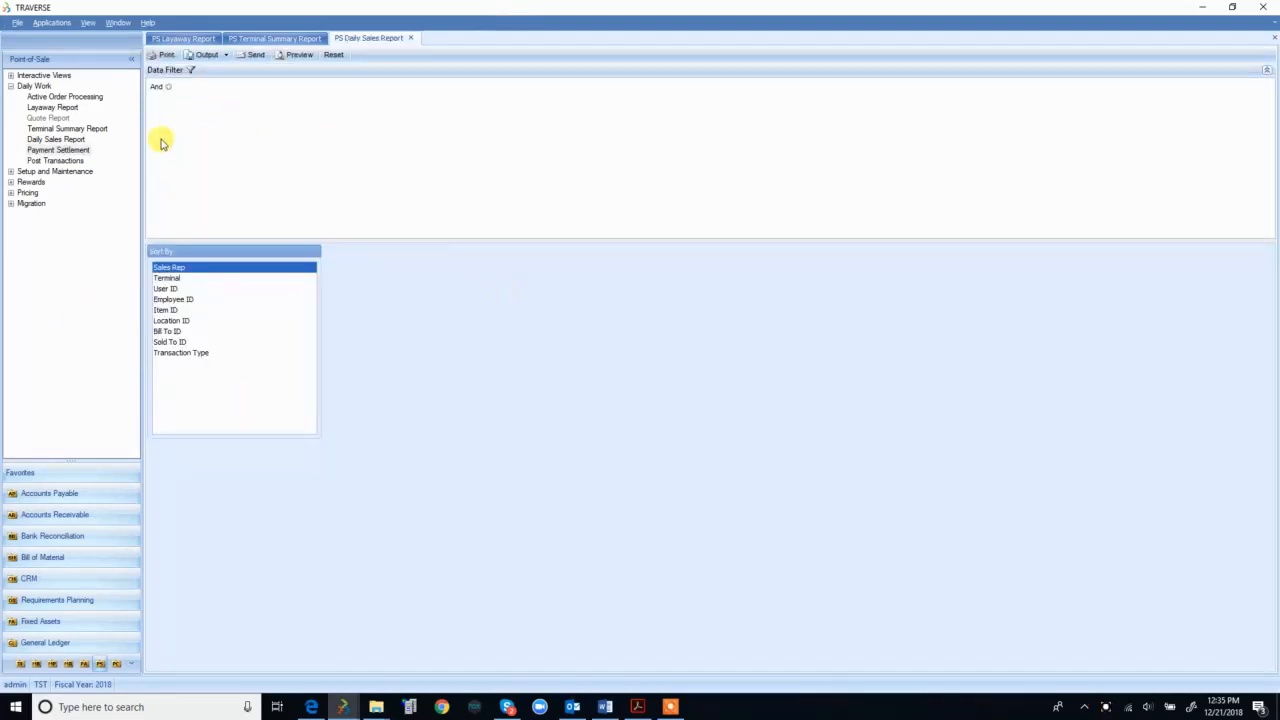
pyautogui.click(50, 161)
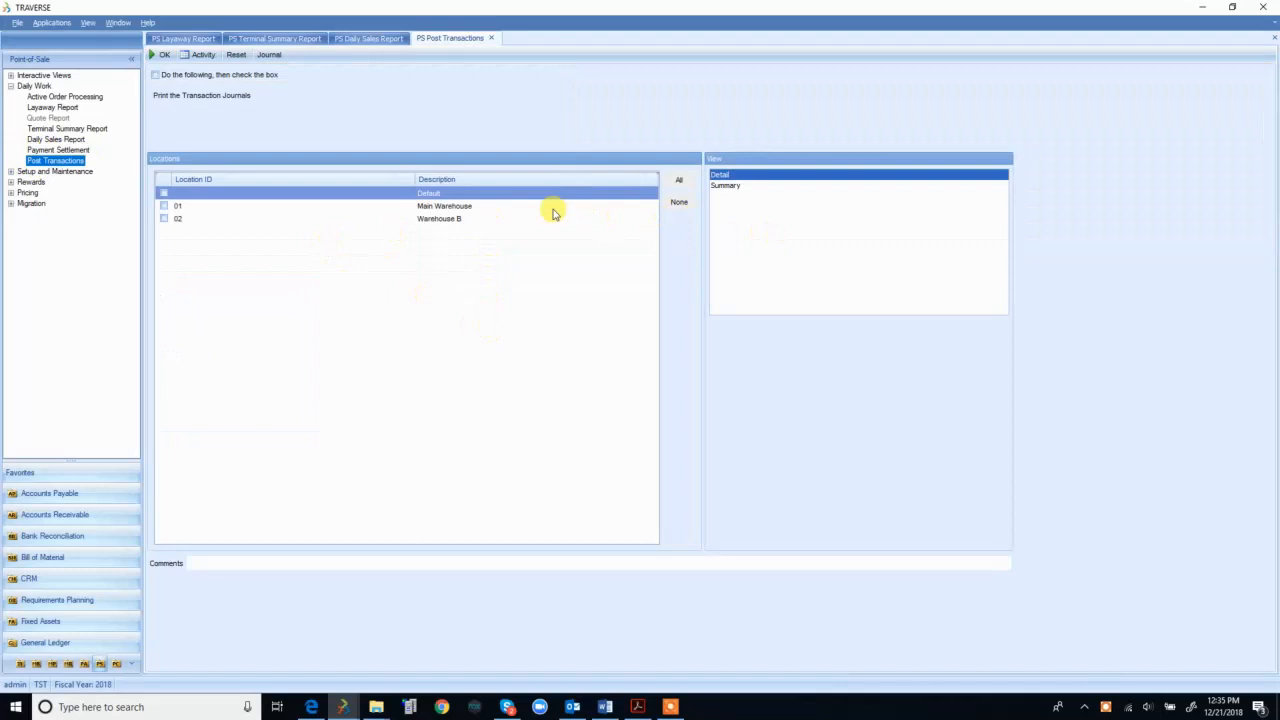
pyautogui.click(194, 76)
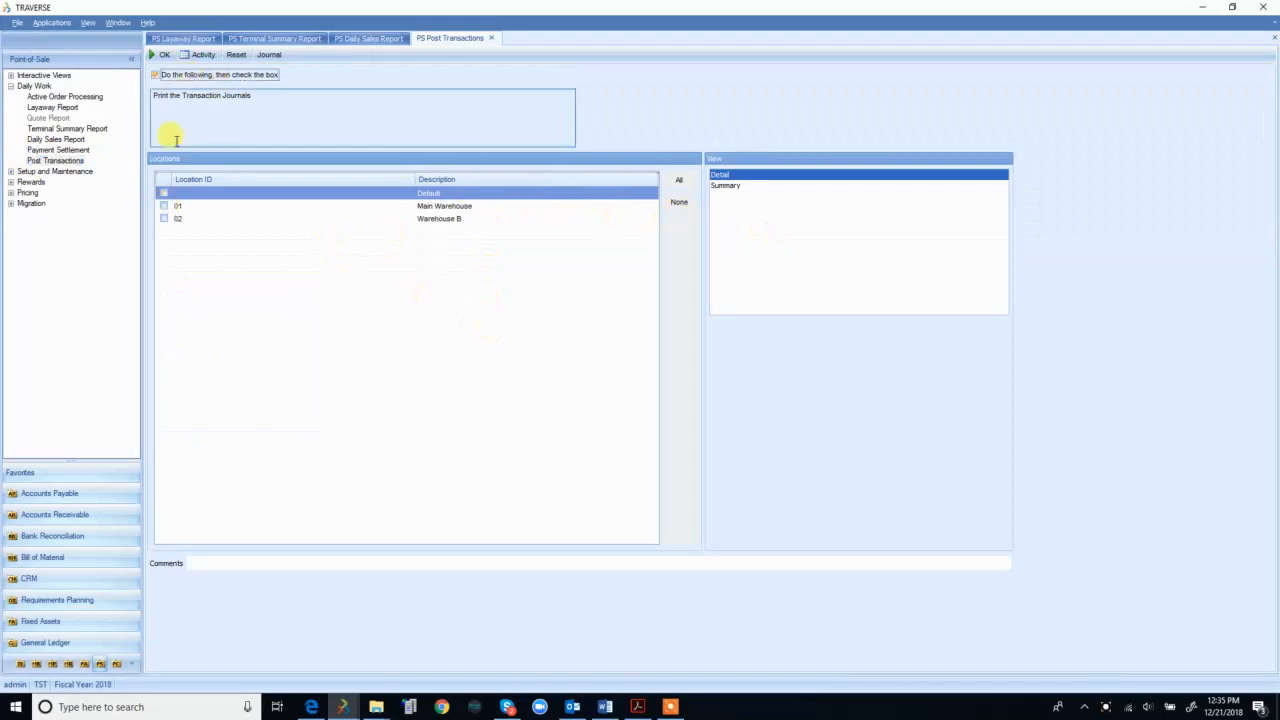
pyautogui.click(163, 193)
pyautogui.click(163, 205)
pyautogui.click(163, 218)
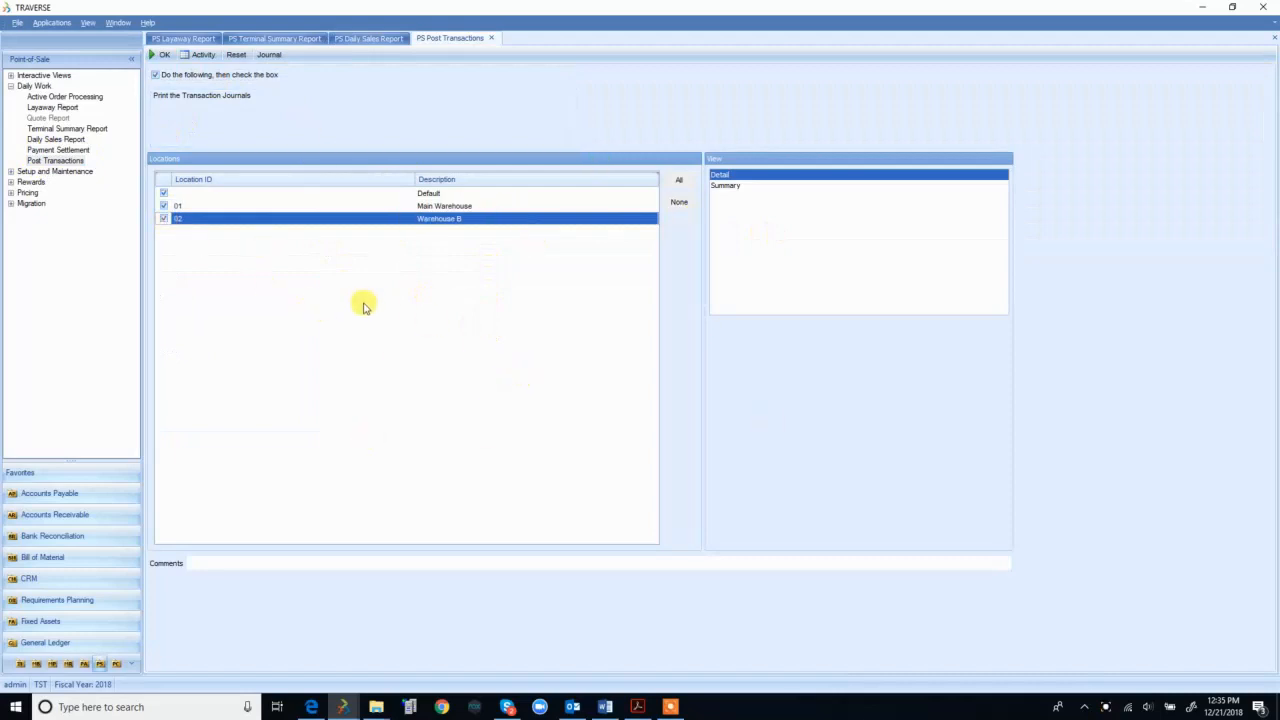
pyautogui.click(163, 218)
pyautogui.click(163, 193)
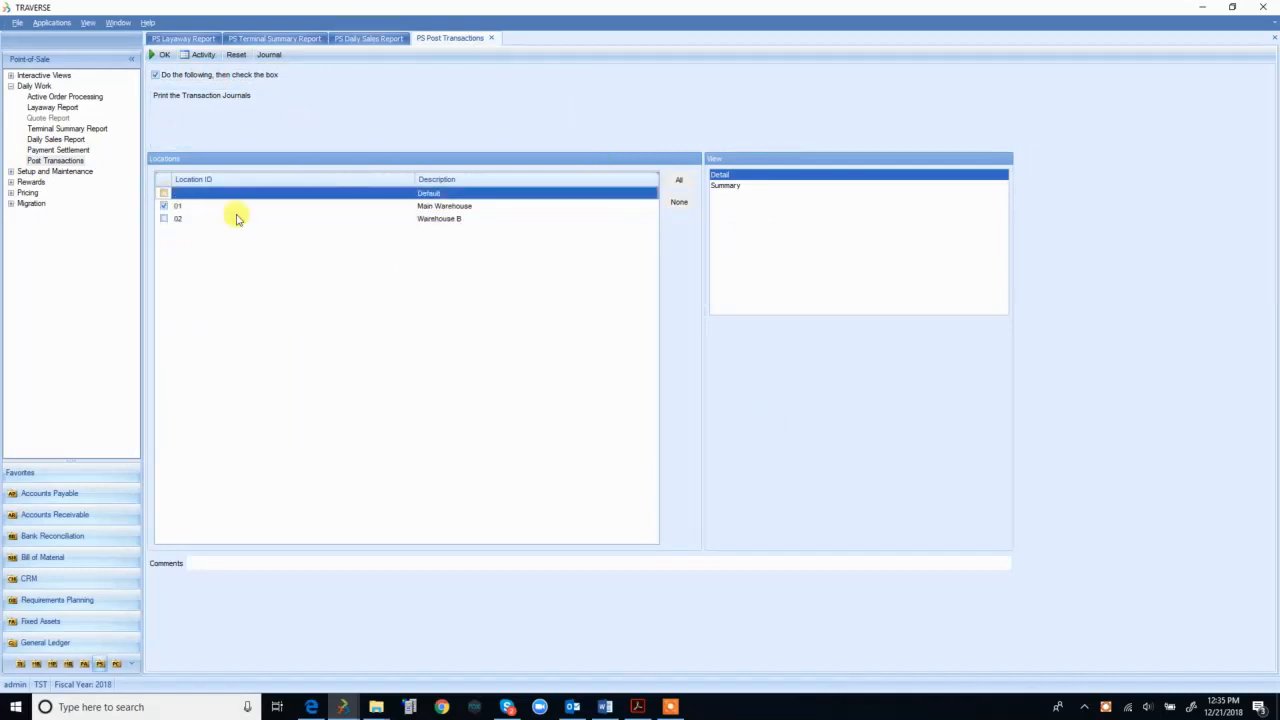
# Step: Post location 01 and review the journal: 1,809.44 transactions and payments, 6,438.32 GL entries
pyautogui.click(156, 58)
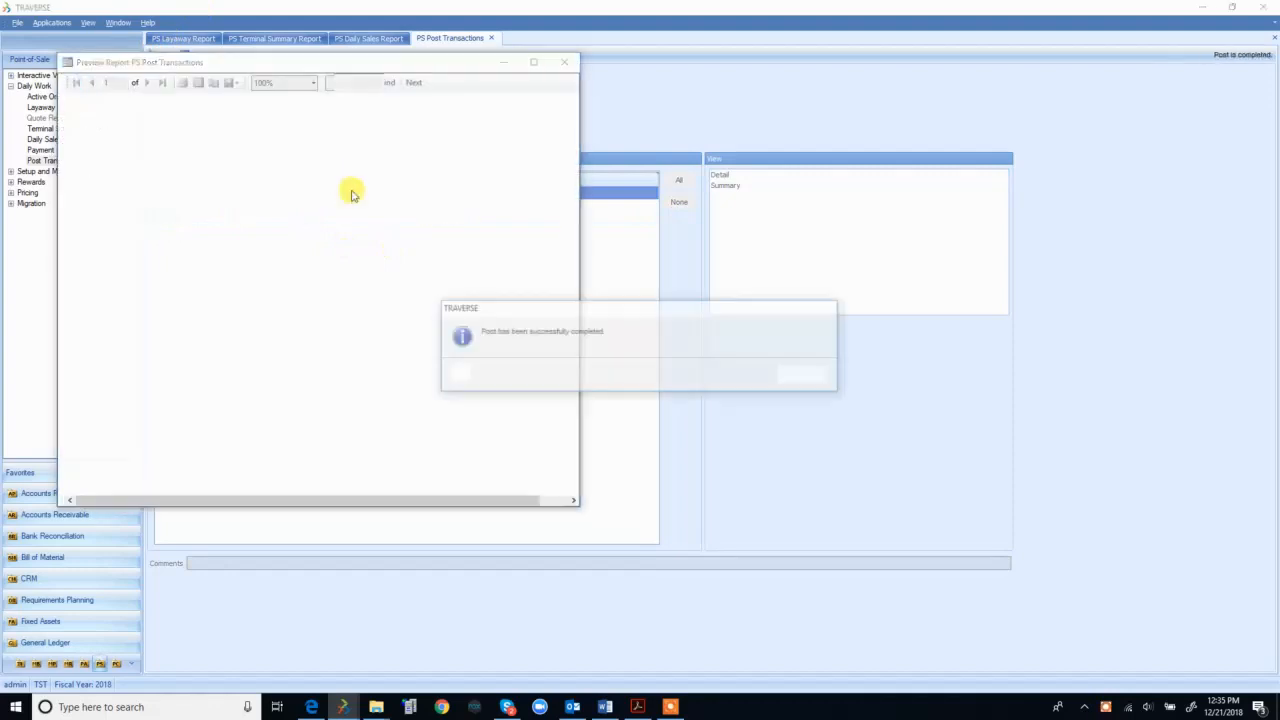
pyautogui.click(788, 377)
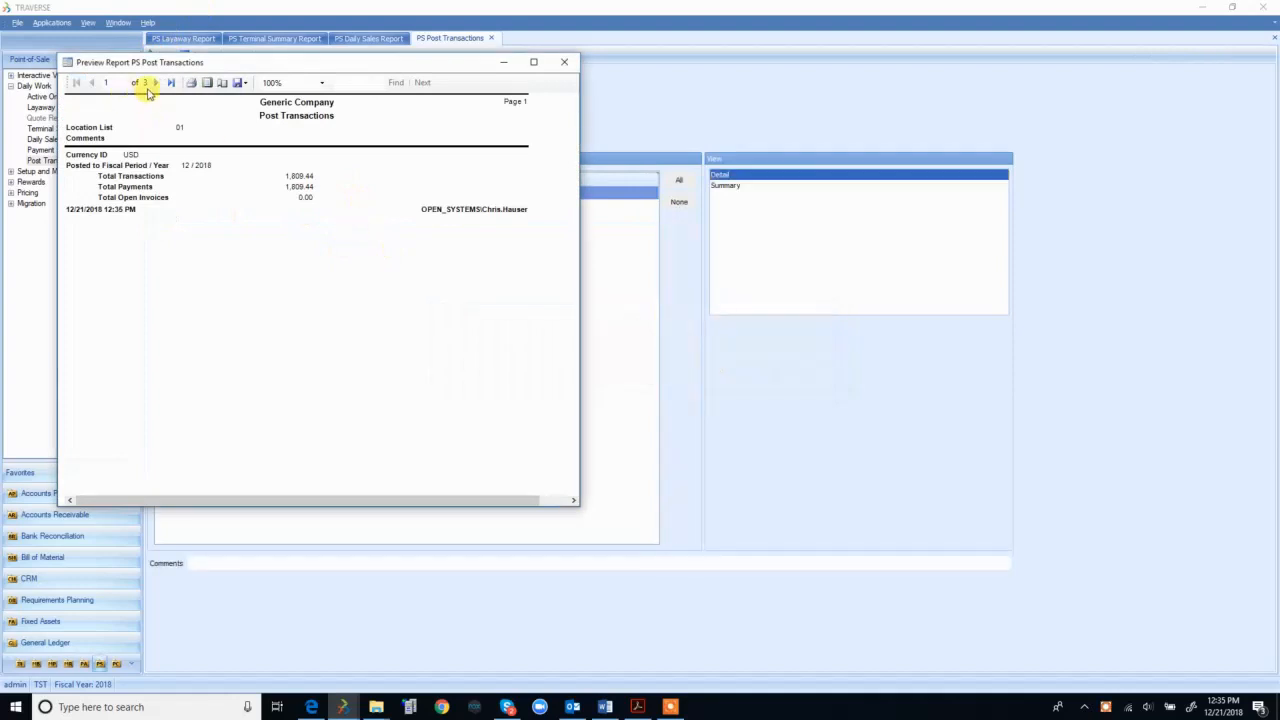
pyautogui.click(155, 84)
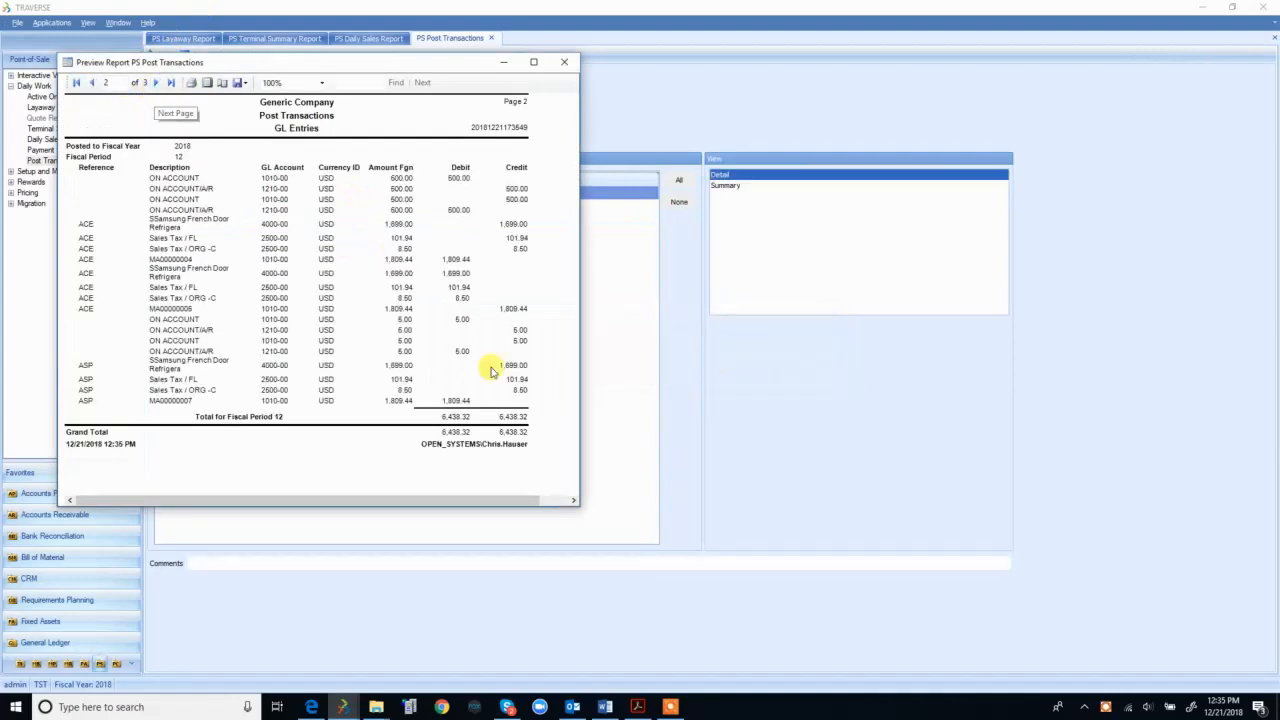
pyautogui.click(155, 84)
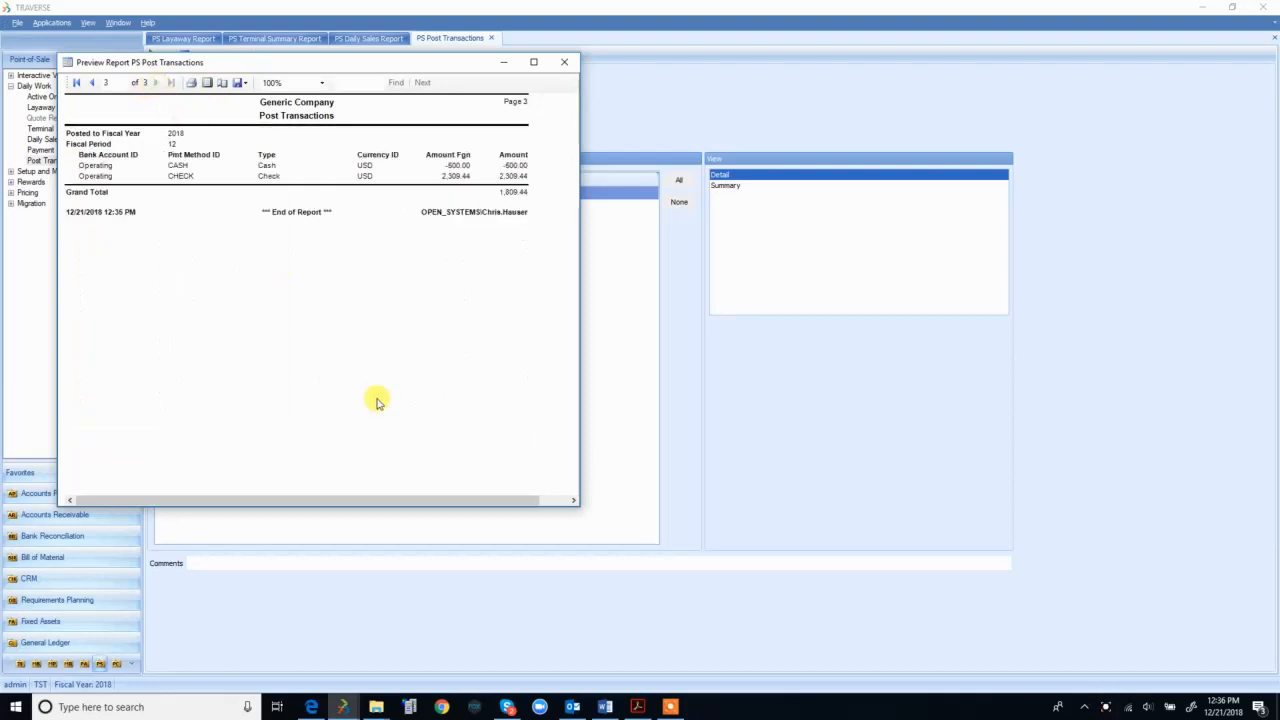
pyautogui.click(564, 62)
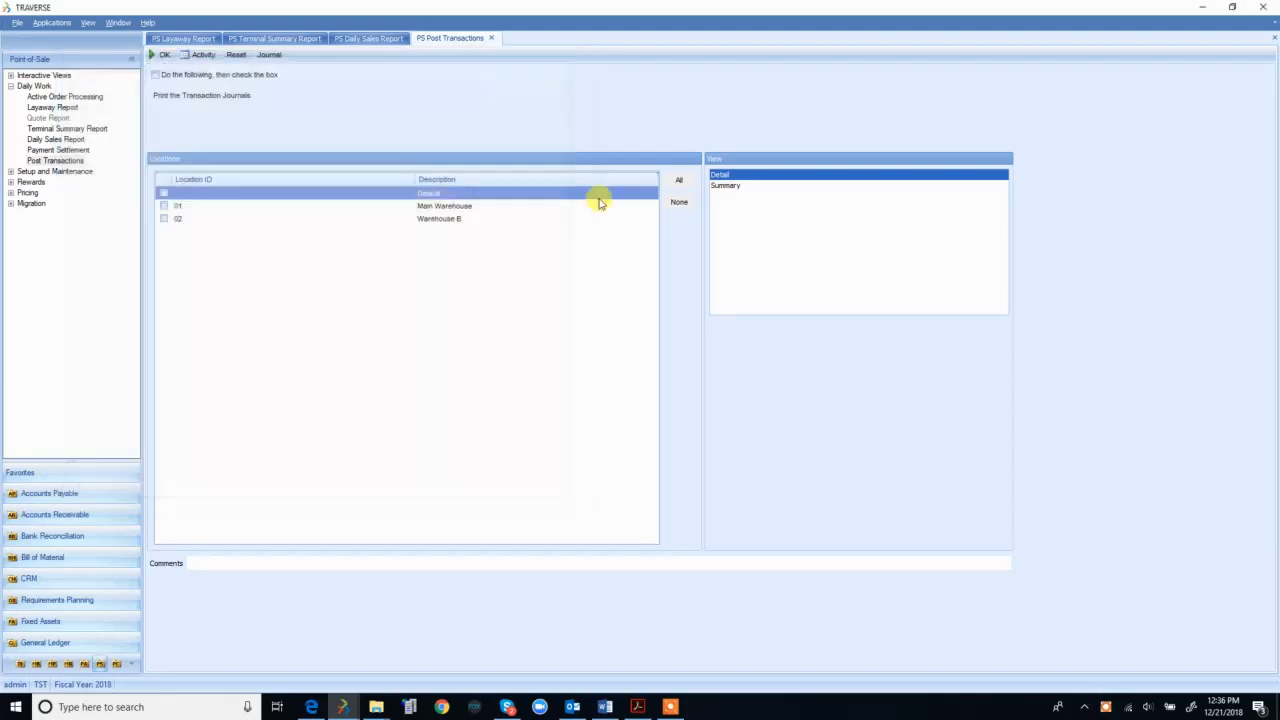